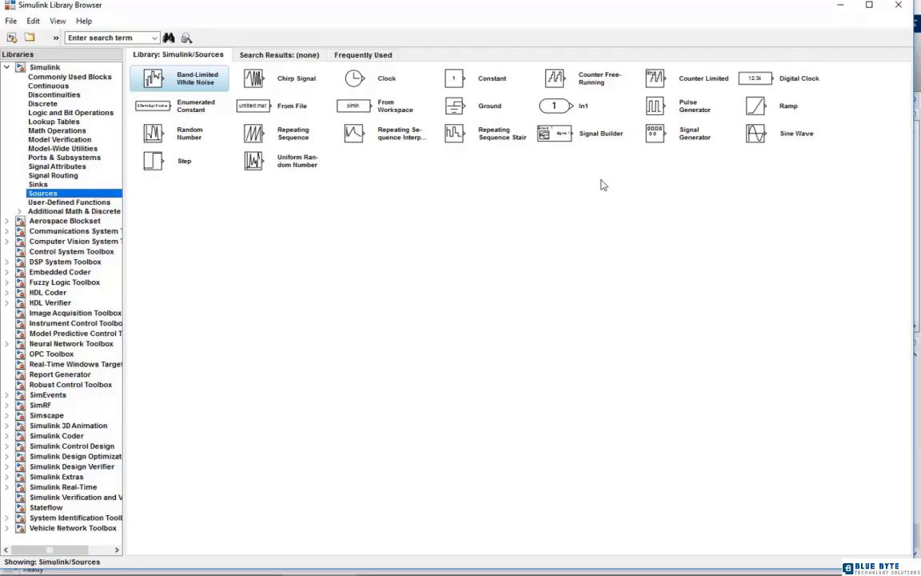
Examine the In1, Ground, From File and From Workspace blocks in the Sources library
left_click(573, 108)
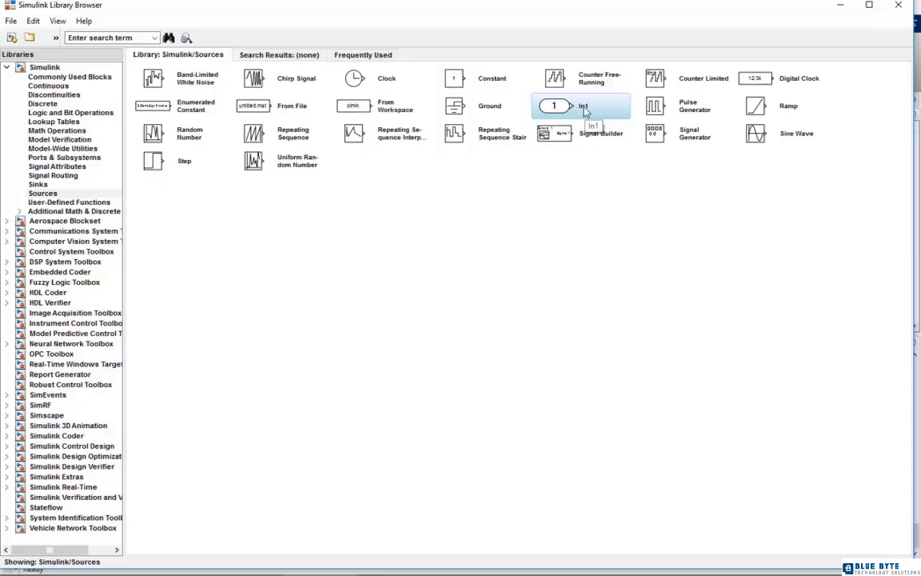
left_click(474, 110)
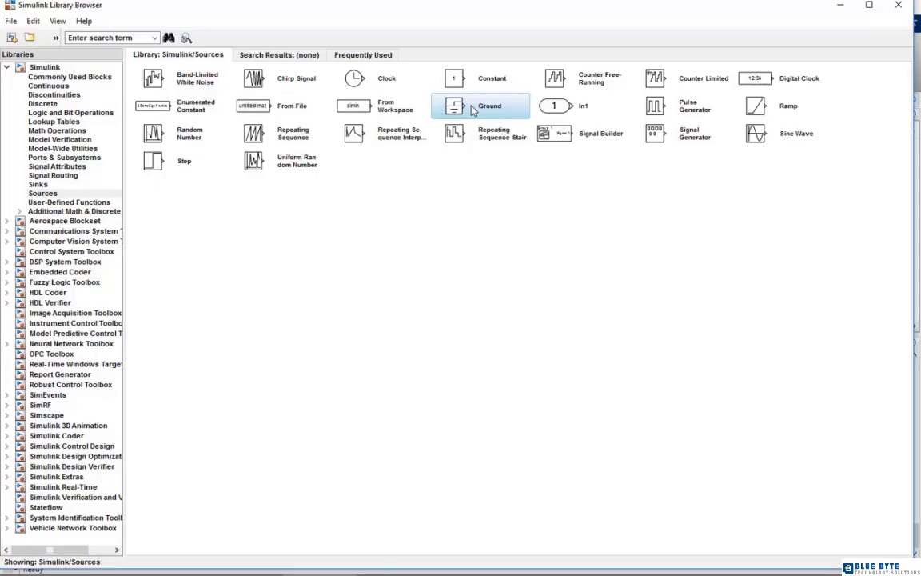
left_click(293, 109)
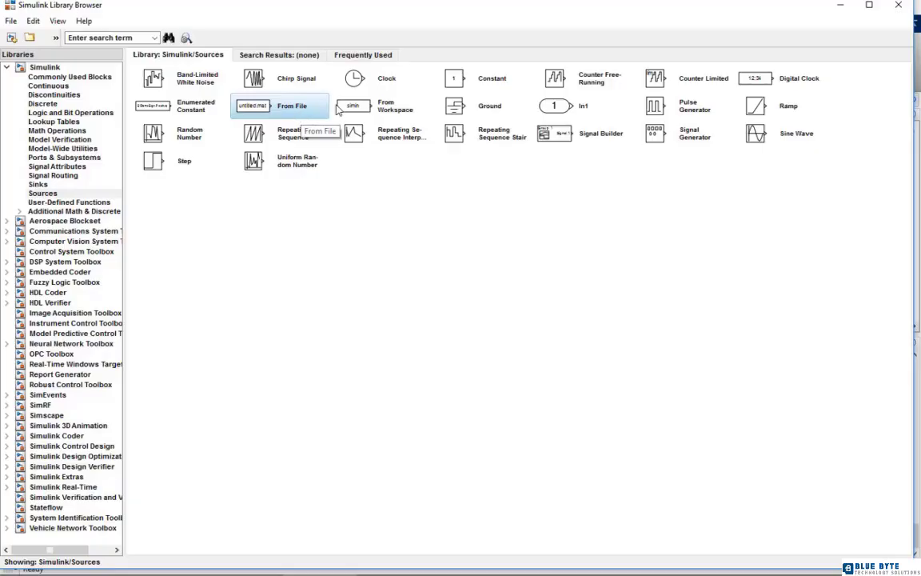
left_click(400, 112)
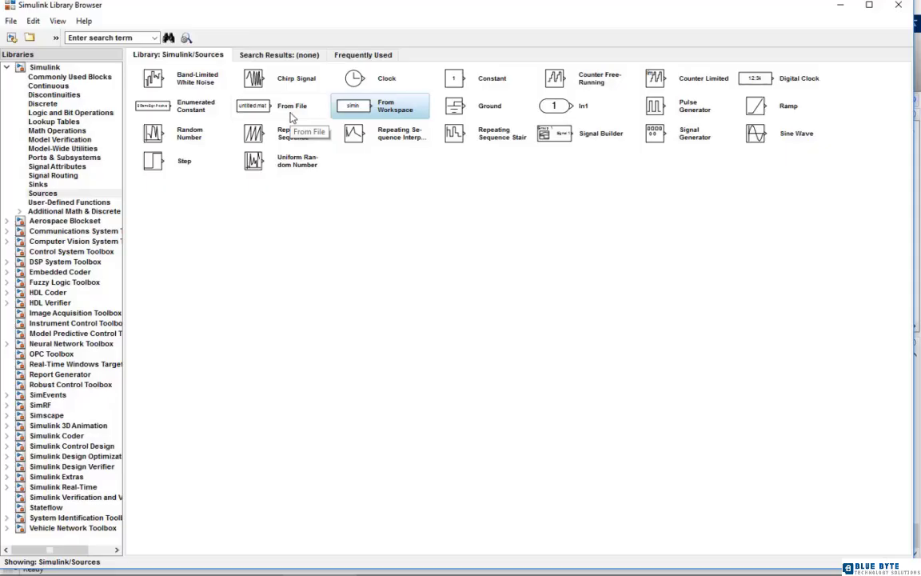
Add a Signal Generator block from the Sources library to a new model and maximize the model window
left_click(687, 138)
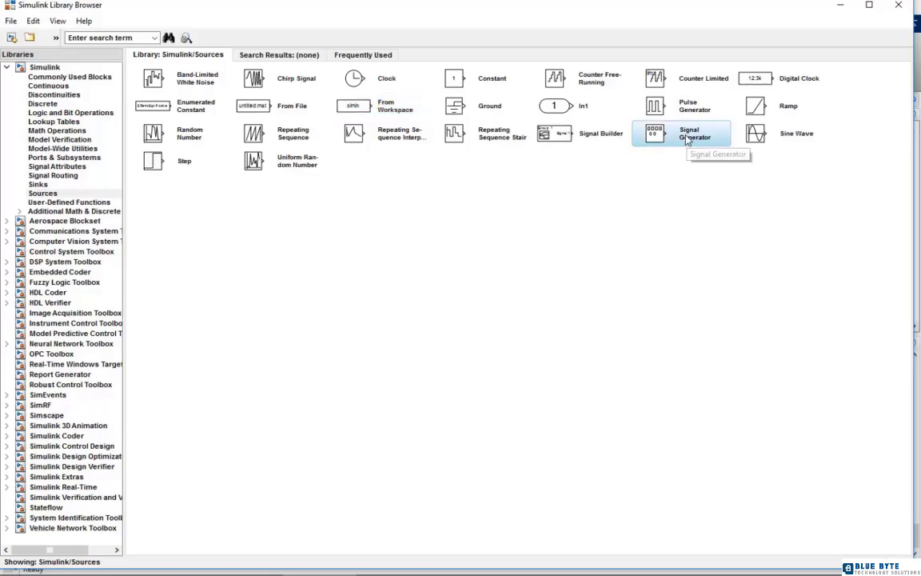
right_click(688, 140)
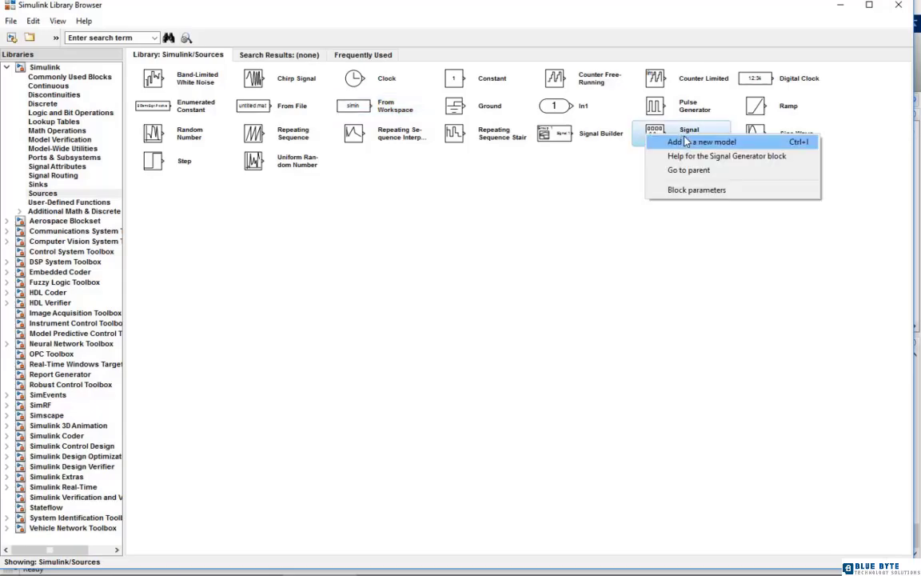
left_click(690, 142)
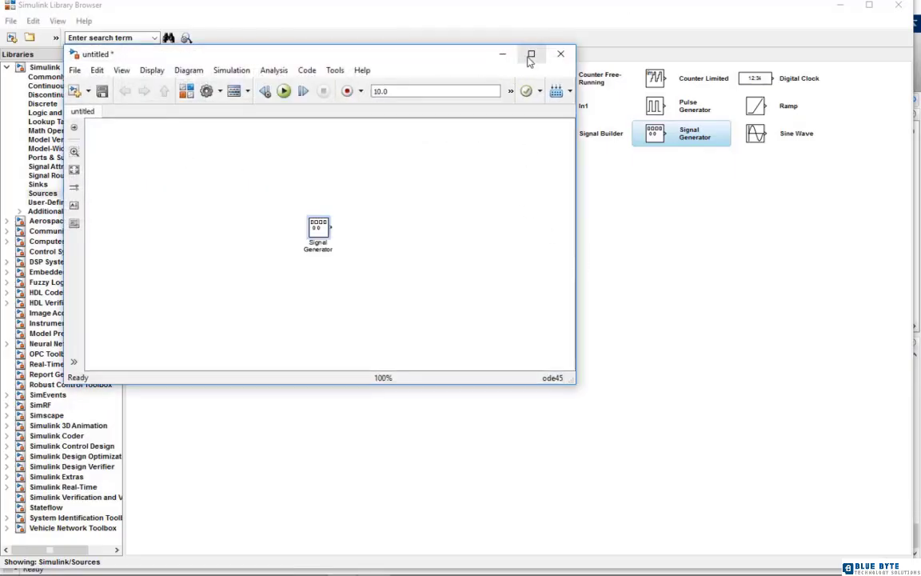
left_click(530, 55)
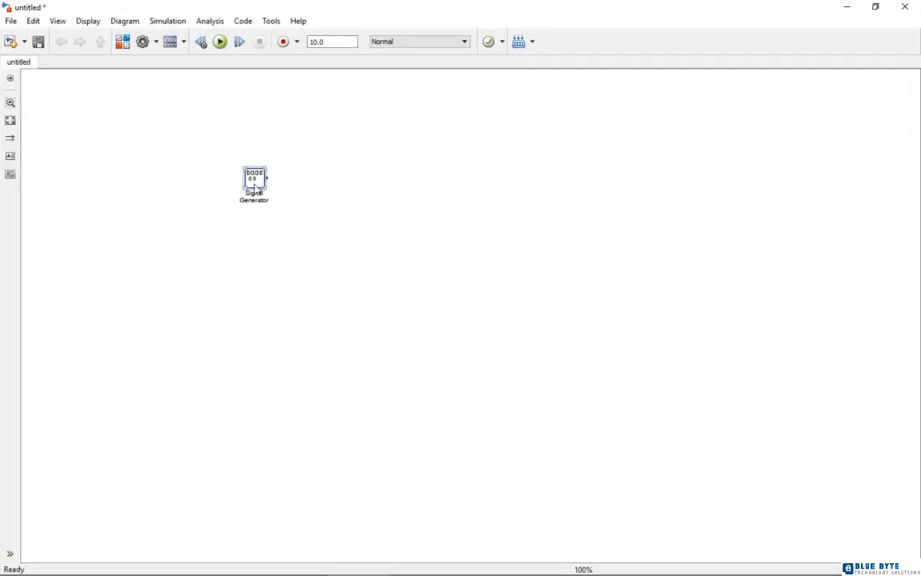
Examine the Signal Generator's wave form, time, amplitude, frequency and units parameters, leaving them uncommitted
double_click(255, 186)
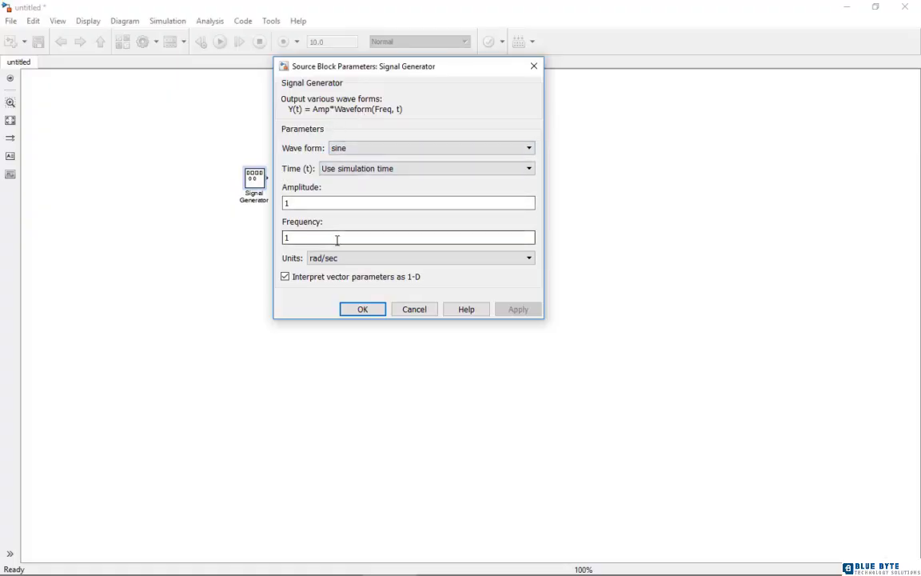
left_click(386, 150)
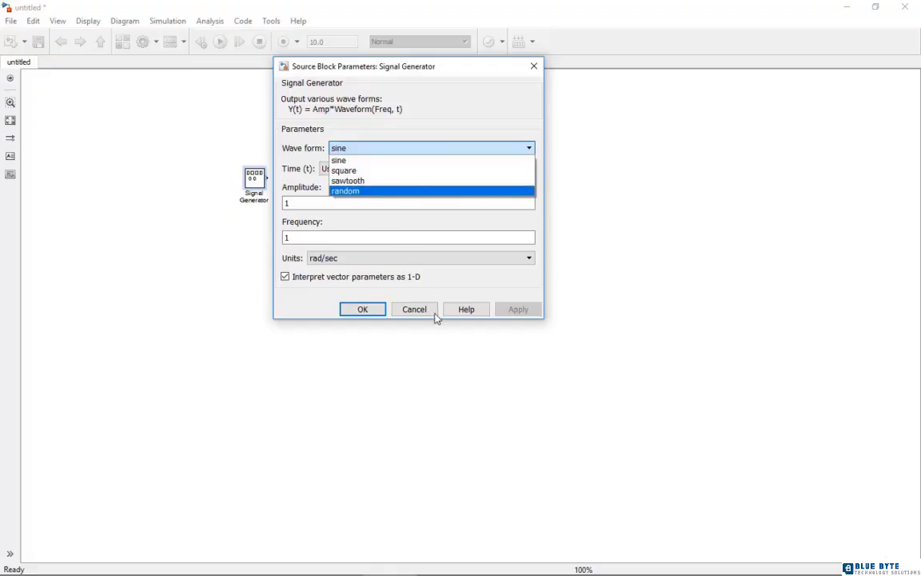
left_click(366, 217)
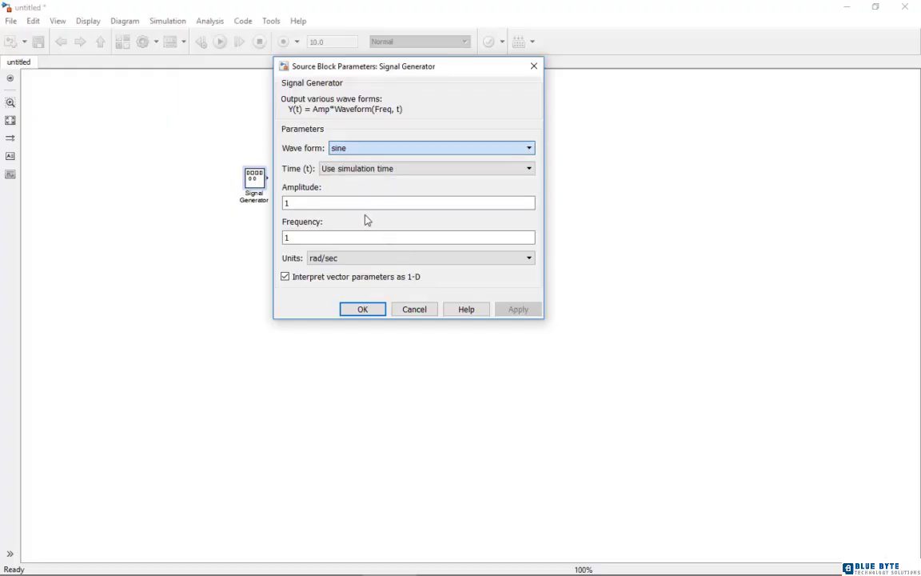
left_click(370, 169)
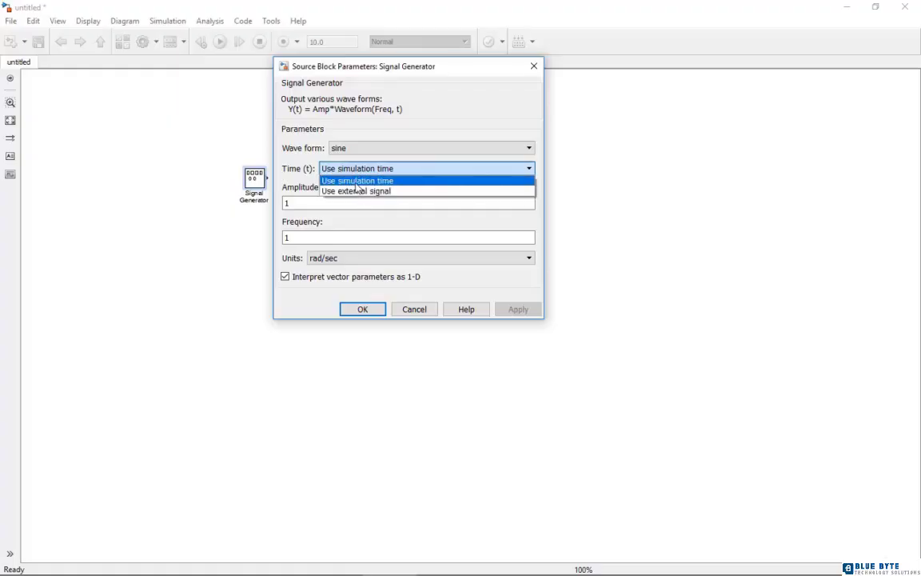
left_click(357, 181)
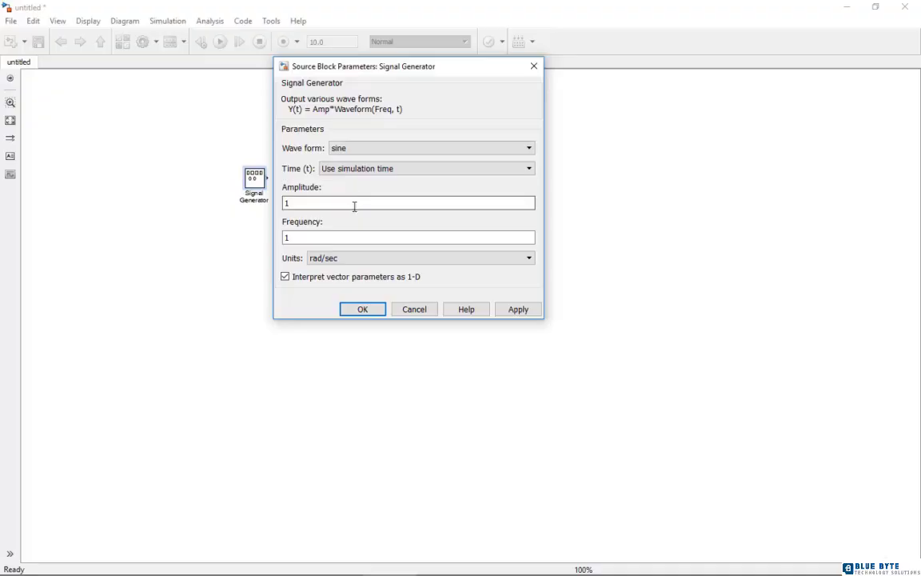
double_click(340, 204)
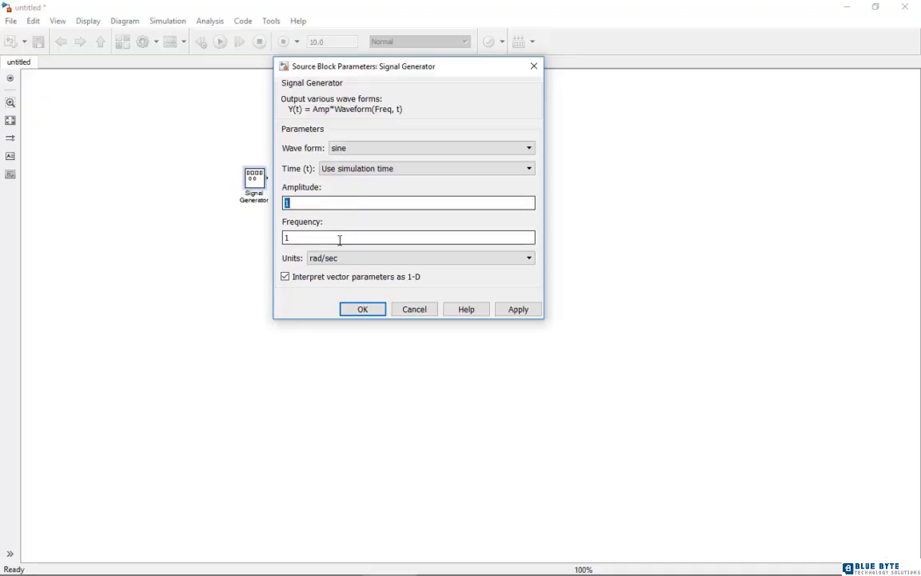
double_click(339, 242)
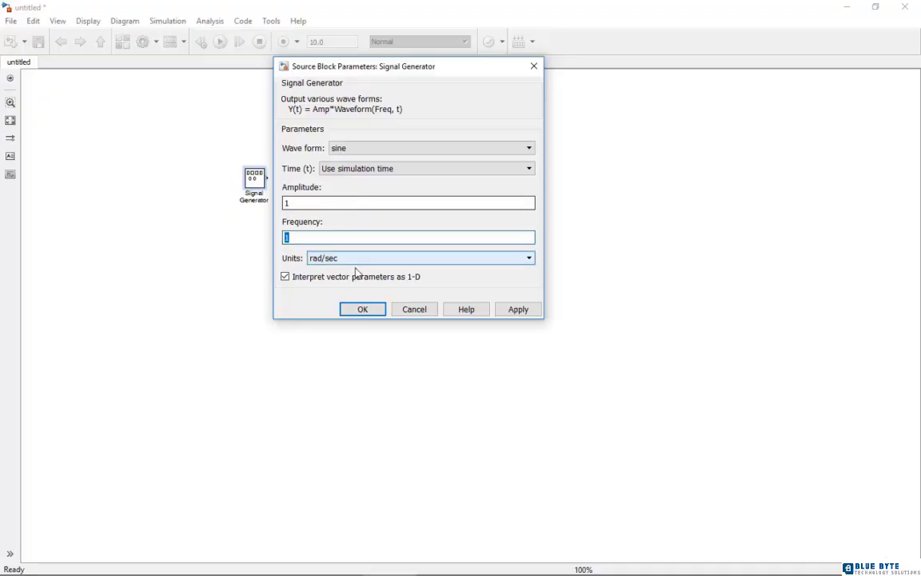
left_click(352, 259)
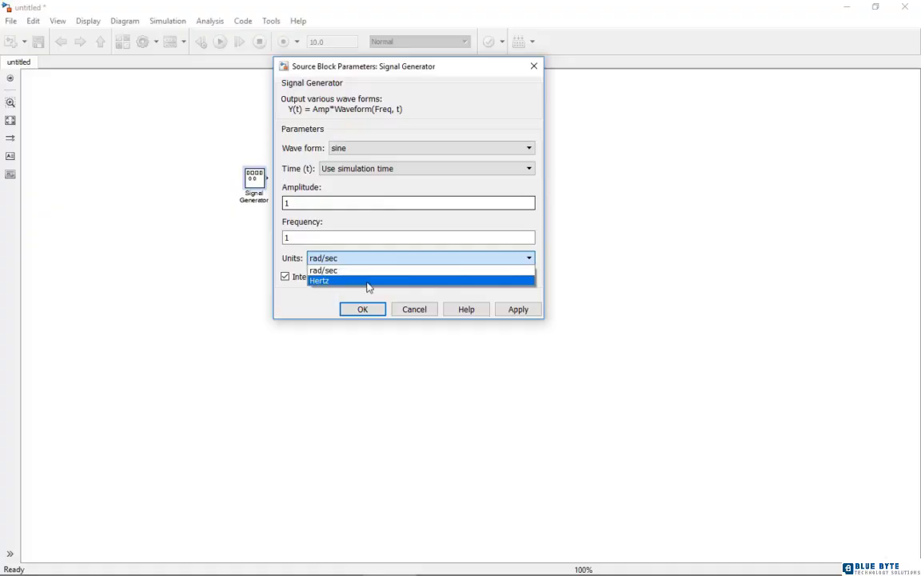
left_click(415, 309)
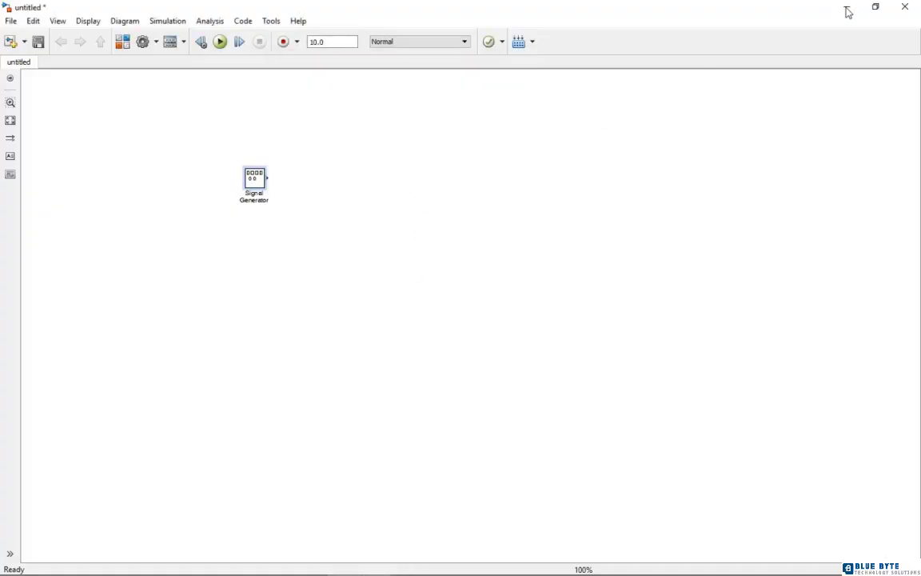
Restore the model window to its smaller size and add a Scope block from Commonly Used Blocks to the untitled model
left_click(877, 7)
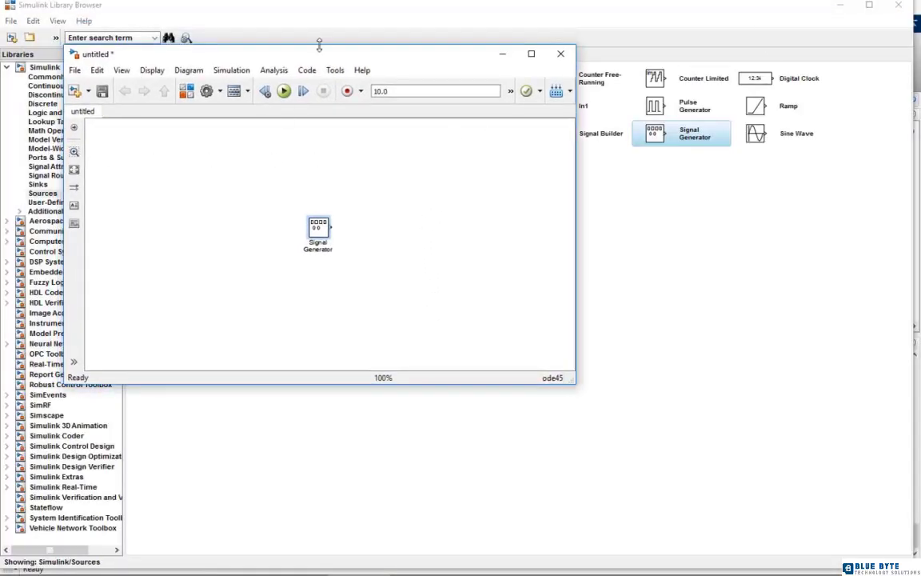
left_click_drag(323, 50, 427, 64)
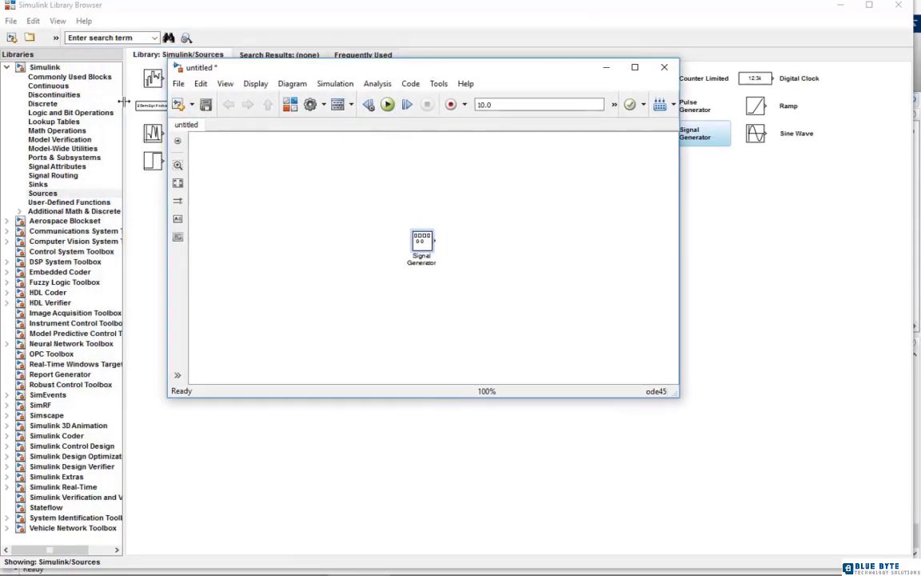
left_click(64, 77)
right_click(486, 133)
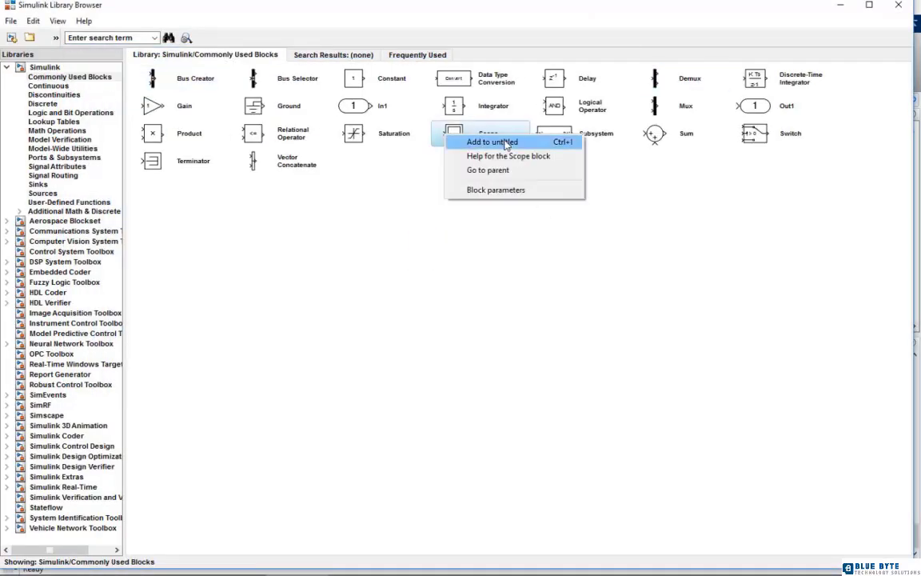
left_click(493, 141)
Place the Scope to the right of the Signal Generator and stack three copies of the generator below the original
left_click(382, 565)
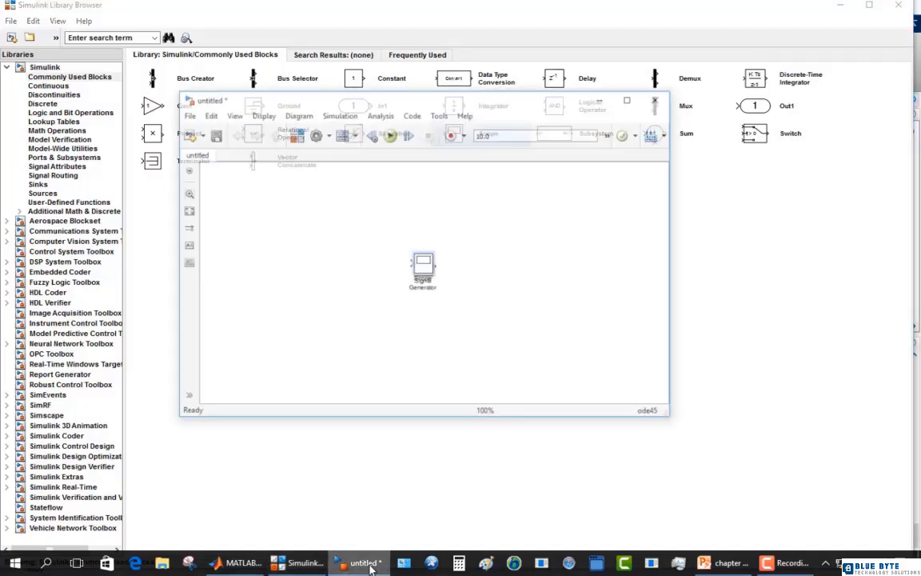
left_click_drag(432, 253, 541, 253)
left_click_drag(421, 244, 373, 307)
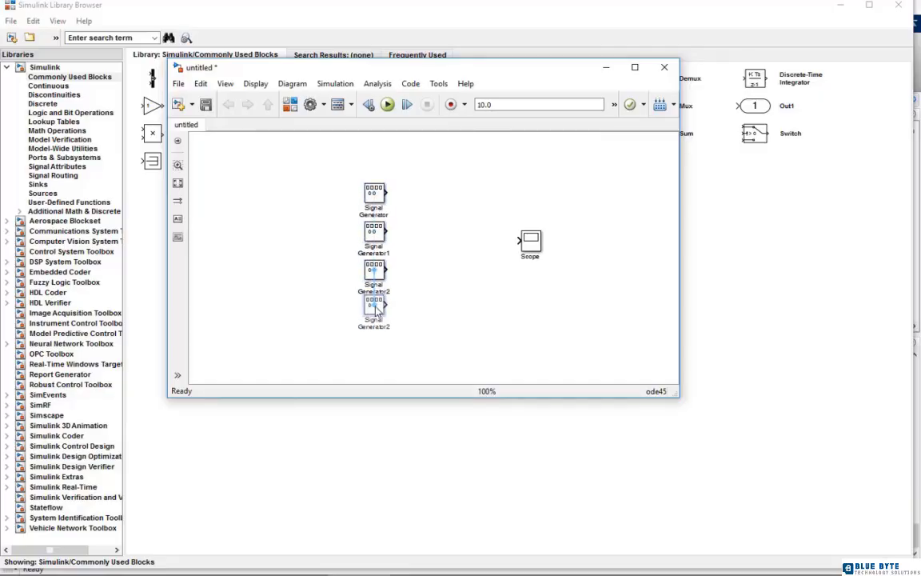
Set the Scope's number of axes to 4 and close its display window
double_click(531, 243)
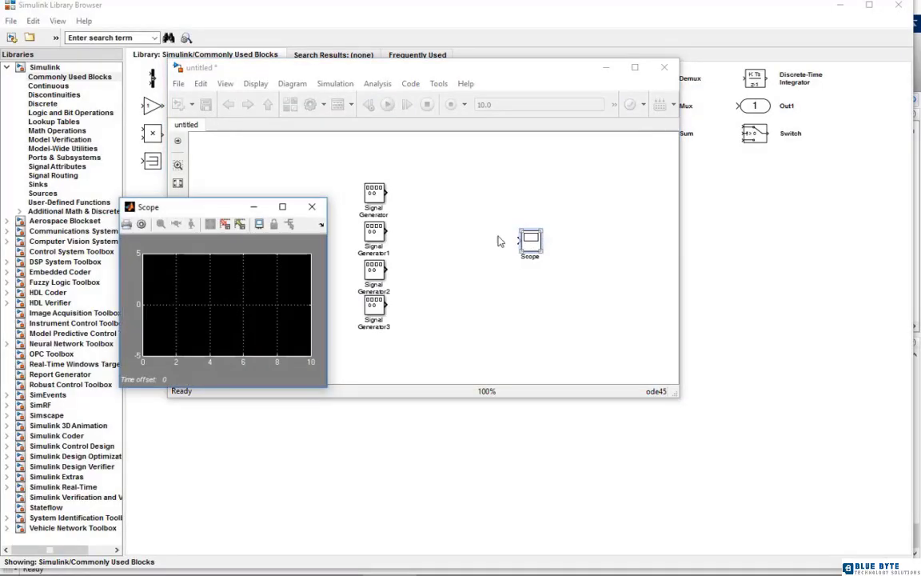
left_click(141, 224)
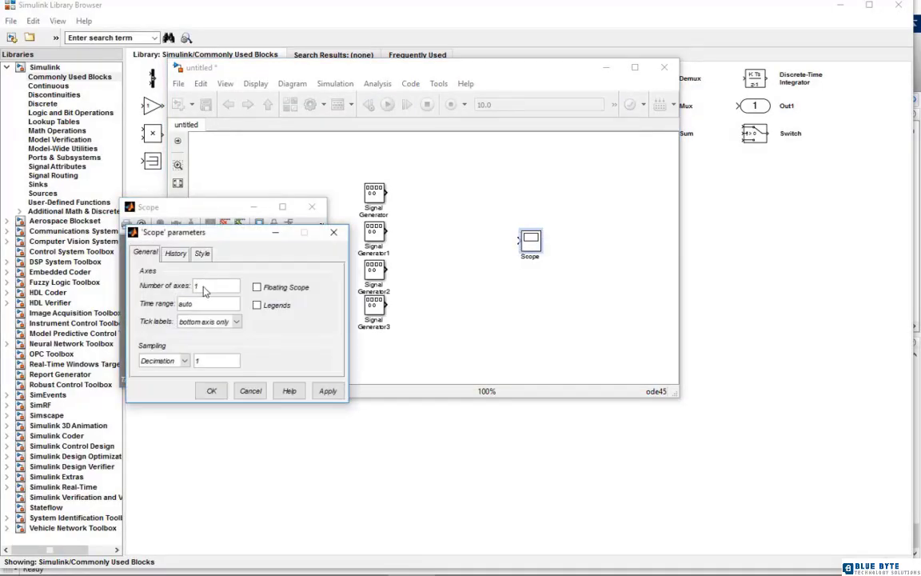
double_click(196, 290)
type("4")
left_click(212, 391)
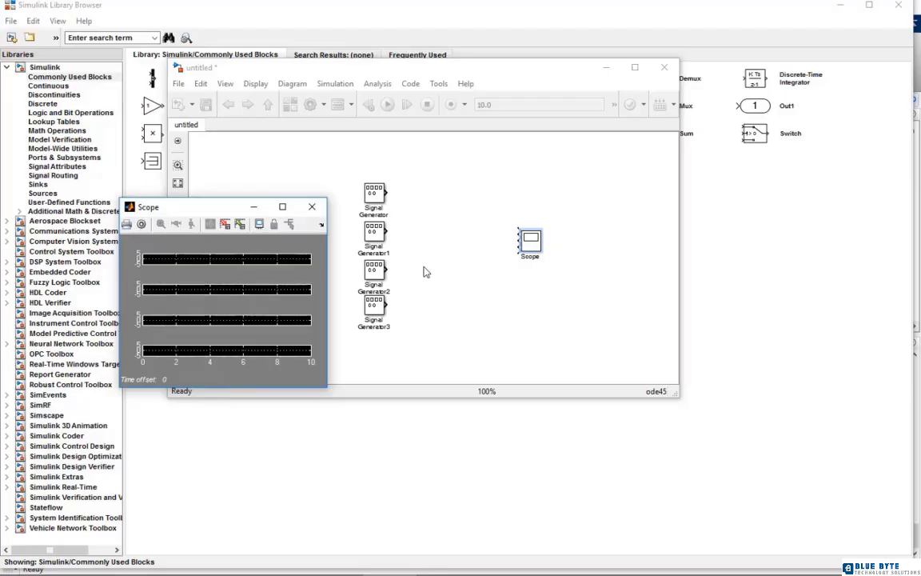
left_click(312, 206)
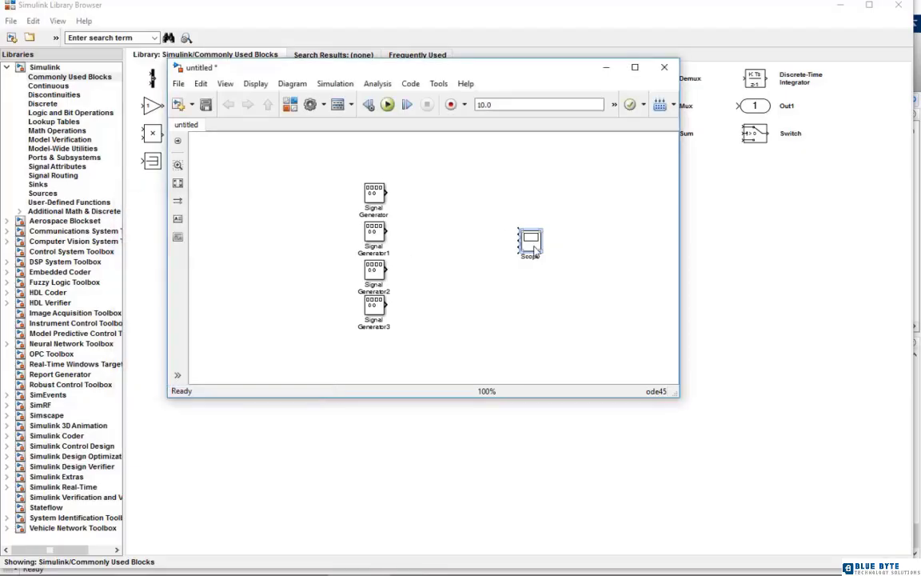
Enlarge the Scope block and connect Signal Generator and Signal Generator1 to its first and second inputs
left_click_drag(541, 255, 602, 318)
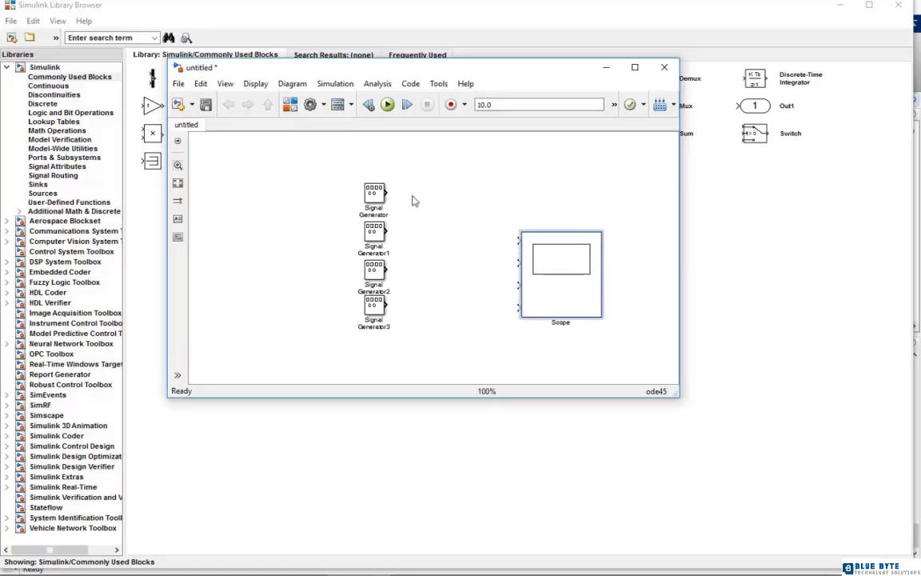
left_click_drag(387, 193, 518, 240)
left_click_drag(386, 232, 518, 263)
Move Signal Generator3 further down, and connect Signal Generator2 and Signal Generator3 to the Scope's third and fourth inputs
left_click(374, 314)
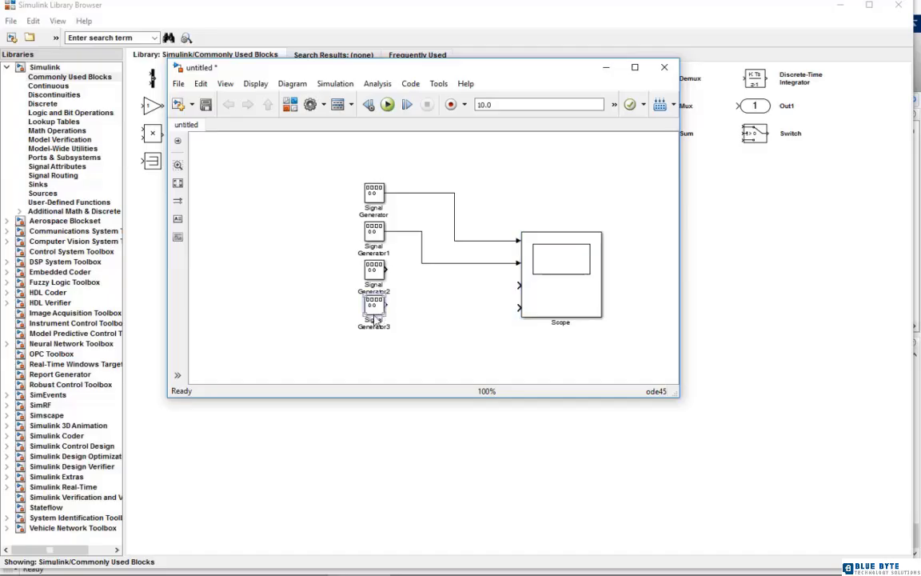
left_click_drag(375, 319, 376, 341)
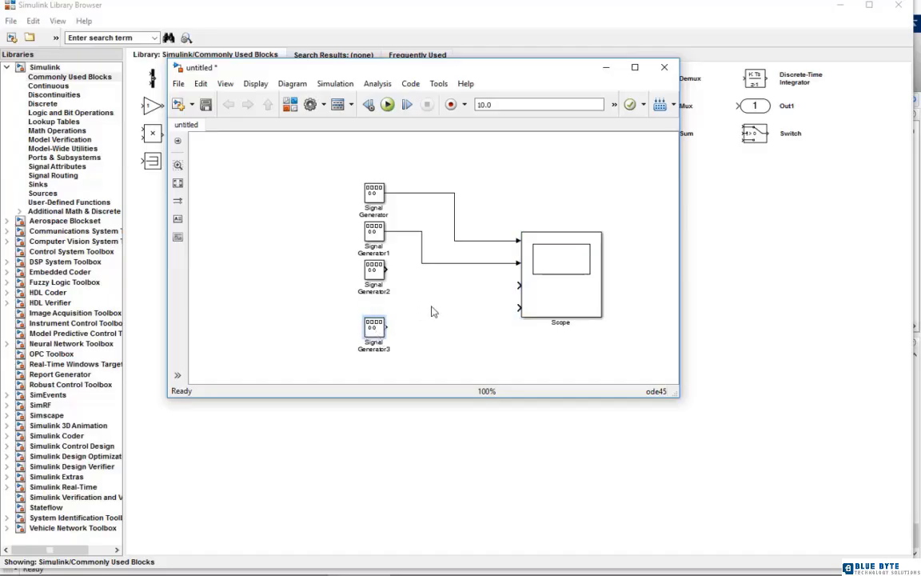
left_click_drag(371, 288, 518, 285)
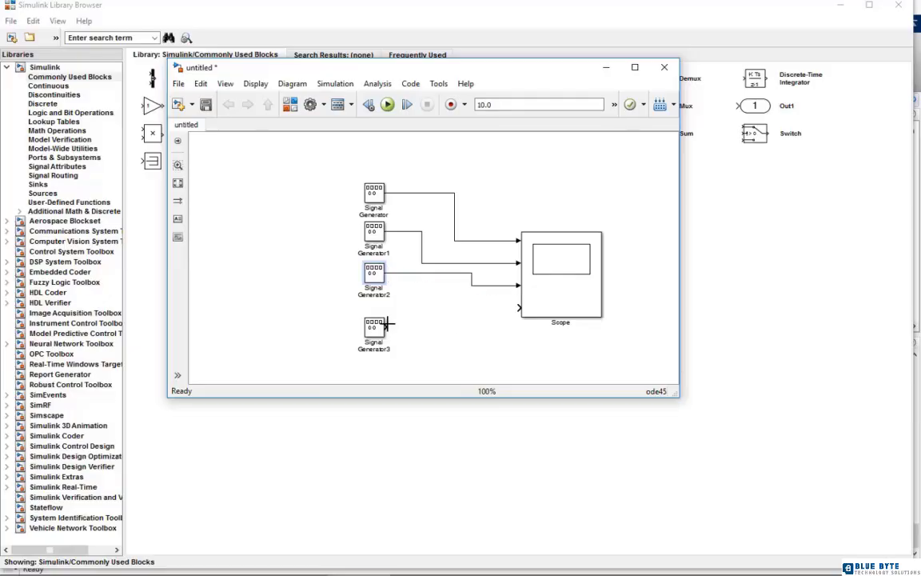
left_click_drag(387, 325, 517, 305)
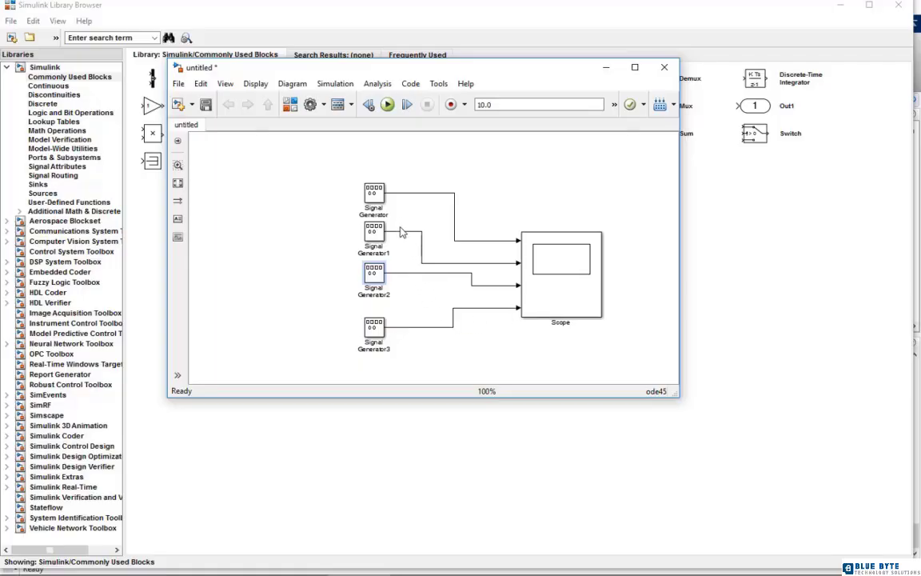
Set the first Signal Generator's units to Hertz and its frequency to 0.2
double_click(376, 192)
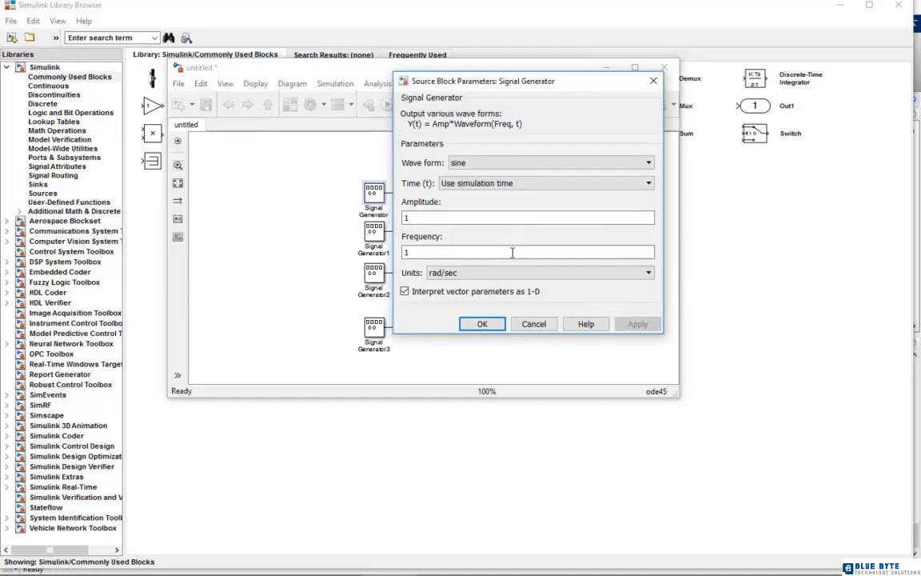
left_click(497, 274)
left_click(480, 296)
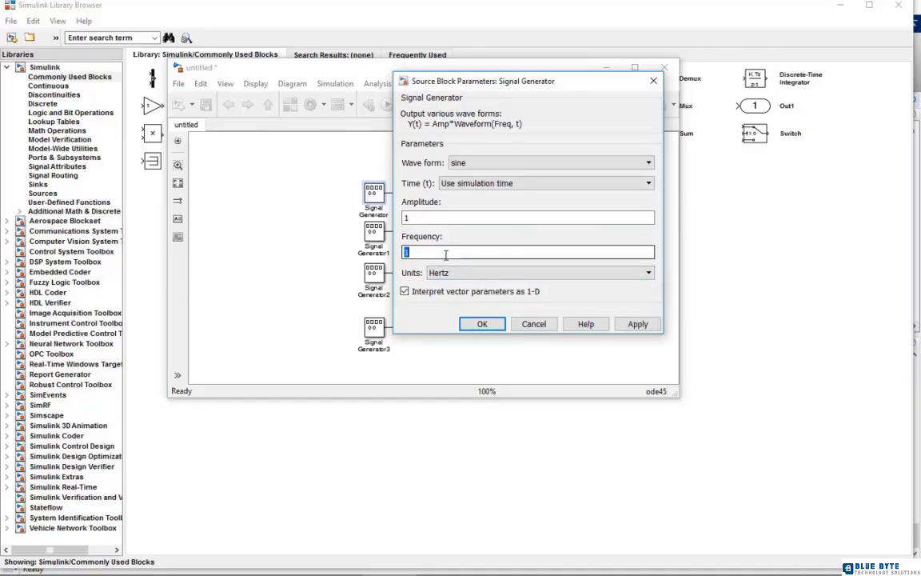
type("0.2")
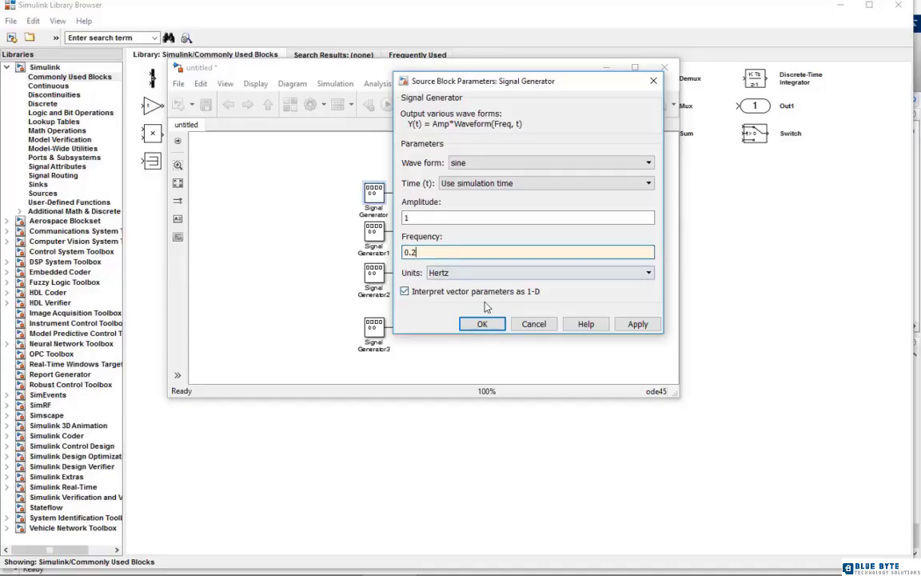
left_click(482, 324)
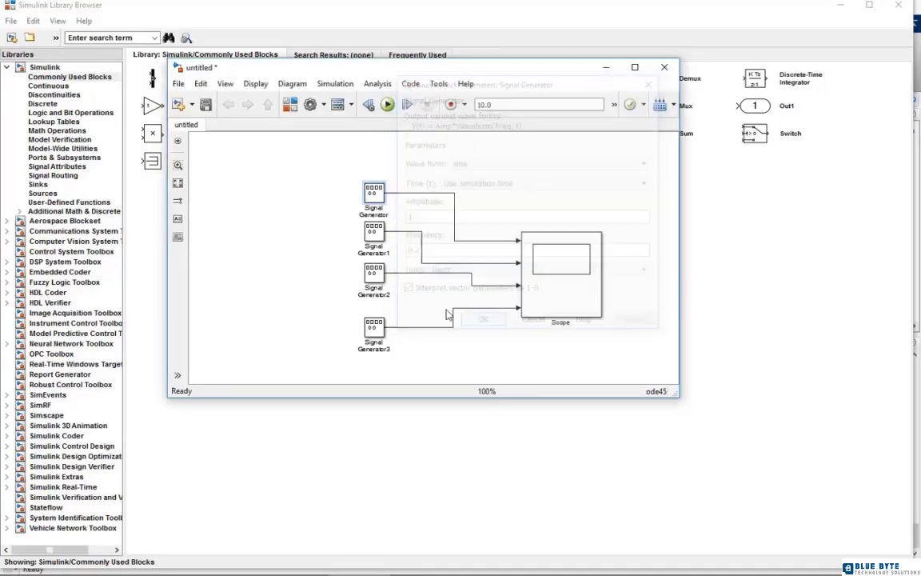
Configure Signal Generator1 as a square wave with a frequency of 0.2 and units in Hertz
double_click(378, 244)
double_click(416, 291)
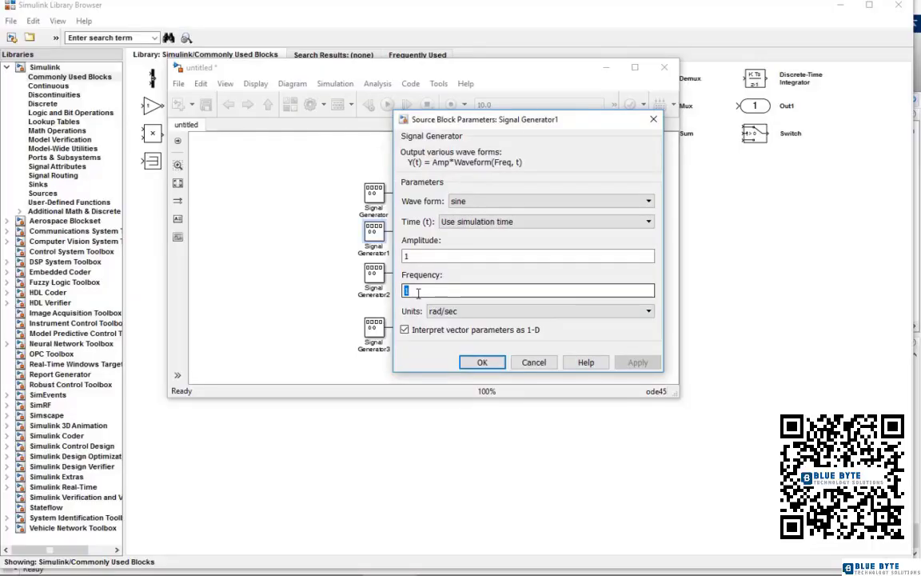
type("0.2")
left_click(448, 312)
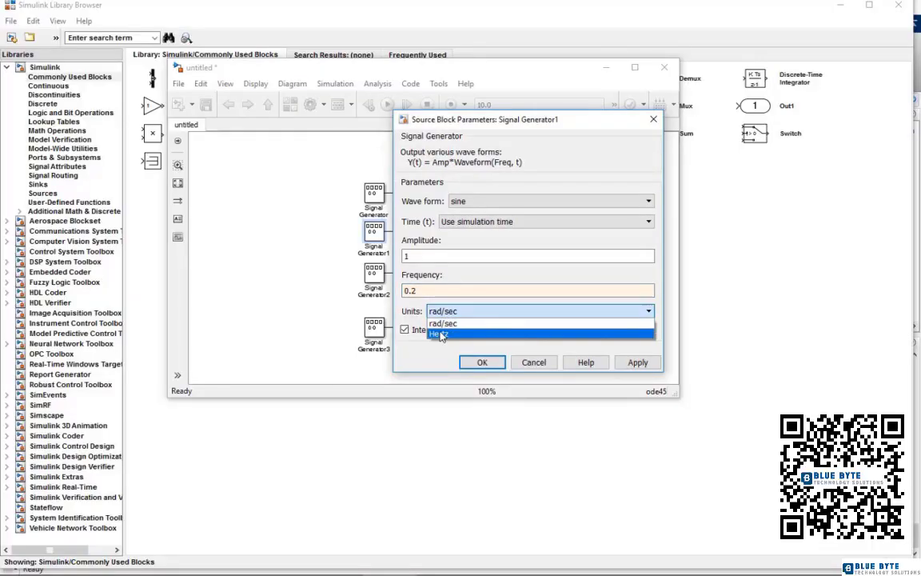
left_click(439, 334)
left_click(486, 203)
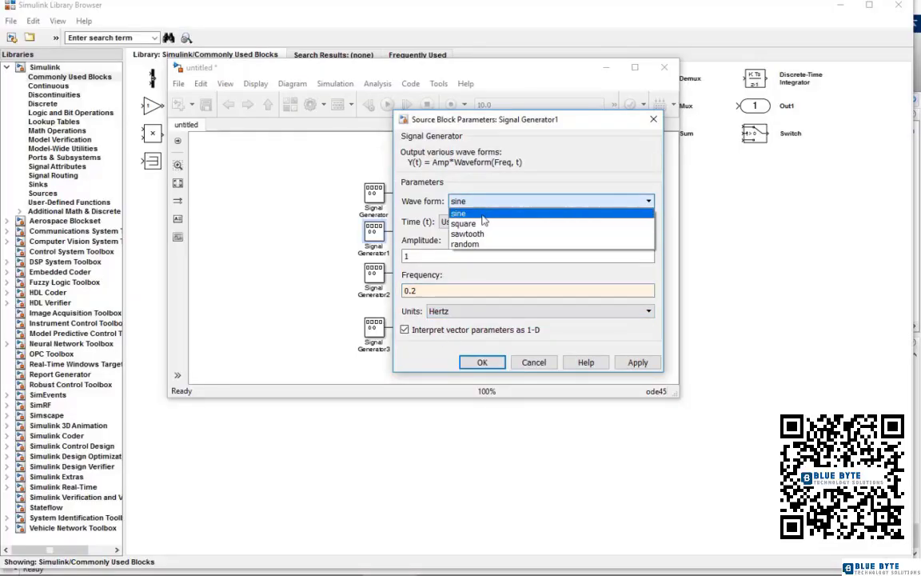
left_click(469, 214)
left_click(484, 363)
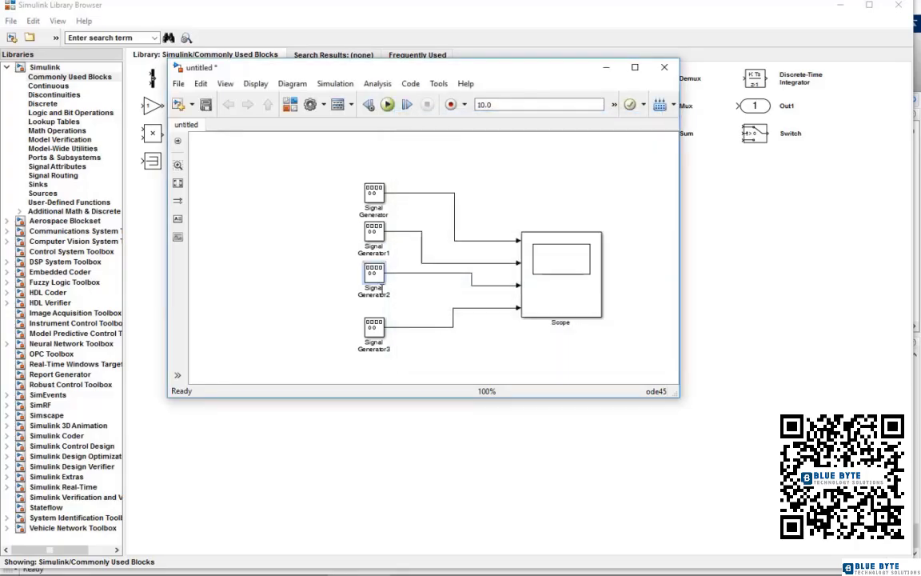
Configure Signal Generator2 as a sawtooth wave with a frequency of 0.2 and units in Hertz
double_click(374, 274)
double_click(427, 332)
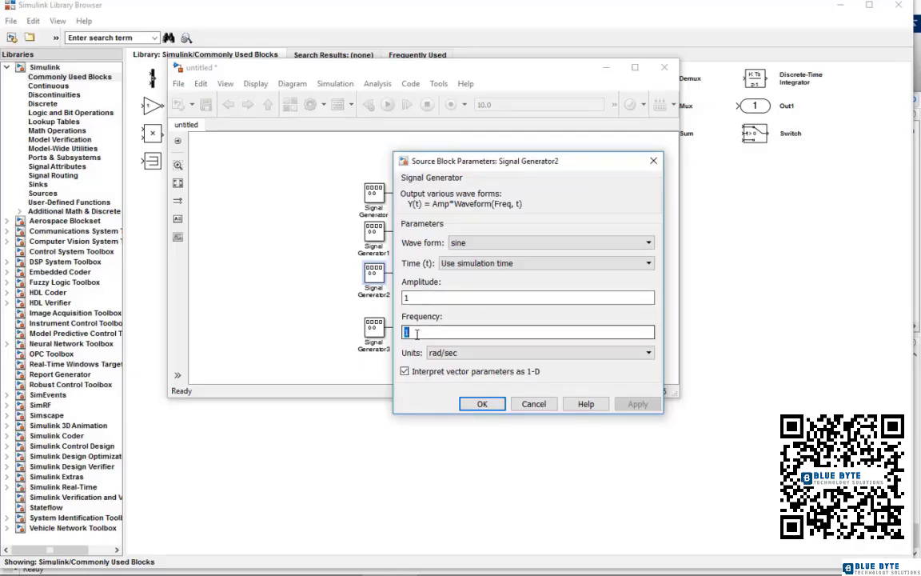
type("0.2")
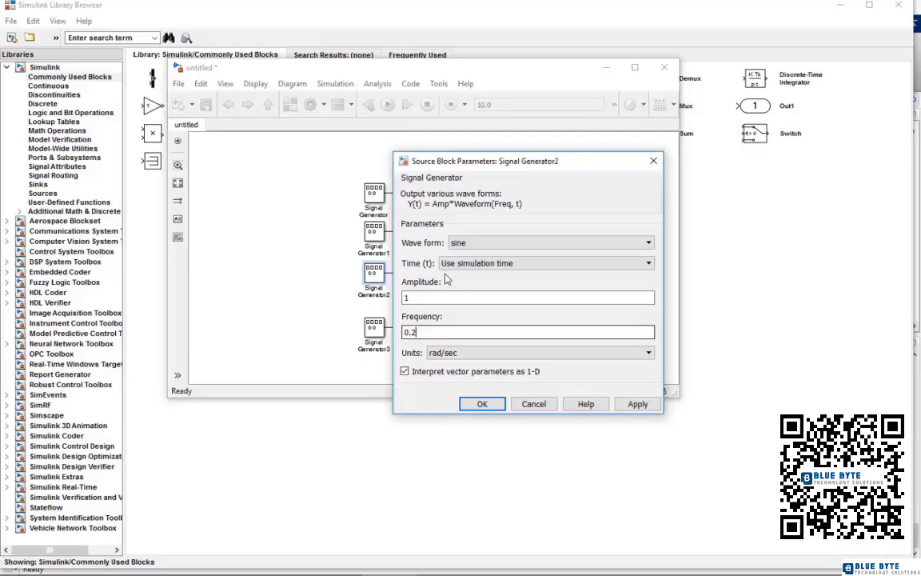
left_click(438, 353)
left_click(446, 374)
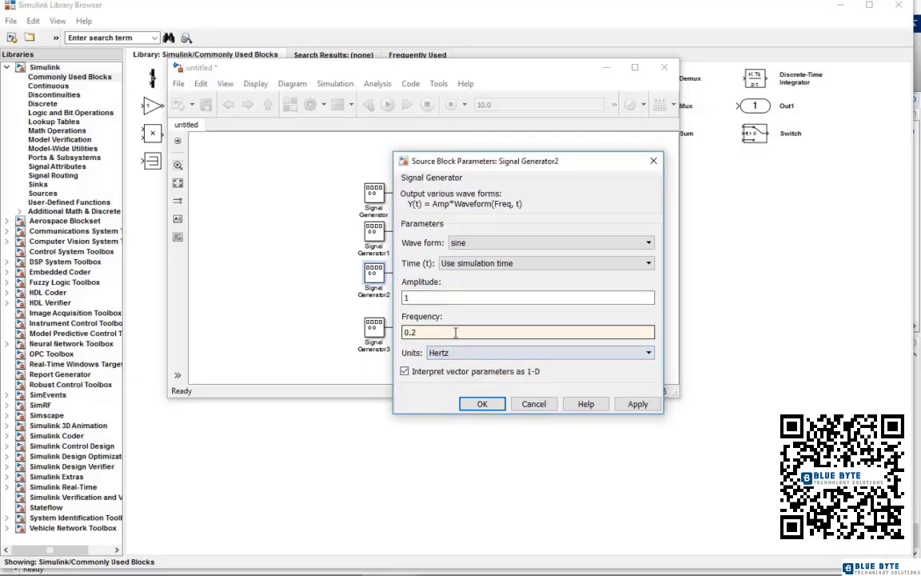
left_click(480, 243)
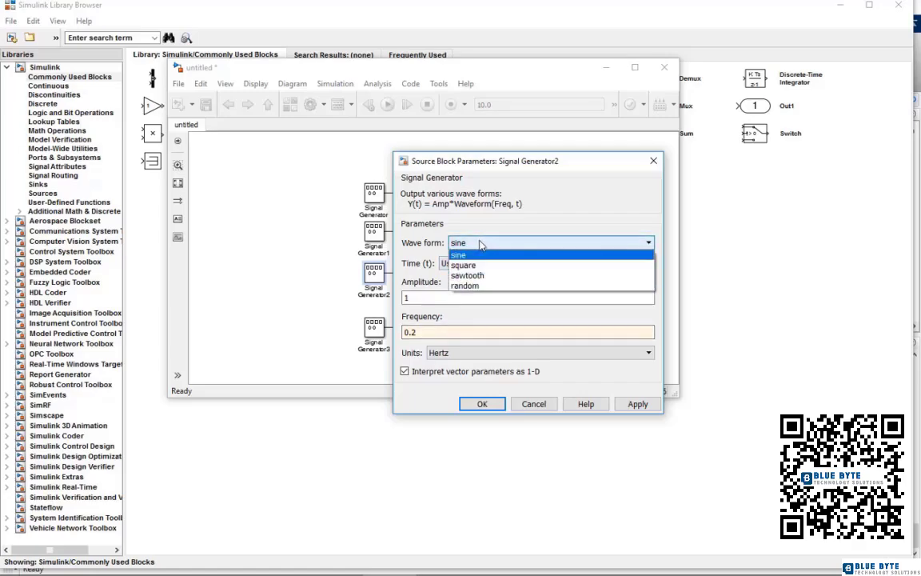
left_click(472, 274)
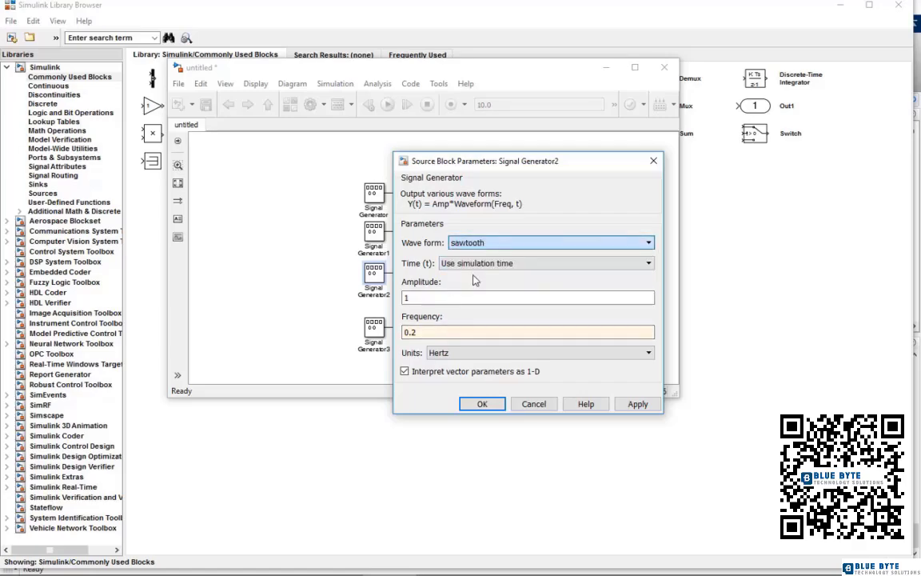
left_click(483, 404)
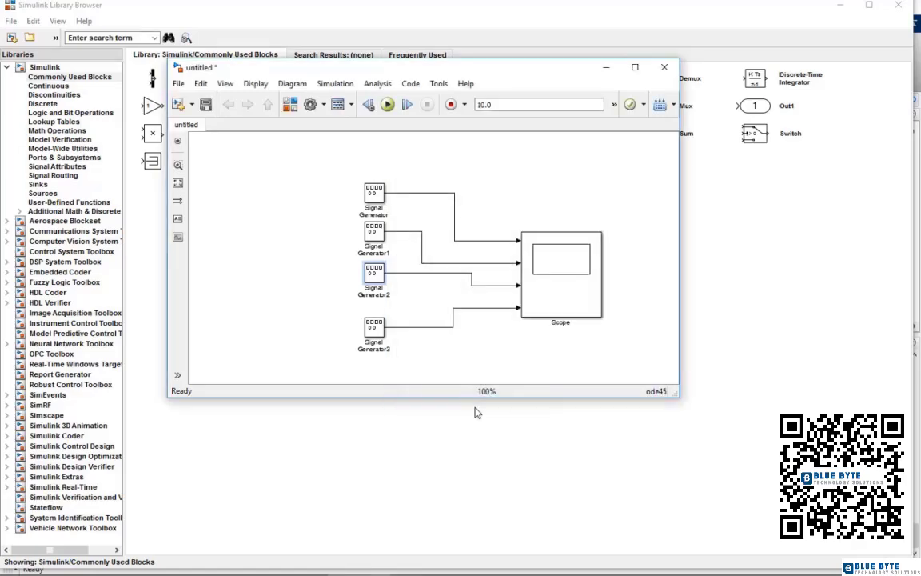
Configure Signal Generator3 with the random wave form, a frequency of 0.2 and units in Hertz
double_click(379, 331)
double_click(432, 387)
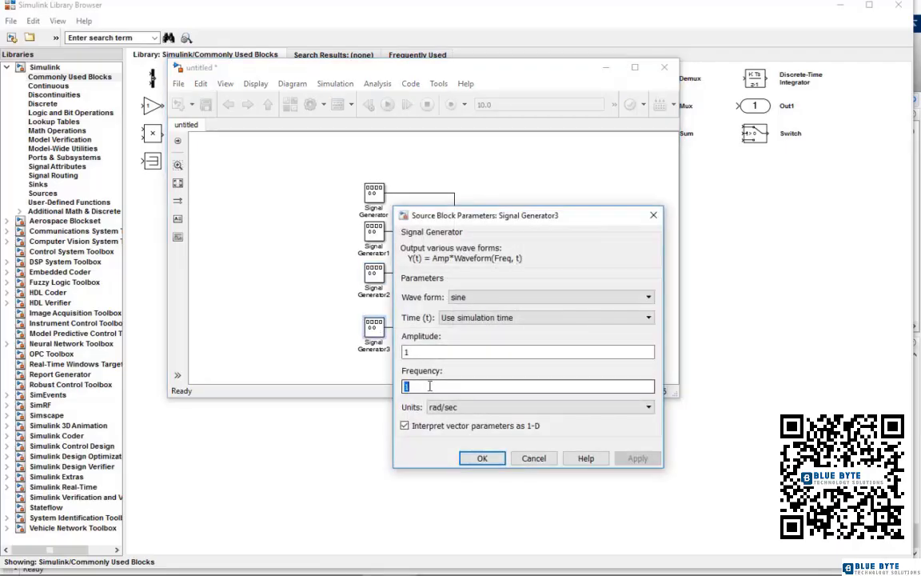
type("0.2")
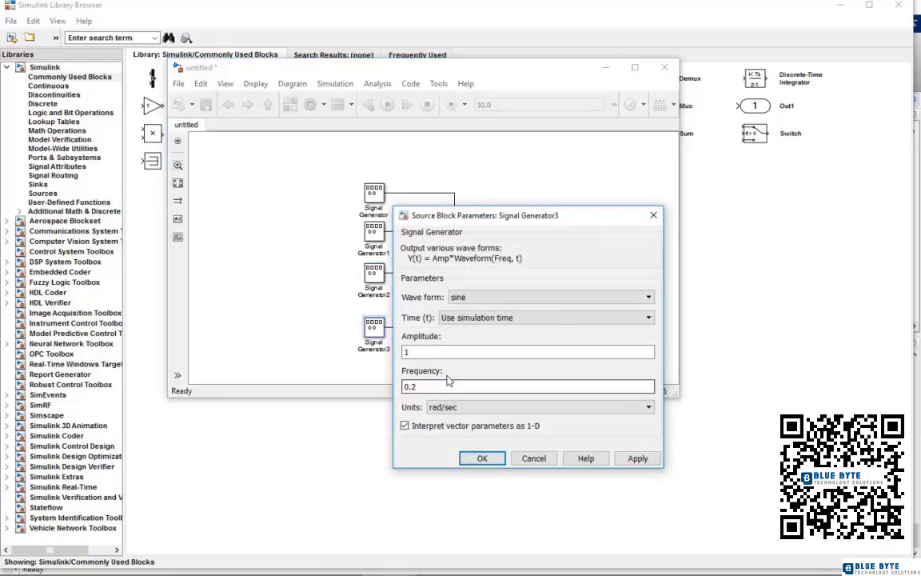
left_click(440, 407)
left_click(446, 431)
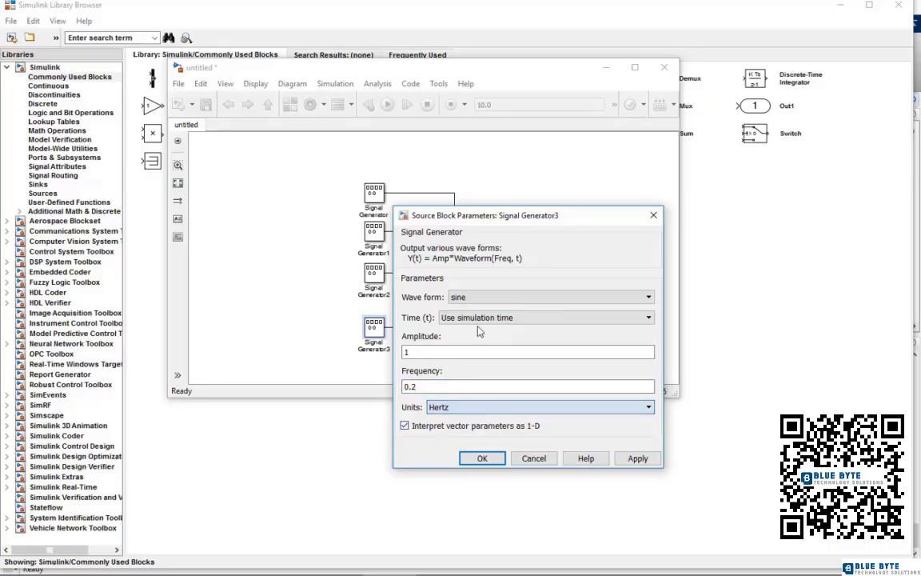
left_click(482, 298)
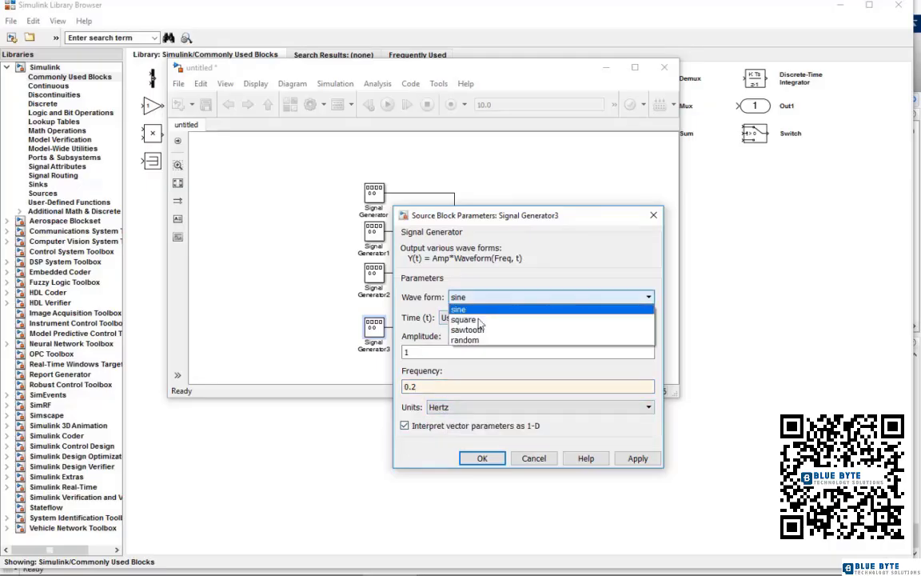
left_click(472, 342)
left_click(475, 461)
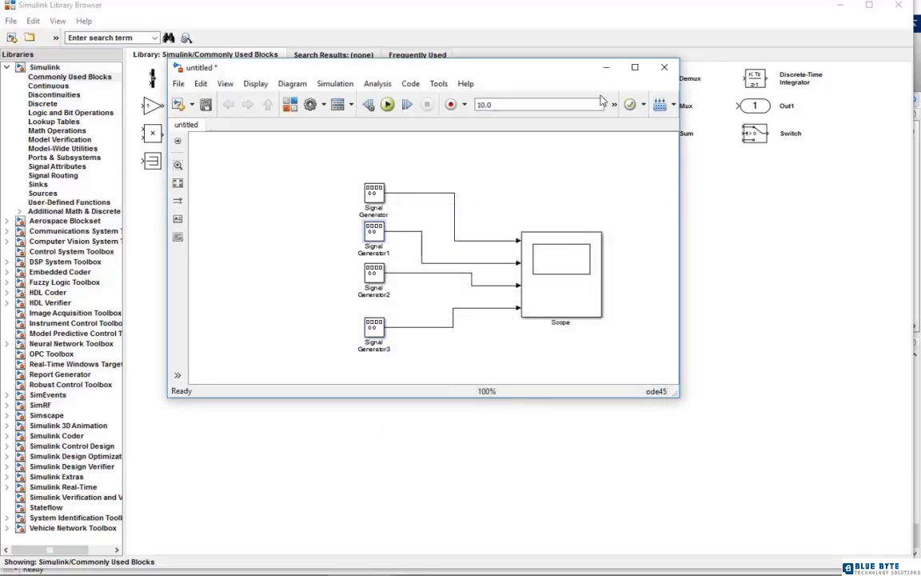
Maximize the model window, fit the diagram to the view, and run the simulation
left_click(635, 67)
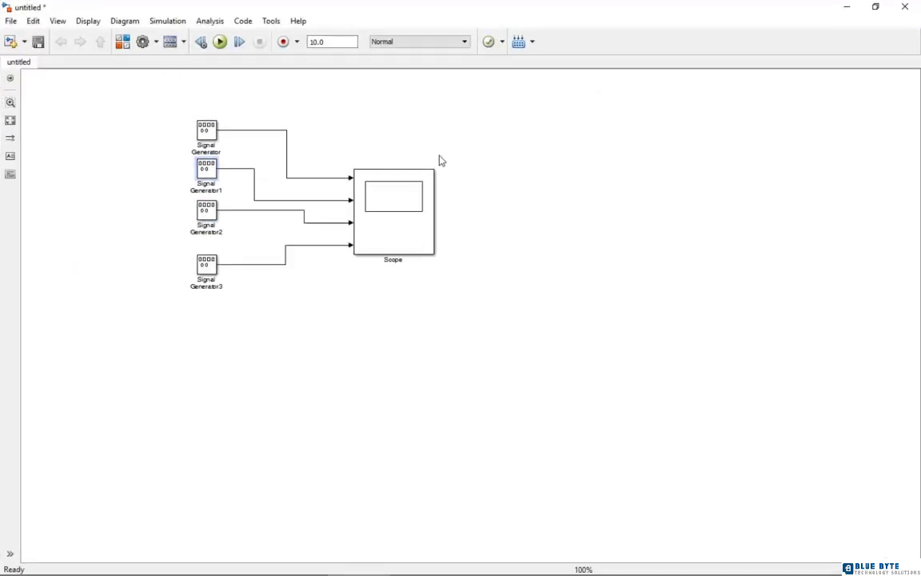
left_click(10, 120)
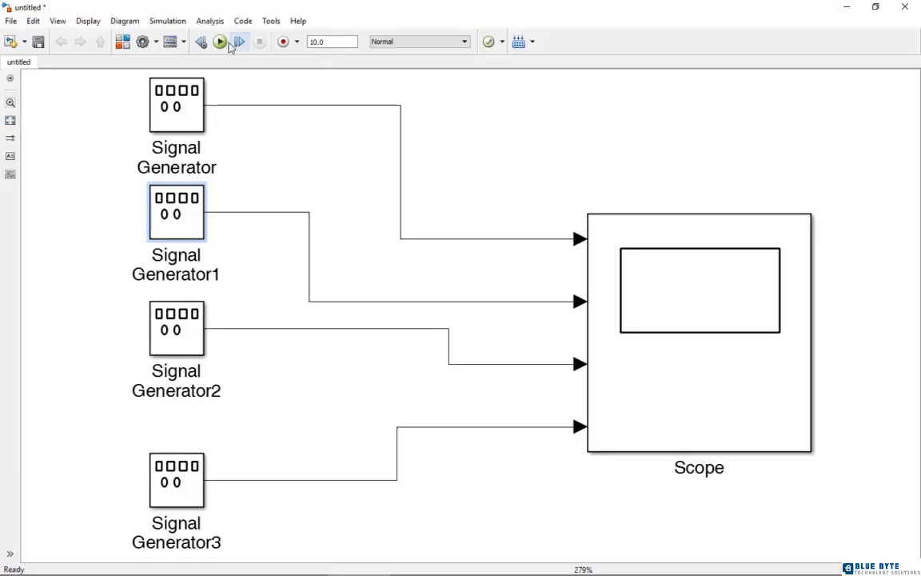
left_click(698, 307)
key("ctrl+t")
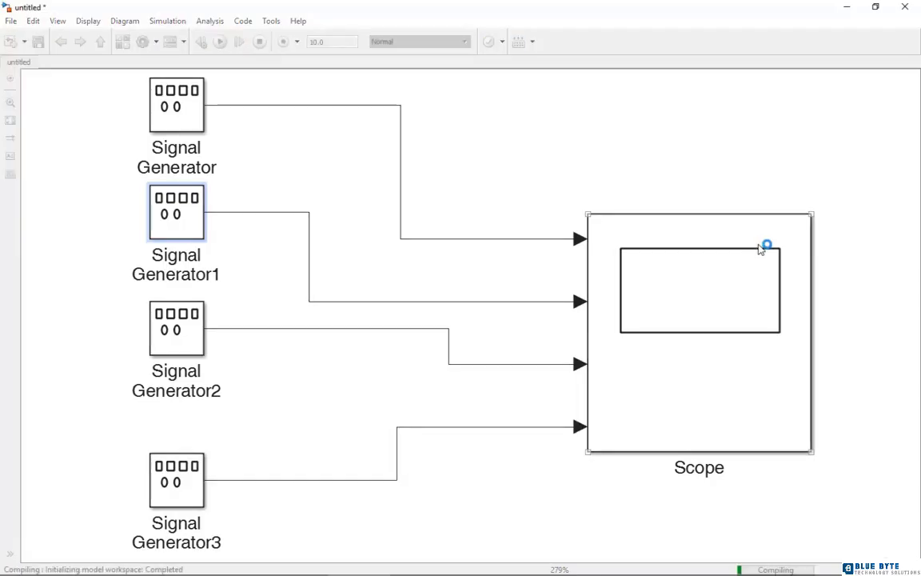
Examine the four signals in the maximized Scope display with its axes autoscaled, and close the display
double_click(708, 341)
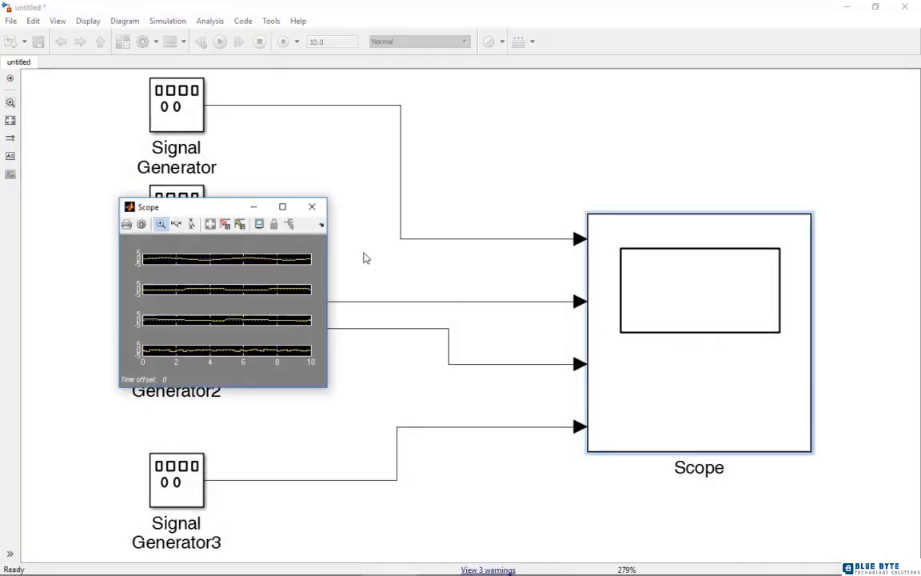
left_click(284, 209)
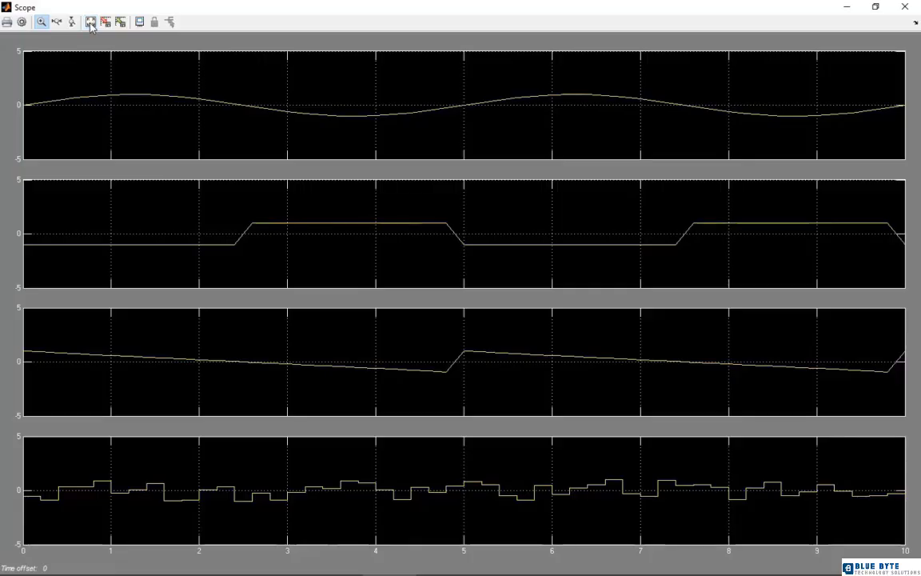
left_click(91, 25)
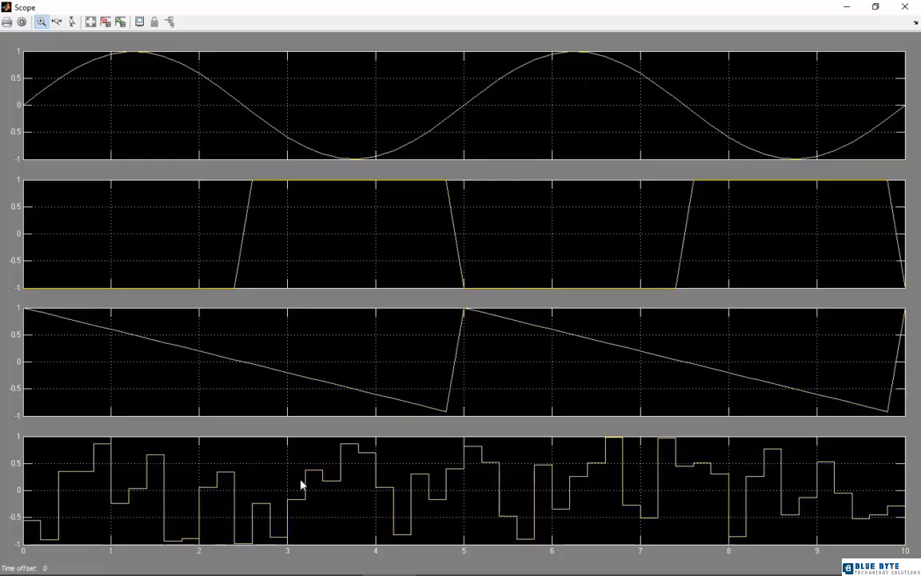
left_click(912, 8)
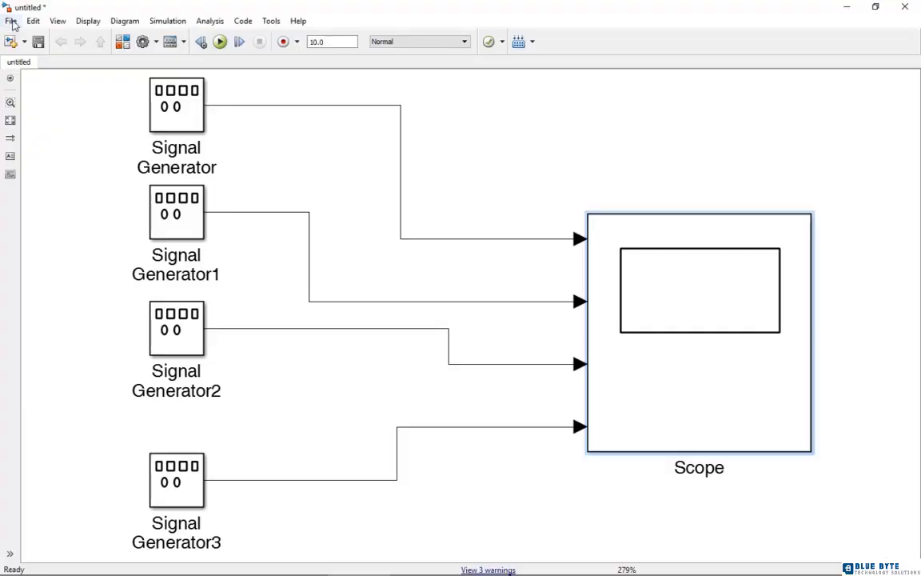
Save the model as signal_generator.mdl in the Chapter 6 folder, using the Simulink Models (*.mdl) file type
left_click(11, 22)
left_click(32, 97)
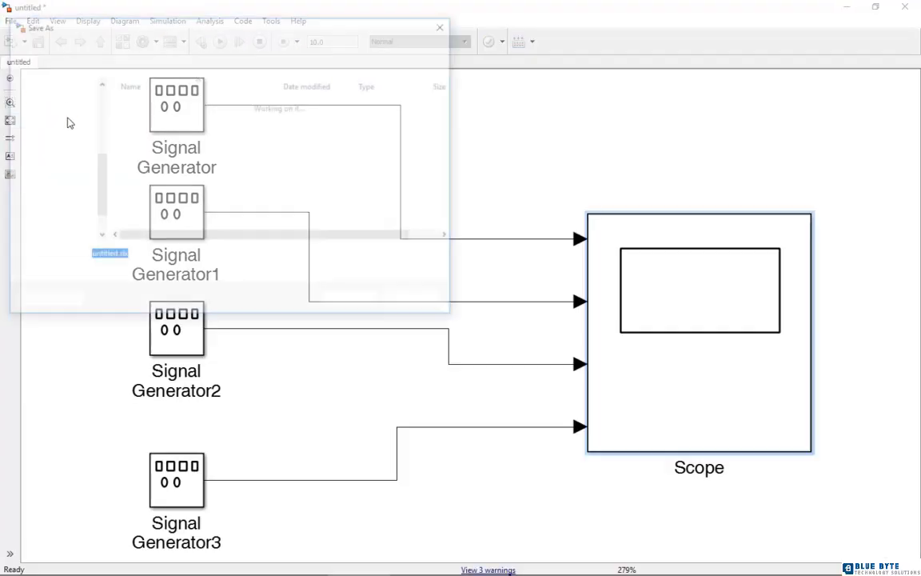
type("signal_generator")
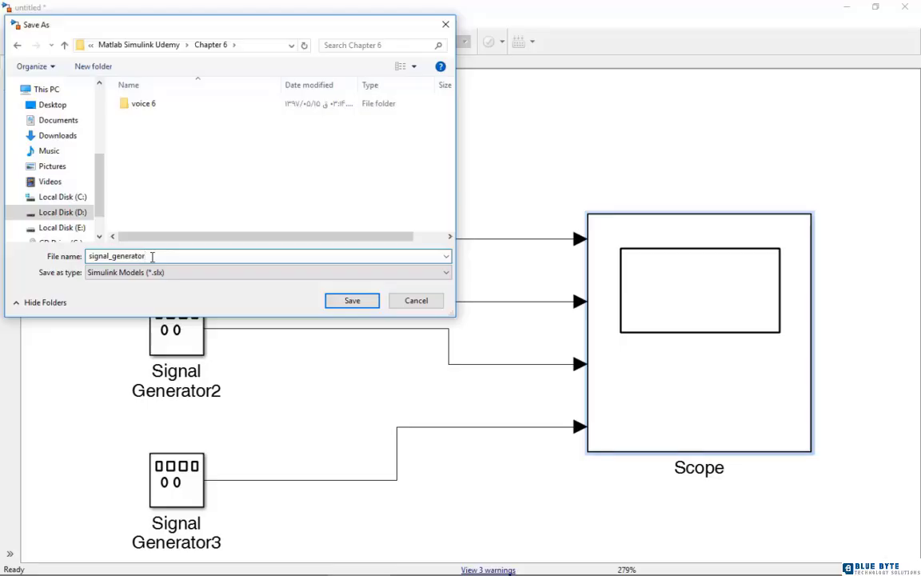
left_click(141, 272)
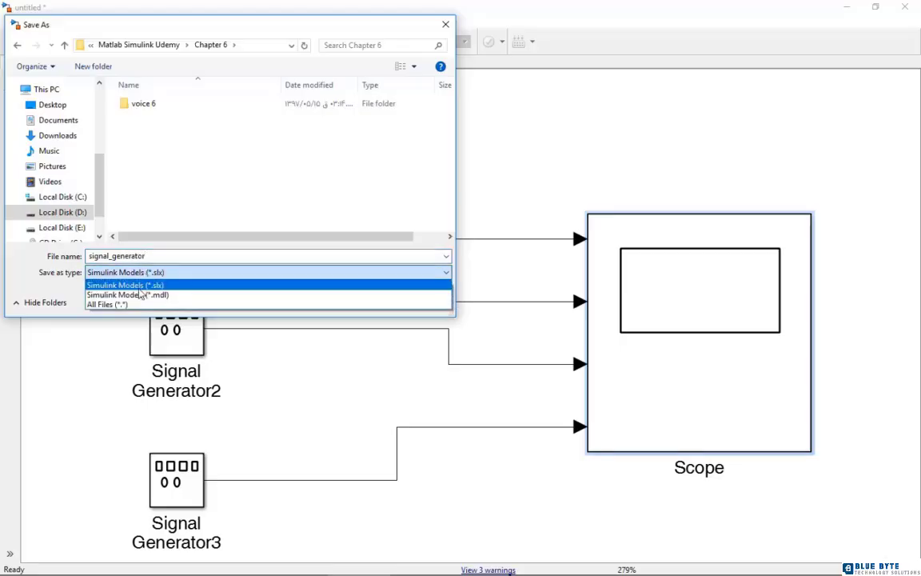
left_click(139, 295)
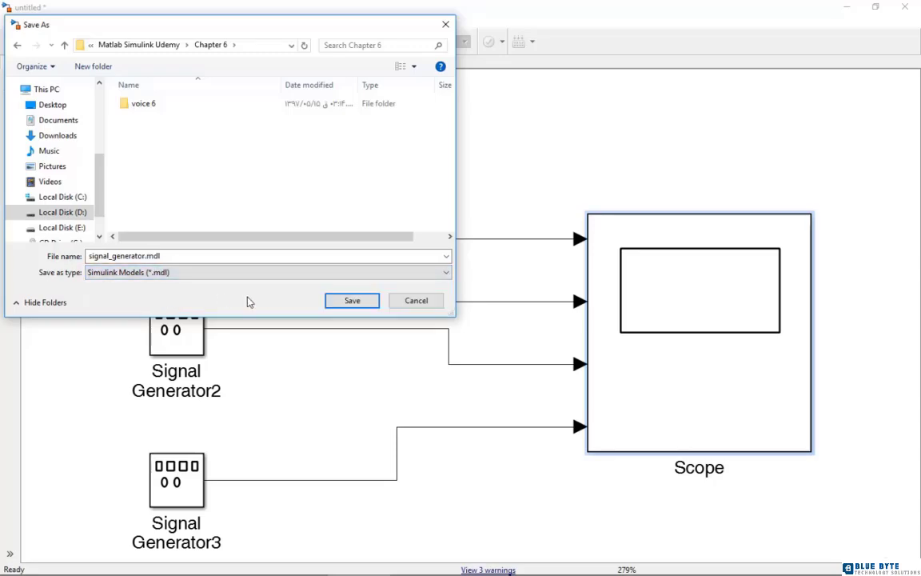
left_click(352, 300)
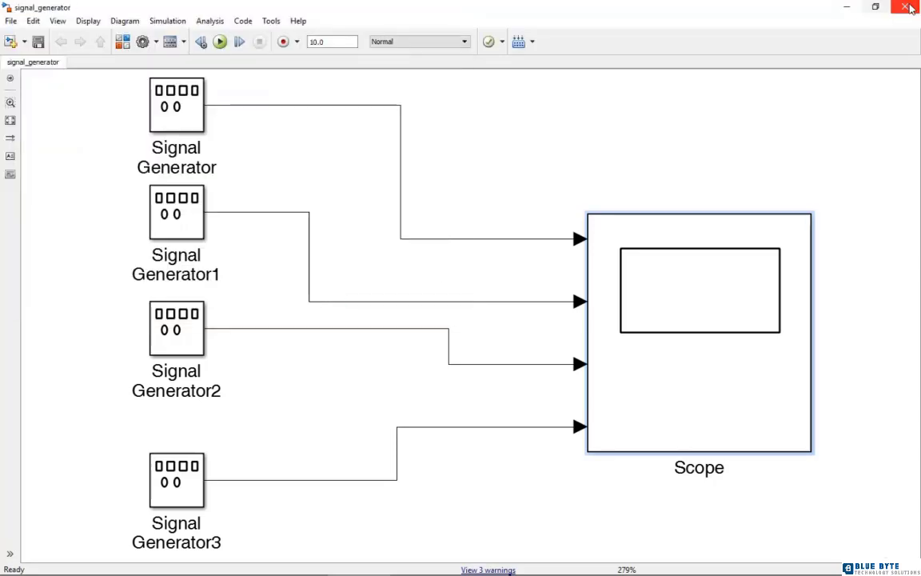
Close the saved model, add a Pulse Generator block from the Sources library to a new model, and maximize its window
key("ctrl+shift+l")
left_click(46, 192)
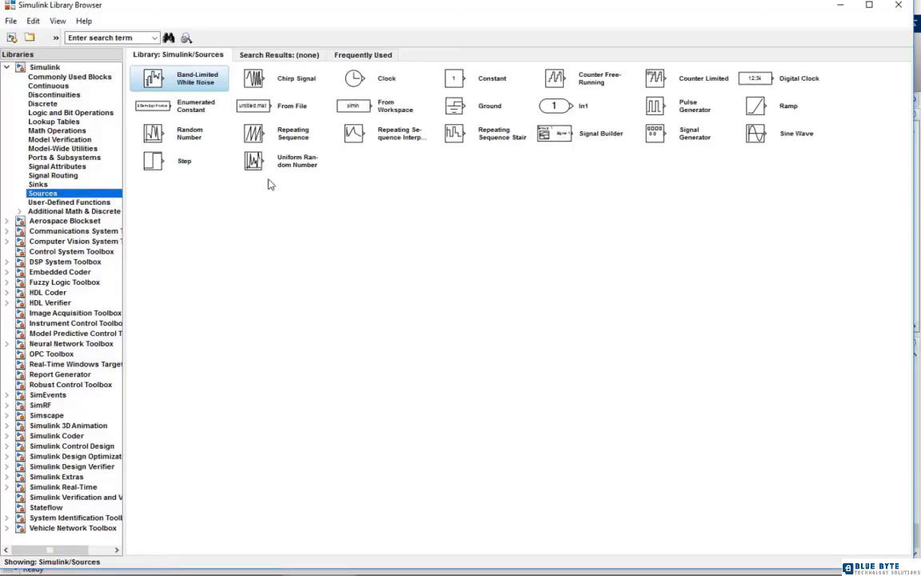
right_click(673, 112)
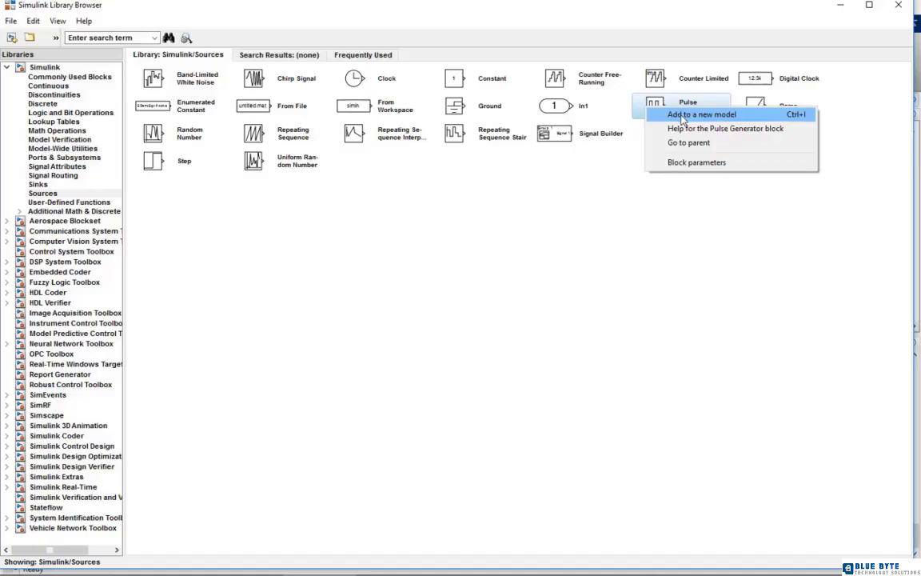
left_click(684, 116)
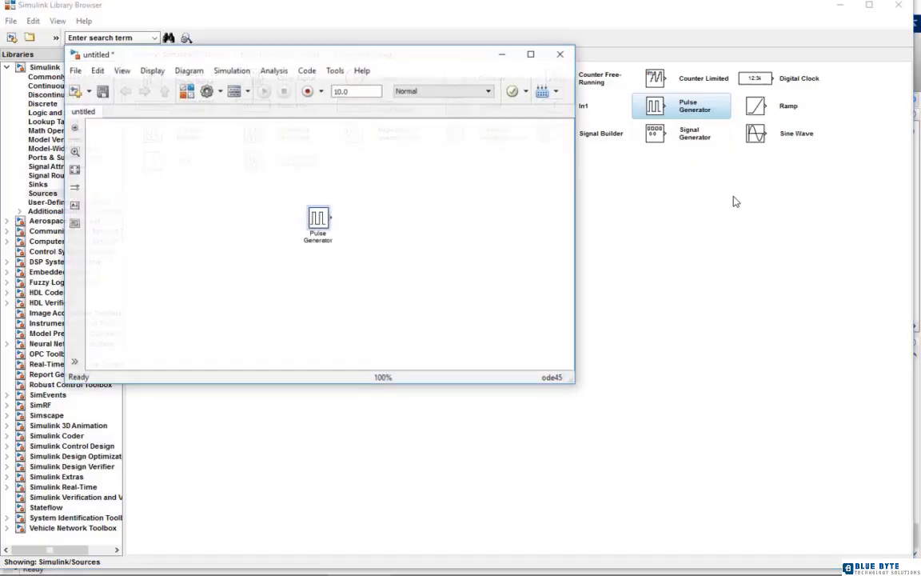
left_click(531, 53)
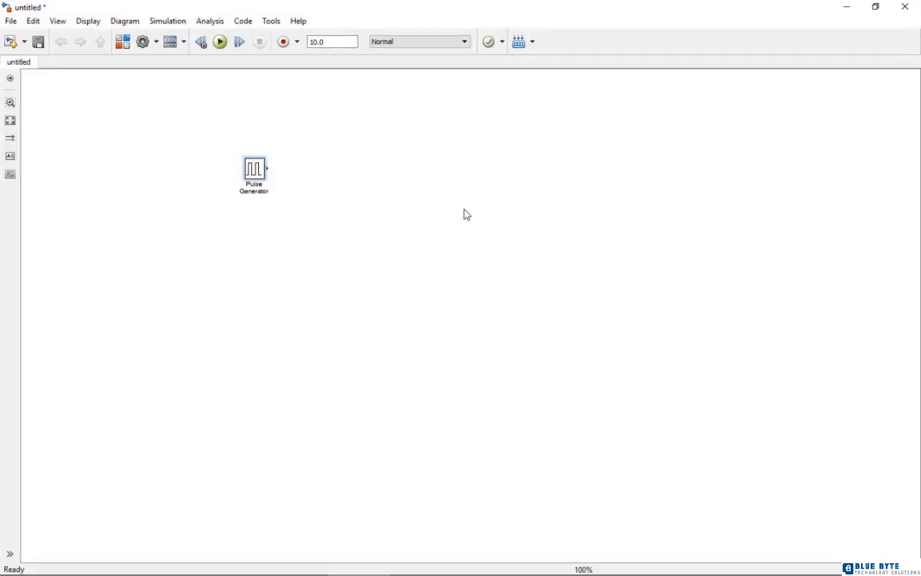
Add a Scope block from the Commonly Used Blocks library to the untitled model and return to that model
left_click(850, 8)
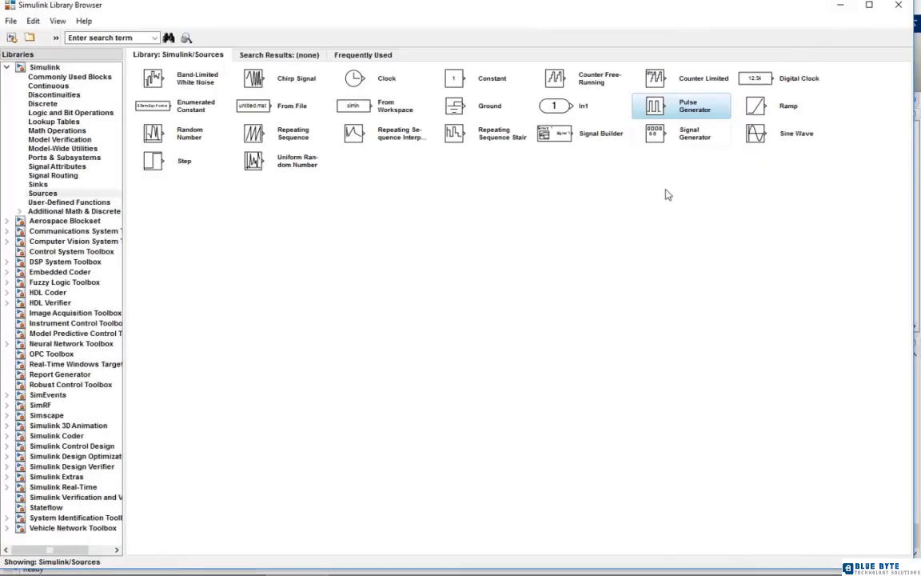
right_click(480, 138)
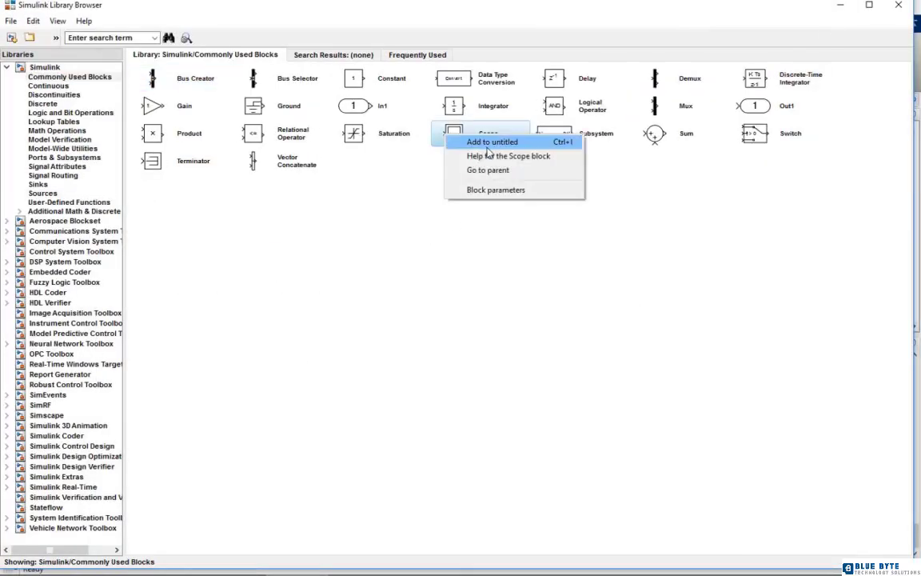
left_click(477, 142)
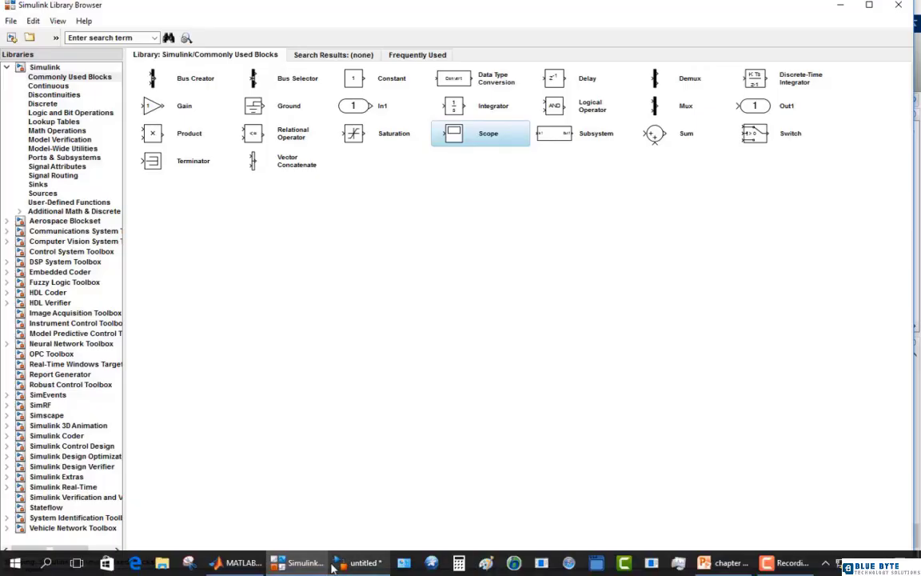
left_click(361, 563)
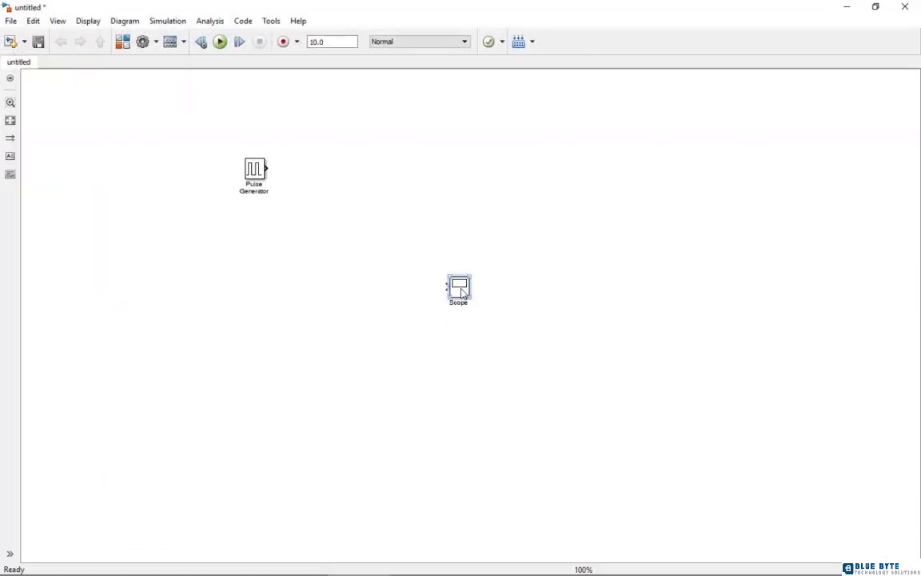
Align the Scope with the Pulse Generator, connect the generator's output to the Scope's input, and fit the model to view
left_click_drag(459, 291, 429, 176)
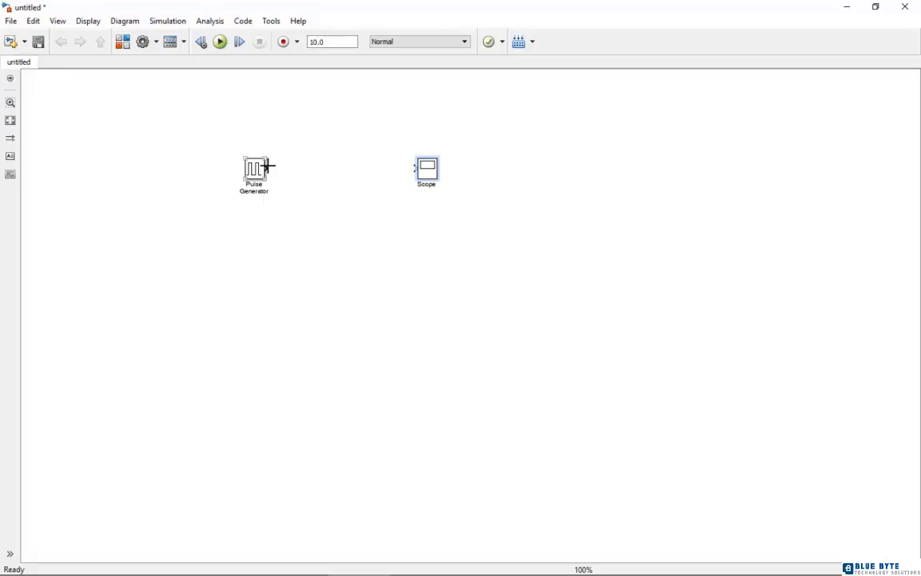
left_click_drag(267, 168, 416, 169)
left_click(10, 120)
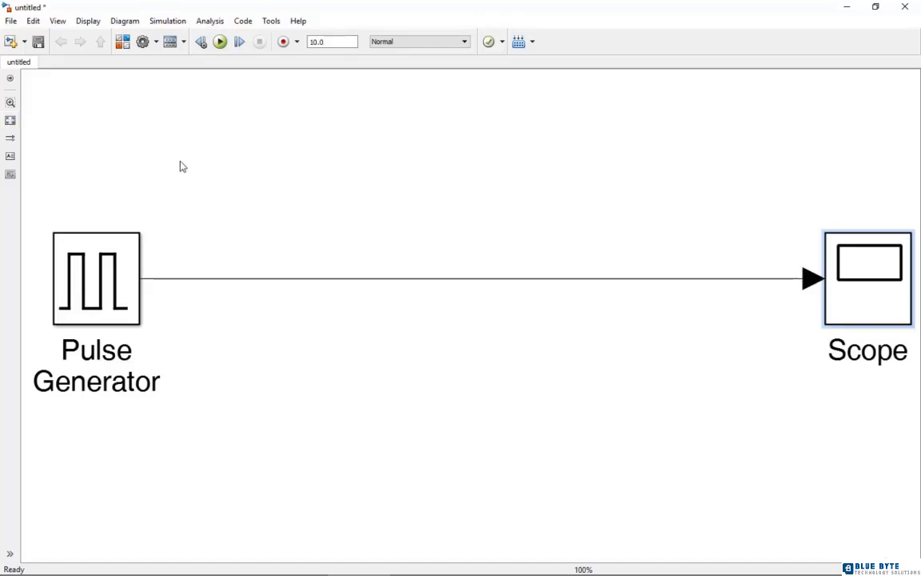
Configure the Pulse Generator as time based using simulation time, with a period of 1 second and a pulse width of 1%
double_click(102, 264)
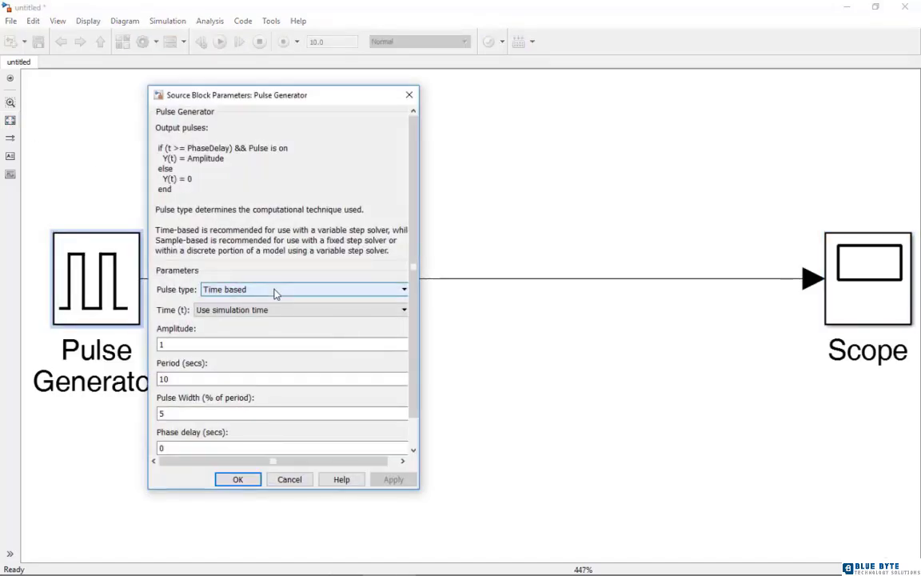
left_click(265, 289)
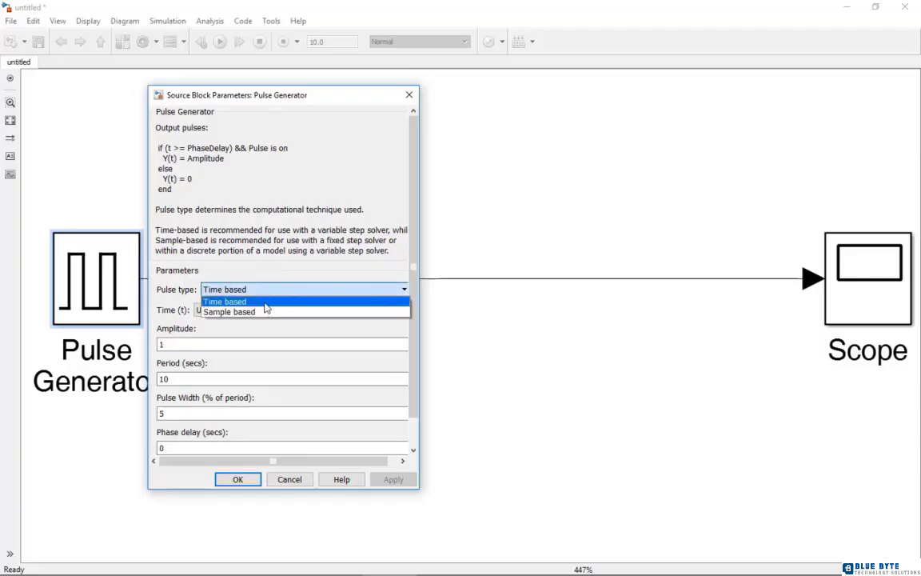
left_click(252, 302)
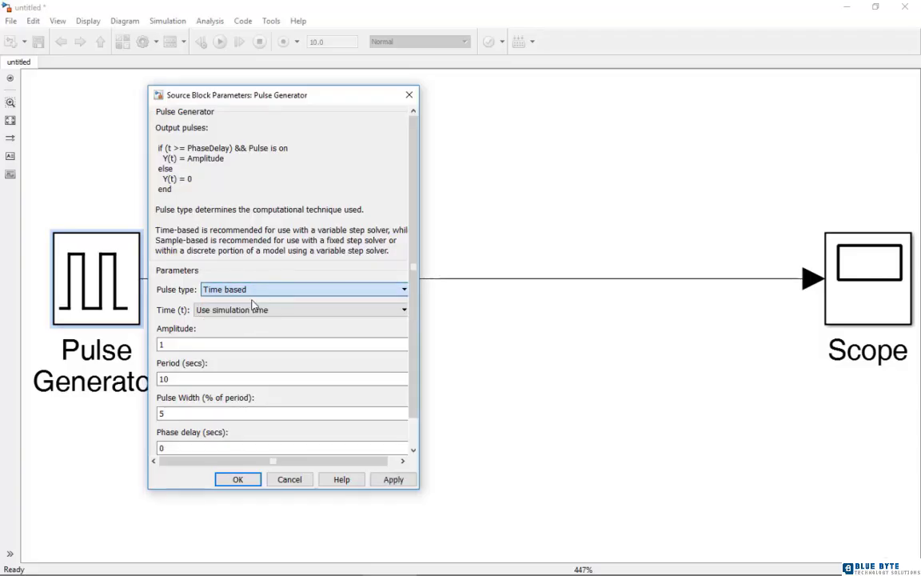
left_click(271, 315)
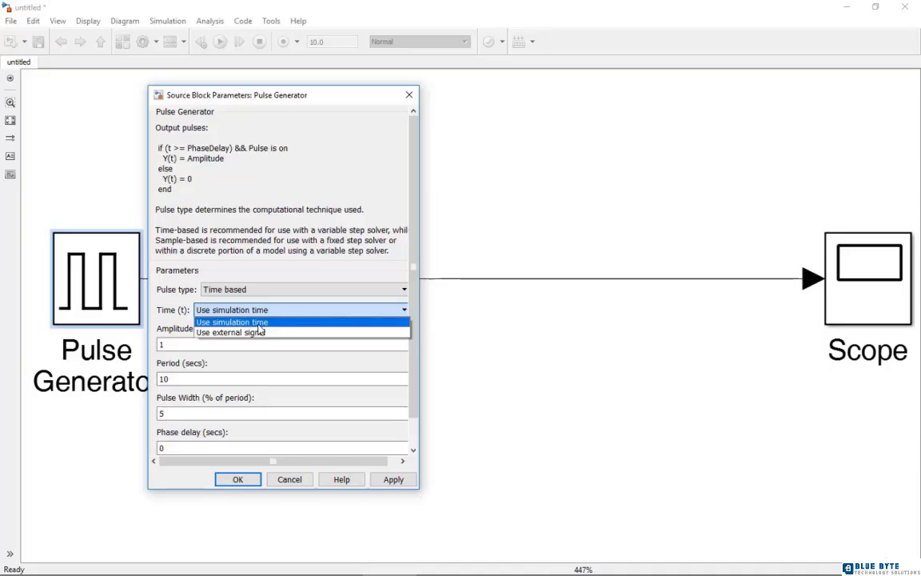
left_click(259, 323)
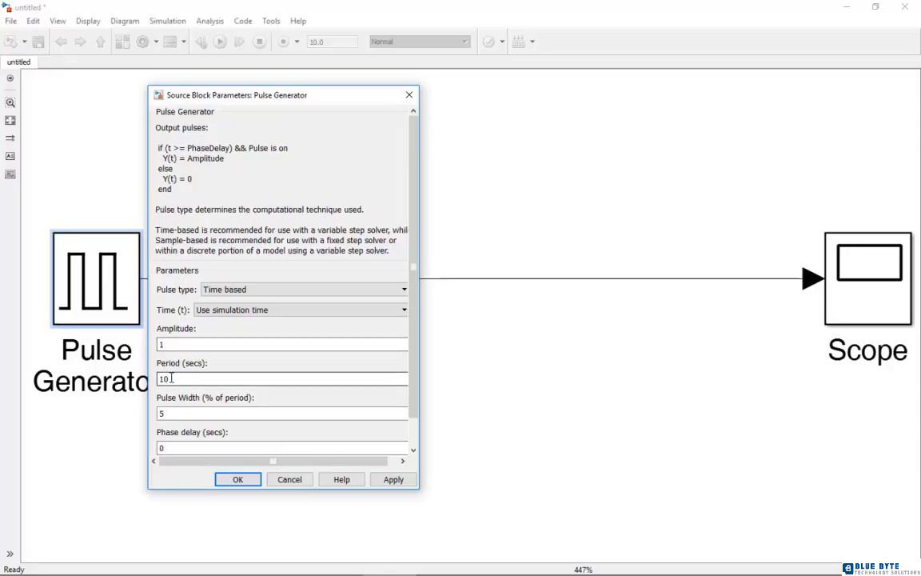
type("1")
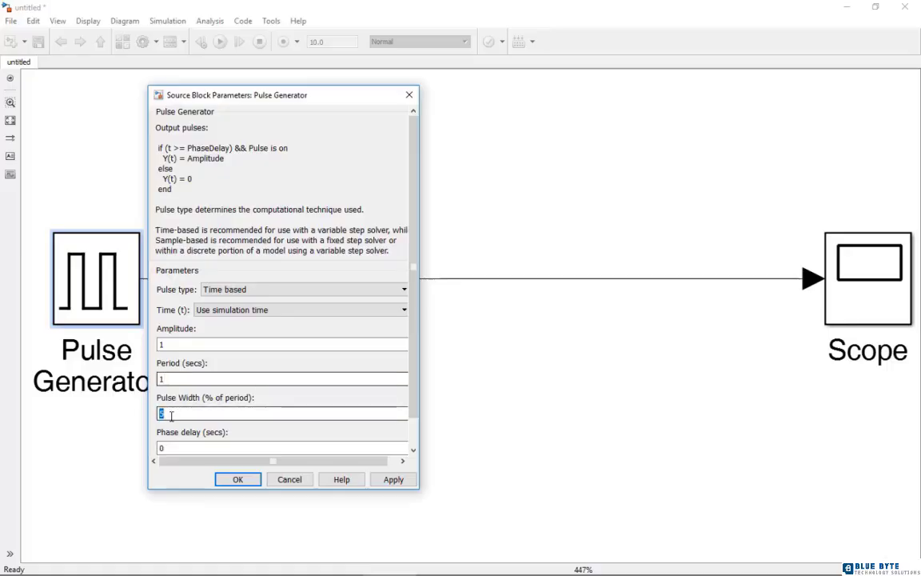
type("1")
double_click(198, 449)
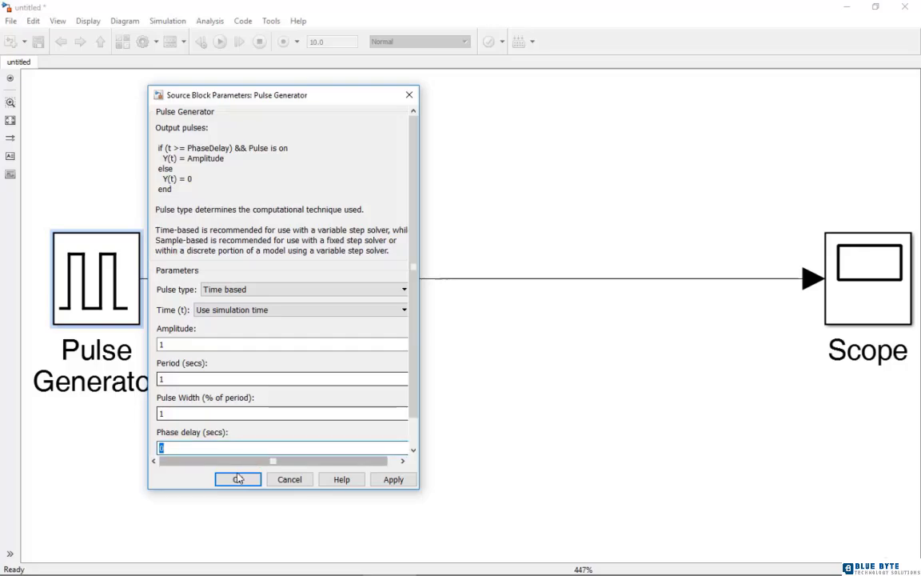
left_click(414, 450)
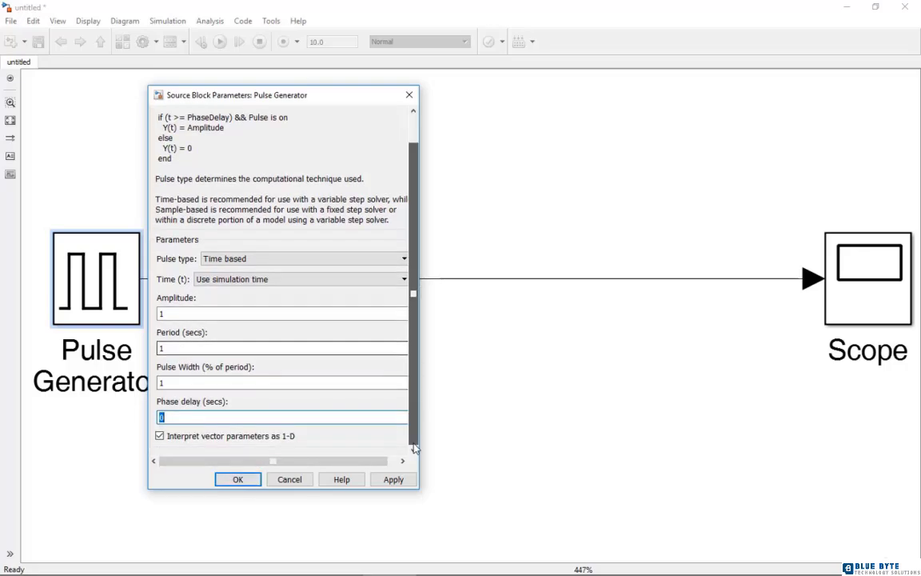
left_click(237, 479)
Run the simulation and examine the pulses in the maximized Scope display with its axes autoscaled, and minimize the display
left_click(220, 45)
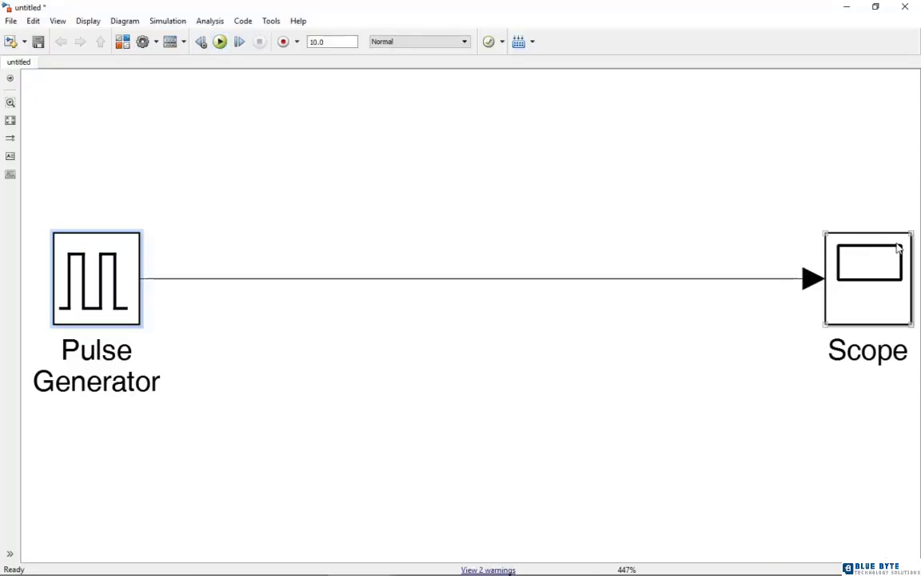
left_click(883, 275)
double_click(883, 274)
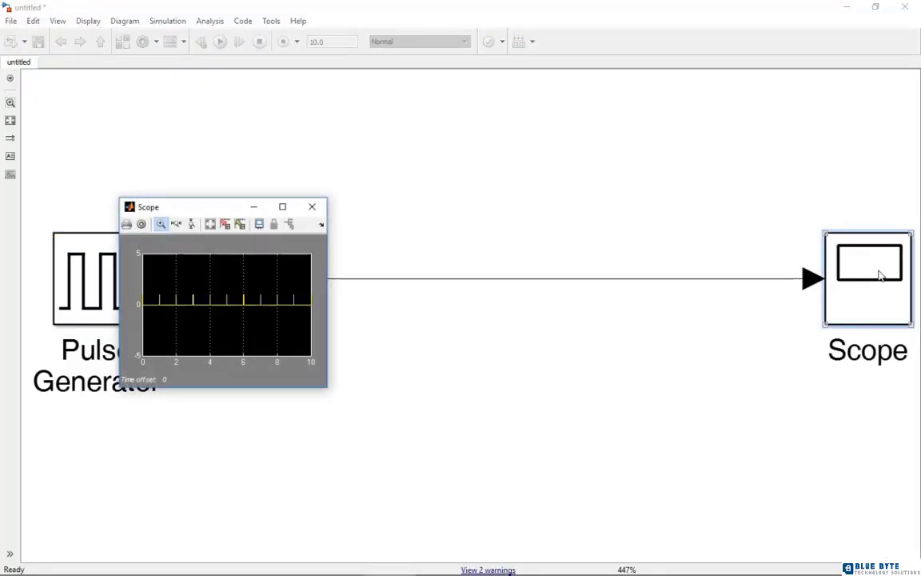
left_click(282, 207)
left_click(90, 23)
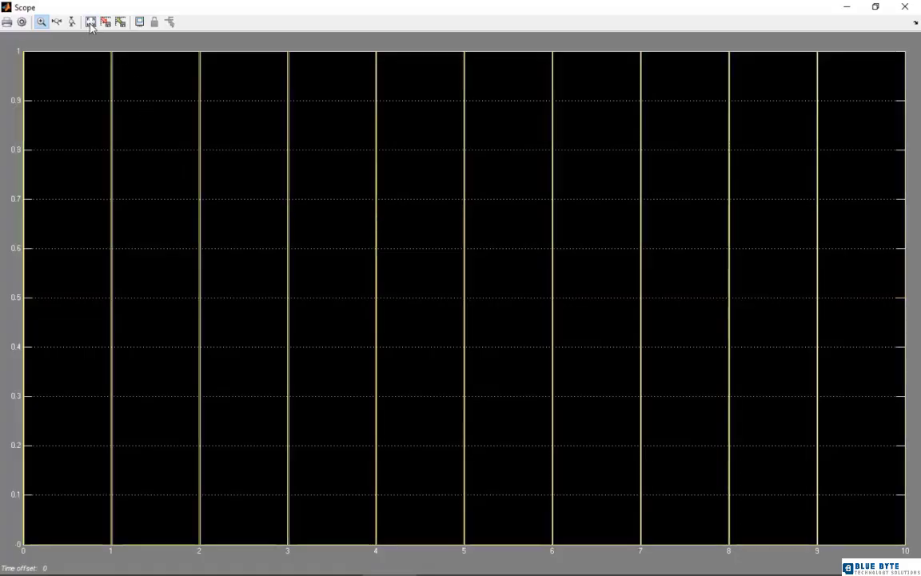
left_click(848, 7)
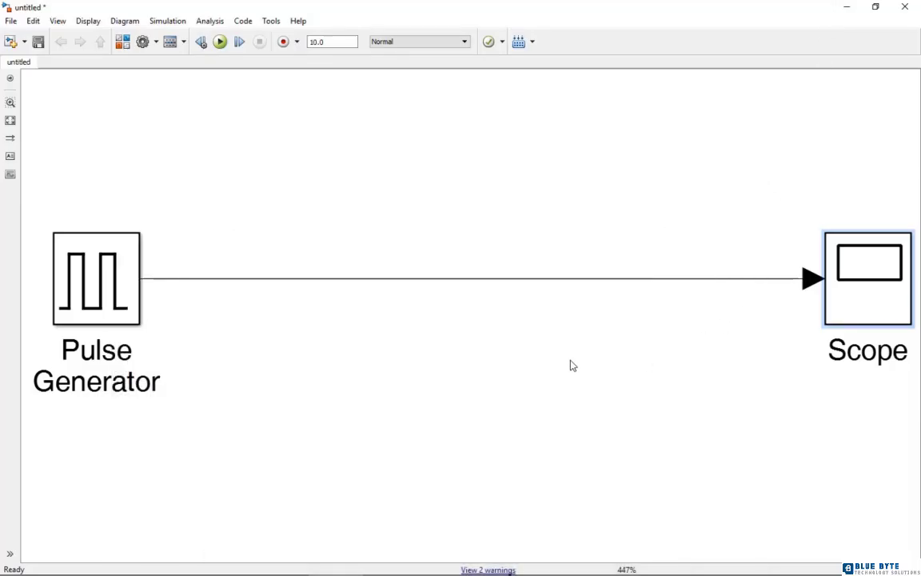
Set the Pulse Generator's period to 5 seconds
double_click(94, 276)
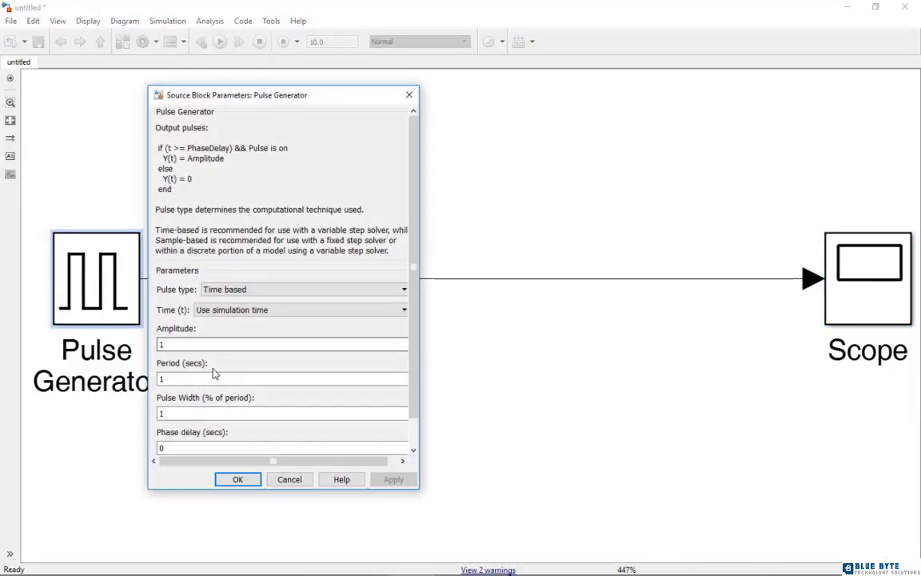
double_click(200, 379)
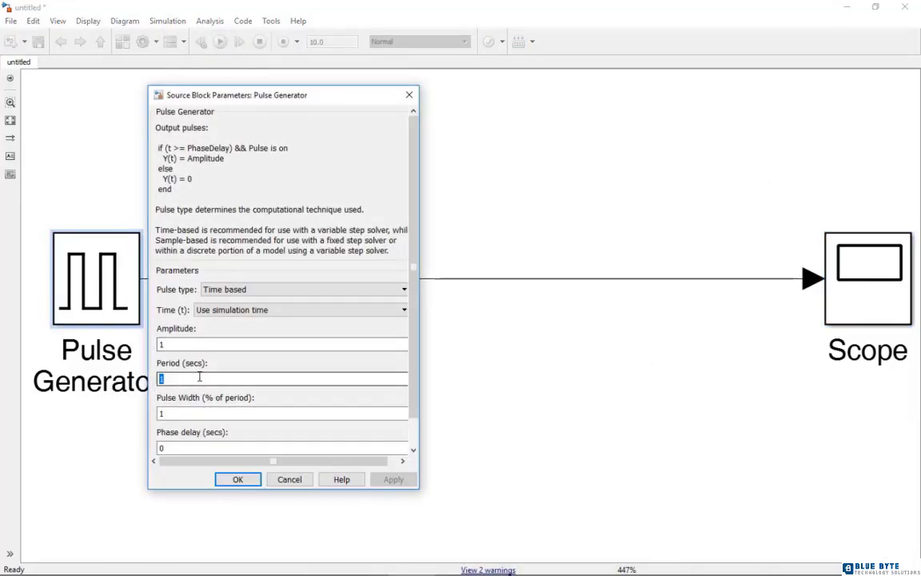
type("5")
left_click(237, 480)
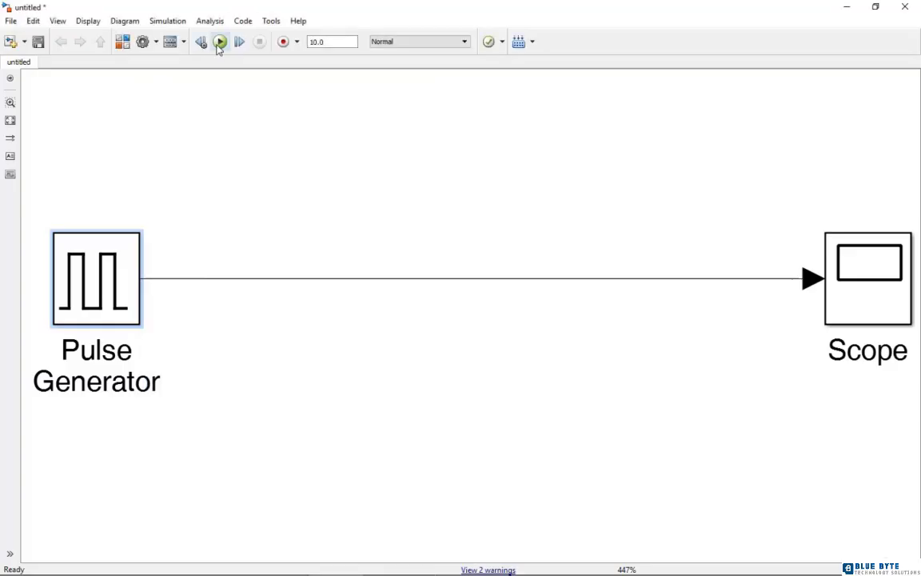
Rerun the simulation, examine the 5-second pulses in the autoscaled Scope display, and close the display
left_click(220, 41)
left_click(848, 292)
double_click(848, 291)
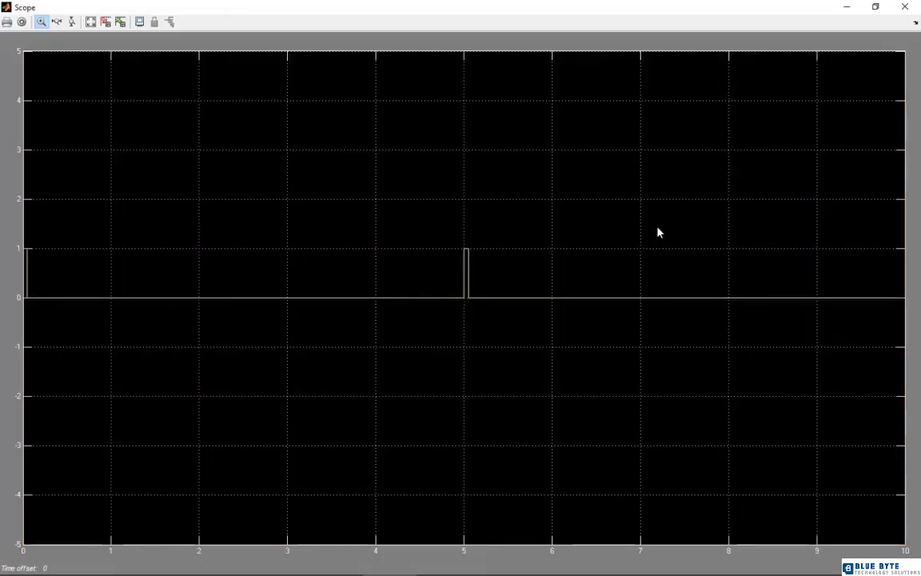
left_click(91, 22)
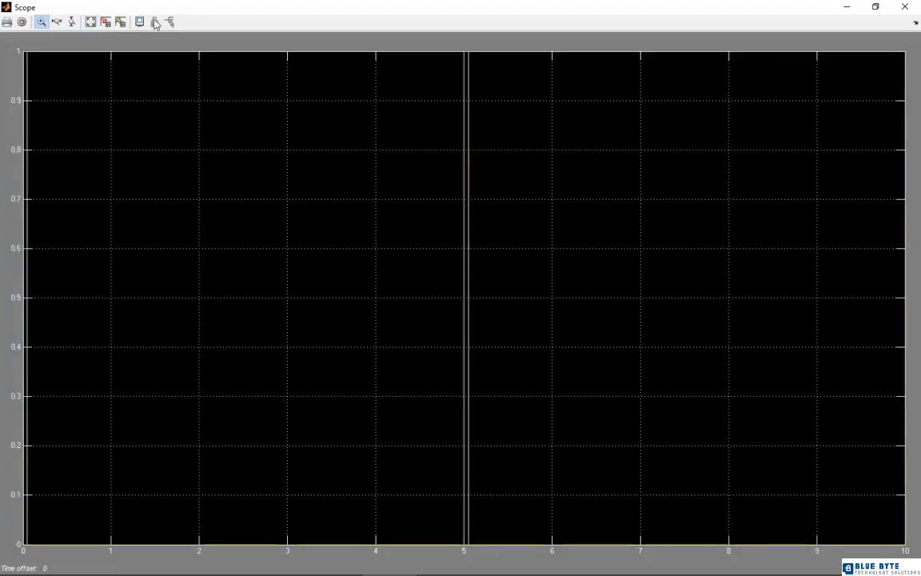
left_click(906, 8)
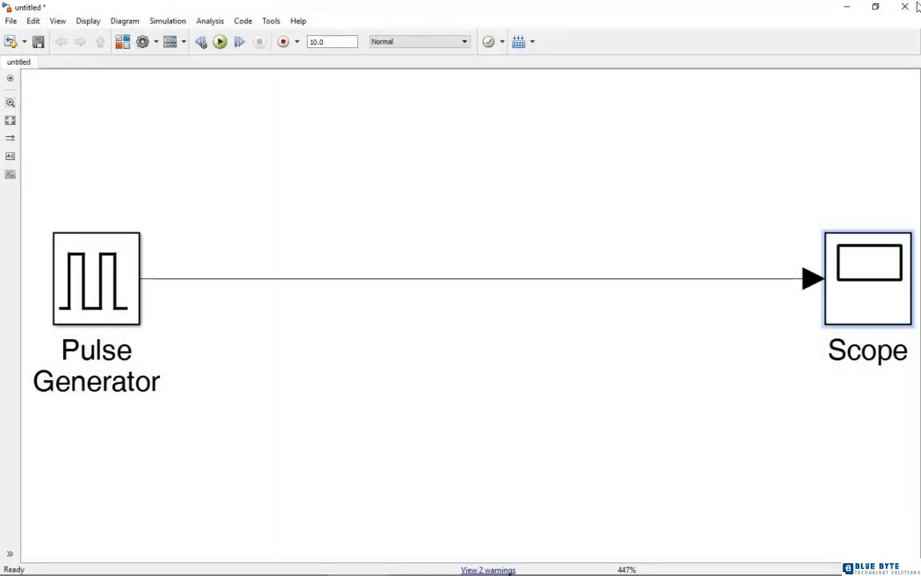
Close the untitled model without saving and add a Signal Builder block from the Sources library to a new maximized model
left_click(905, 8)
left_click(467, 305)
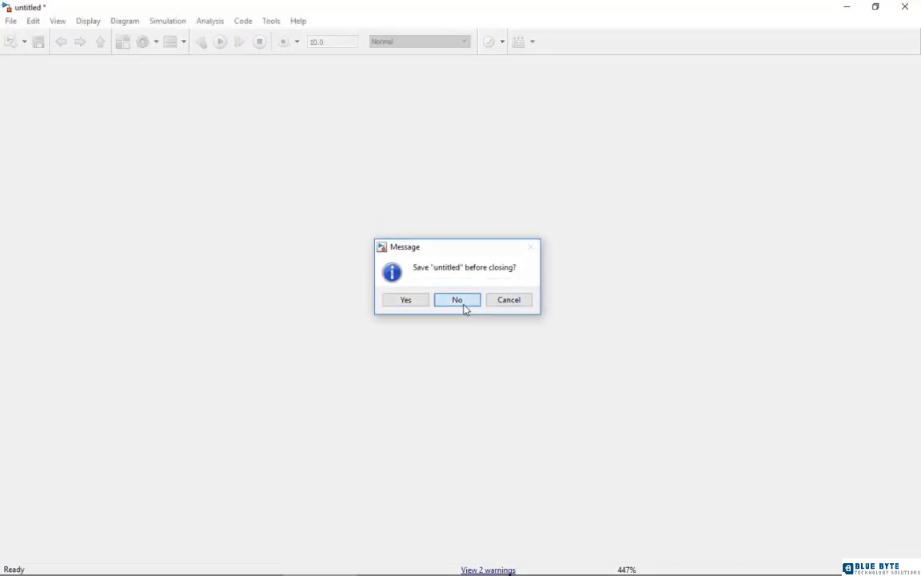
left_click(42, 193)
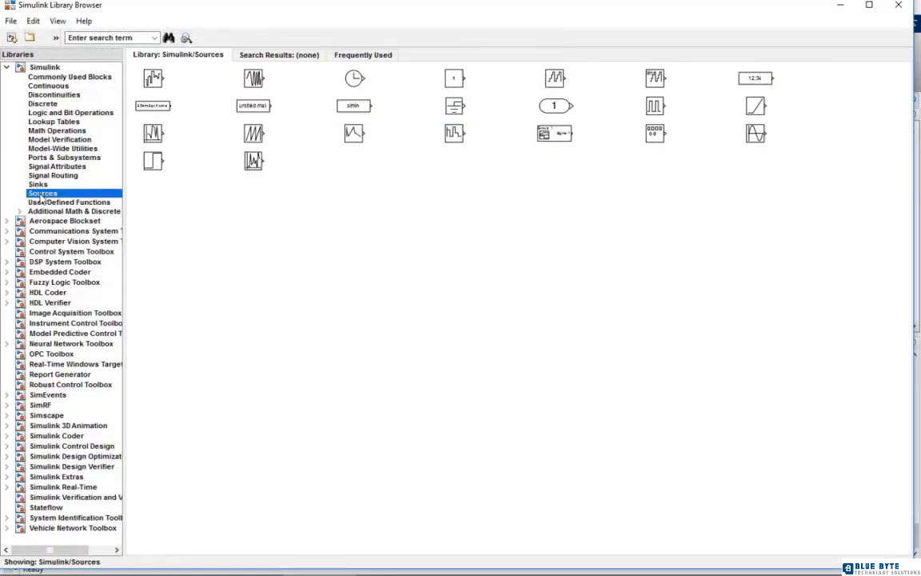
right_click(566, 138)
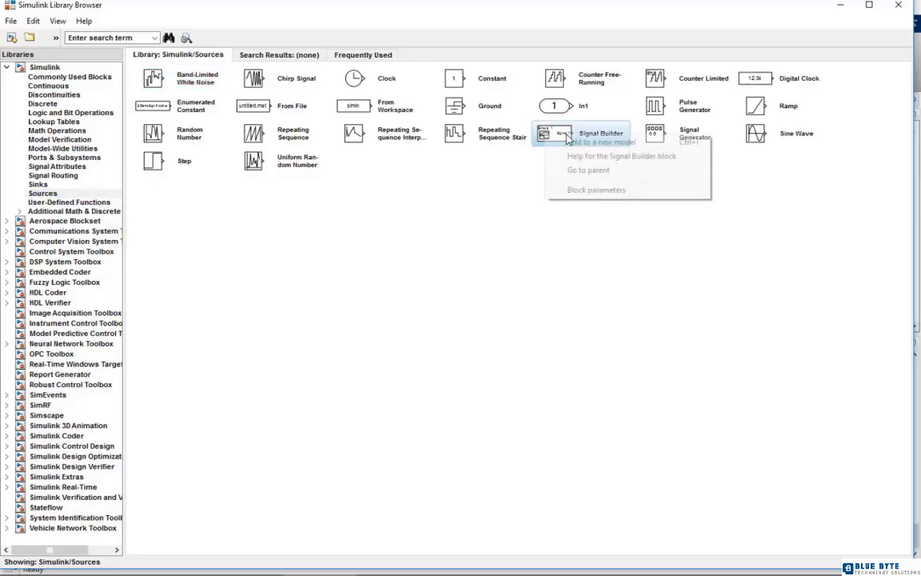
left_click(580, 144)
left_click(530, 54)
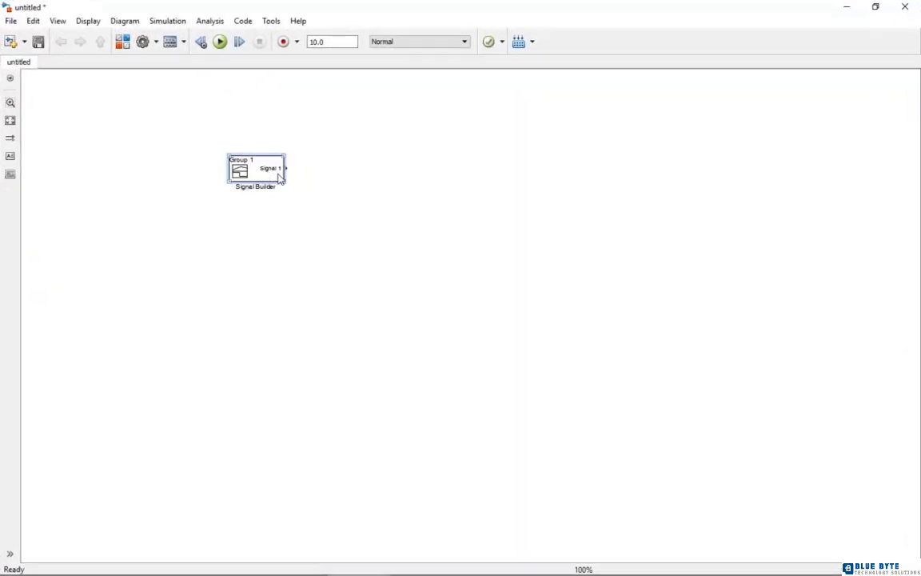
Reposition the Signal Builder block in the model and open its signal editor in a maximized window
left_click_drag(279, 179, 336, 189)
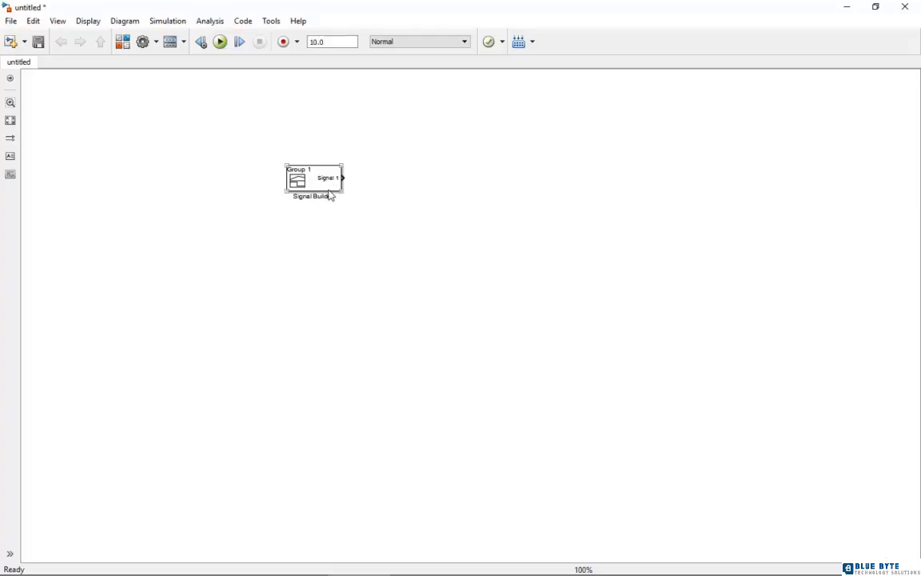
double_click(332, 186)
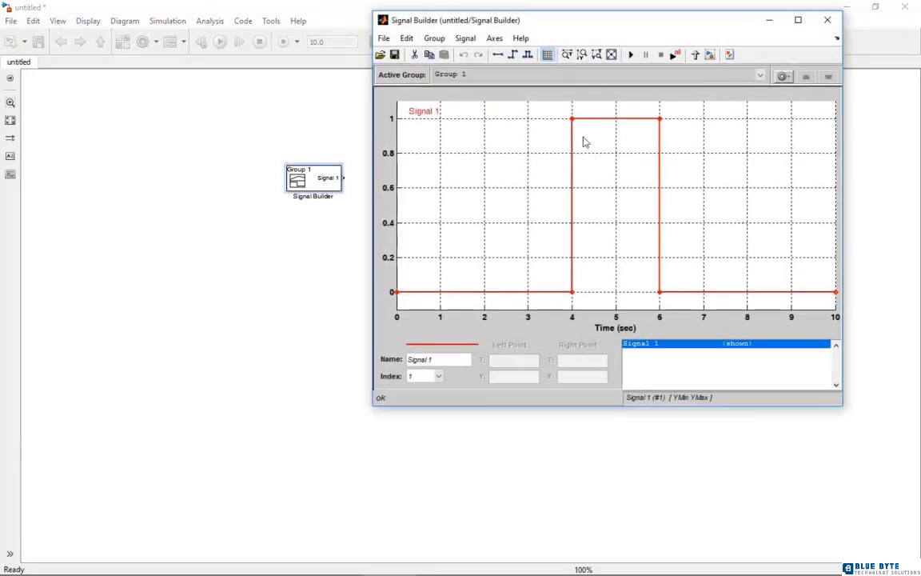
left_click(798, 21)
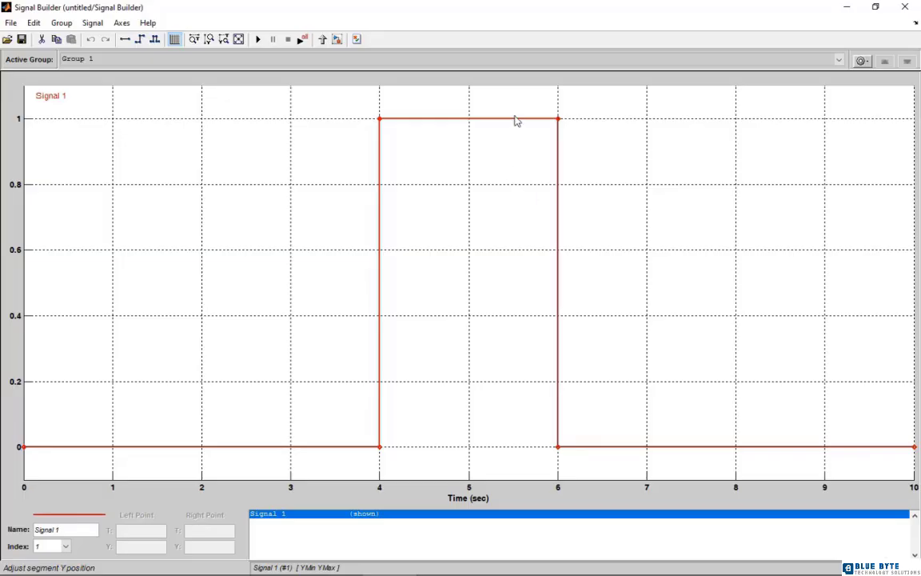
Adjust the top segment of the Signal 1 pulse to about 0.996 and move its falling edge to 8 seconds
mouse_move(514, 118)
left_mouse_down()
mouse_move(514, 130)
mouse_move(514, 118)
left_mouse_up()
left_click(558, 142)
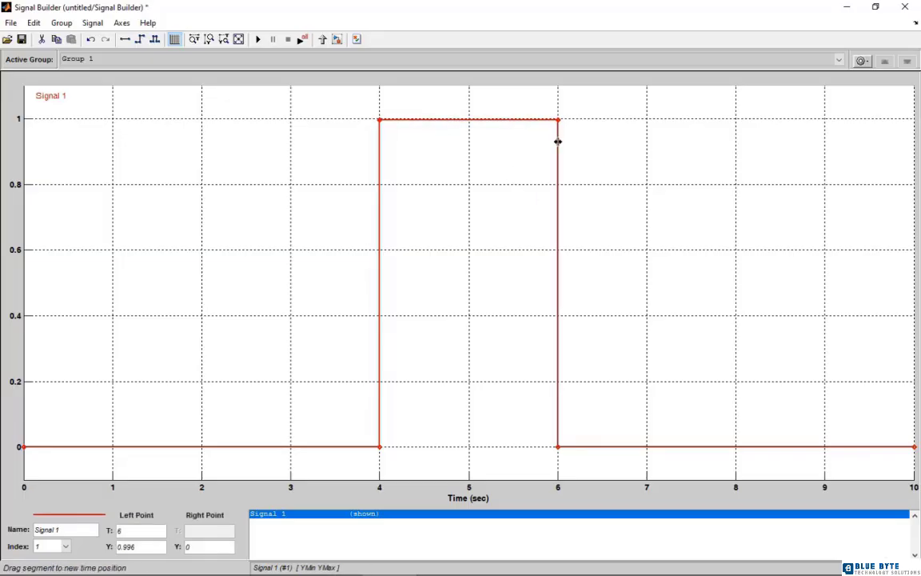
left_click_drag(559, 142, 736, 154)
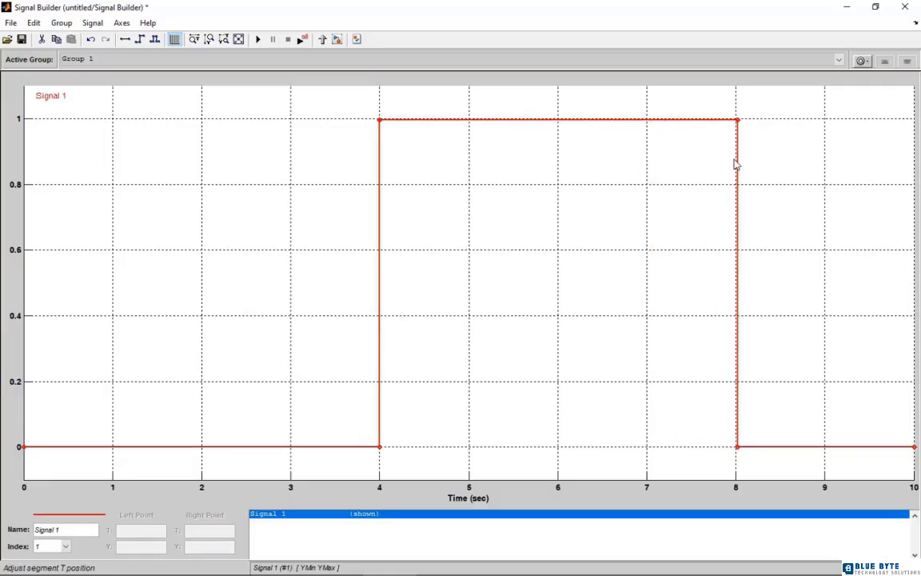
left_click(737, 162)
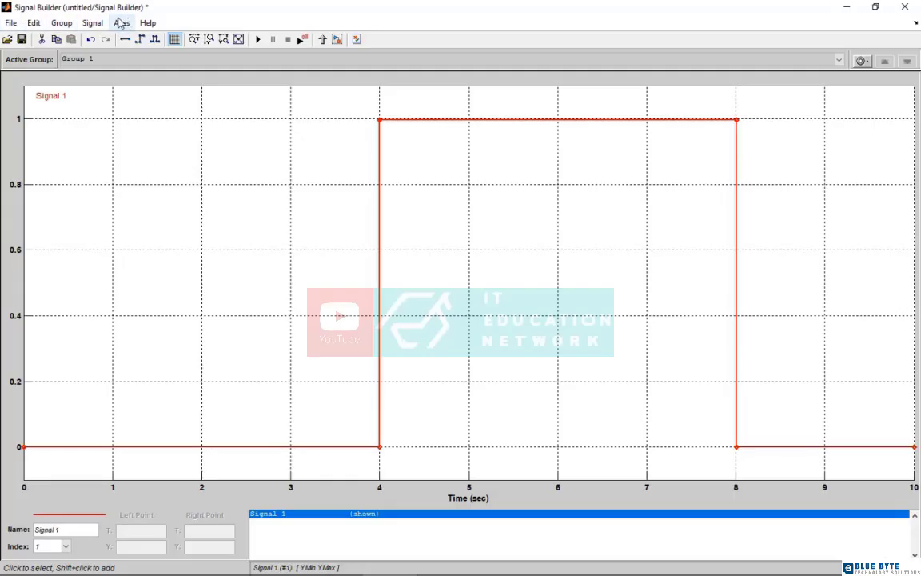
Open the total time range settings of the signal axes and close them without changing the limits
left_click(144, 24)
mouse_move(123, 28)
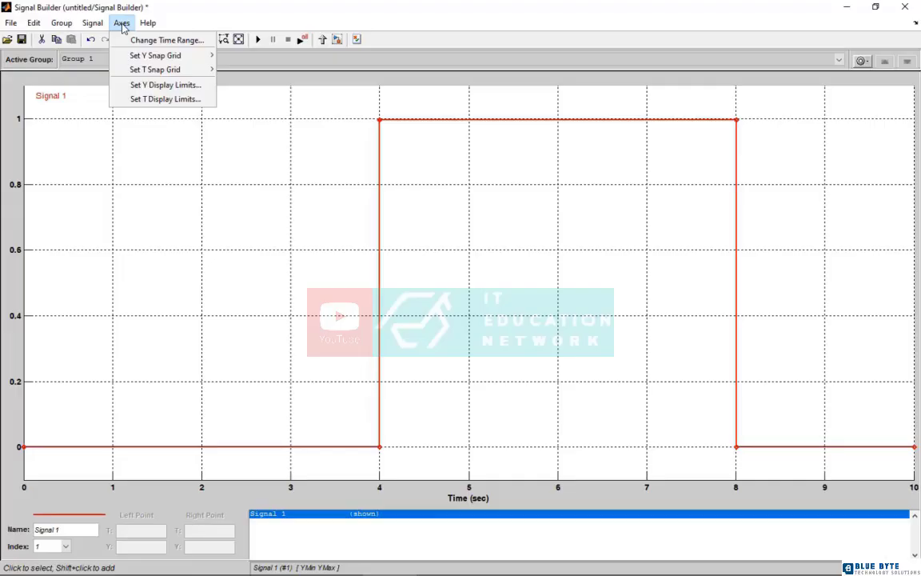
left_click(126, 41)
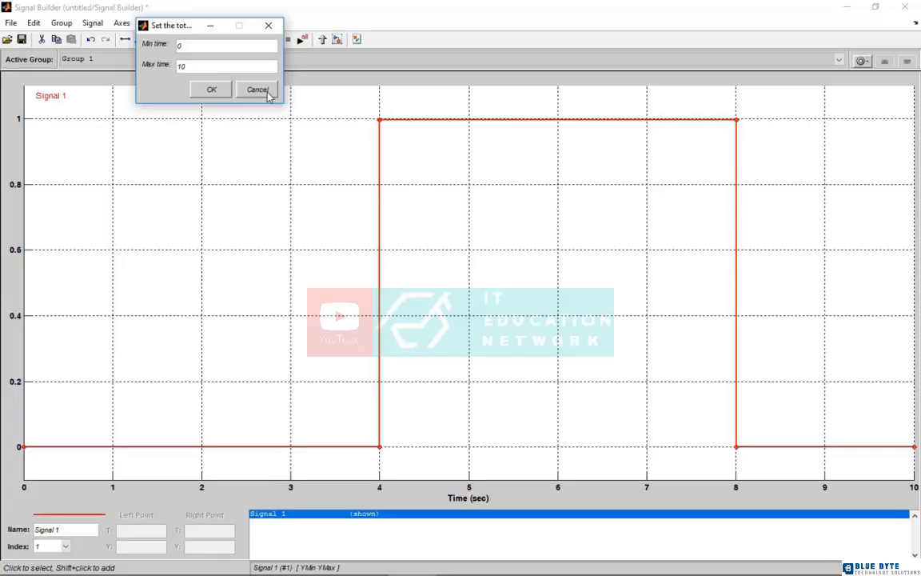
left_click(195, 89)
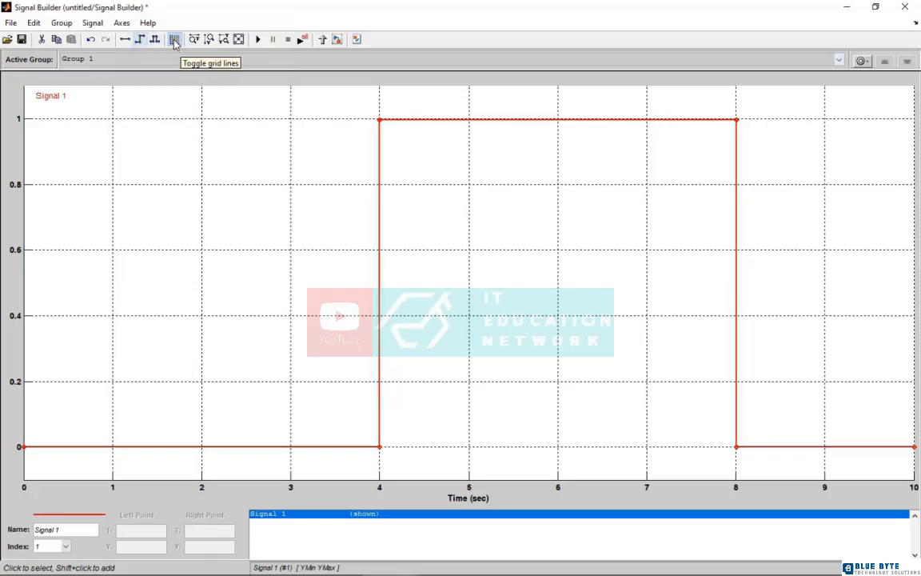
left_click(122, 24)
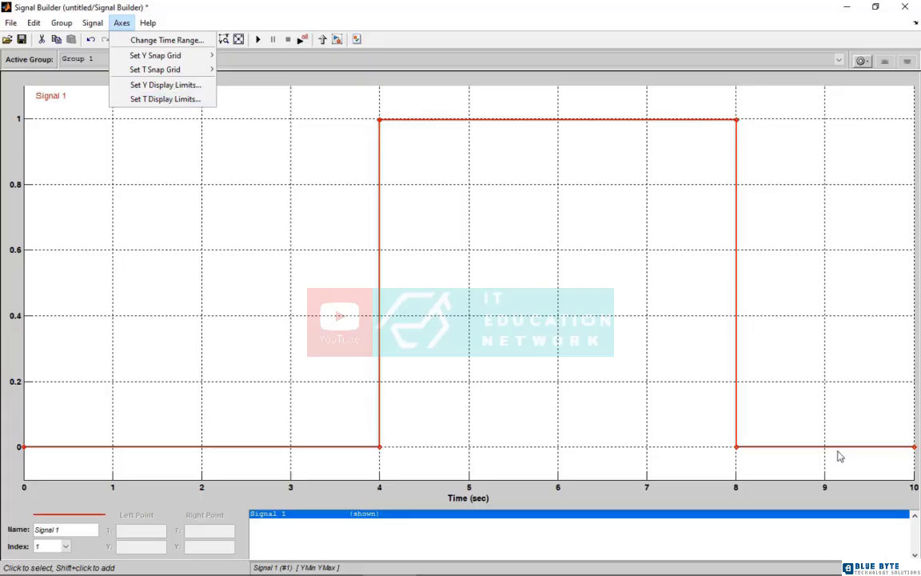
Add a new constant signal below Signal 1 and raise its level to about 0.44
left_click(95, 23)
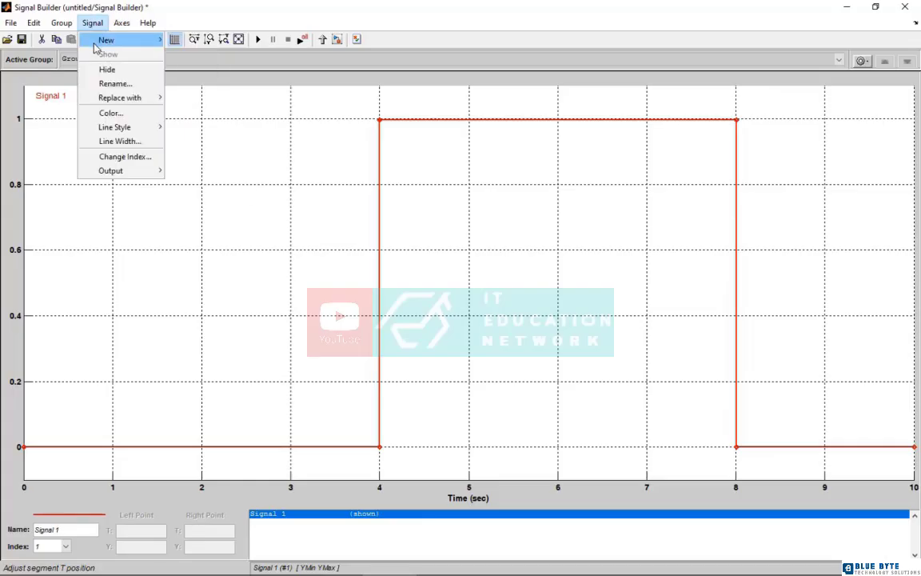
mouse_move(95, 44)
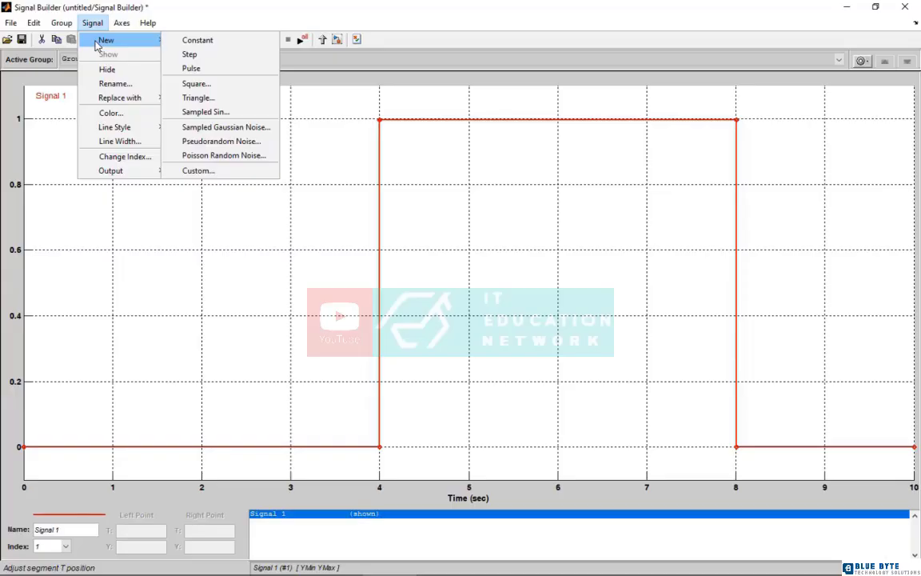
left_click(209, 44)
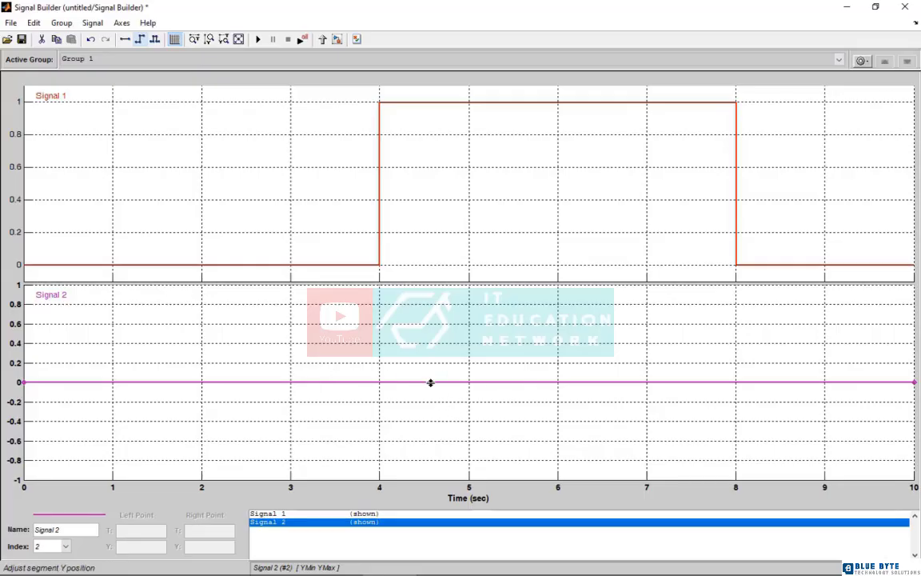
left_click_drag(429, 381, 424, 340)
Add a square wave signal with frequency 1.0, amplitude 1.0, offset 1.0 and a 50% duty cycle
left_click(92, 23)
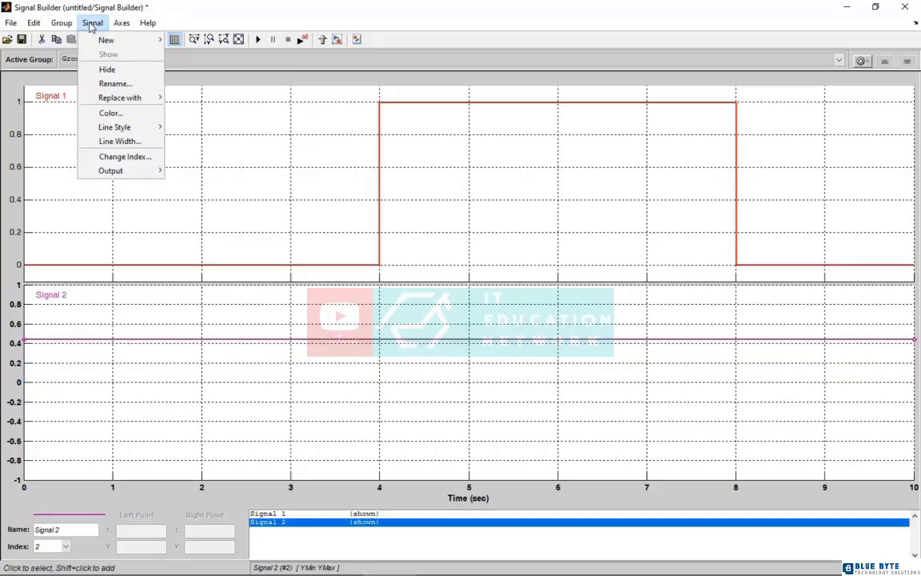
mouse_move(132, 40)
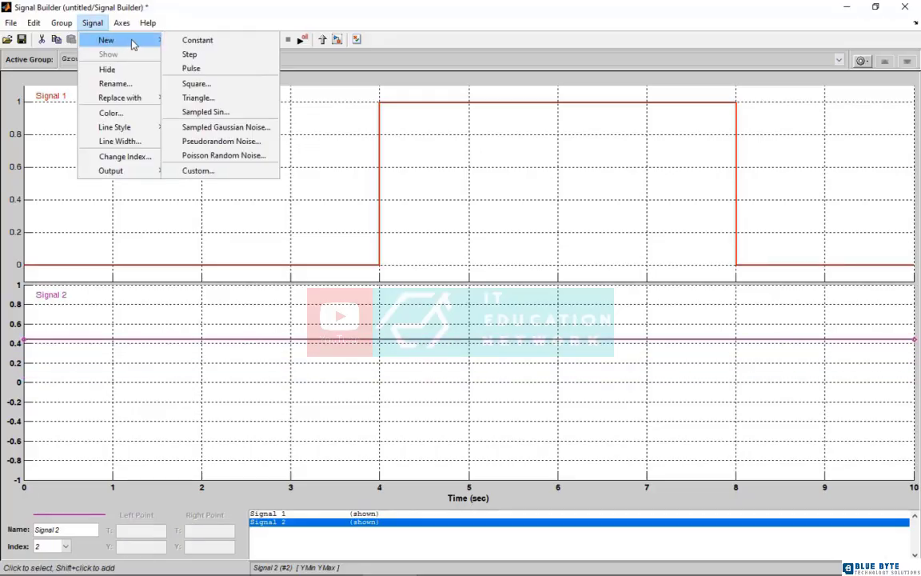
left_click(198, 84)
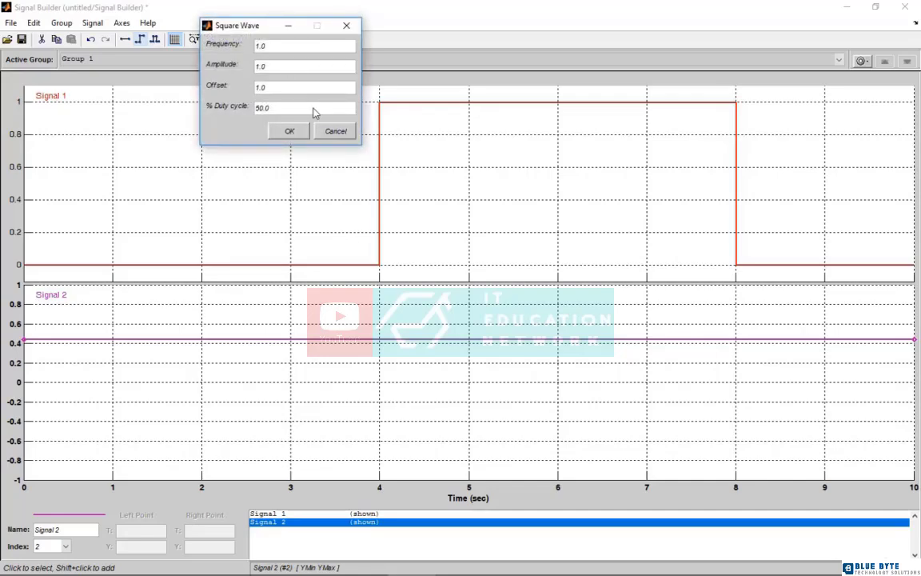
left_click(289, 130)
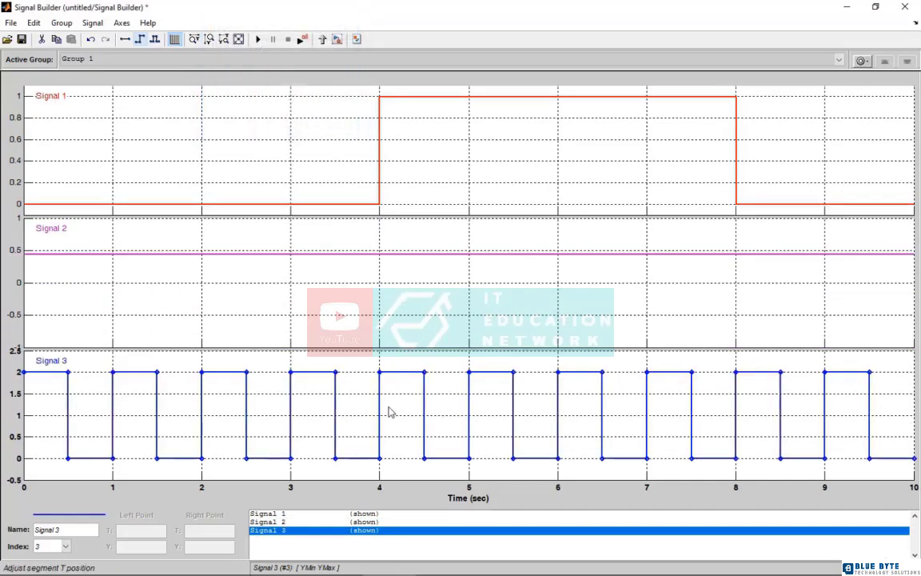
Add a Poisson random noise signal with the default settings
left_click(92, 22)
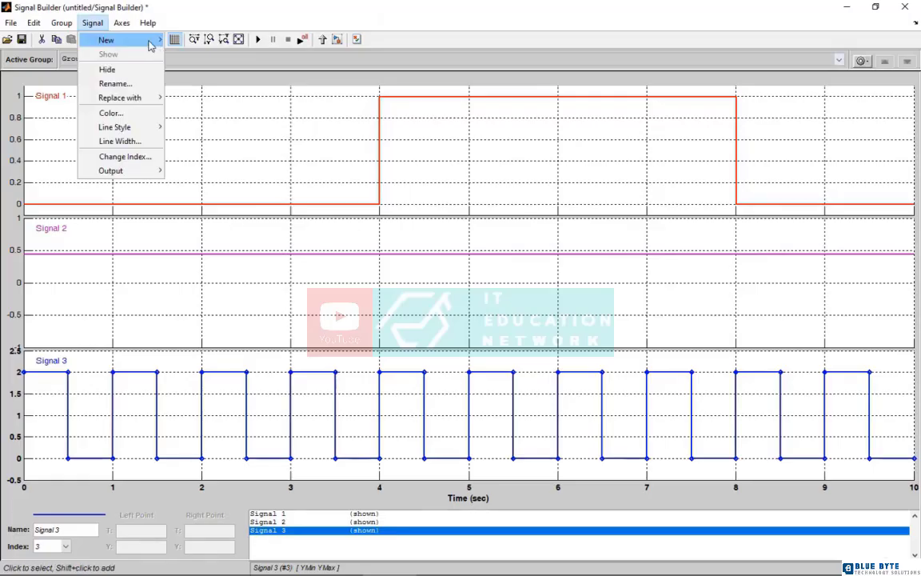
mouse_move(148, 40)
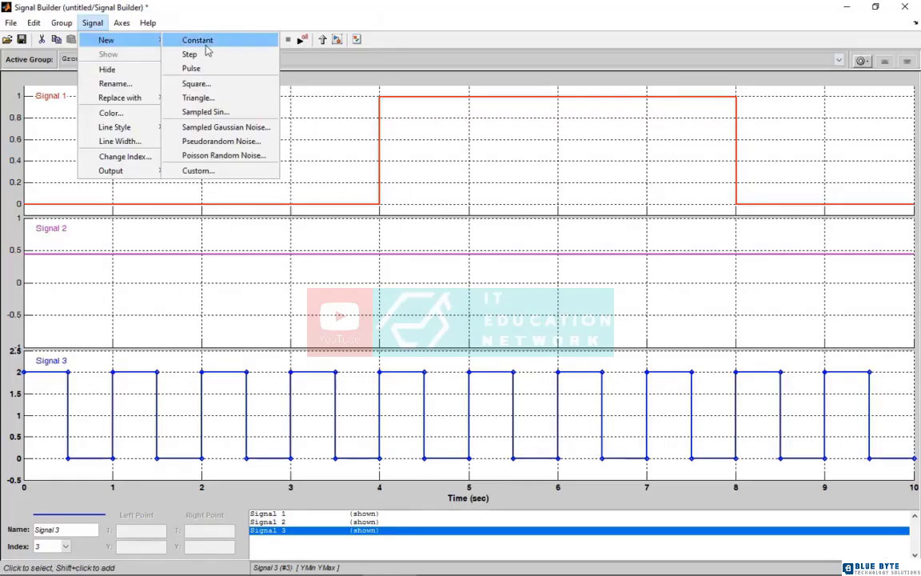
left_click(214, 156)
left_click(365, 141)
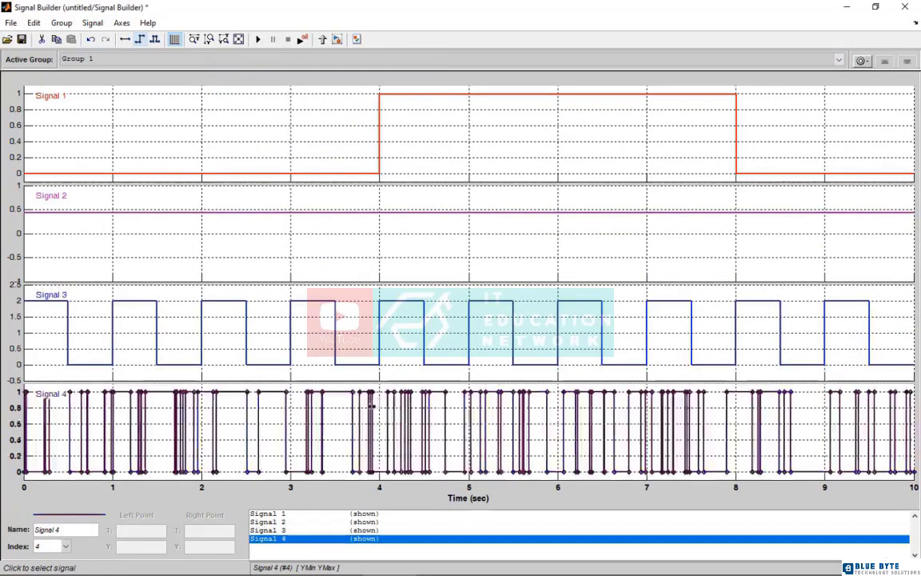
Delete the Poisson random noise signal (Signal 4) from all groups
right_click(343, 387)
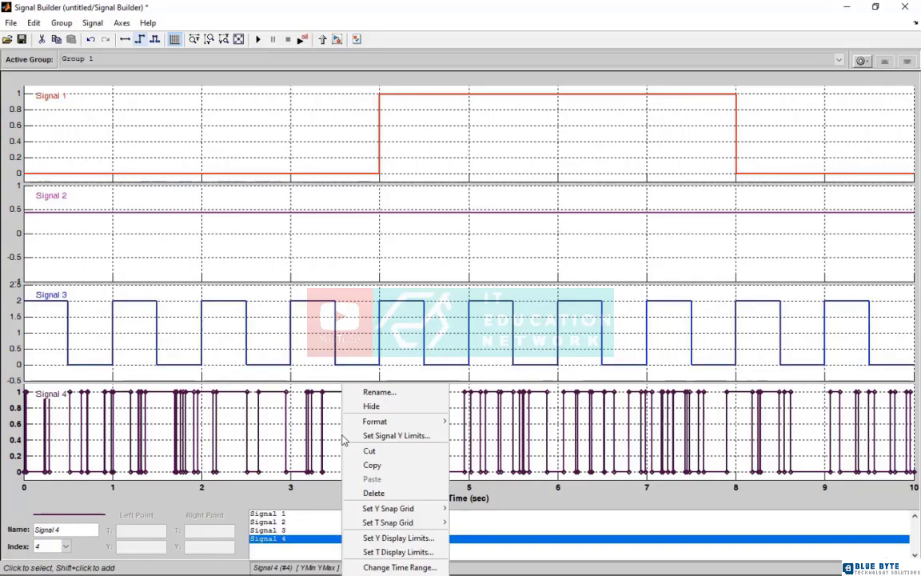
left_click(378, 493)
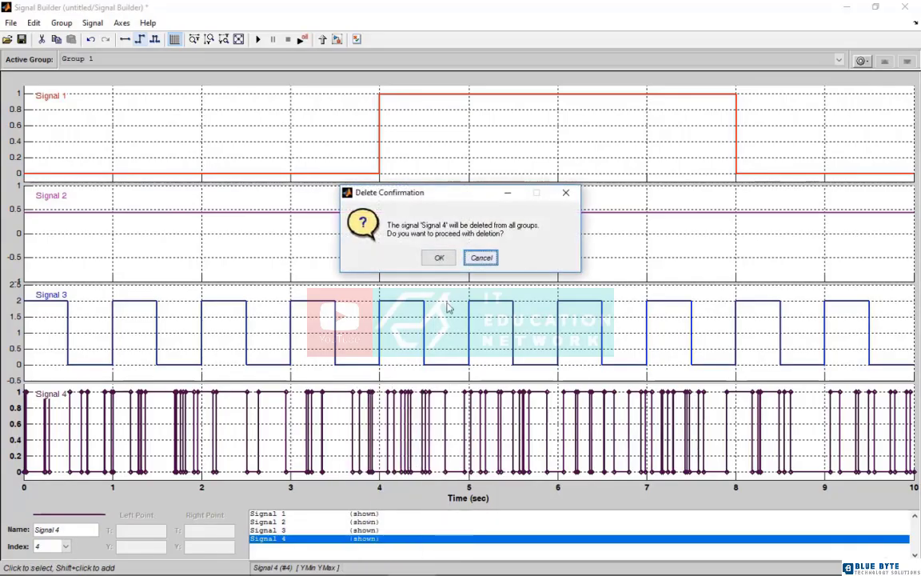
left_click(438, 259)
Change the line color of the square wave, Signal 3, to green
left_click(411, 430)
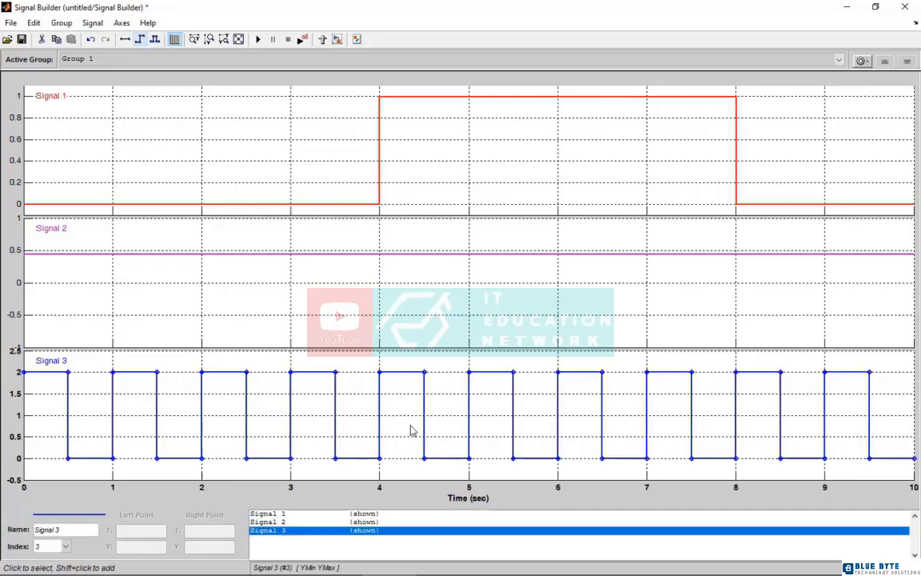
right_click(411, 432)
mouse_move(487, 421)
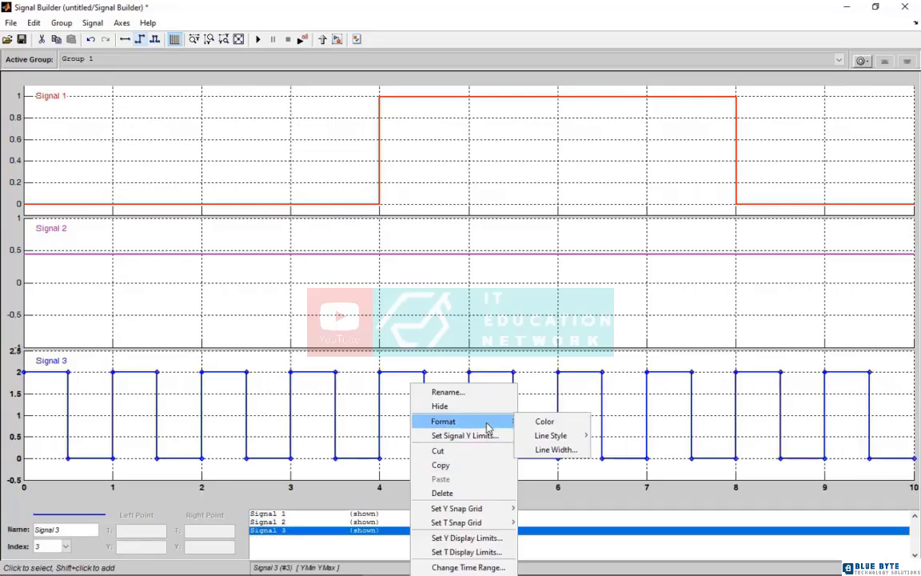
left_click(538, 423)
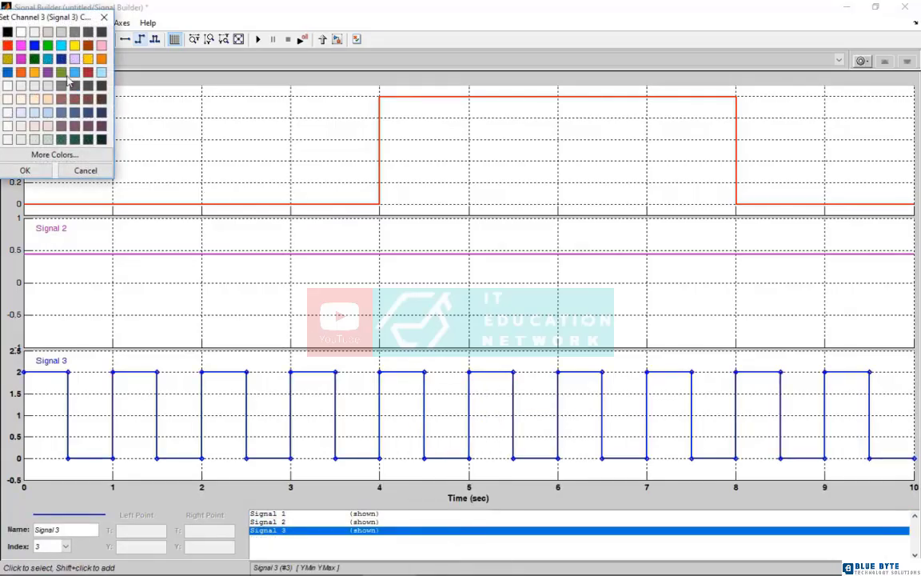
left_click(24, 173)
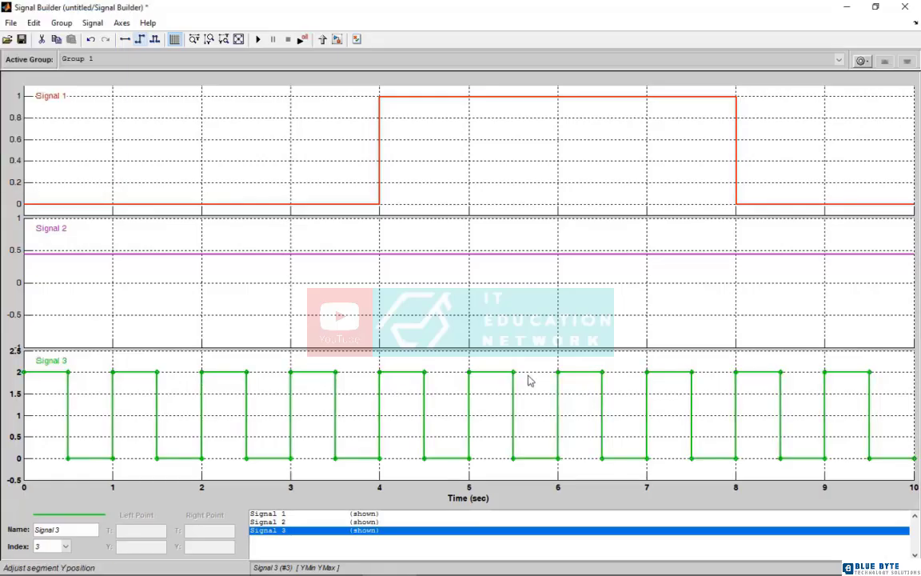
Set the line width of the square wave, Signal 3, to 3
right_click(494, 385)
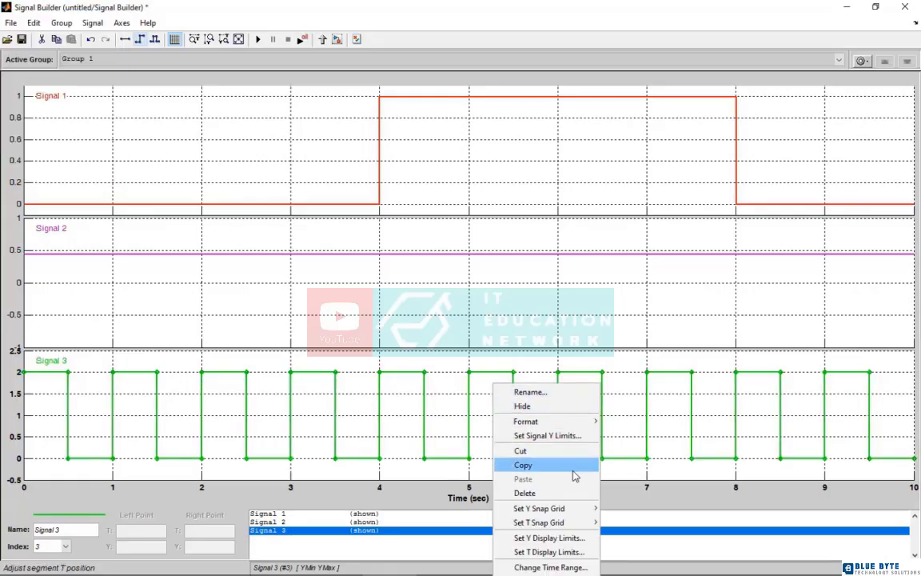
mouse_move(574, 422)
mouse_move(646, 443)
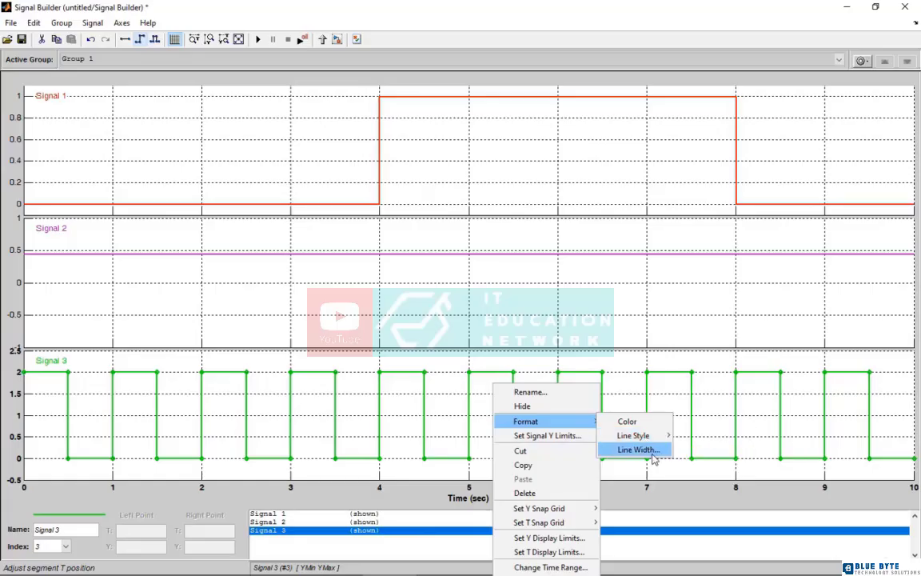
left_click(652, 453)
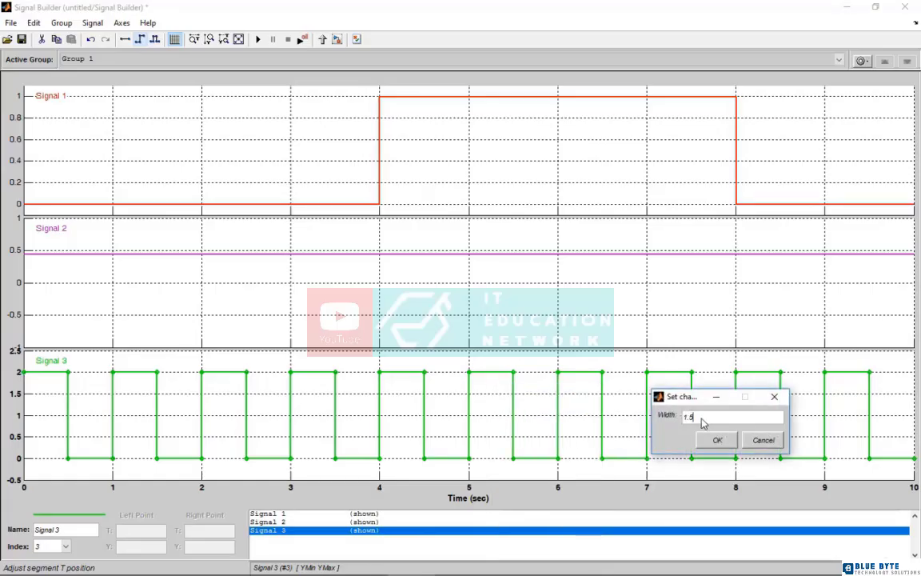
left_click_drag(700, 425, 686, 418)
type("3")
left_click(714, 442)
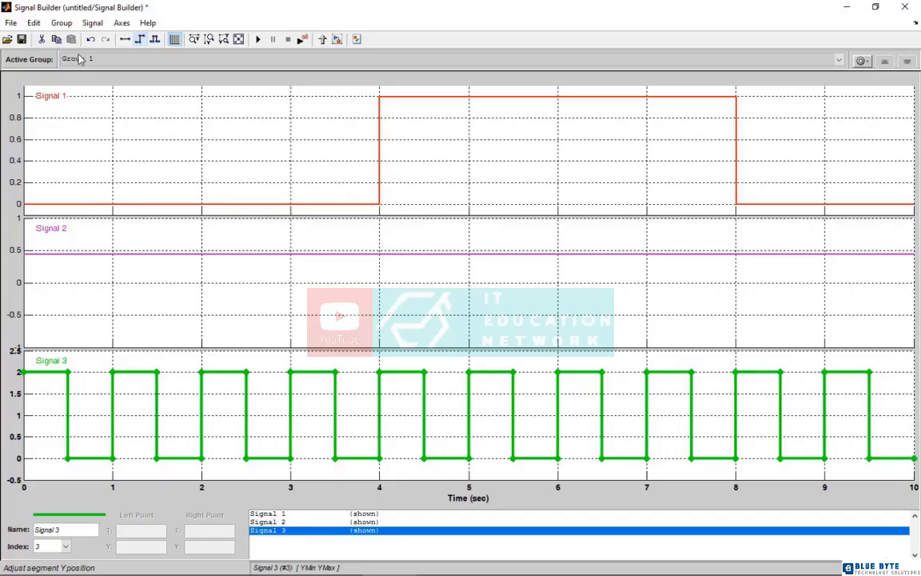
Add a custom signal at each second from 0 to 10 with Y values about 5, 5, -2, 3, 0, 1, 0.4, -7, 9, 1, -12
left_click(86, 24)
mouse_move(110, 38)
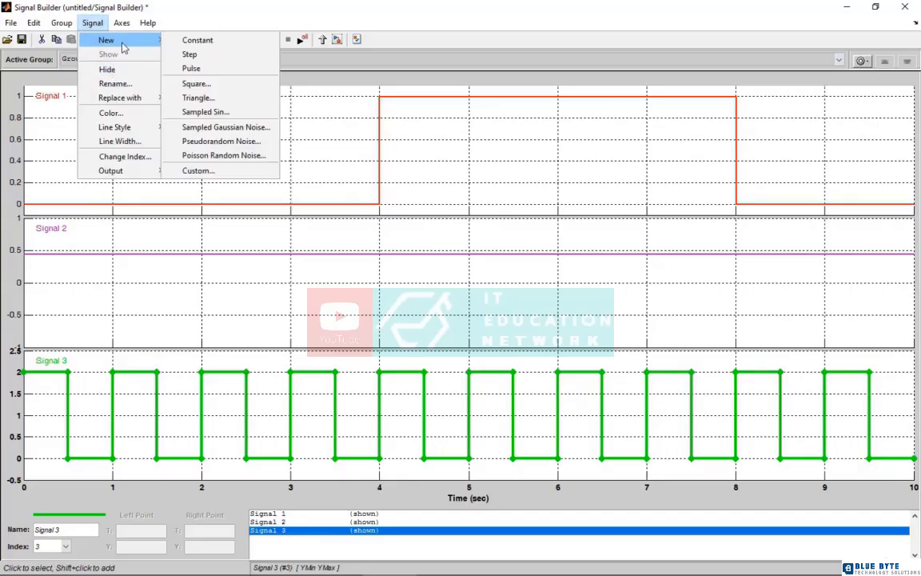
left_click(232, 172)
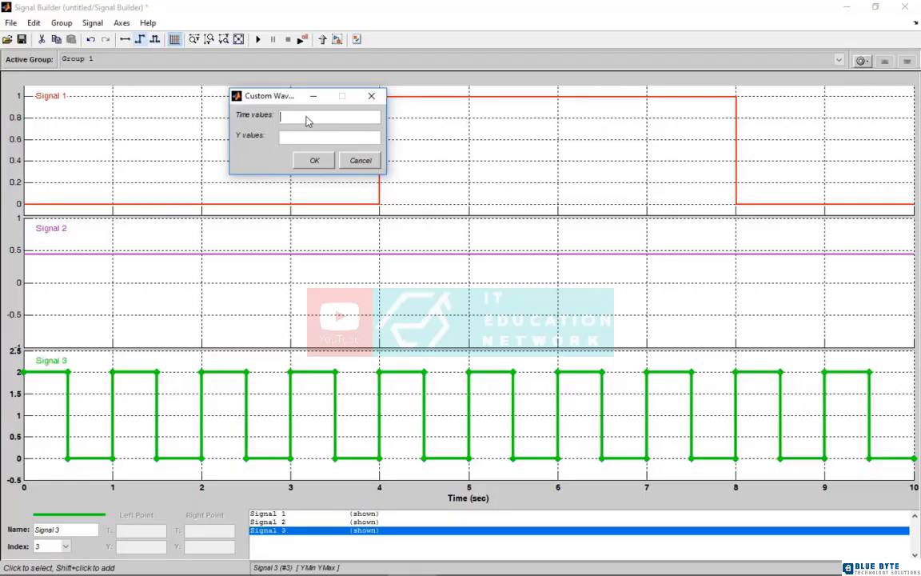
left_click(299, 119)
type("0")
left_click(311, 160)
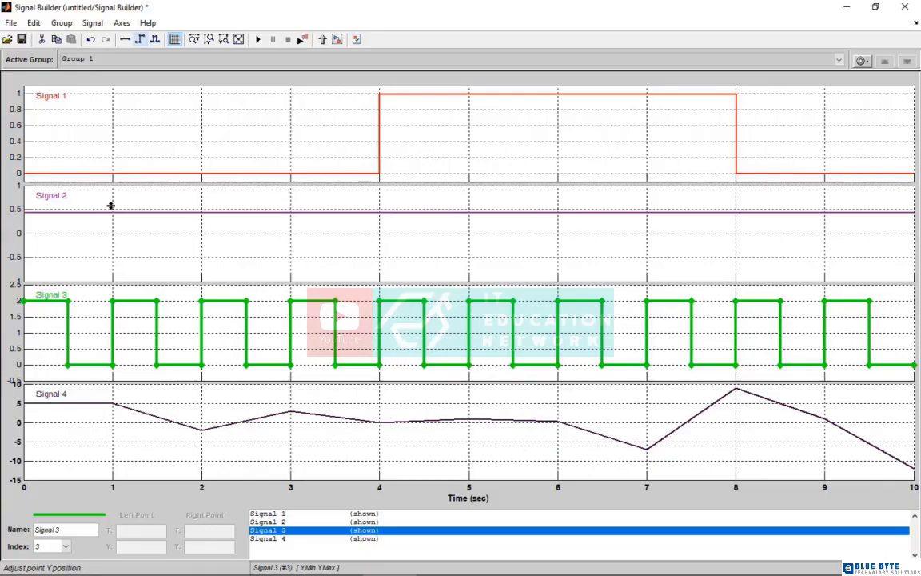
Hide the custom waveform, Signal 4, and show it again
left_click(90, 24)
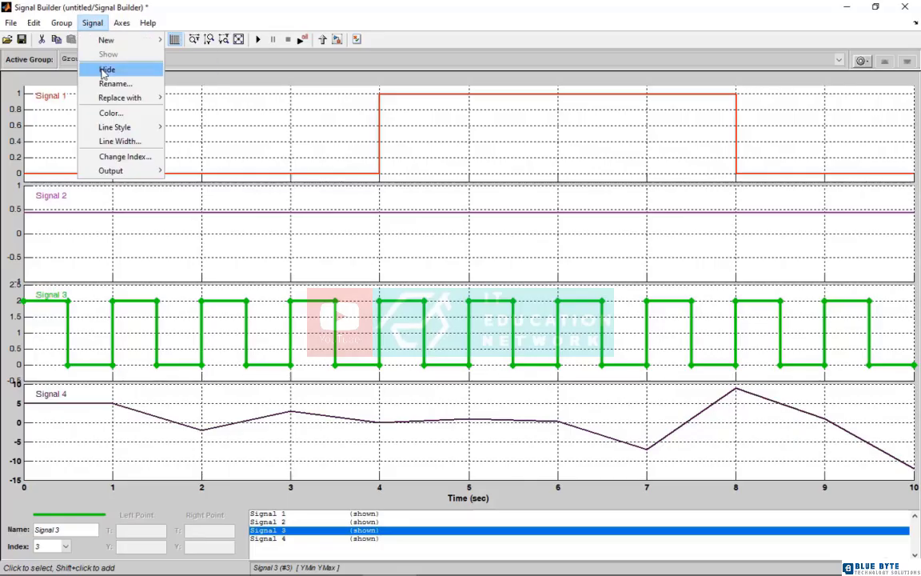
left_click(147, 414)
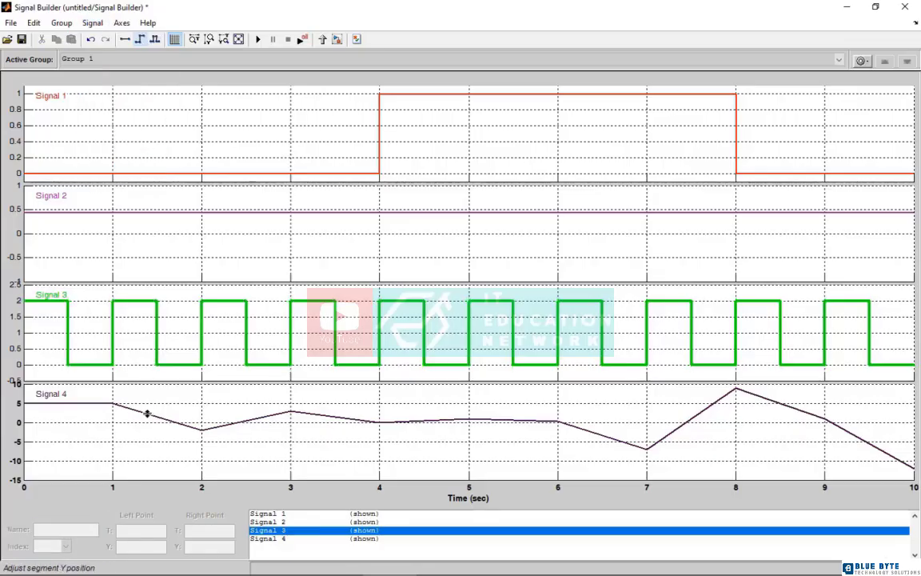
left_click(91, 22)
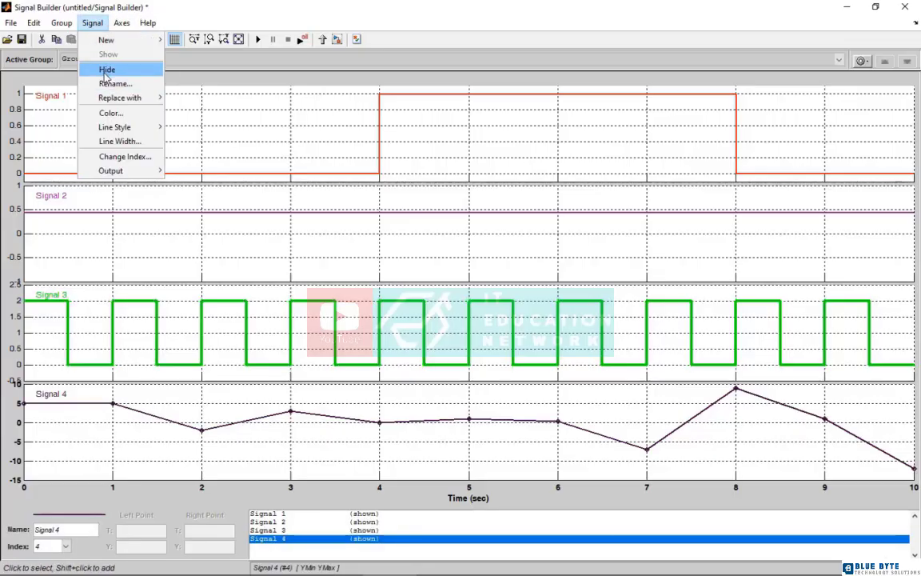
left_click(106, 71)
left_click(92, 23)
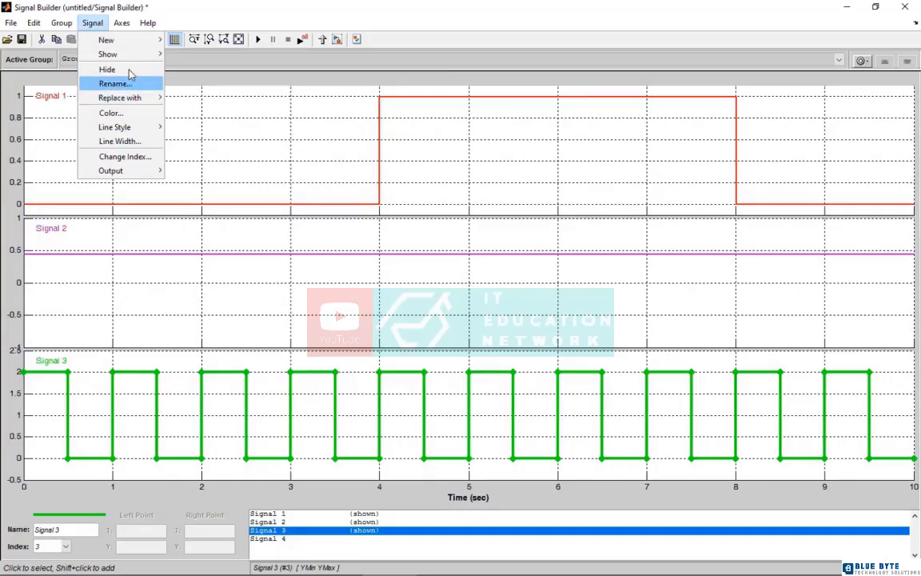
mouse_move(129, 54)
left_click(187, 54)
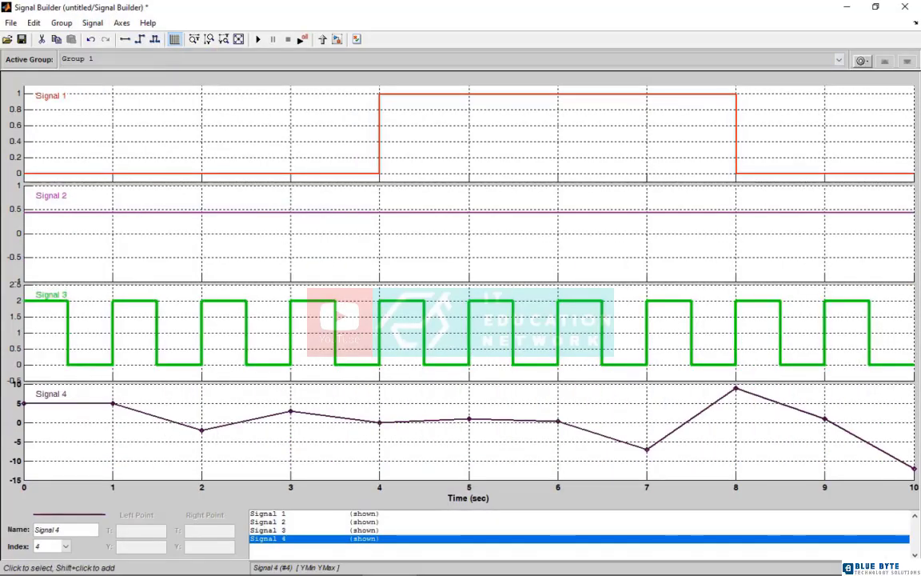
left_click(92, 22)
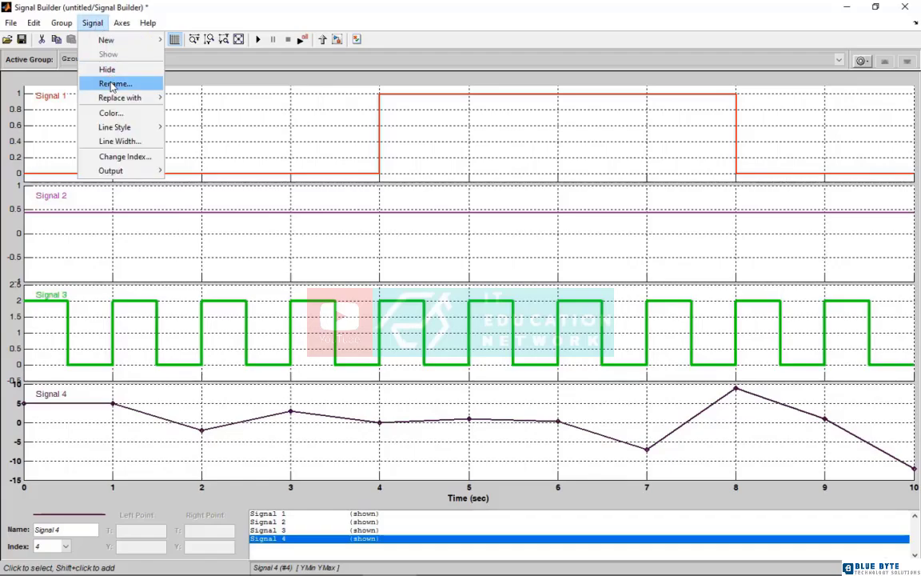
mouse_move(104, 96)
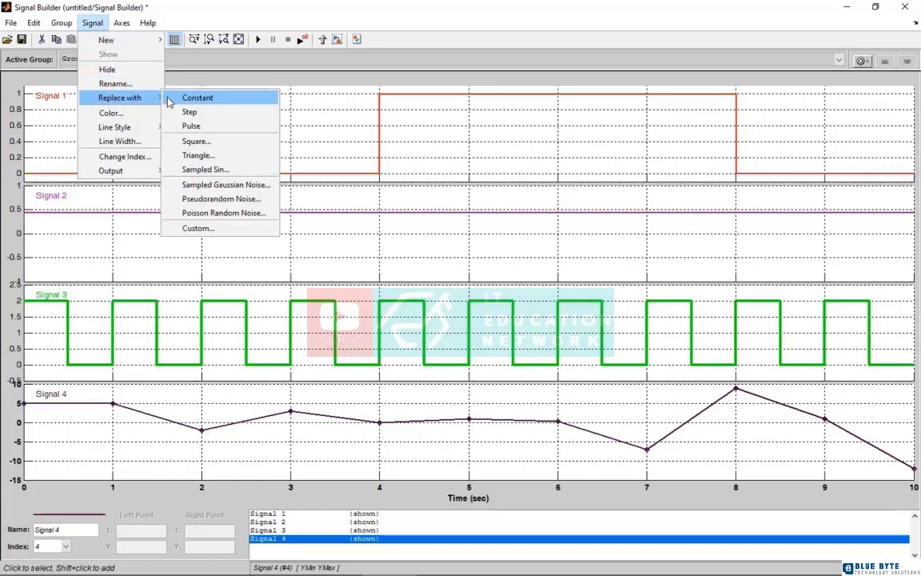
left_click(576, 257)
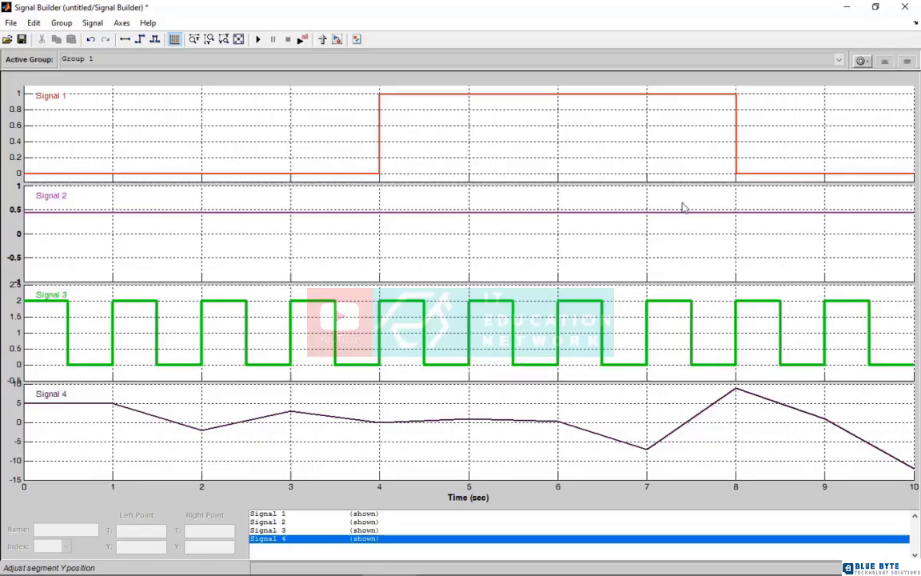
Delete the custom, square and constant waveforms, Signal 4, Signal 3 and Signal 2, from all groups
right_click(515, 385)
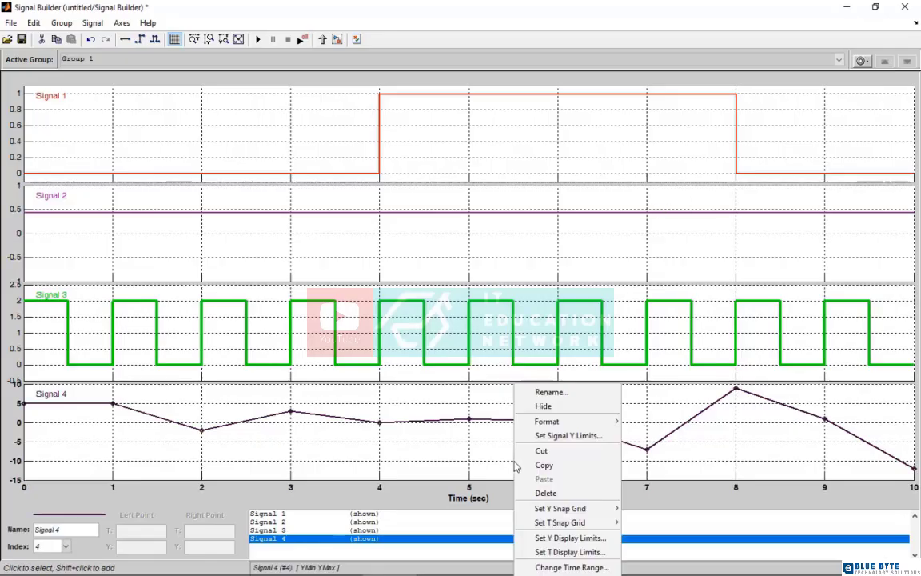
left_click(545, 493)
left_click(404, 239)
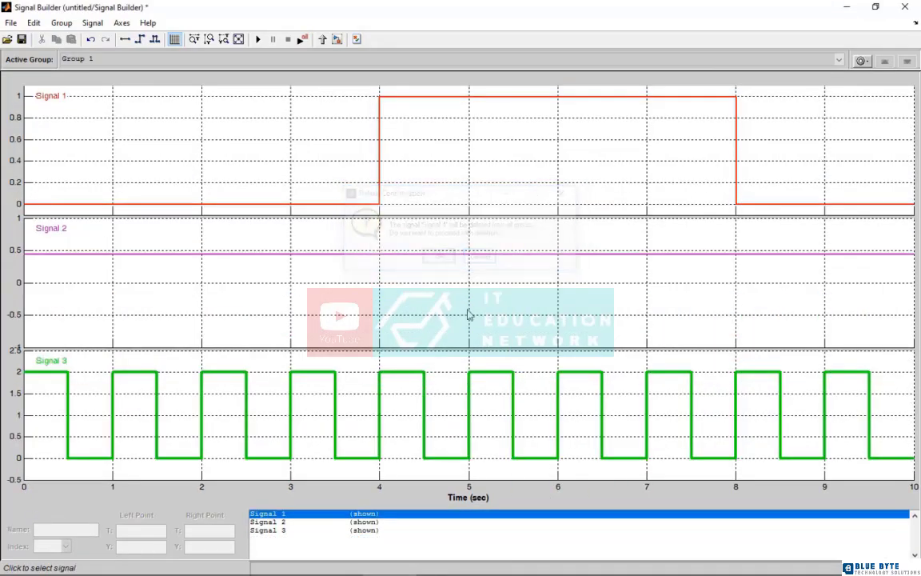
right_click(495, 384)
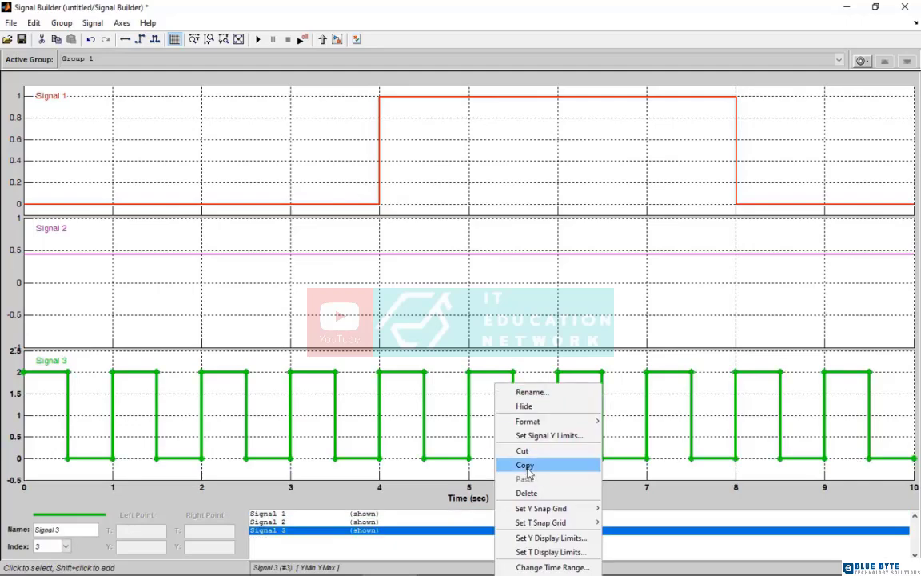
left_click(527, 494)
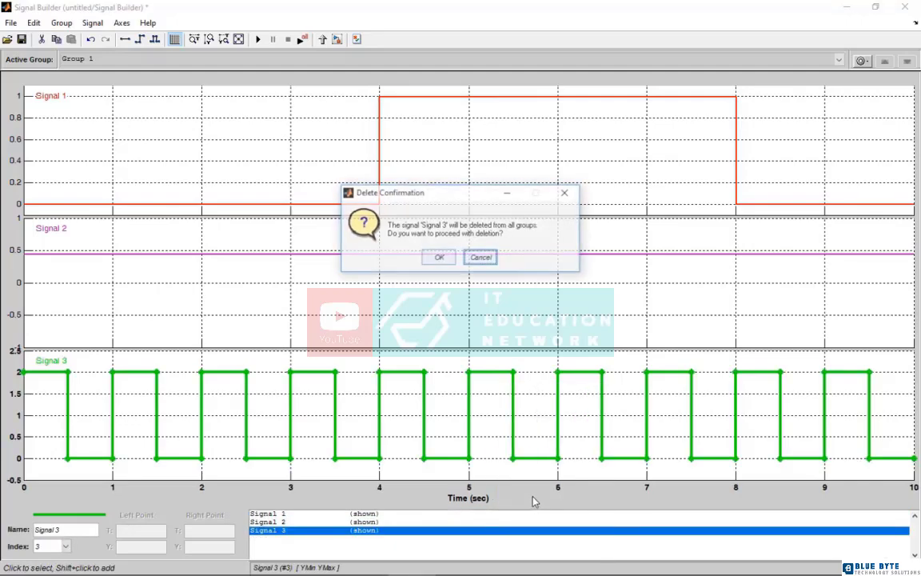
left_click(439, 257)
left_click(475, 339)
right_click(491, 367)
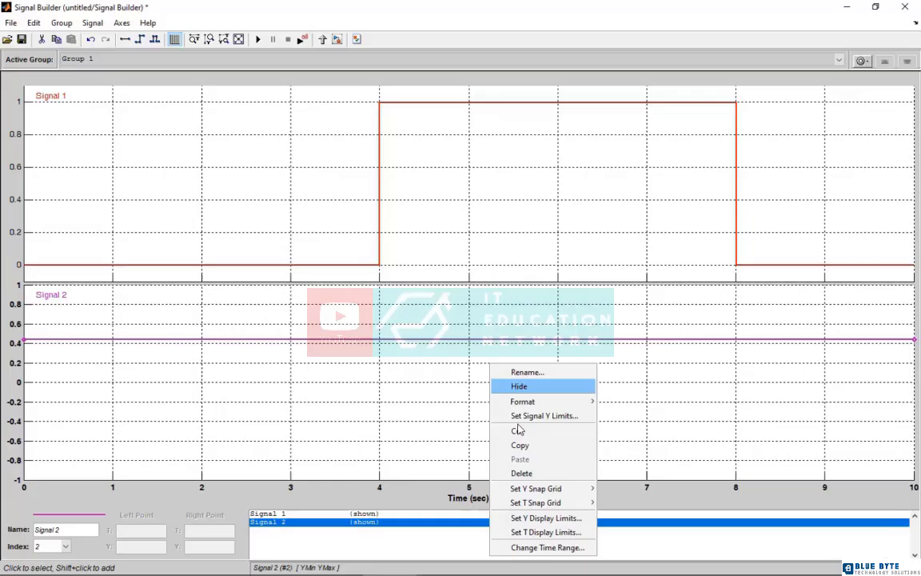
left_click(521, 473)
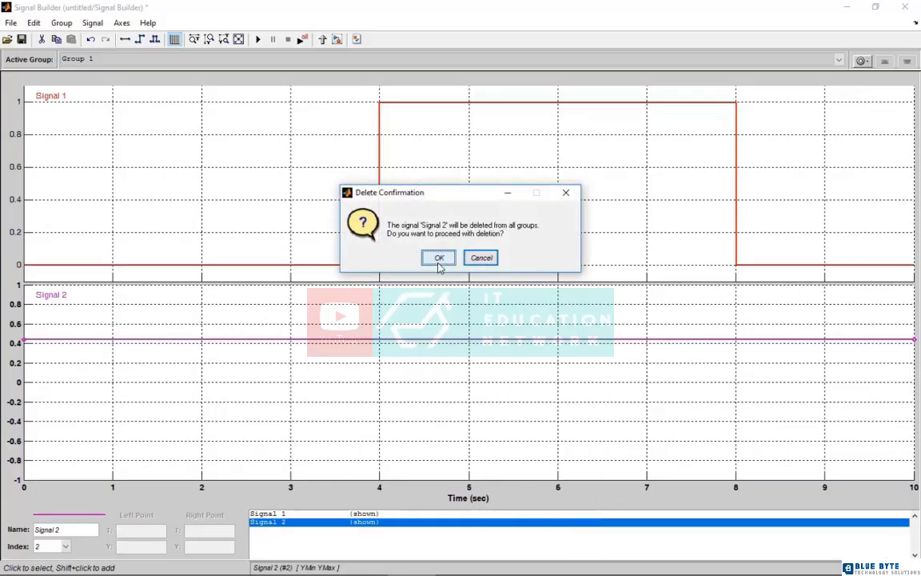
left_click(439, 258)
Replace Signal 1 with a custom waveform at each second from 0 to 10, with Y values alternating 0 and 1, starting at 0
left_click(92, 23)
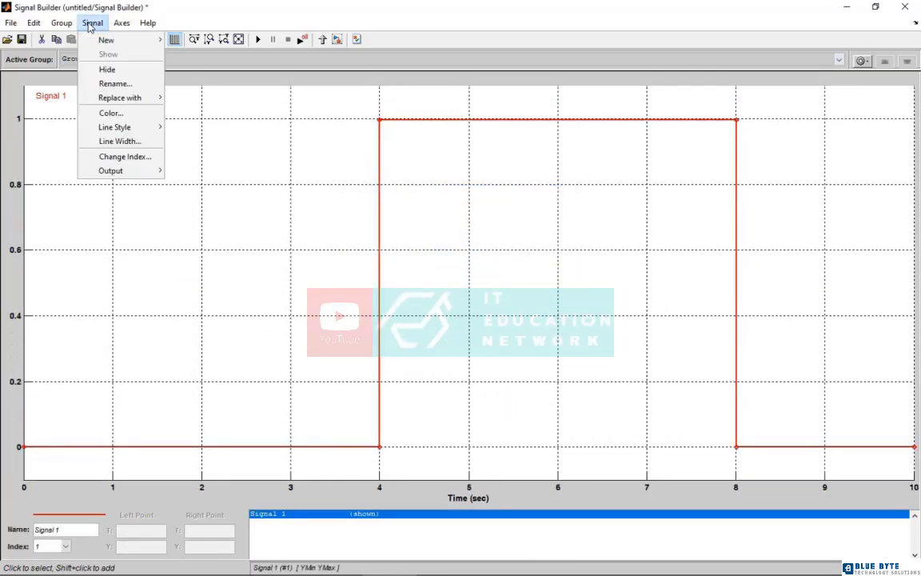
mouse_move(133, 95)
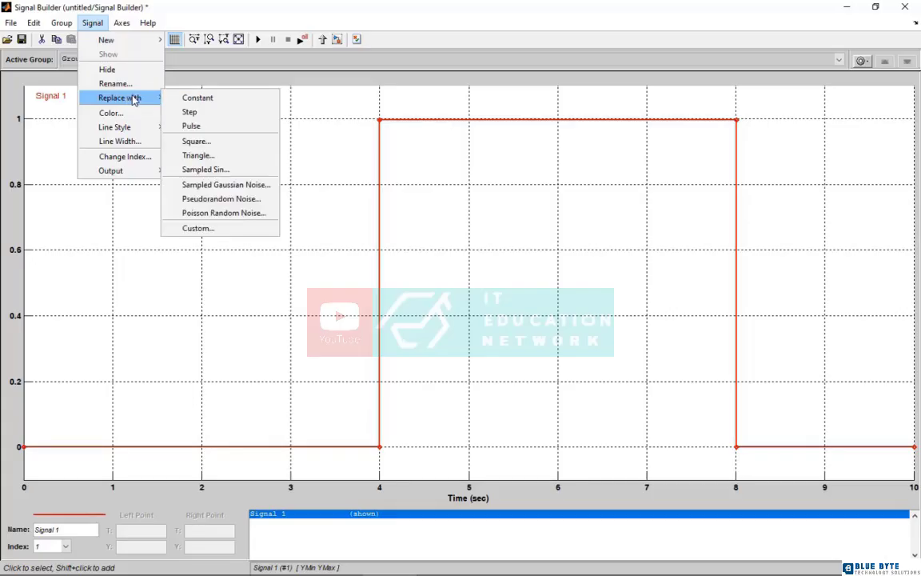
left_click(197, 229)
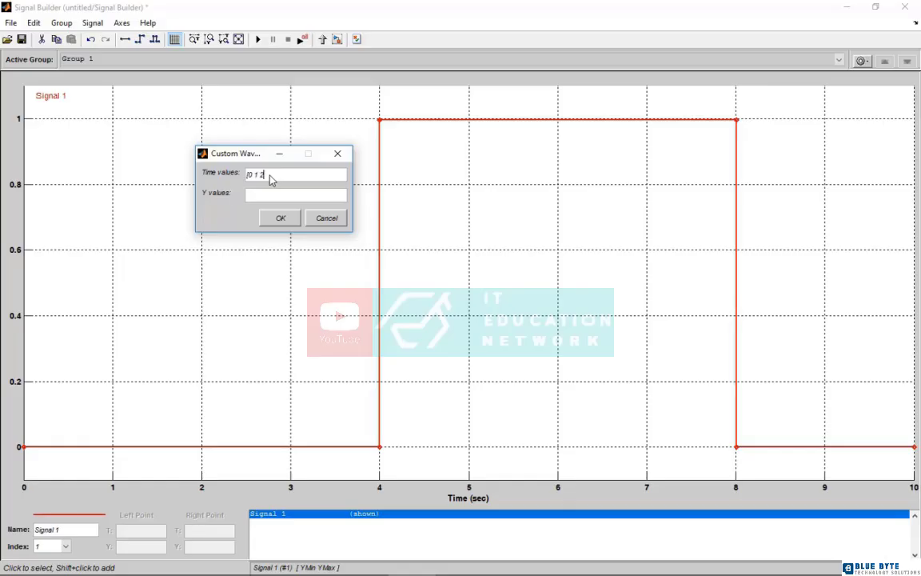
type("3 4 5 6")
type("7 8 9 10]")
left_click(267, 196)
type("[0 1 0 1 0 1 0 1 0")
type("1 0]")
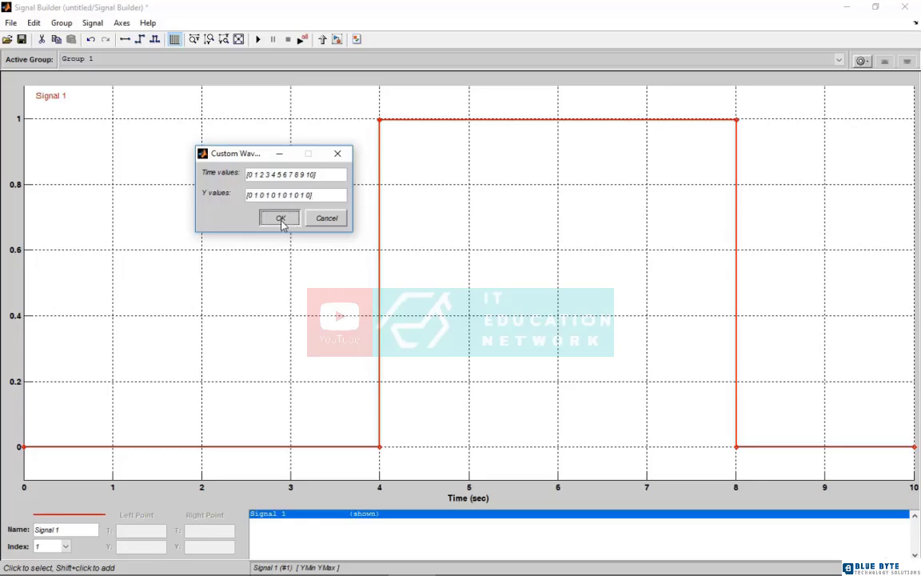
left_click(281, 219)
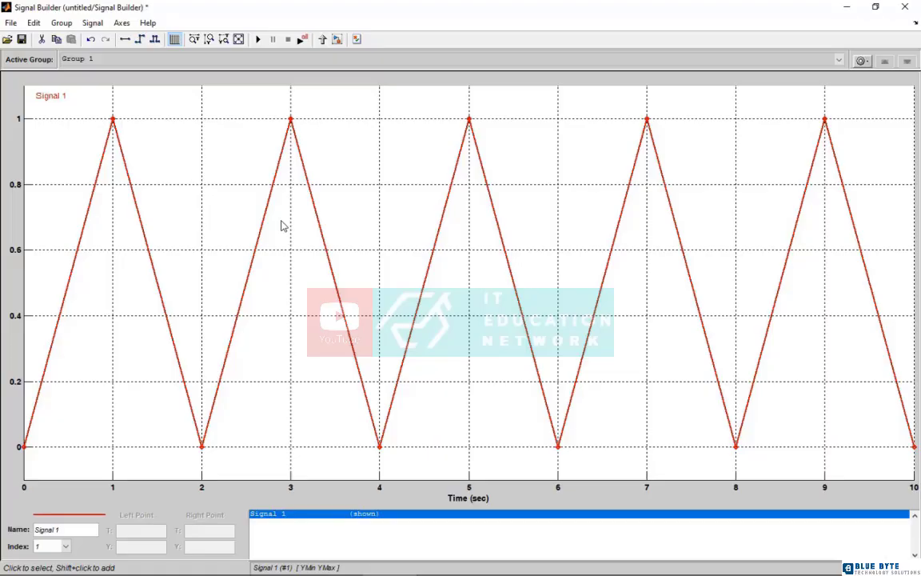
Add an Integrator block and a Scope block from the Commonly Used Blocks library to the untitled model
mouse_move(336, 574)
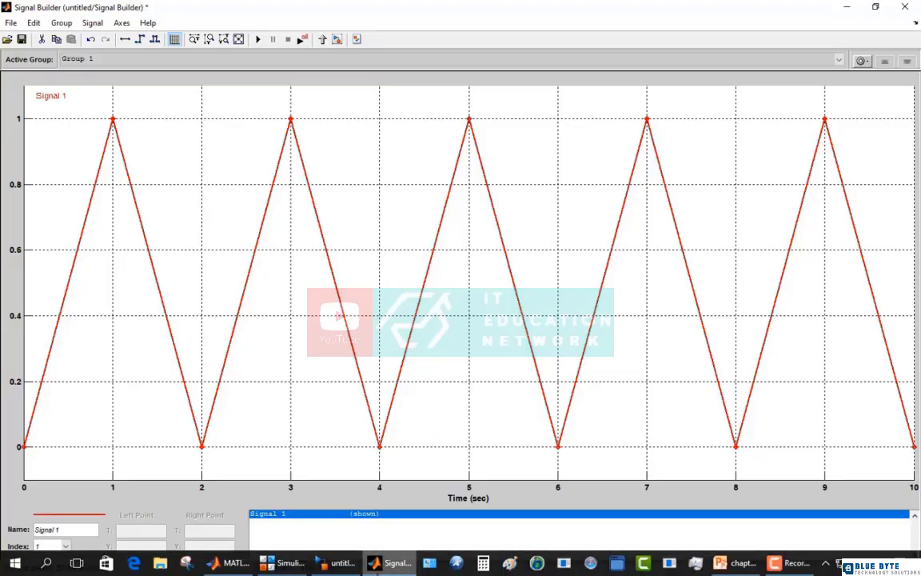
left_click(338, 563)
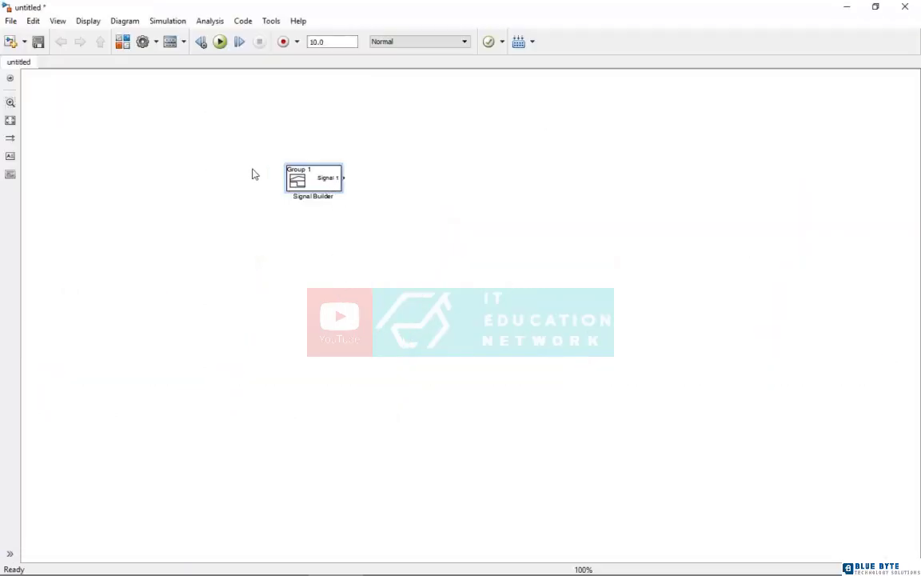
mouse_move(324, 545)
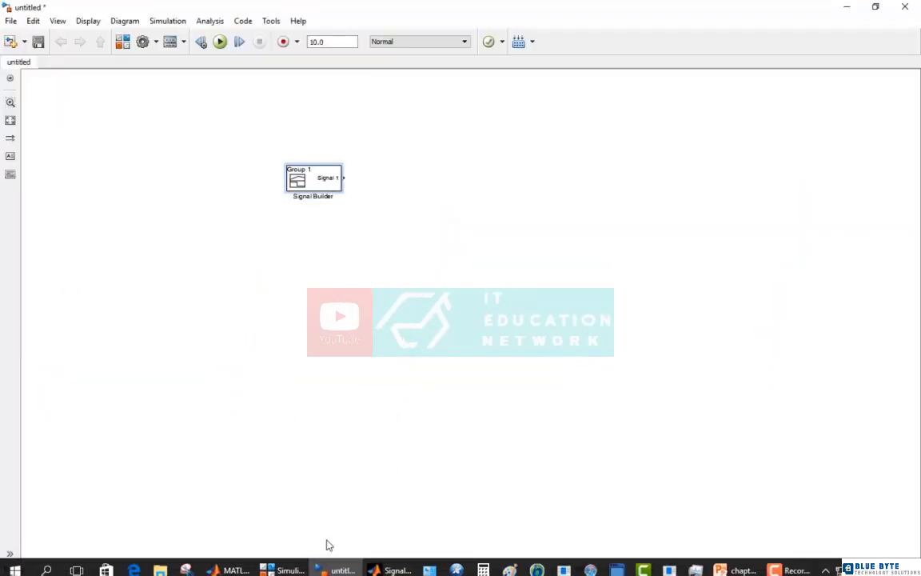
left_click(282, 562)
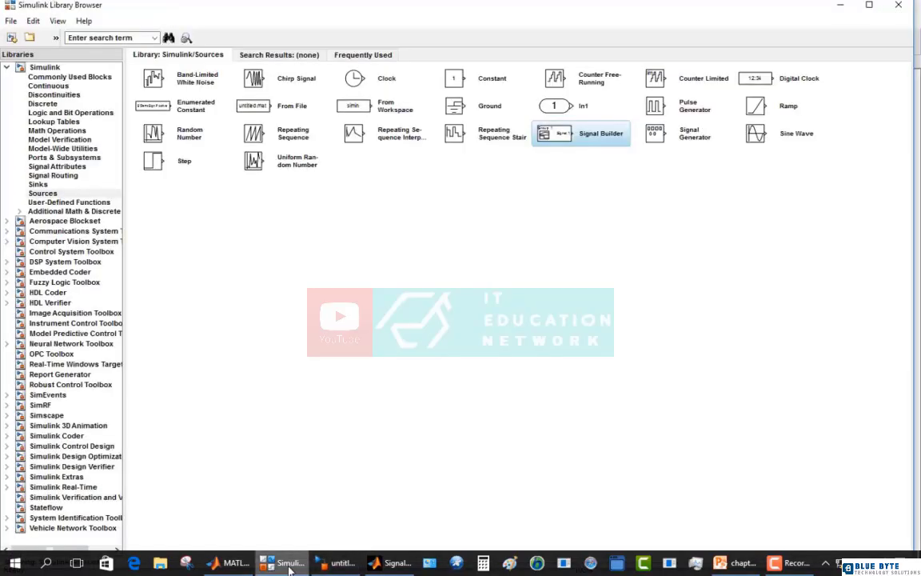
left_click(72, 77)
right_click(450, 104)
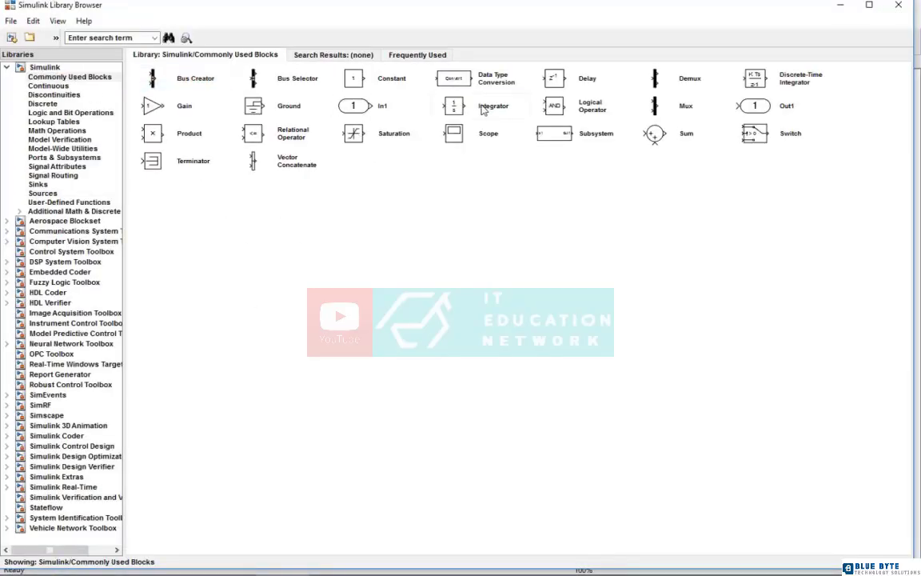
left_click(491, 114)
right_click(453, 133)
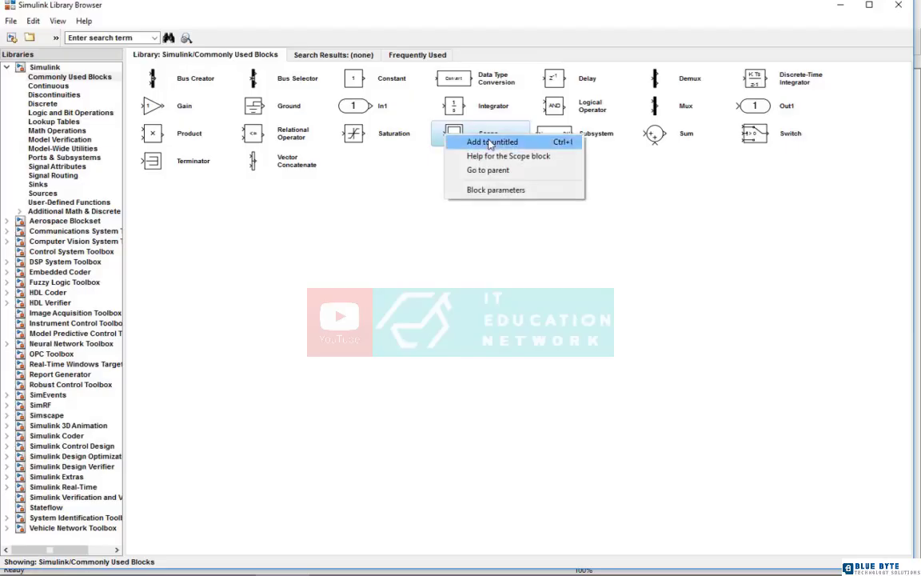
left_click(494, 140)
Line up the Integrator and Scope beside the Signal Builder block and connect Signal 1 to the Integrator input
left_click(385, 570)
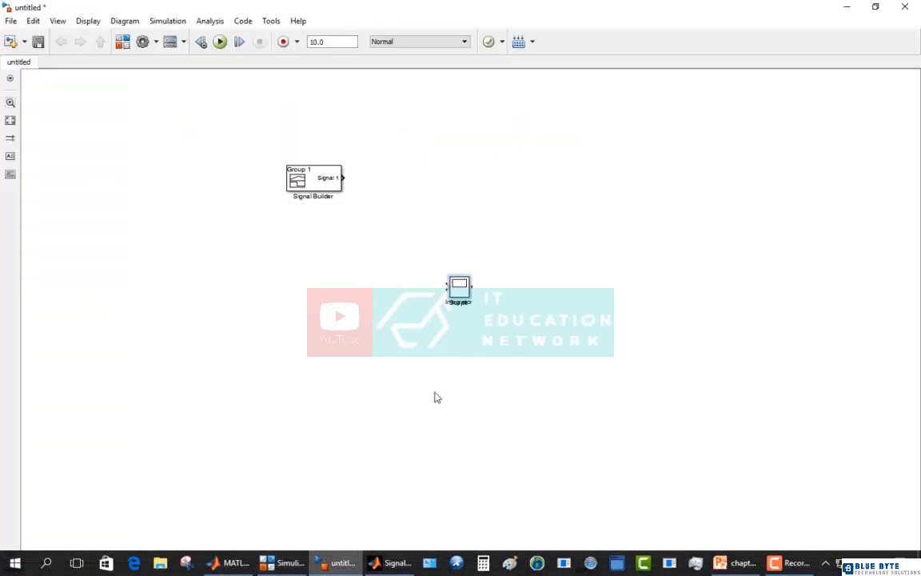
left_click_drag(463, 293, 524, 185)
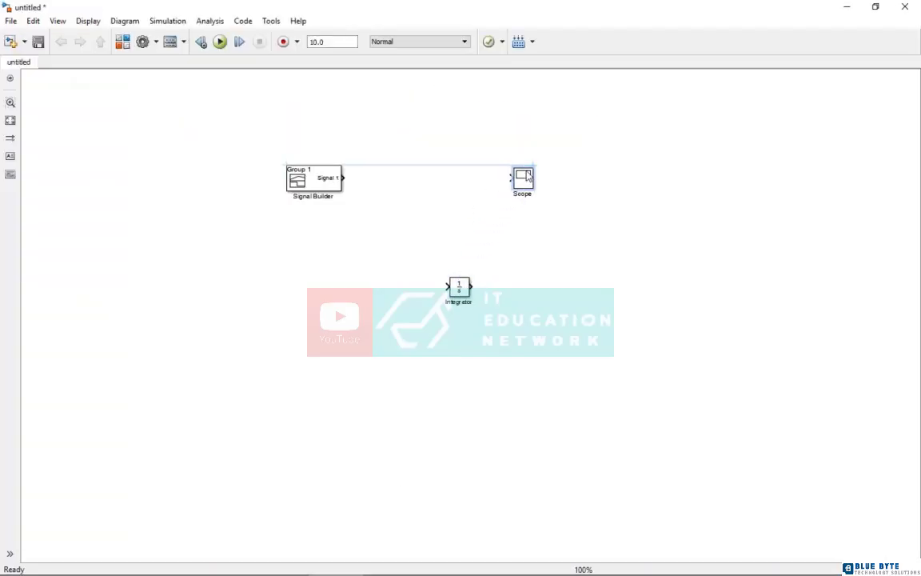
left_click_drag(458, 293, 431, 180)
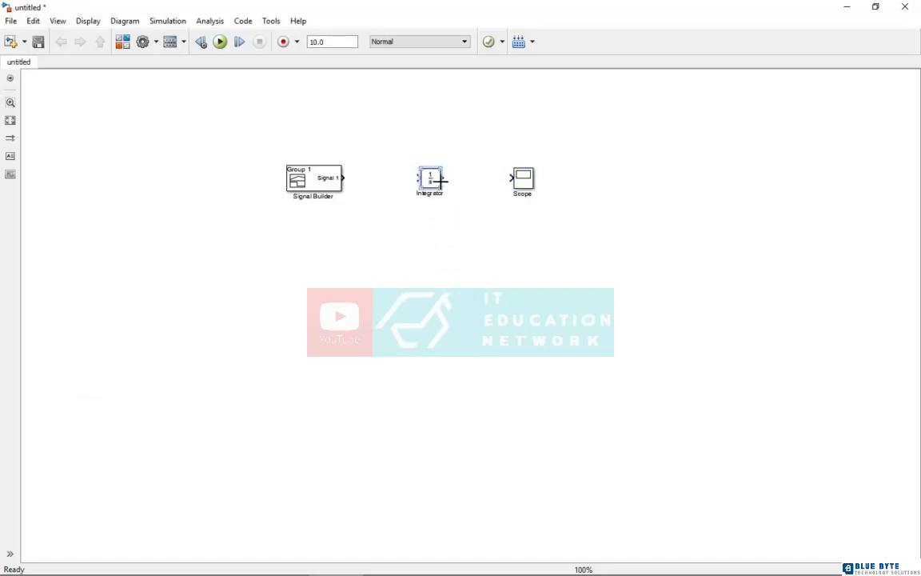
left_click_drag(344, 178, 421, 179)
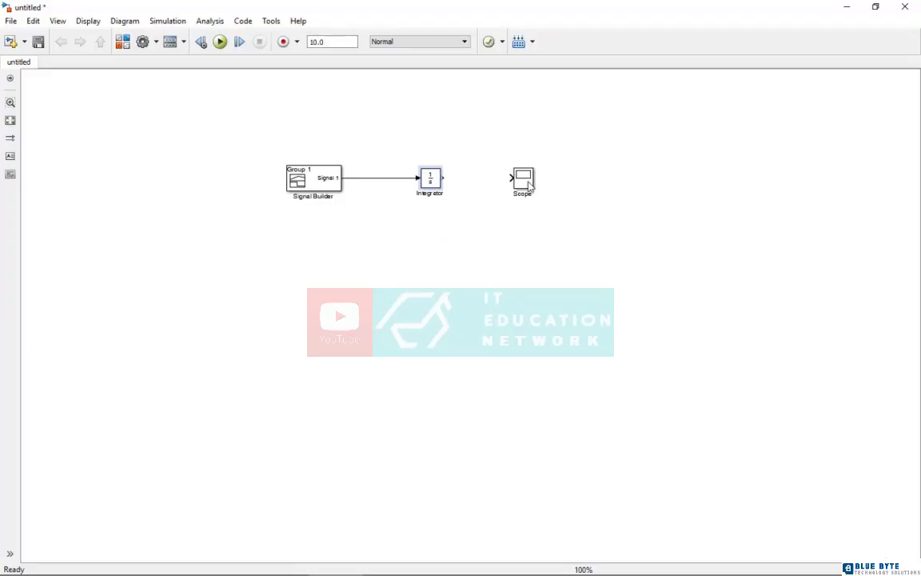
Set the Scope's number of axes to 2
double_click(523, 179)
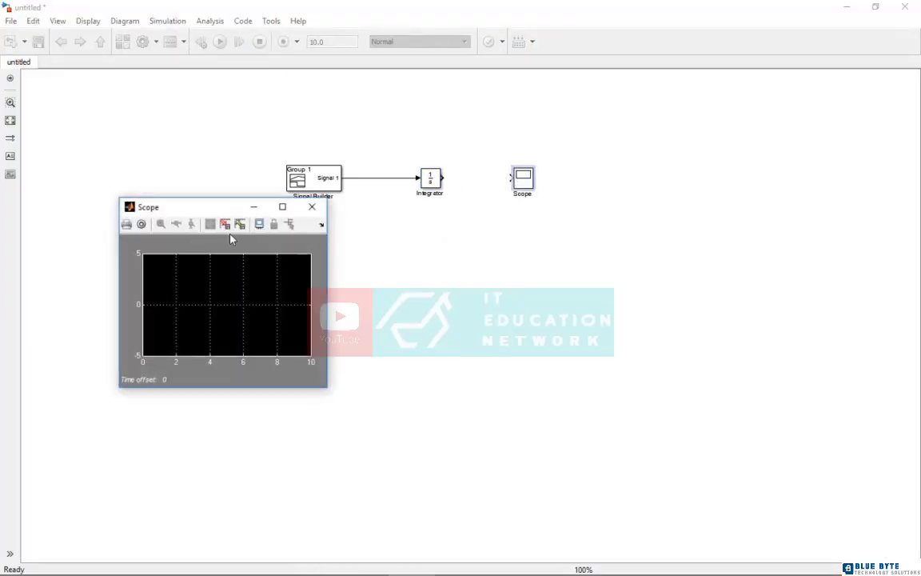
left_click(141, 224)
left_click_drag(203, 290, 193, 288)
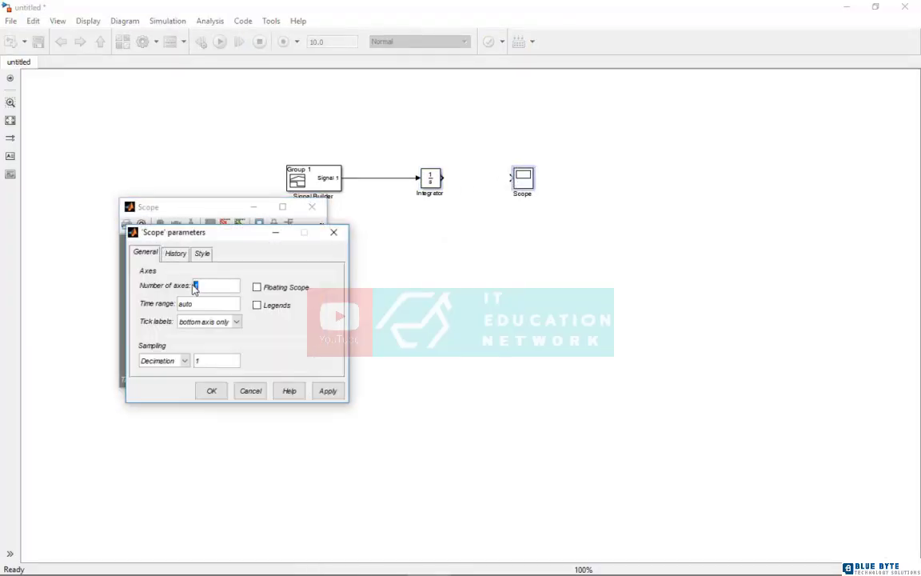
type("2")
left_click(212, 396)
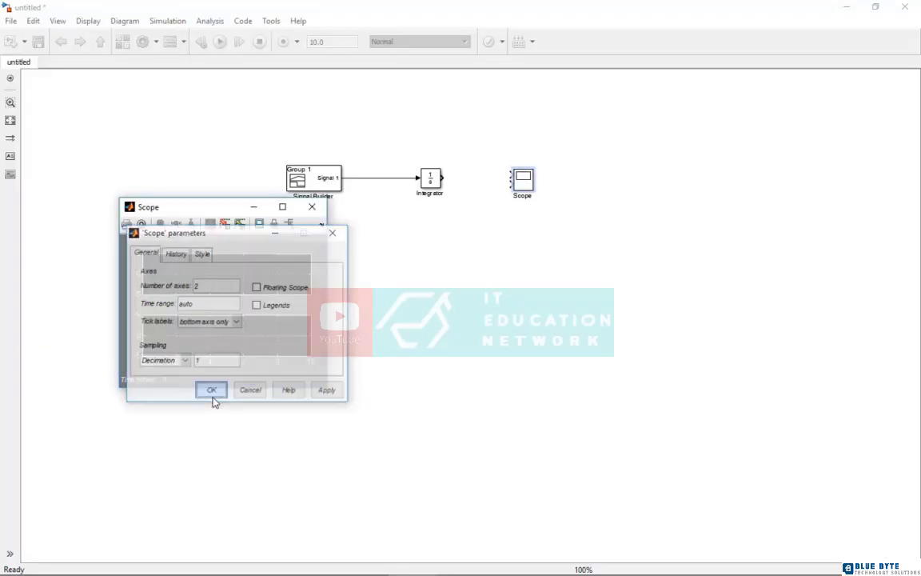
left_click(310, 207)
Enlarge the Scope, wire the Integrator output to its second input, and branch Signal 1 to its first input
mouse_move(522, 181)
left_mouse_down()
mouse_move(522, 158)
mouse_move(525, 180)
left_mouse_up()
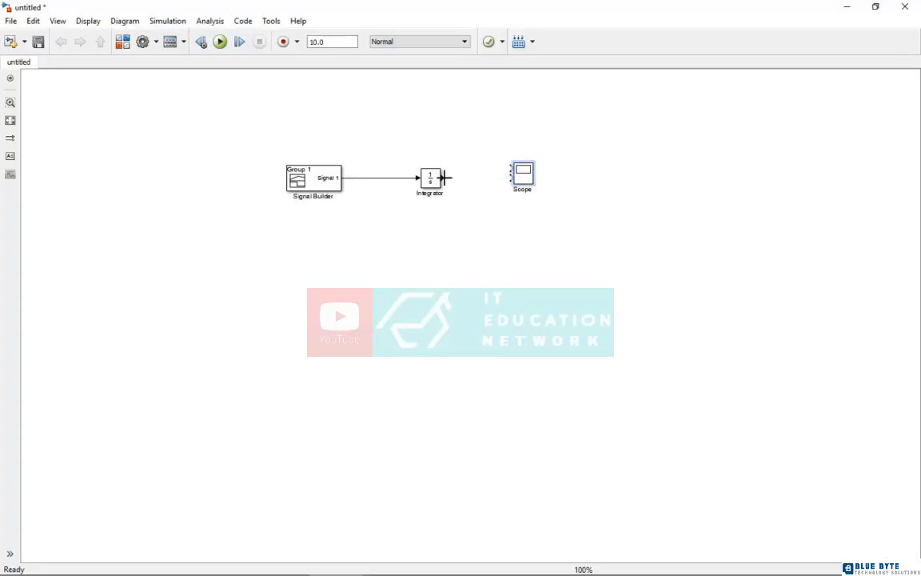
mouse_move(442, 177)
left_mouse_down()
mouse_move(512, 177)
mouse_move(541, 195)
mouse_move(569, 178)
mouse_move(540, 148)
mouse_move(503, 158)
mouse_move(391, 150)
mouse_move(389, 176)
left_mouse_up()
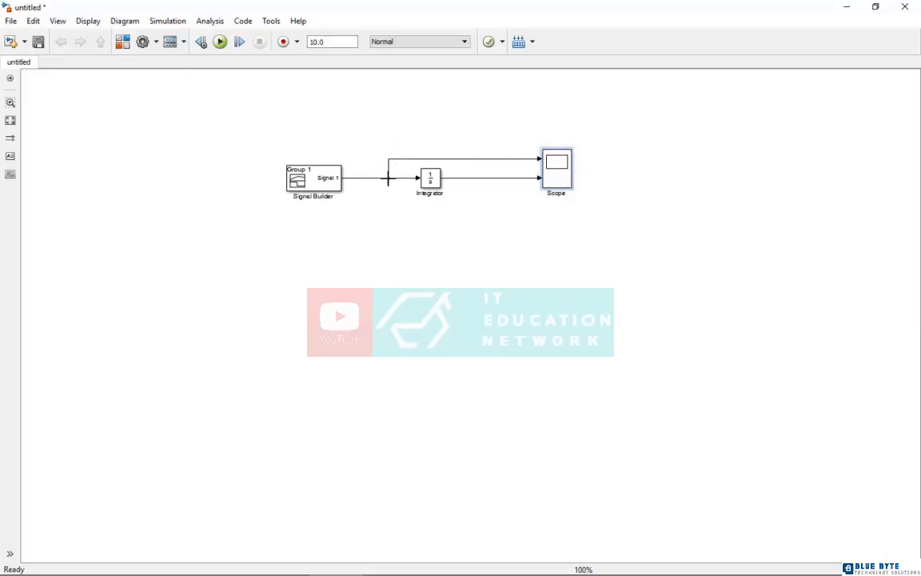
Run the simulation and view the original and integrated signals in the maximized, autoscaled Scope
left_click(221, 46)
double_click(563, 185)
left_click(282, 206)
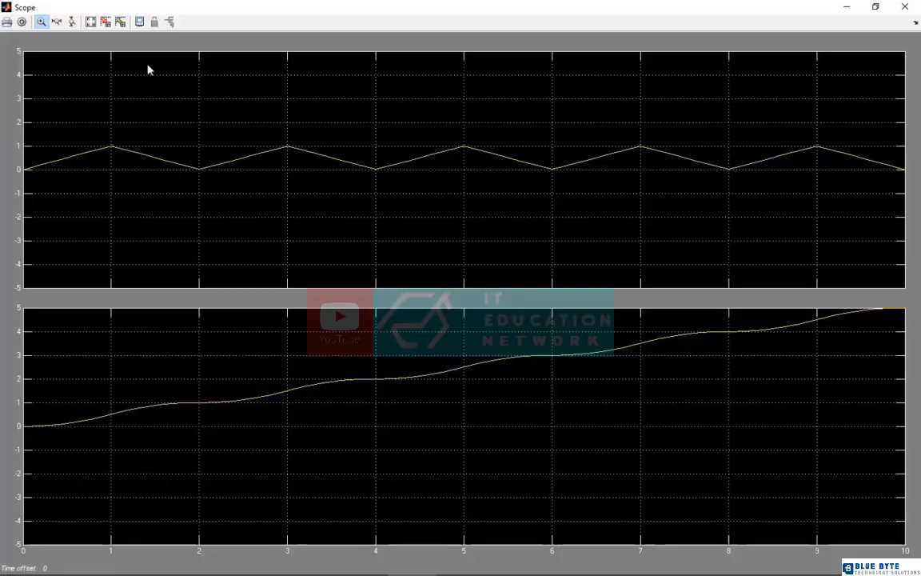
left_click(91, 24)
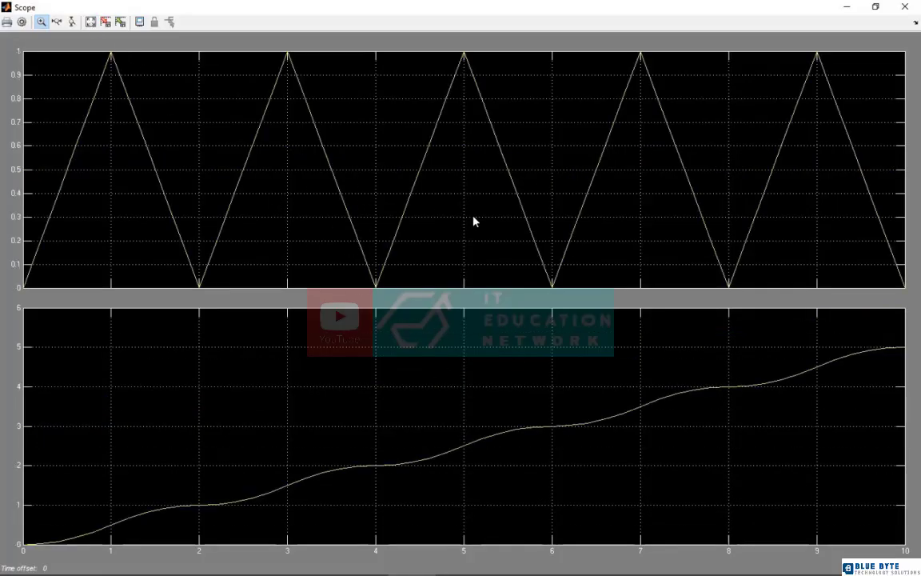
left_click(905, 7)
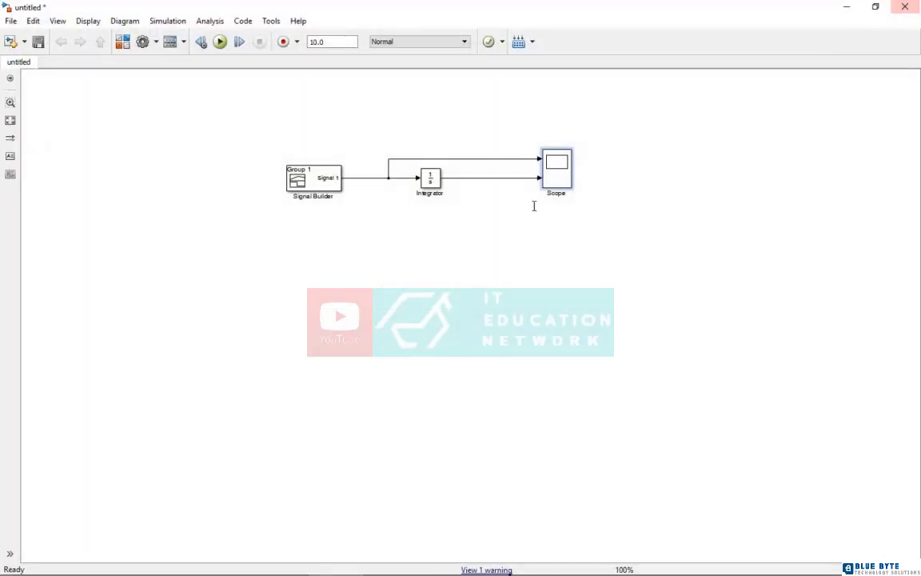
Fit the finished diagram to the view and close the untitled model without saving it
left_click(15, 125)
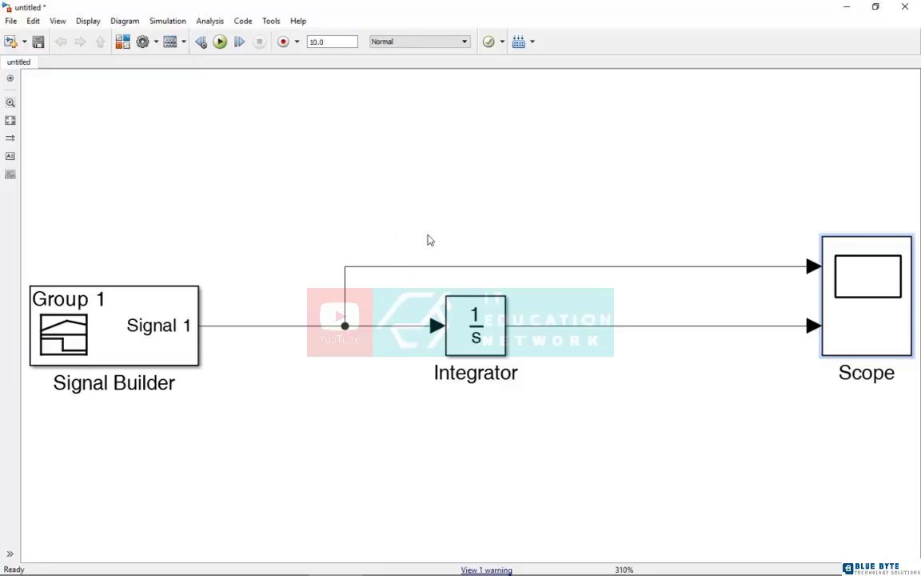
key("ctrl+w")
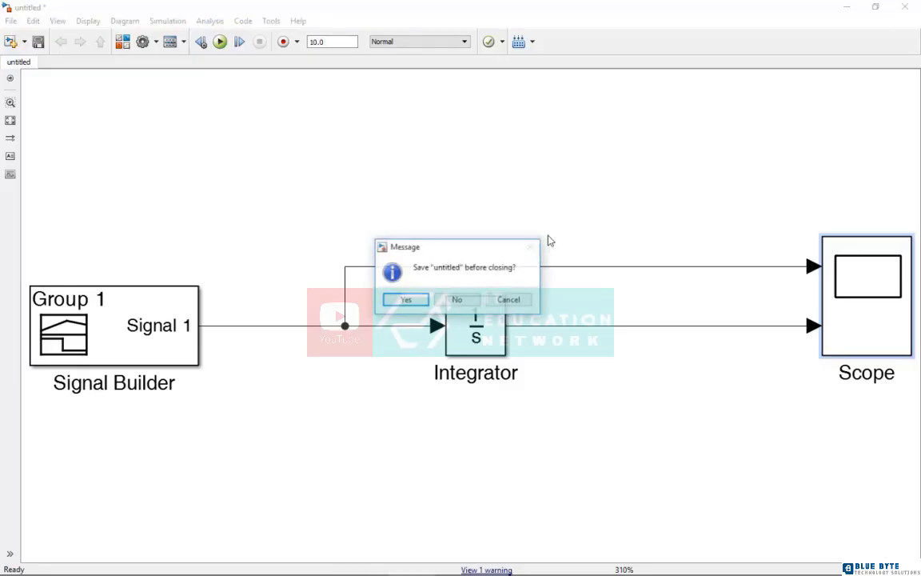
left_click(459, 302)
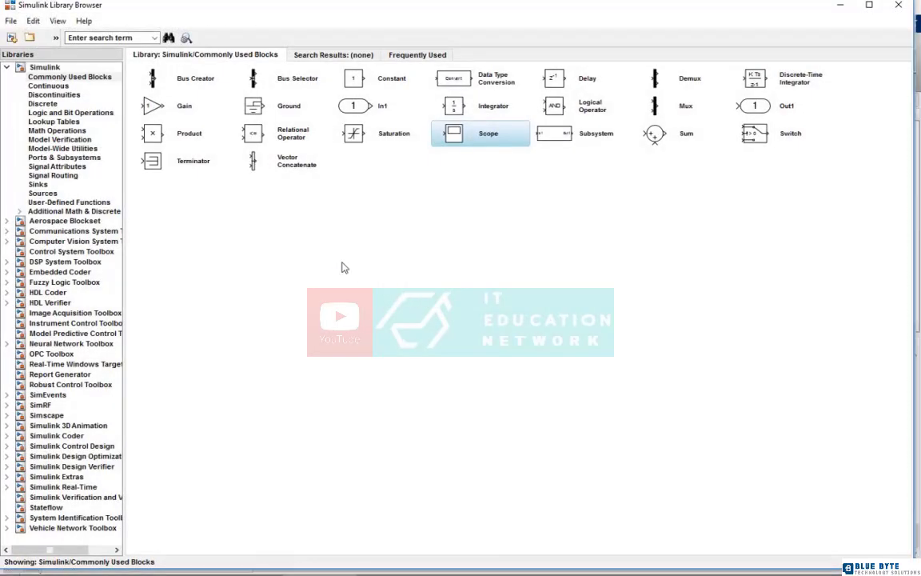
Add a Ramp block from the Sources library to a new model
left_click(43, 194)
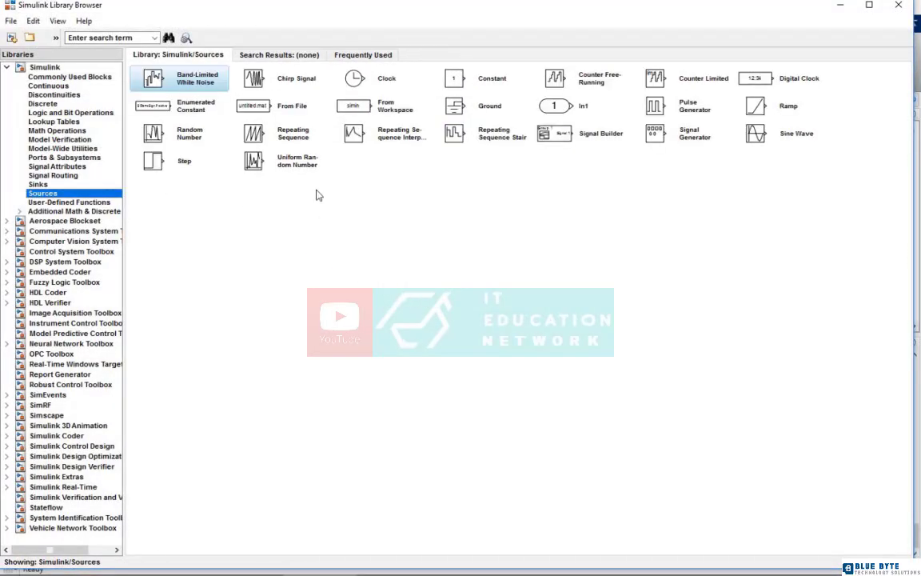
left_click(784, 108)
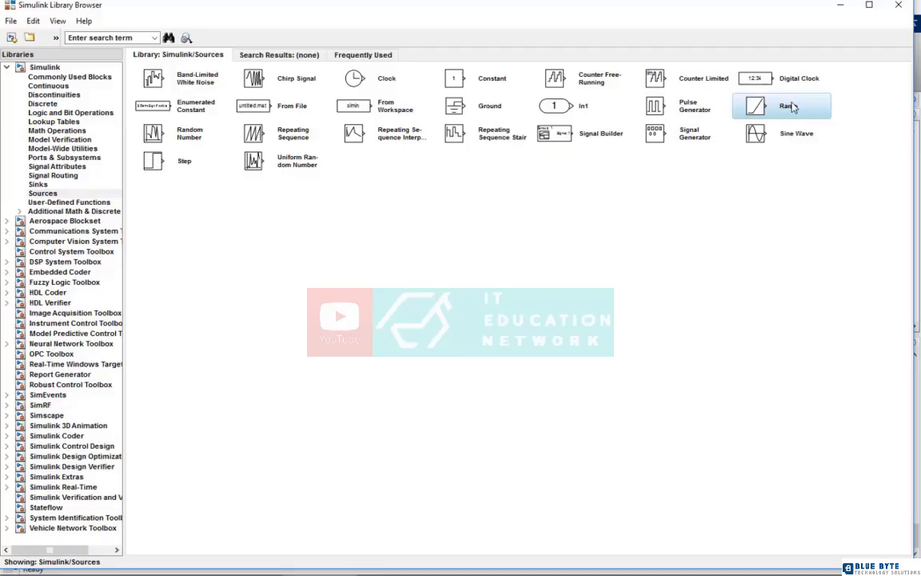
right_click(772, 107)
left_click(790, 114)
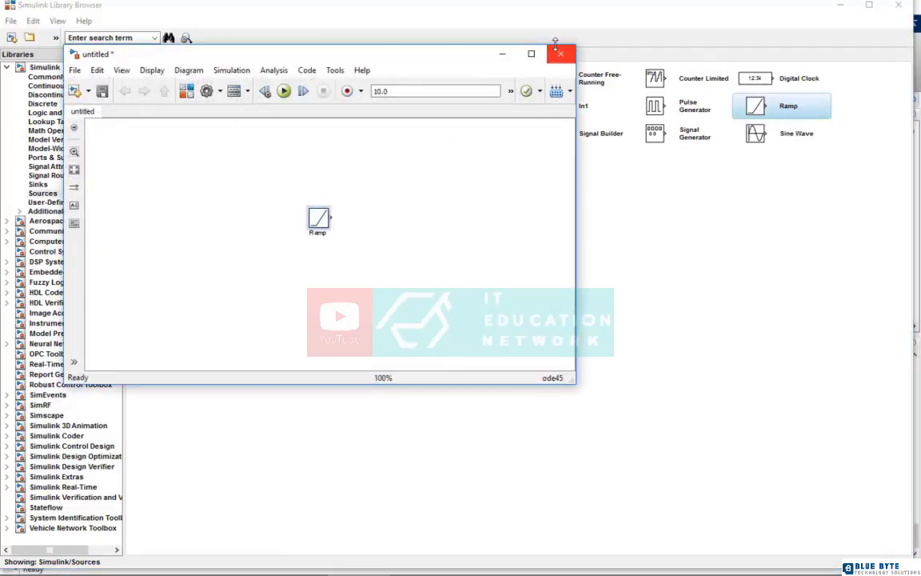
Maximize the model window and review the Ramp block's slope, start time and initial output parameters
left_click(530, 54)
double_click(255, 168)
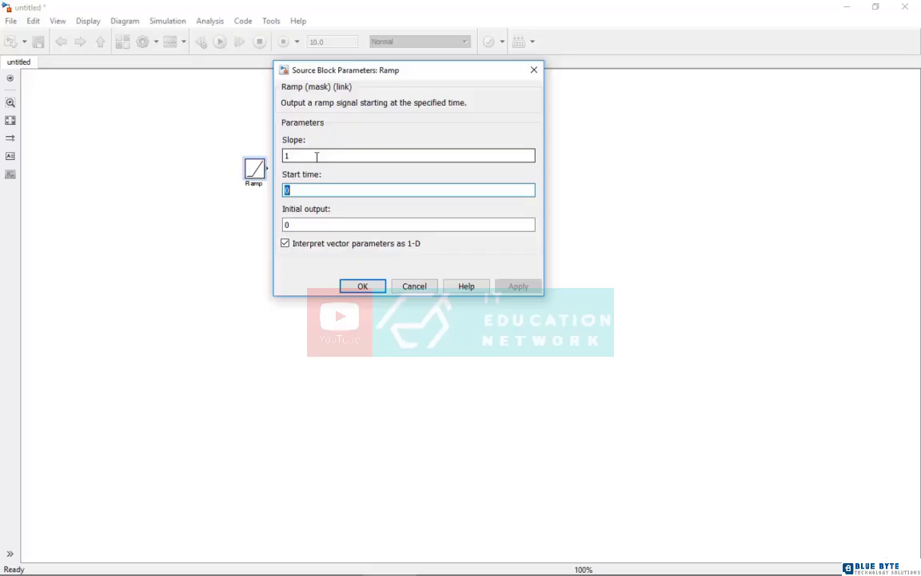
left_click(362, 286)
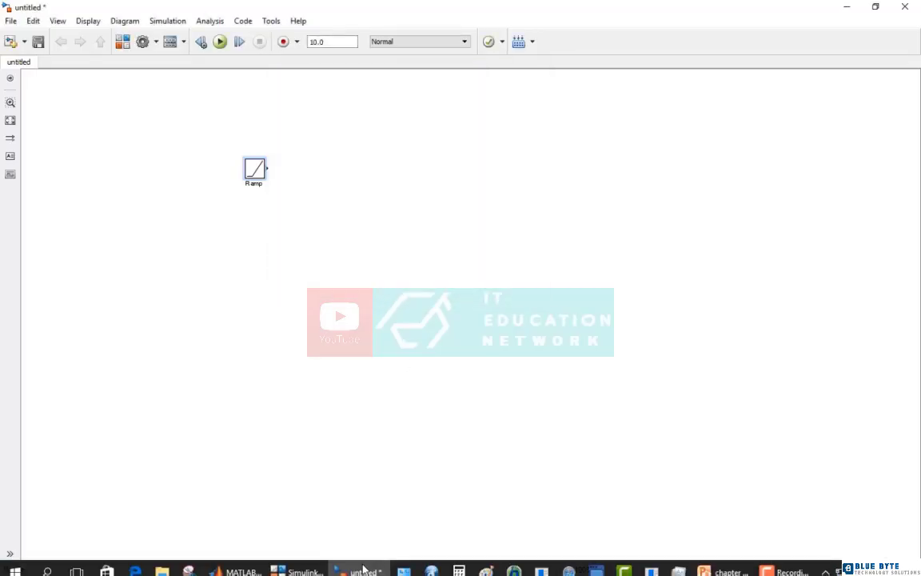
Add Scope, Integrator and Mux blocks from the Commonly Used Blocks library to the untitled model
left_click(300, 571)
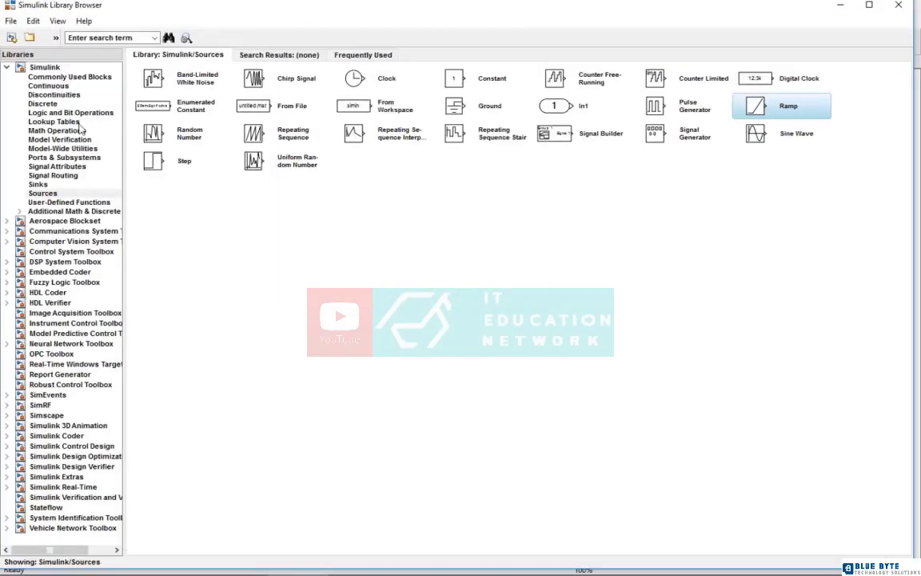
left_click(91, 75)
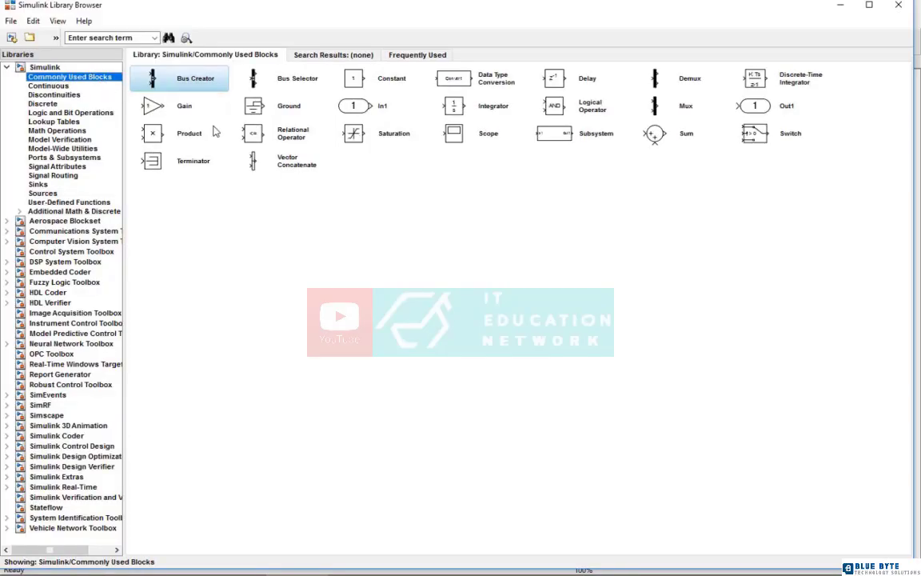
right_click(455, 137)
left_click(477, 142)
right_click(453, 110)
left_click(474, 117)
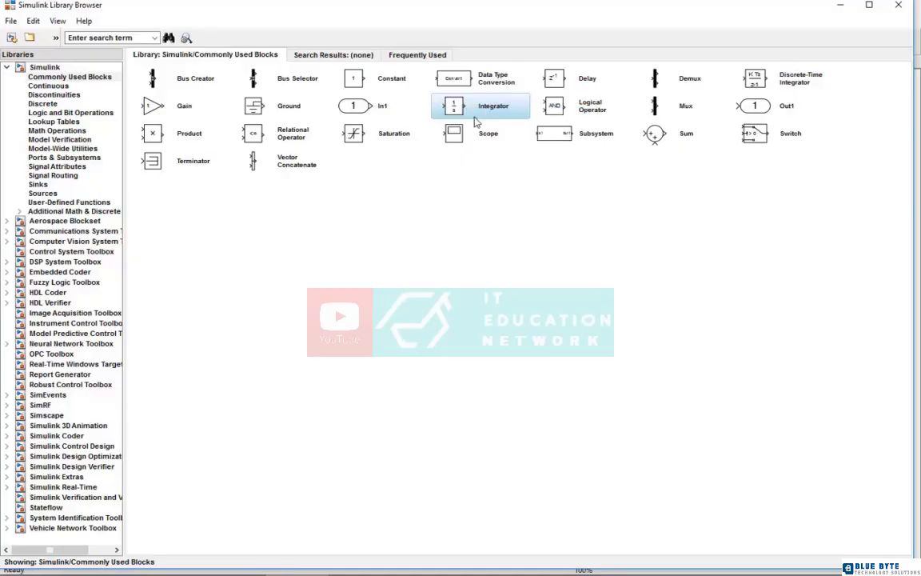
left_click(656, 111)
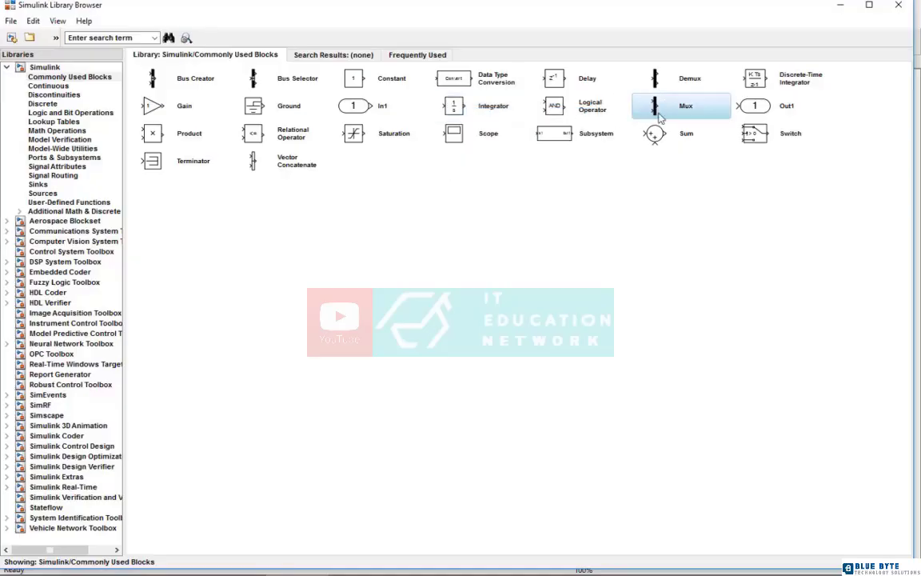
right_click(678, 114)
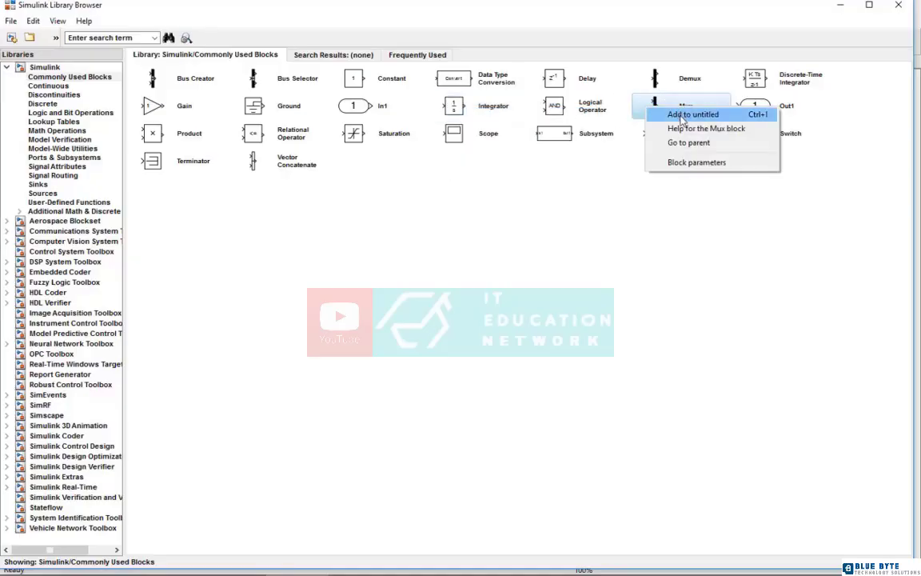
left_click(684, 116)
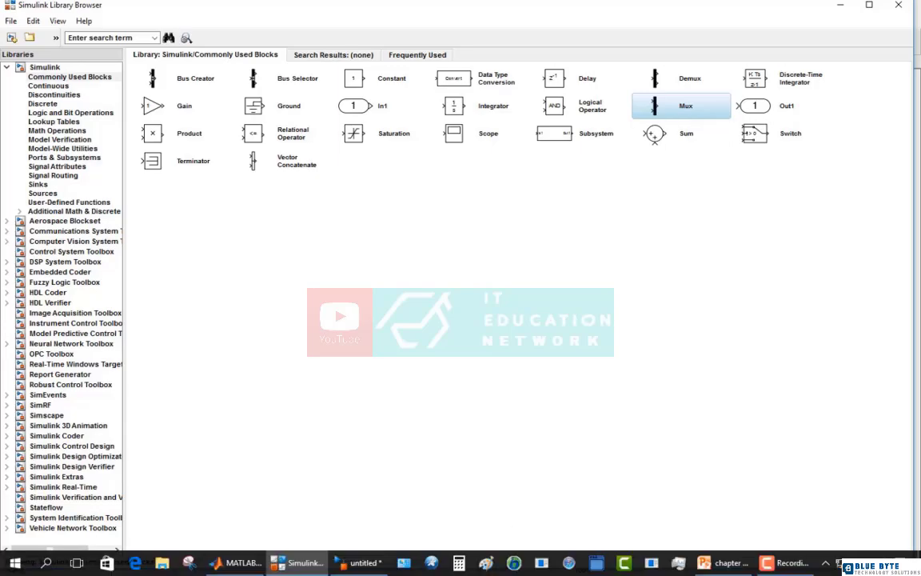
Separate the stacked blocks, placing the Integrator below the Ramp, the Mux to their right and the Scope beyond the Mux
left_click(364, 562)
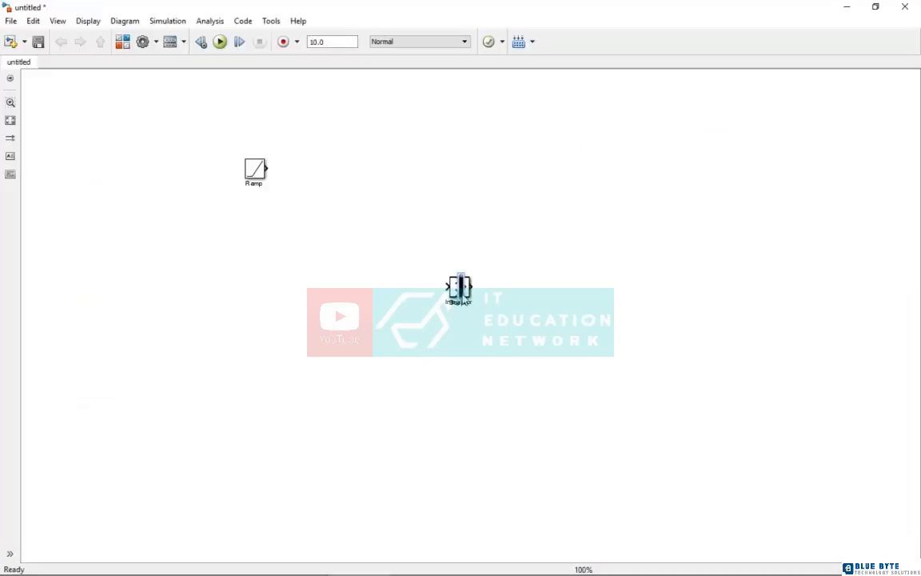
left_click_drag(461, 288, 382, 207)
left_click_drag(457, 290, 255, 210)
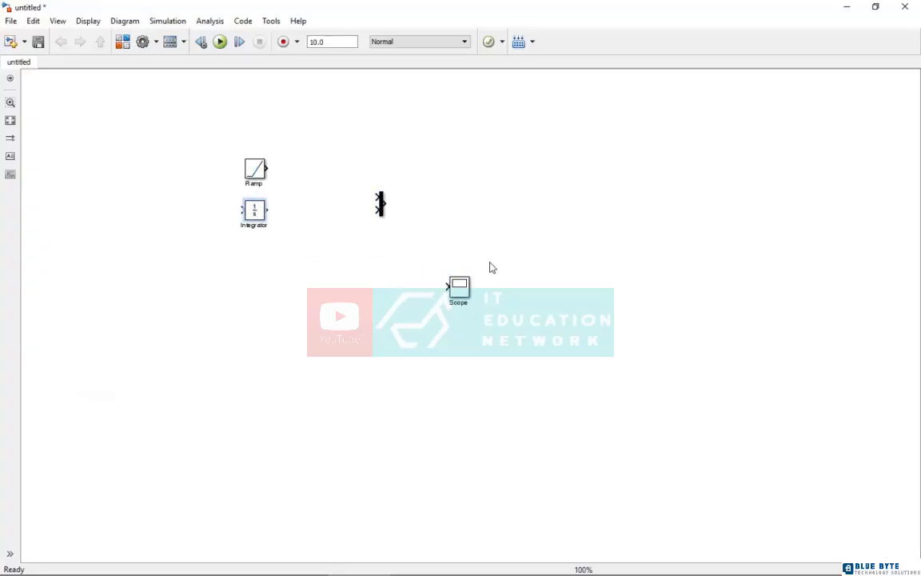
left_click_drag(464, 295, 464, 201)
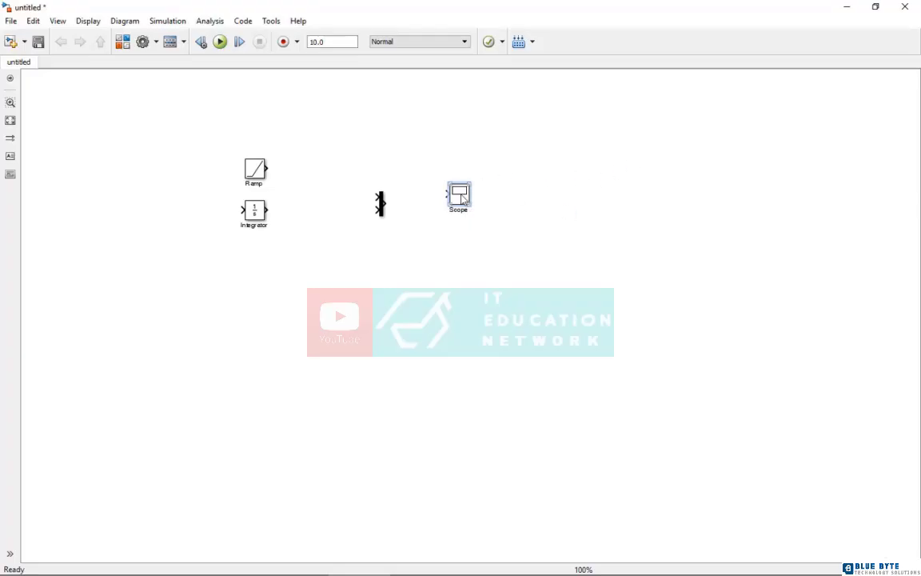
left_click_drag(452, 194, 452, 202)
Wire the Mux to the Scope, the Ramp and the lowered Integrator to the Mux inputs, and branch the Ramp signal to the Integrator
left_click_drag(384, 204, 446, 204)
left_click_drag(254, 210, 255, 264)
mouse_move(254, 170)
left_mouse_down()
mouse_move(248, 198)
mouse_move(377, 197)
left_mouse_up()
mouse_move(269, 261)
left_mouse_down()
mouse_move(307, 262)
mouse_move(376, 210)
left_mouse_up()
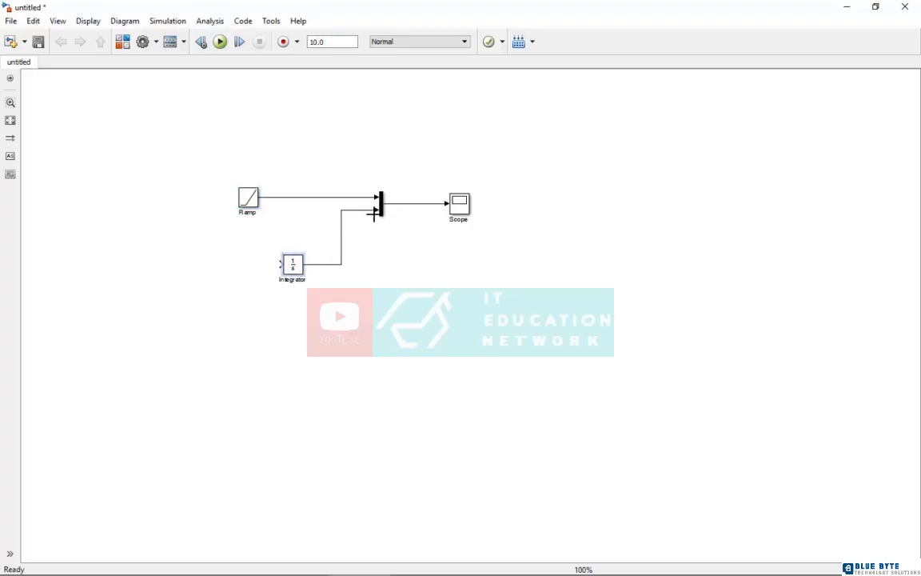
left_click_drag(292, 272, 276, 198)
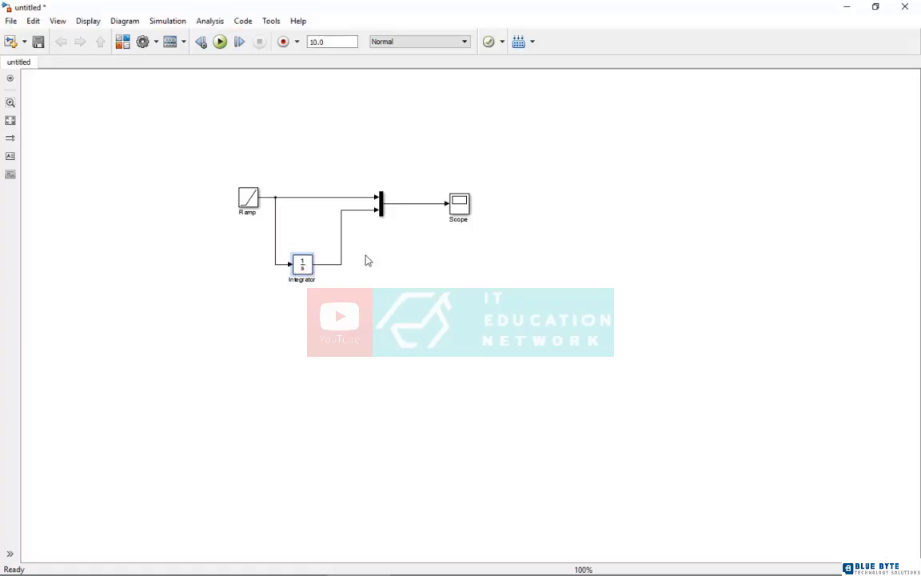
Set the Ramp block's slope to 2, start time to 1 and initial output to 3
double_click(248, 198)
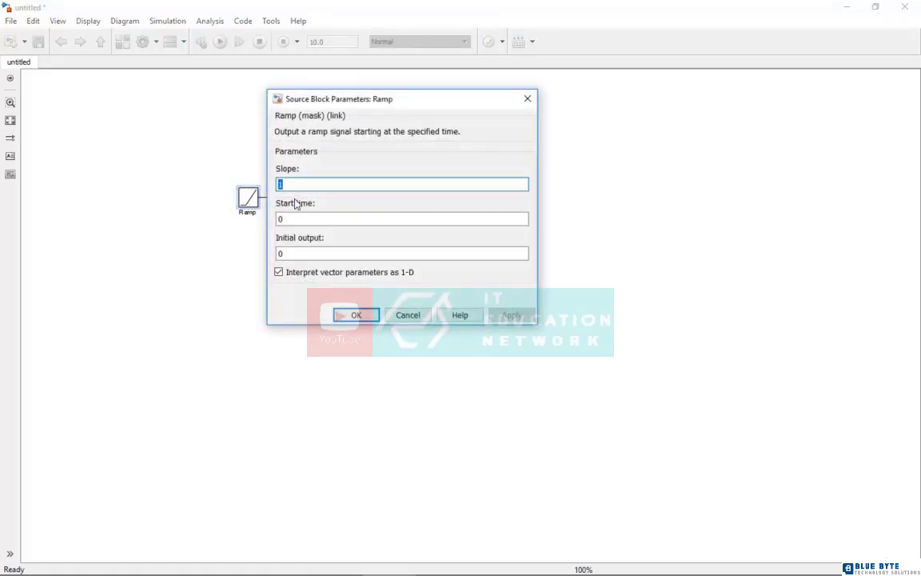
type("2")
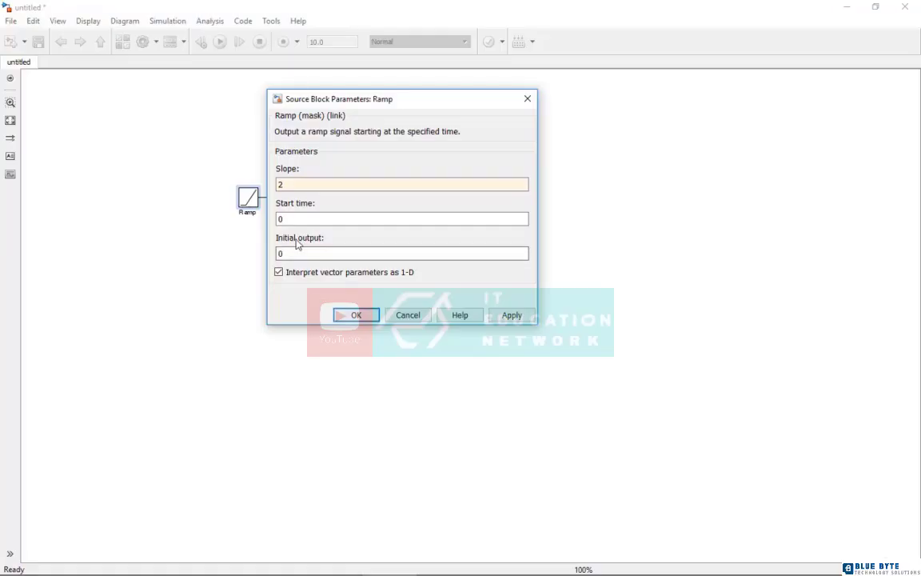
key("Tab")
type("1")
key("Tab")
type("3")
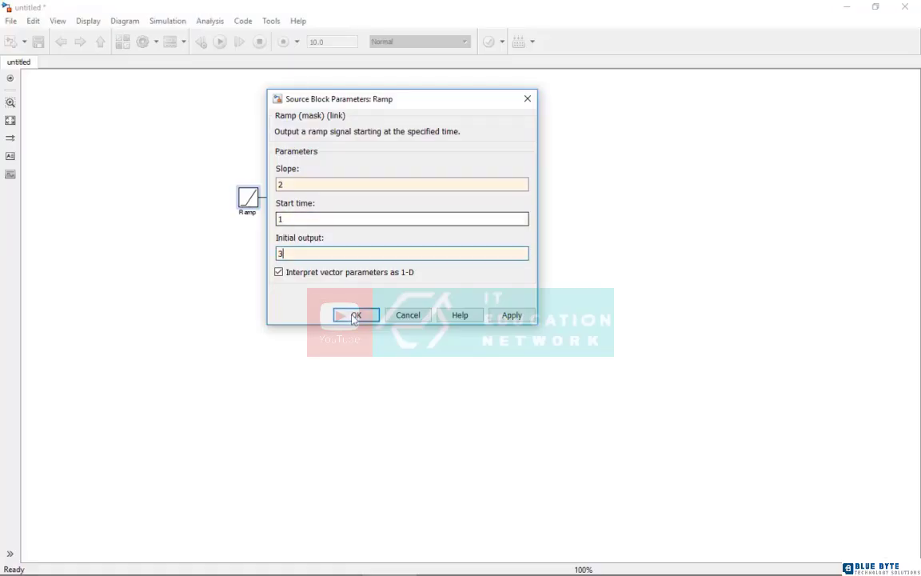
left_click(354, 315)
Run the simulation and view the ramp and its integral in the maximized, autoscaled Scope
left_click(220, 42)
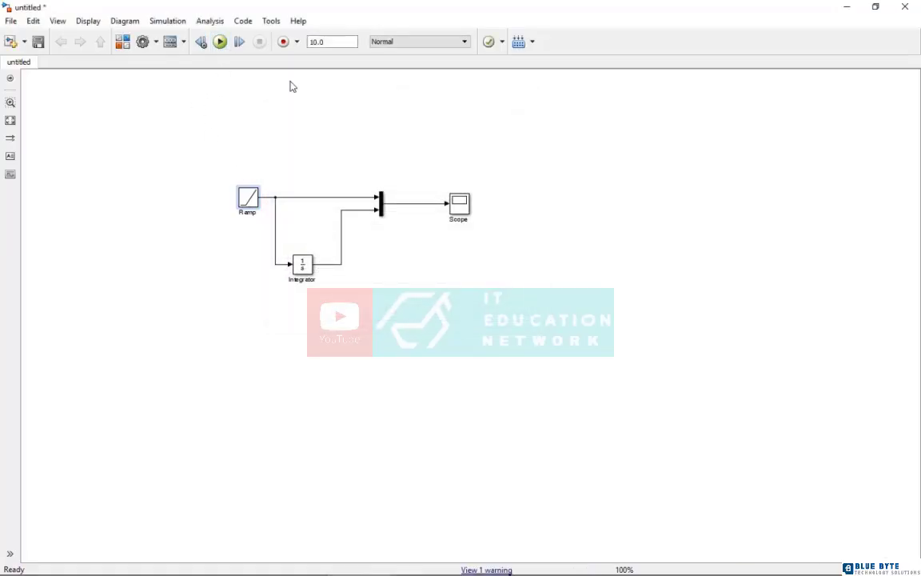
left_click(460, 210)
double_click(461, 211)
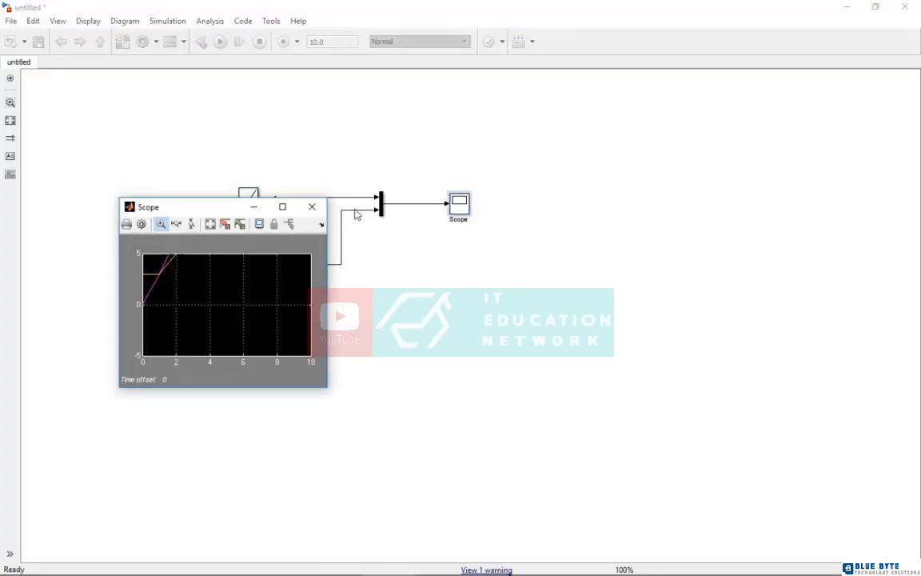
left_click(294, 207)
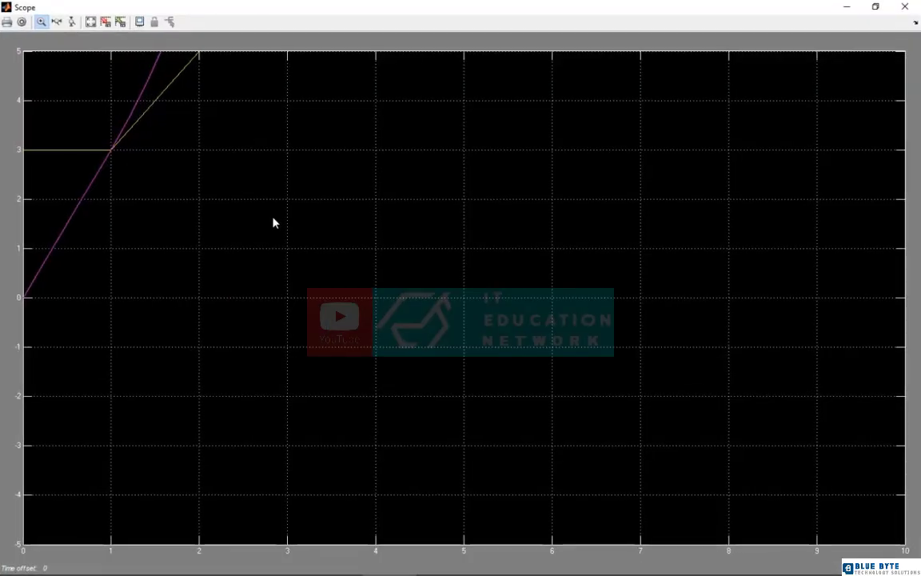
left_click(91, 23)
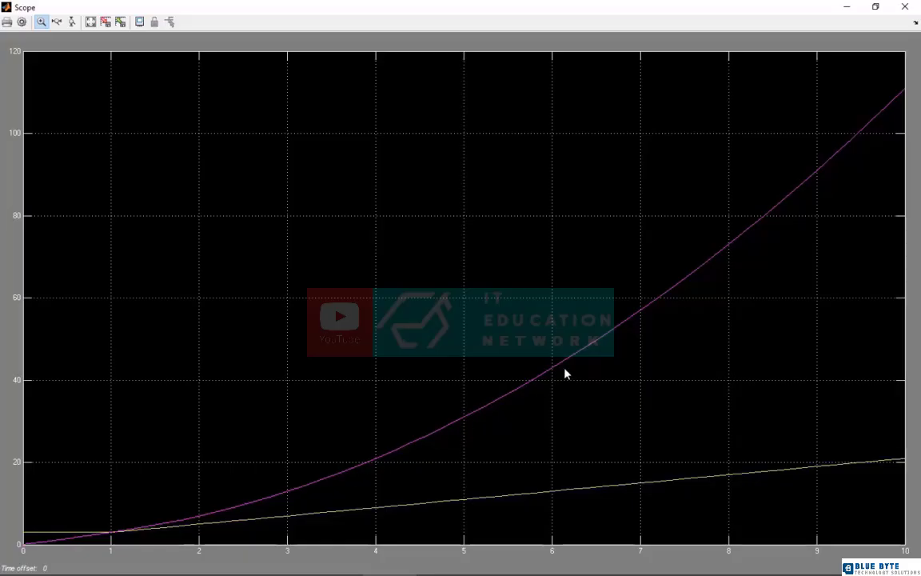
Close the Scope and the untitled ramp model without saving it
left_click(904, 7)
left_click(902, 10)
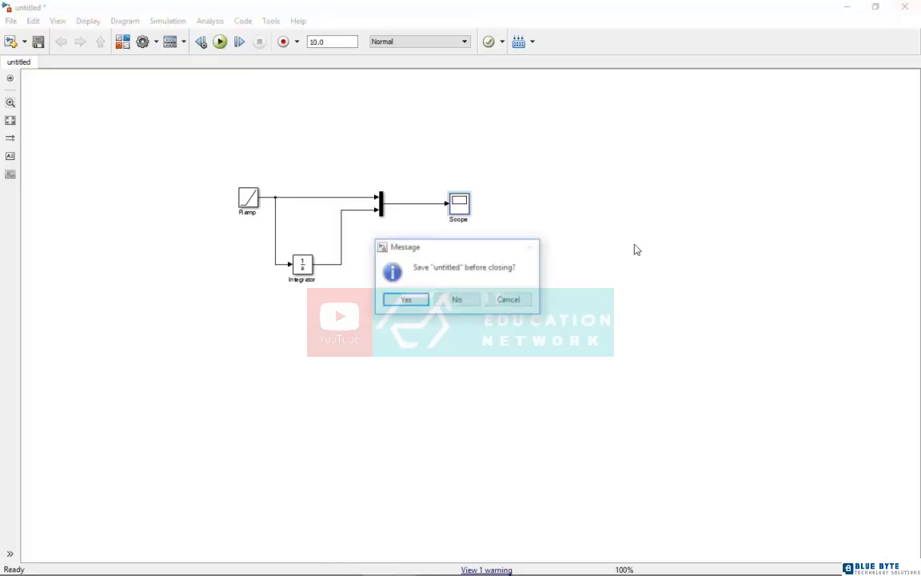
left_click(474, 301)
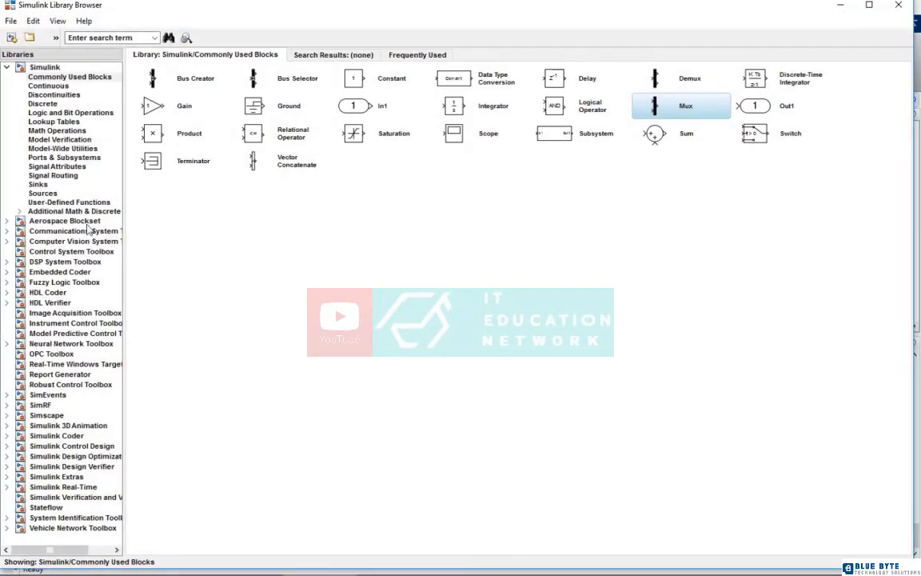
Add a Sine Wave block from the Sources library to a new model and maximize the model window
left_click(42, 193)
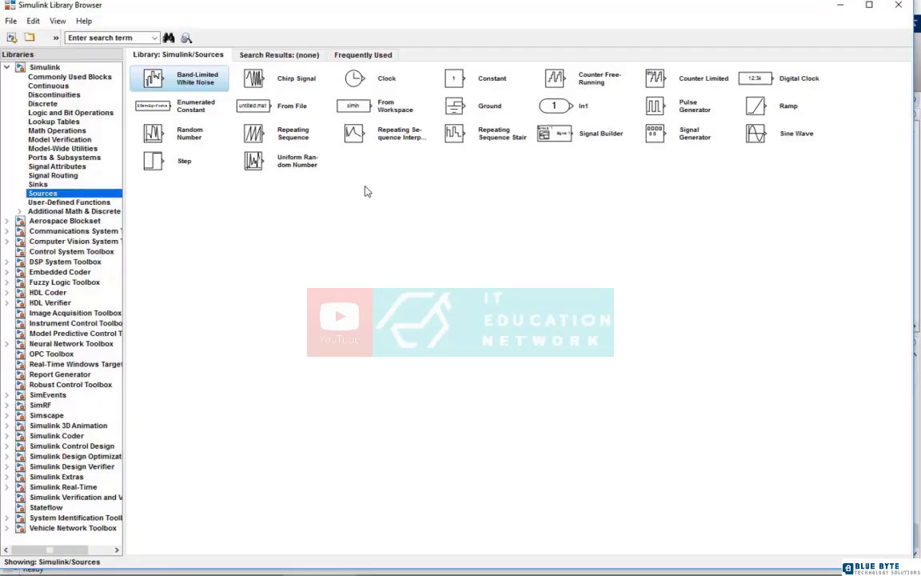
left_click(757, 134)
right_click(758, 134)
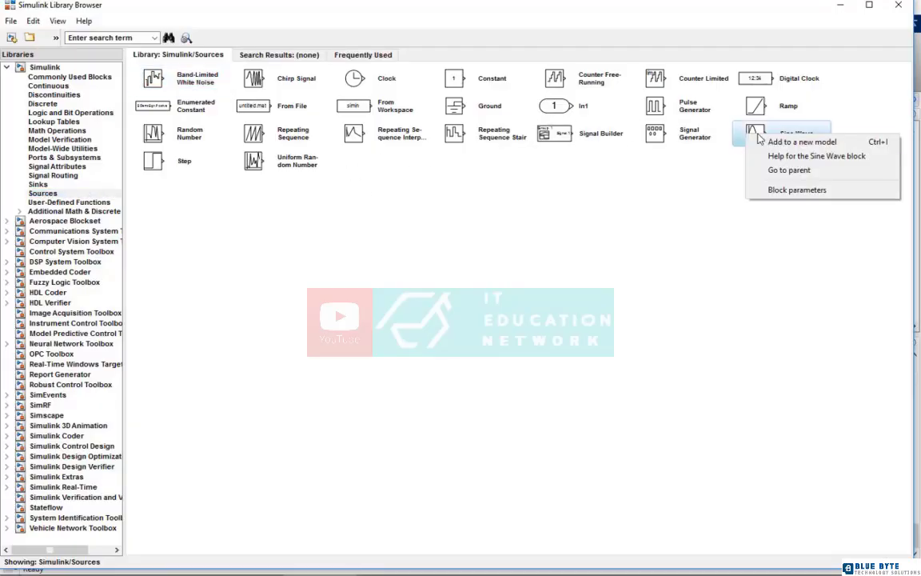
left_click(798, 142)
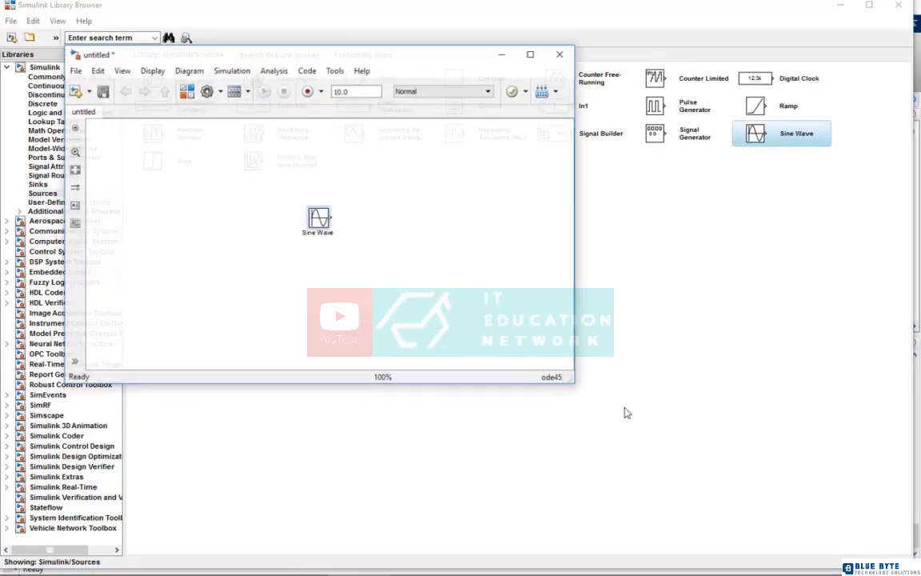
left_click(532, 54)
Compare the Sine Wave block's time-based and sample-based parameters, and close its settings without applying changes
double_click(255, 170)
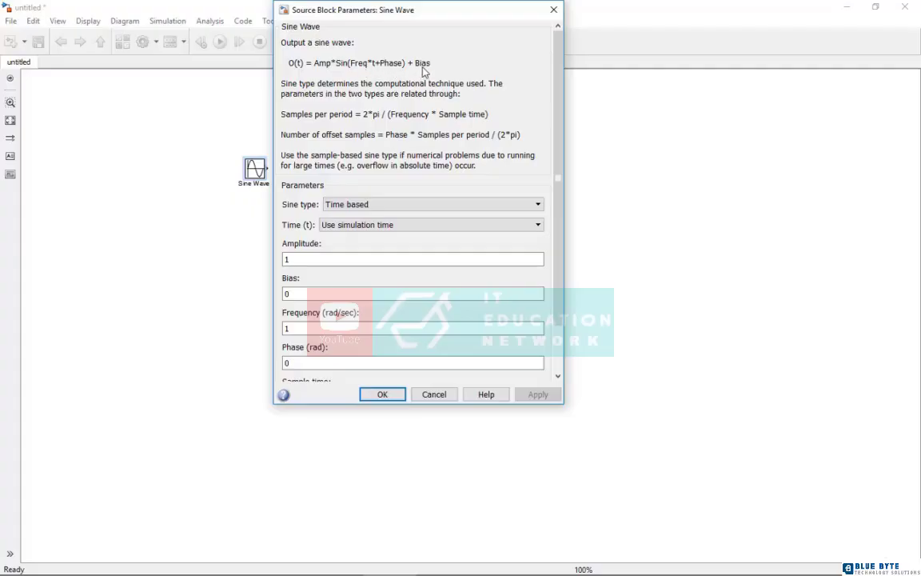
scroll(473, 208, "down", 2)
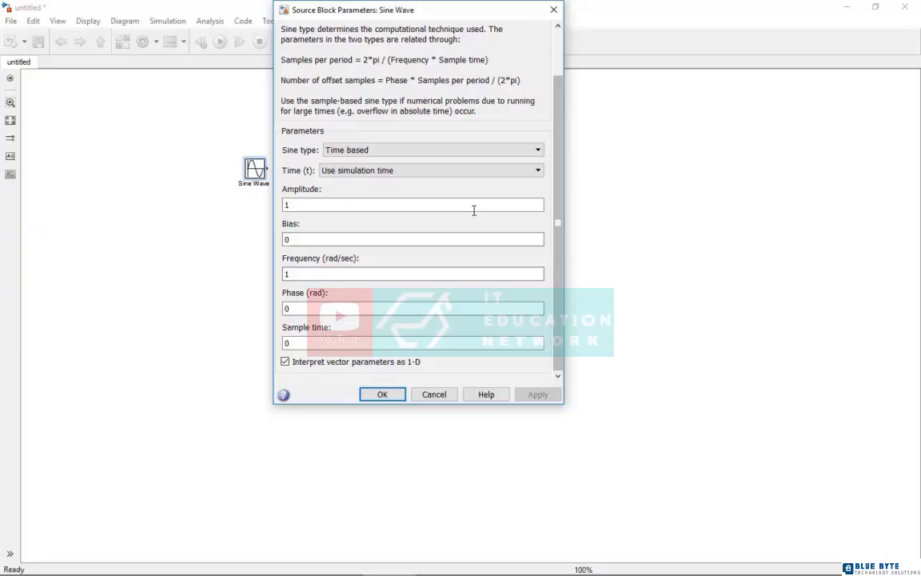
left_click(450, 152)
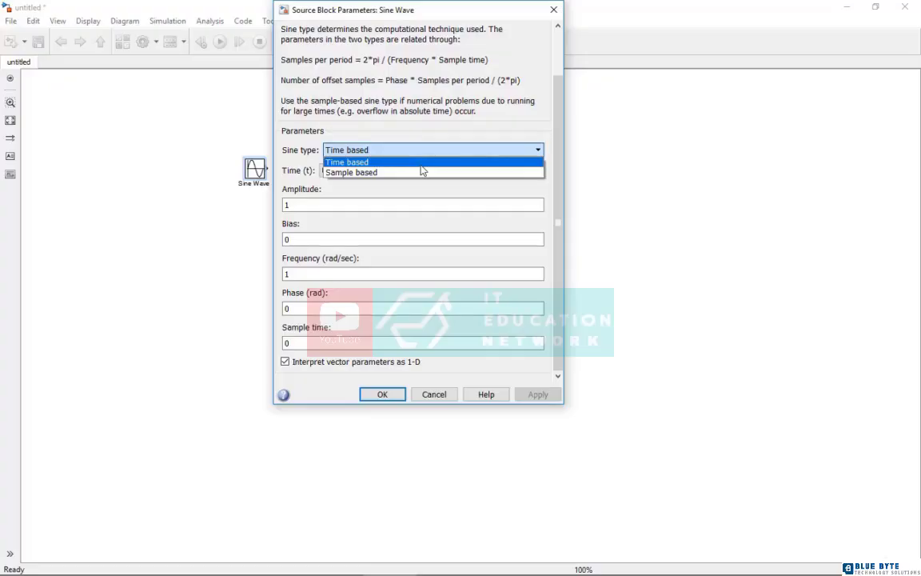
left_click(415, 173)
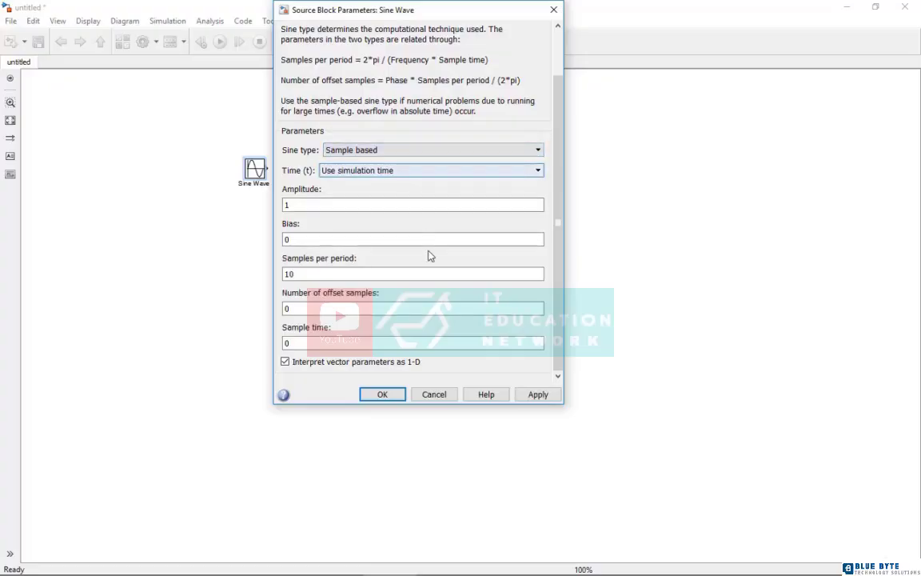
double_click(370, 343)
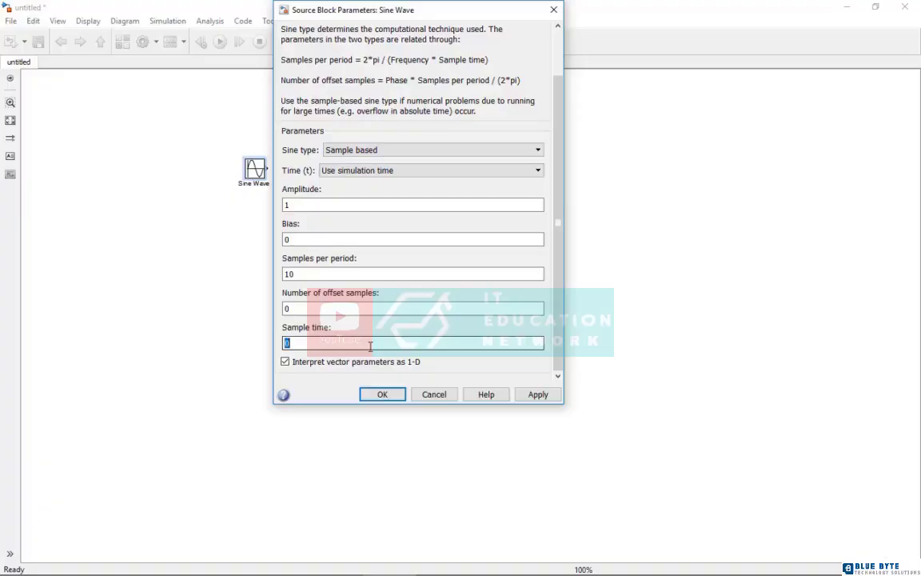
left_click(428, 151)
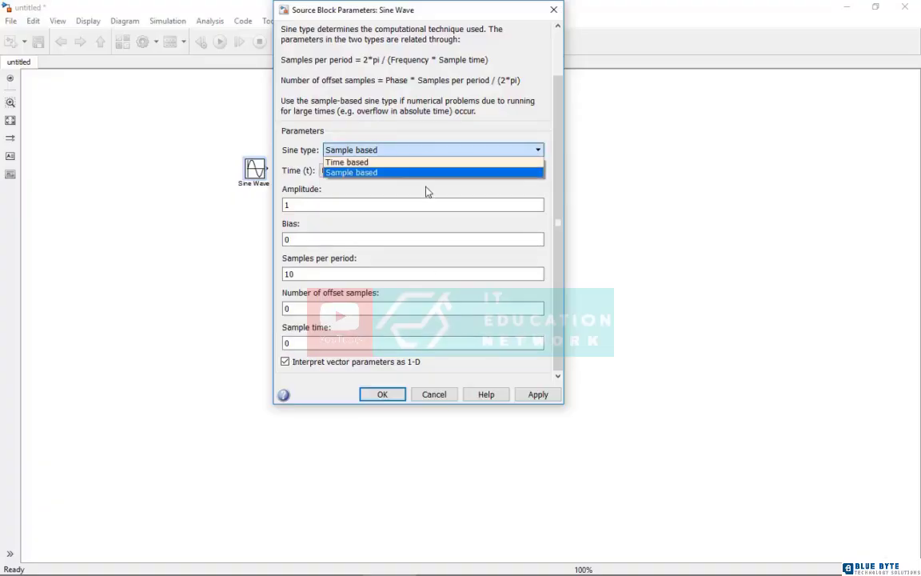
left_click(425, 191)
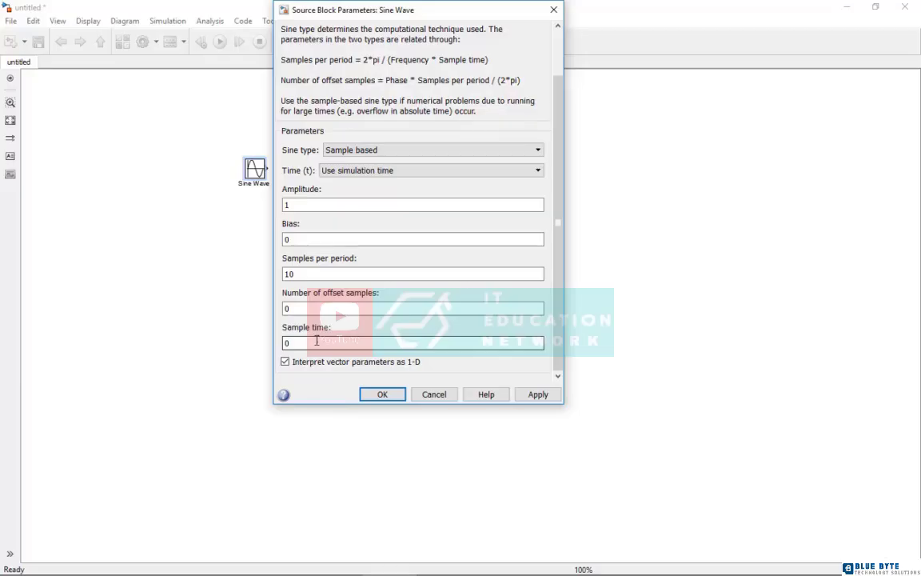
left_click(416, 151)
left_click(415, 167)
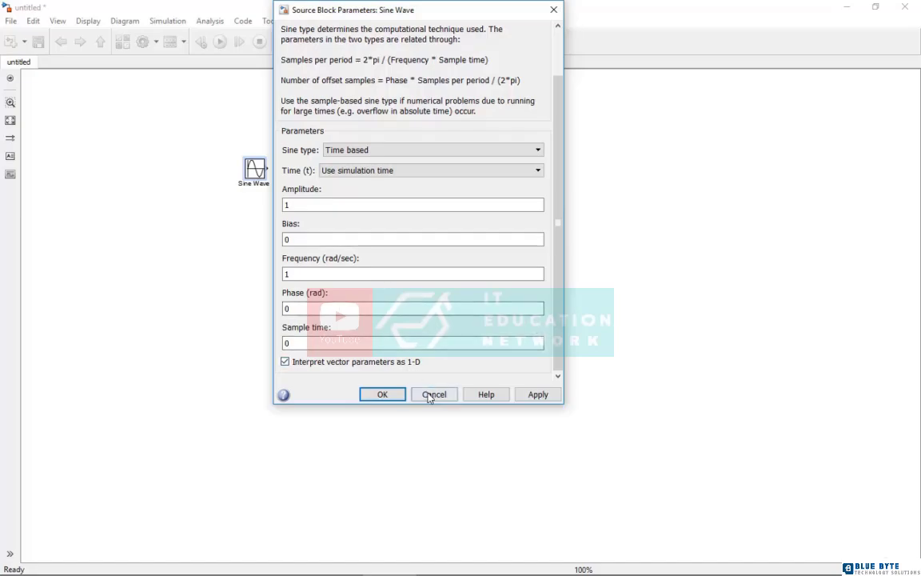
left_click(434, 395)
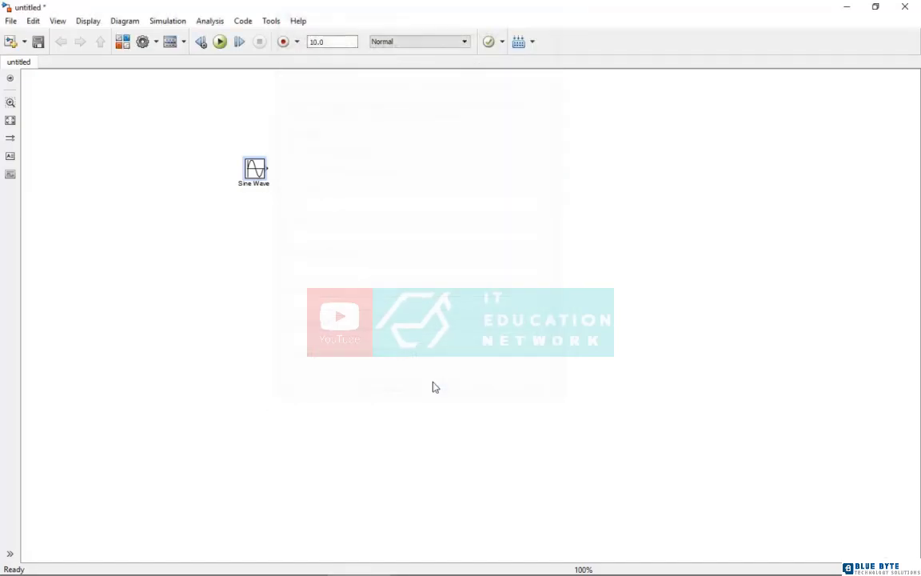
Review the Sine Wave block's time-based parameters, including the phase and sample time, and close its settings without changes
double_click(256, 172)
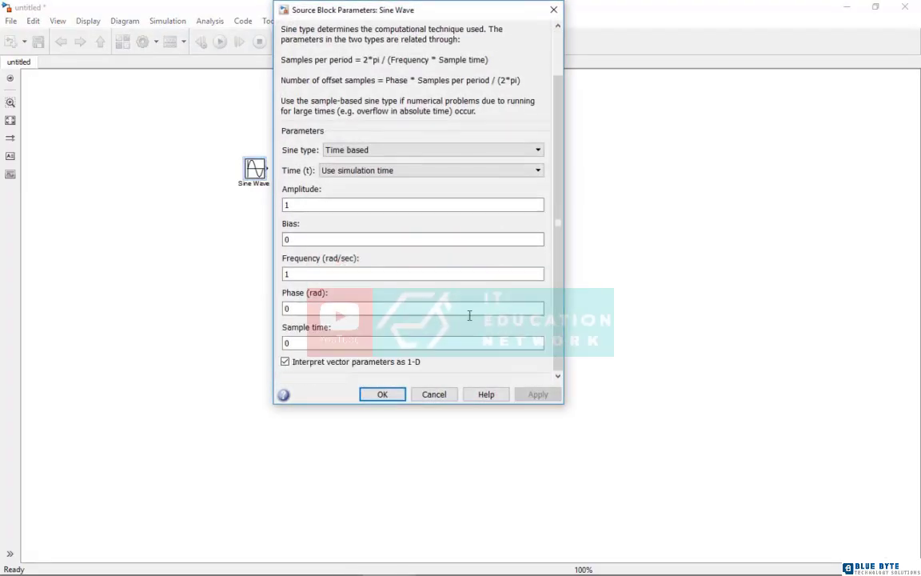
double_click(316, 310)
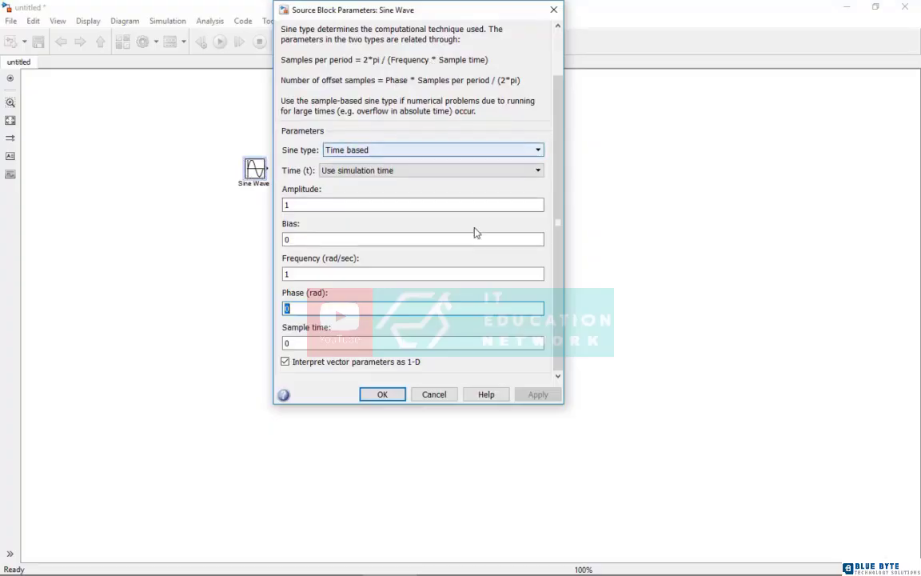
scroll(559, 239, "up", 1)
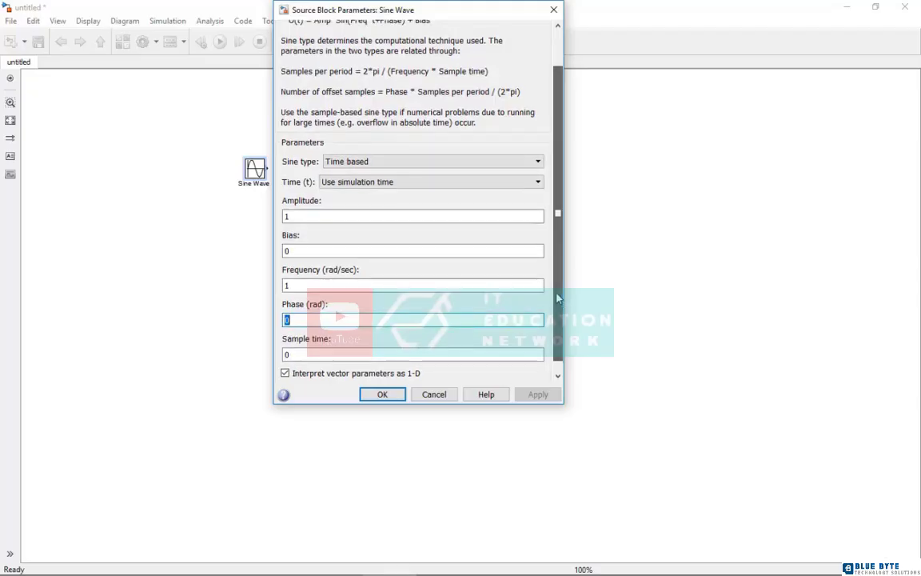
left_click(553, 12)
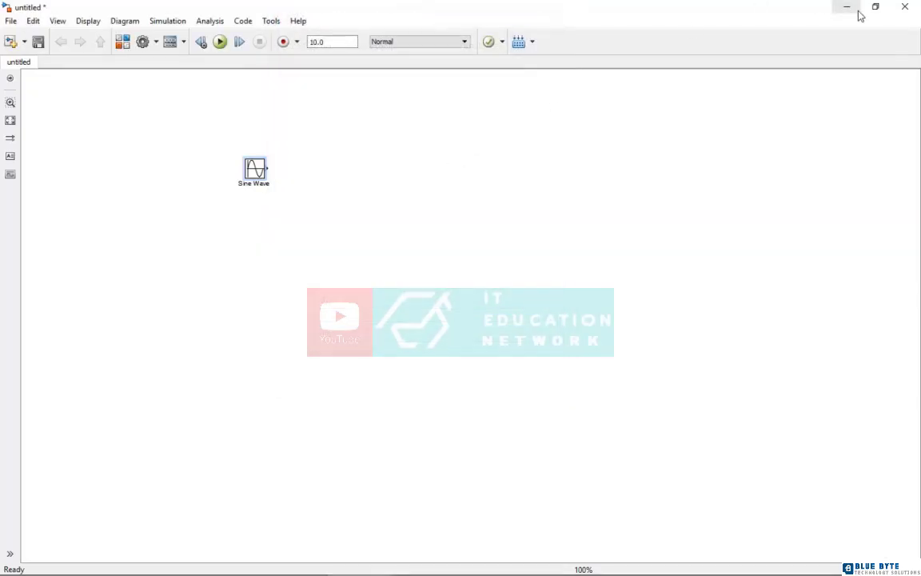
Close the untitled model without saving it and add a Sine Wave block from the Sources library to a new model
left_click(905, 7)
left_click(463, 303)
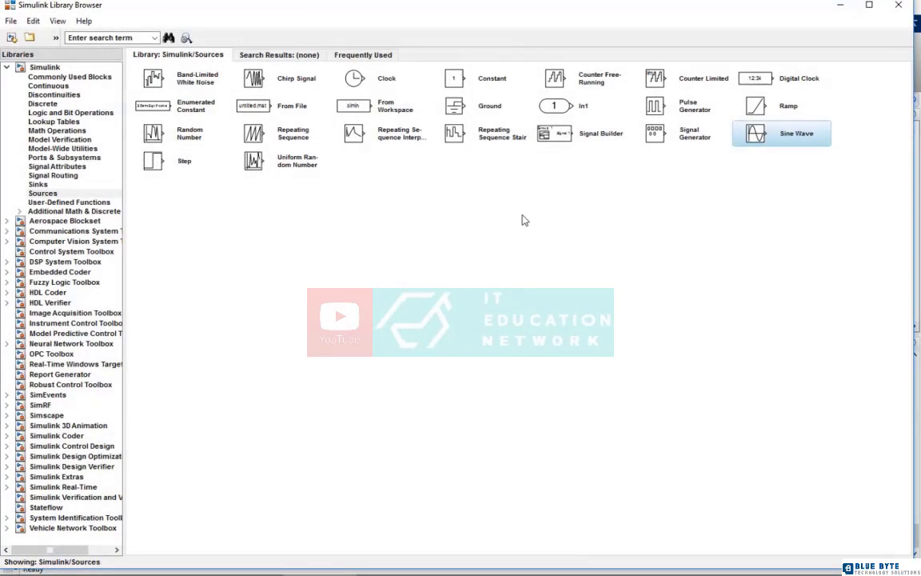
right_click(748, 137)
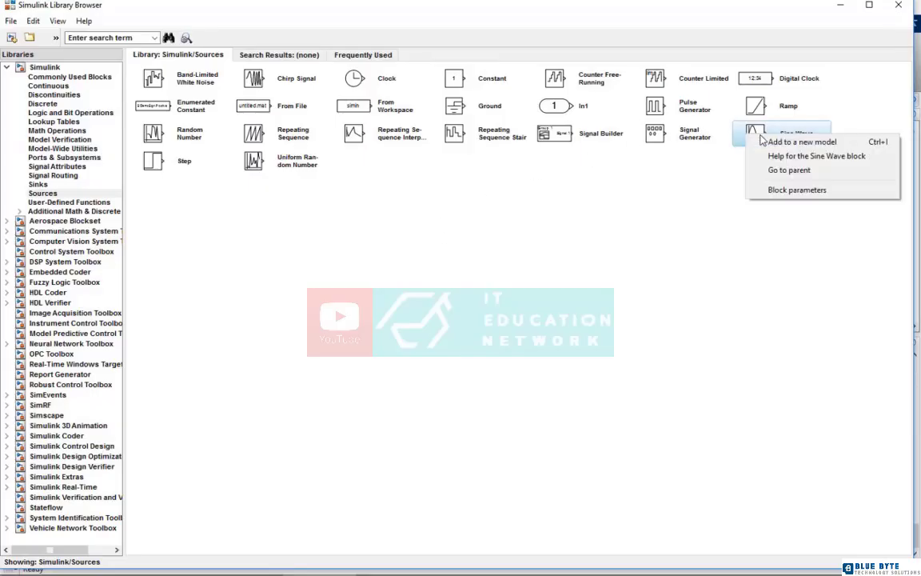
left_click(775, 142)
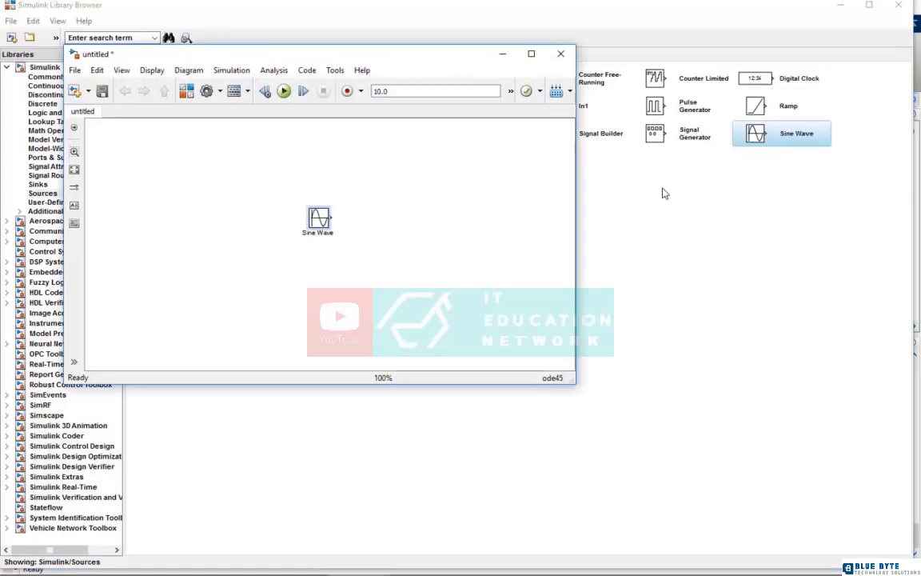
Add a Scope from the Commonly Used Blocks library to the untitled model and place it to the right of the Sine Wave block
left_click(55, 77)
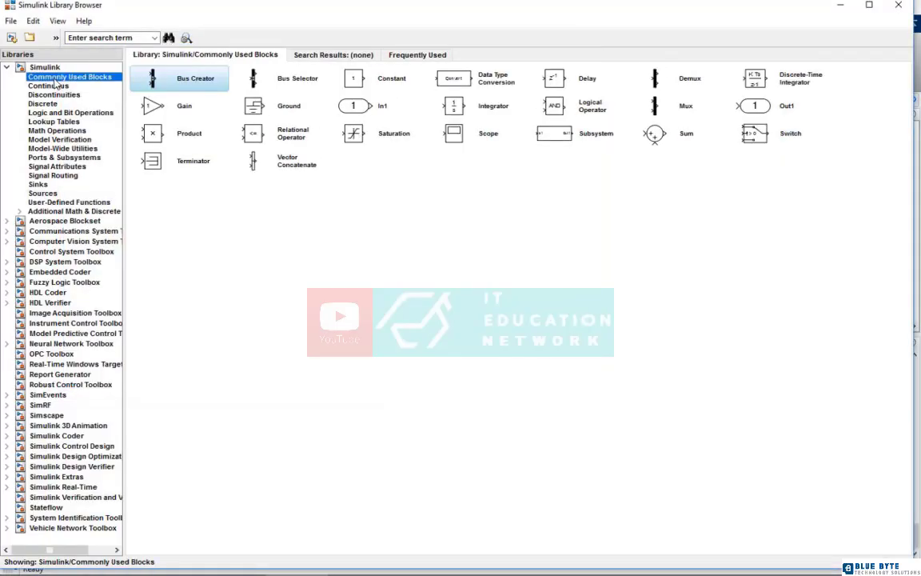
right_click(445, 134)
left_click(472, 142)
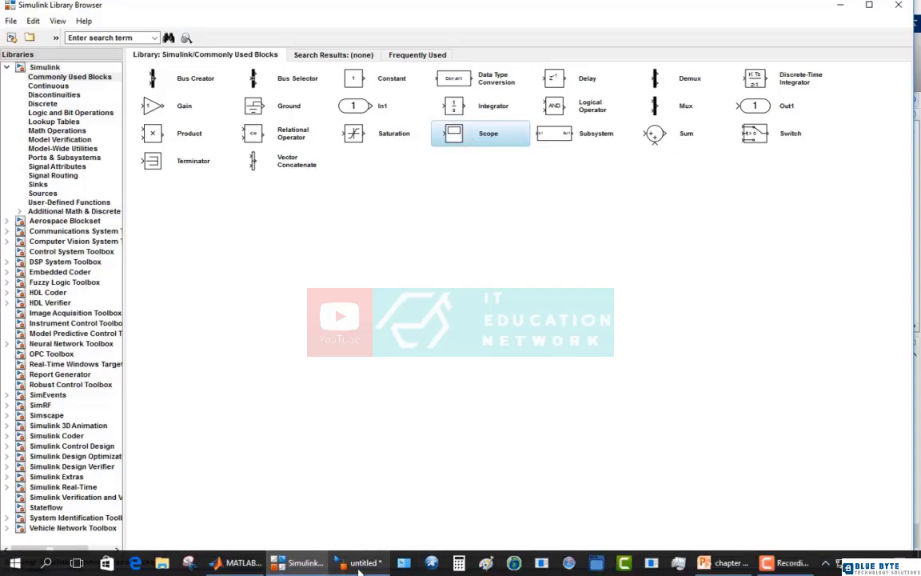
left_click(360, 567)
left_click_drag(320, 218, 431, 219)
Set the Scope's number of axes to 3 and close the Scope window
double_click(426, 217)
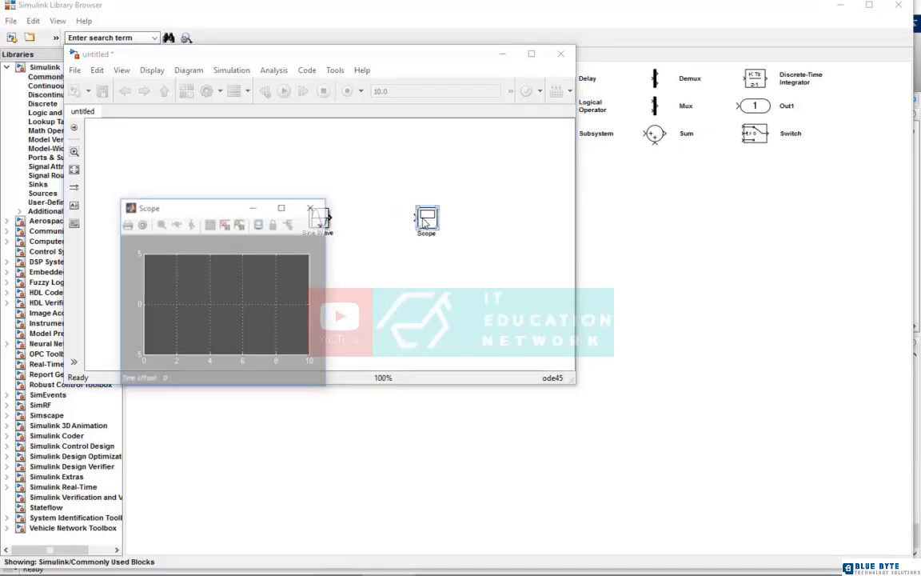
left_click(143, 224)
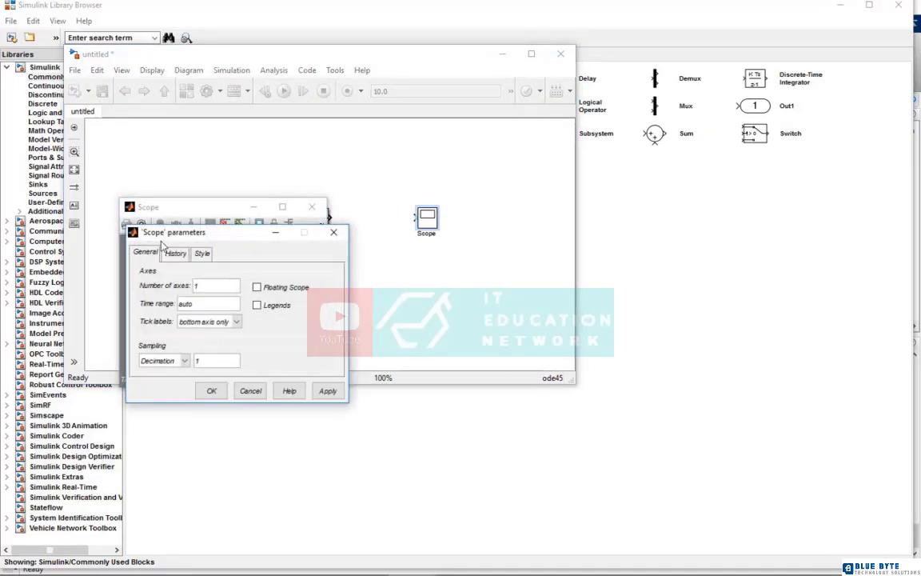
left_click(193, 288)
type("3")
left_click(211, 391)
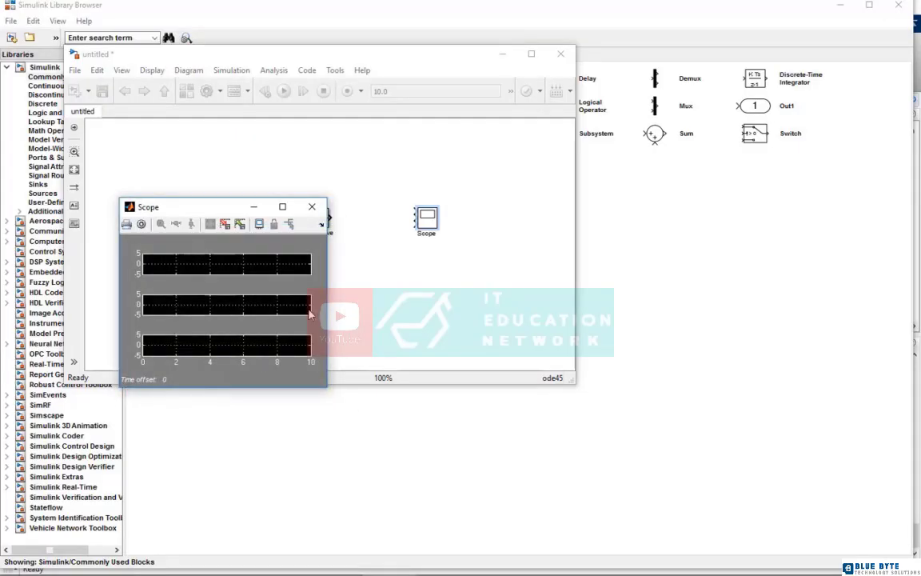
left_click(312, 207)
Copy the Sine Wave block twice and arrange the three sine sources in a vertical column
left_click_drag(318, 216, 292, 307)
left_click_drag(290, 211, 280, 215)
left_click_drag(291, 302, 284, 302)
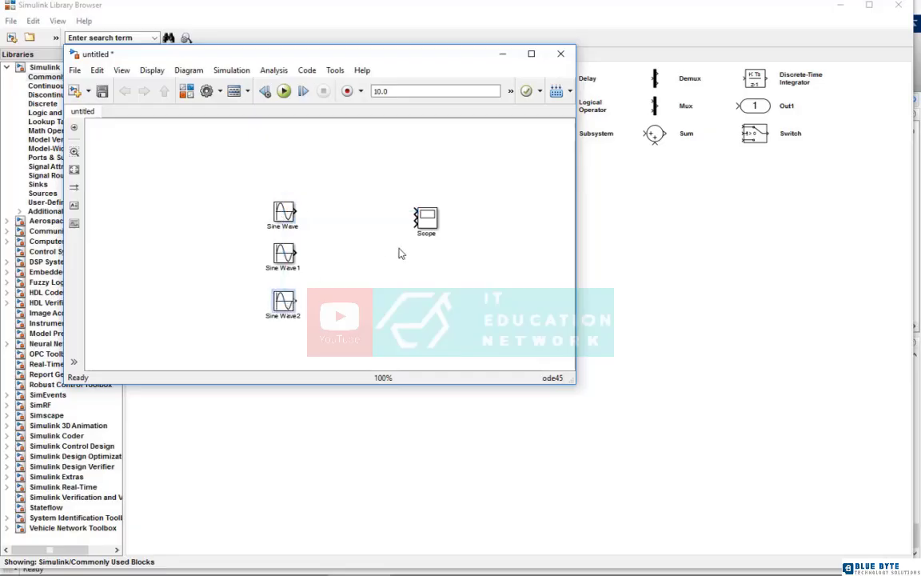
Enlarge the Scope block and connect the three Sine Wave outputs to its three inputs in order
left_click(432, 228)
left_click_drag(439, 232, 479, 289)
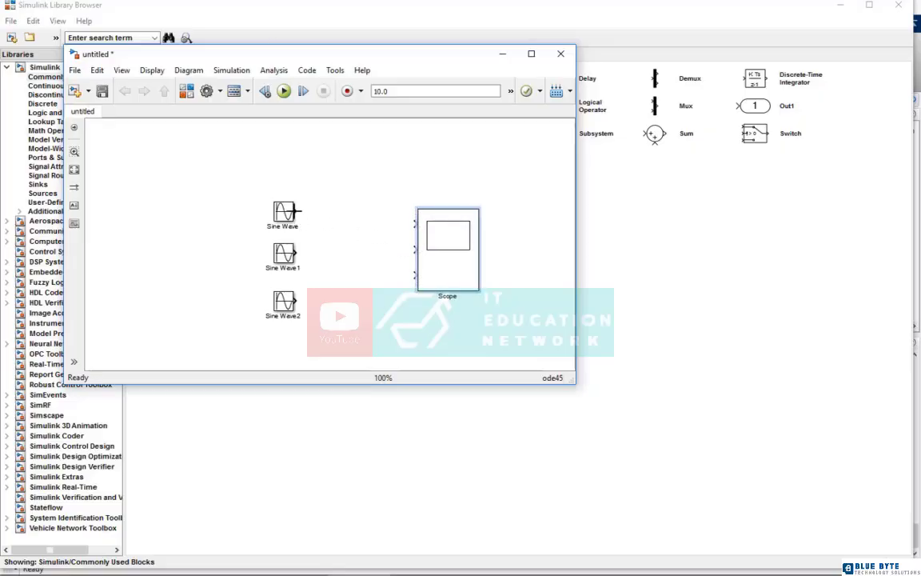
left_click_drag(296, 212, 378, 210)
mouse_move(297, 252)
left_mouse_down()
mouse_move(401, 259)
mouse_move(413, 251)
left_mouse_up()
left_click_drag(297, 300, 461, 291)
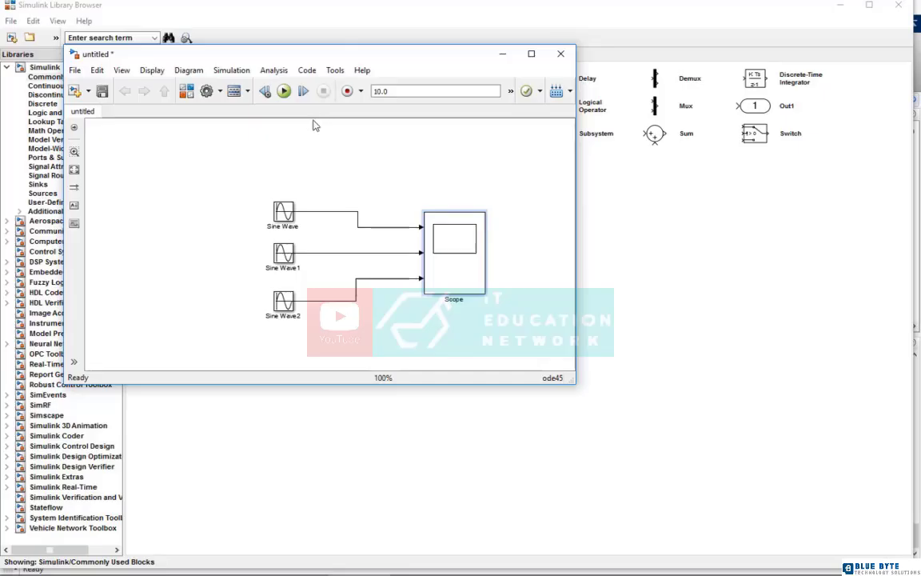
Accept the first Sine Wave block's default parameters and set the sample time of Sine Wave1 to 0.25
double_click(284, 212)
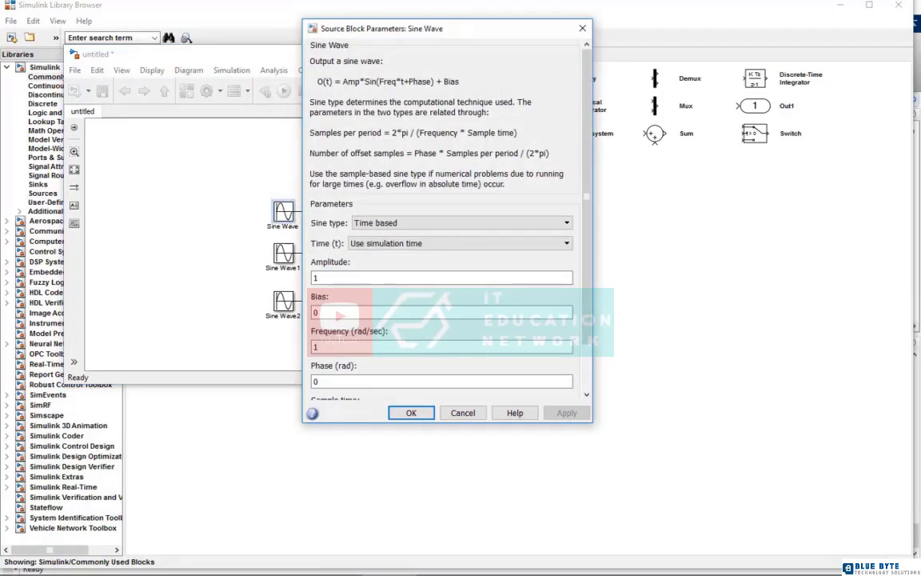
mouse_move(587, 298)
left_mouse_down()
mouse_move(587, 340)
mouse_move(585, 289)
left_mouse_up()
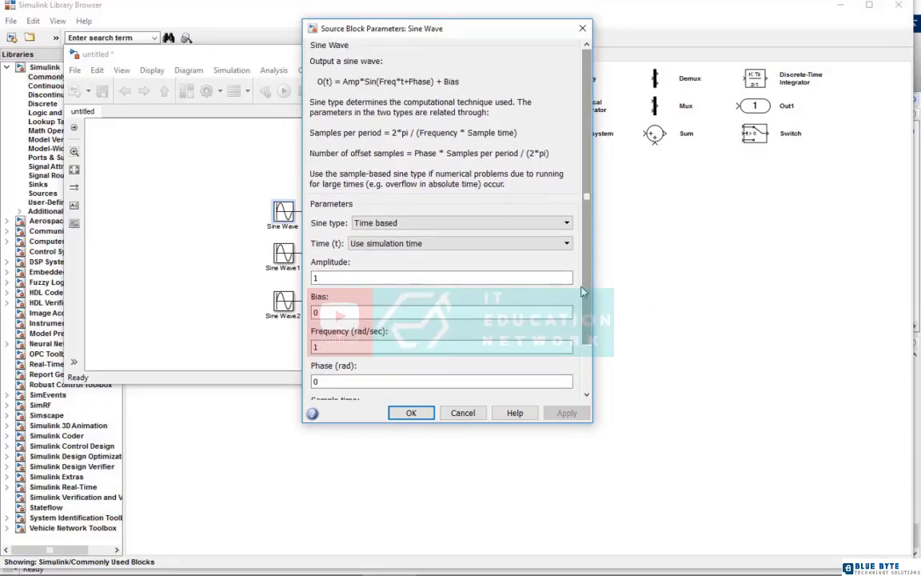
left_click(411, 413)
double_click(293, 261)
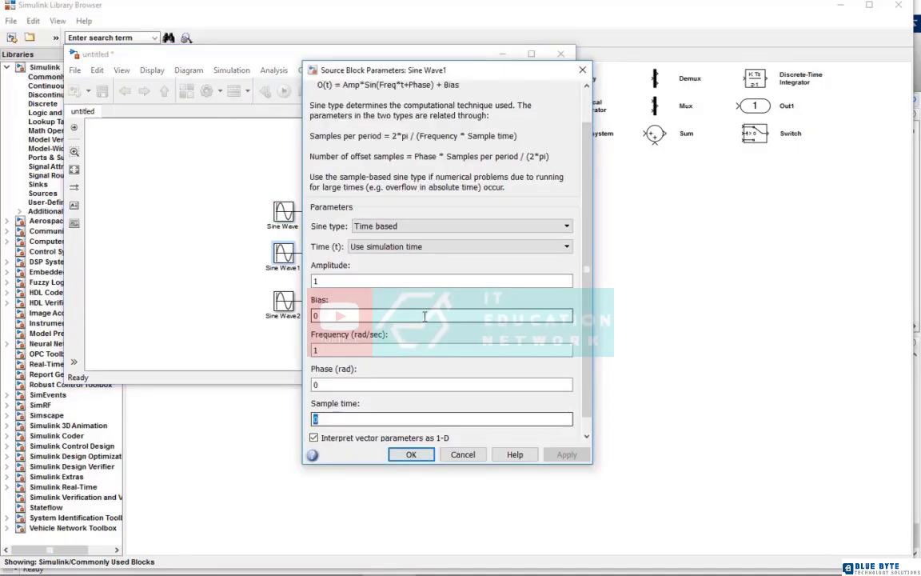
type("0.25")
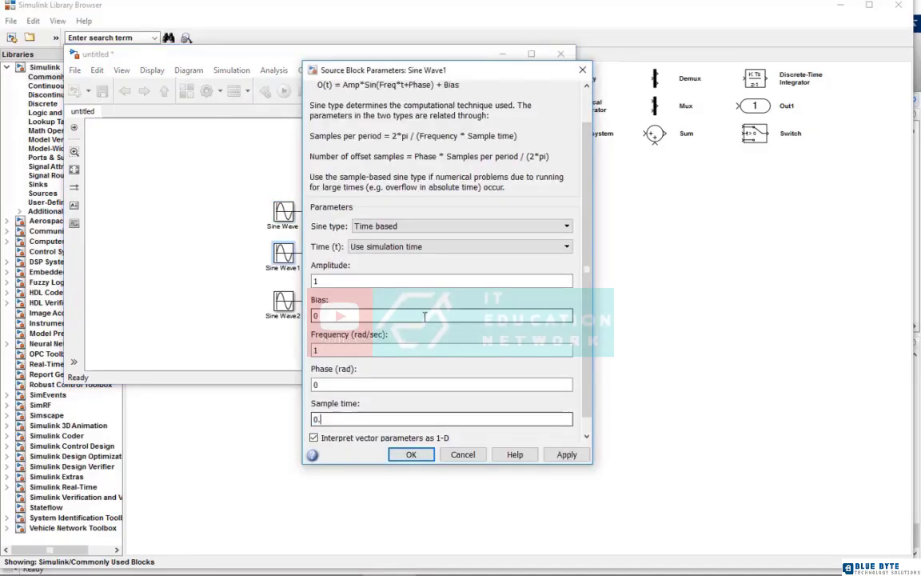
left_click(414, 455)
Set Sine Wave2 to the Sample based sine type with a sample time of 0.25
double_click(292, 313)
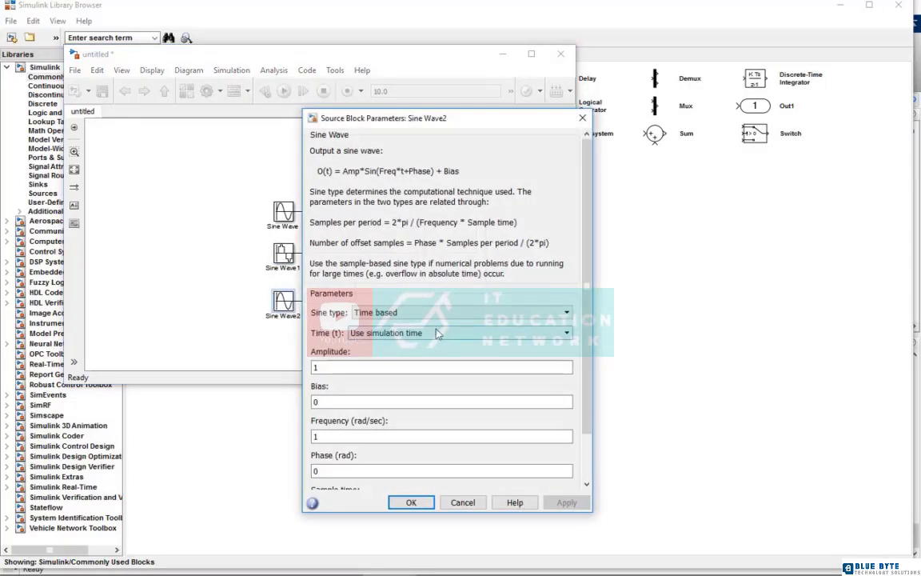
left_click(392, 333)
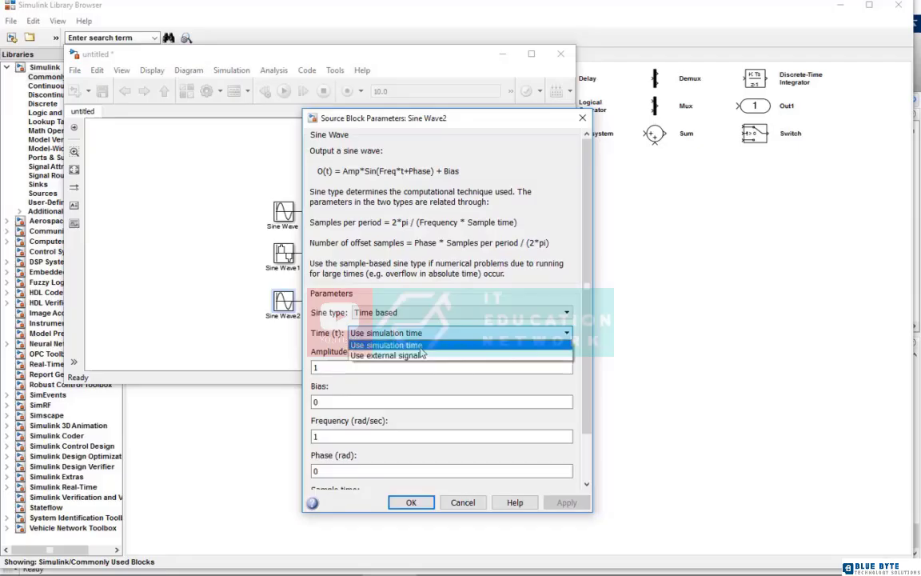
left_click(424, 314)
left_click(411, 336)
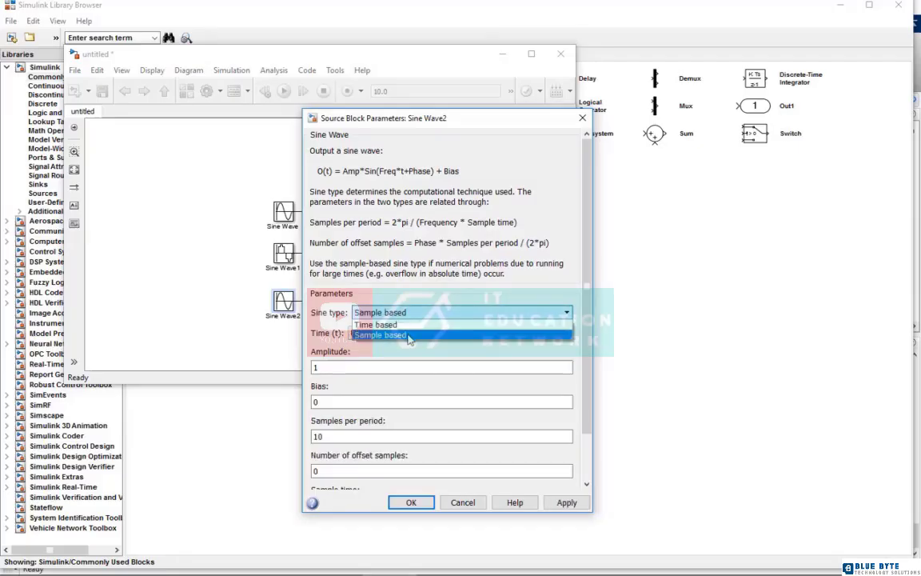
scroll(554, 361, "down", 2)
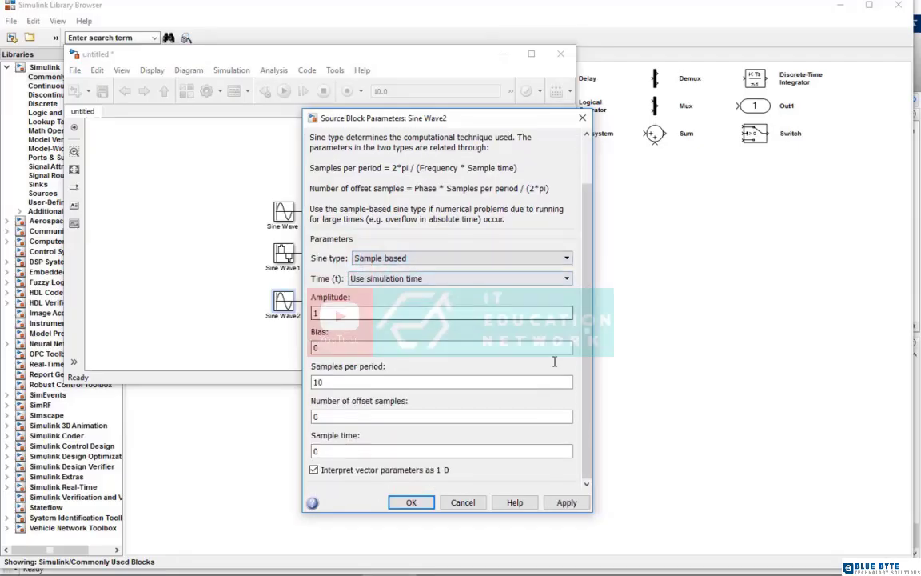
double_click(384, 452)
type("0.25")
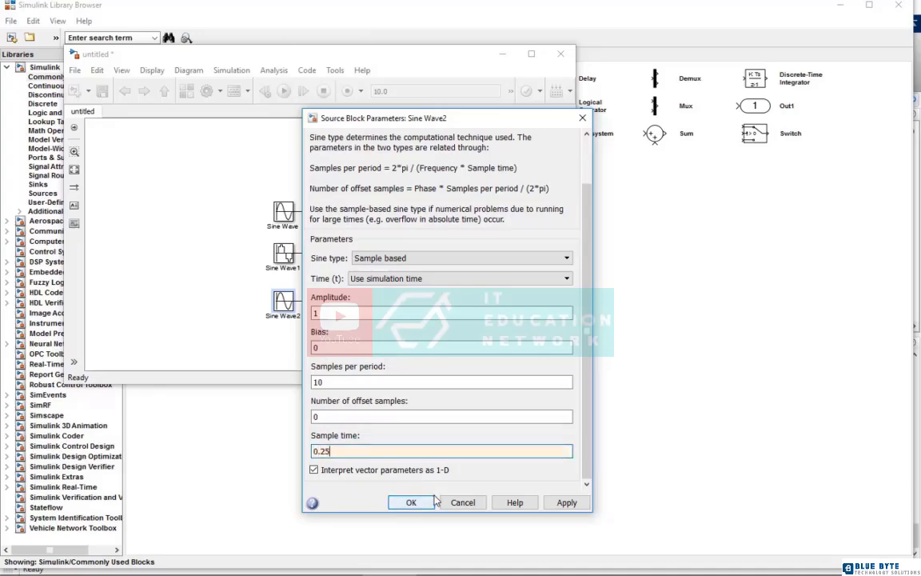
left_click(411, 502)
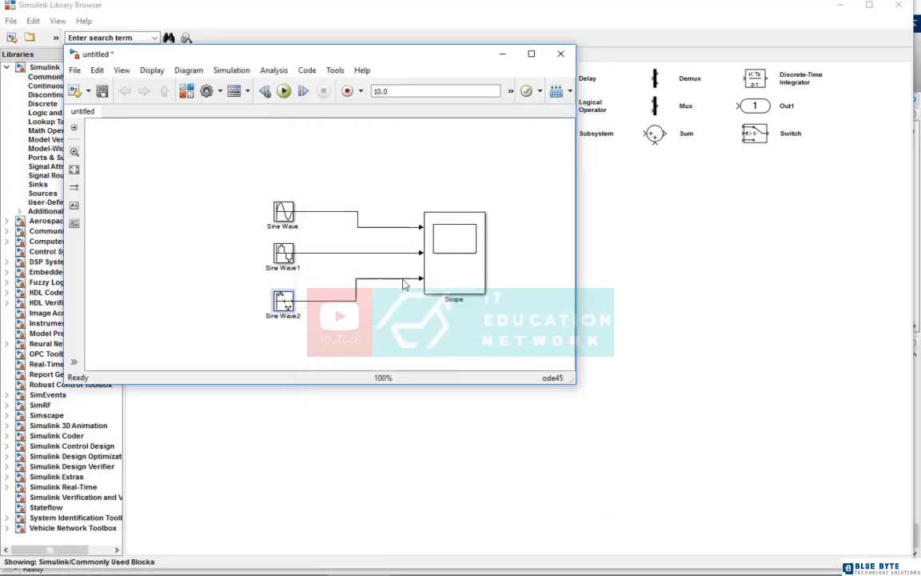
Run the simulation and view the three sine signals in the maximized, autoscaled Scope
left_click(284, 90)
left_click(452, 266)
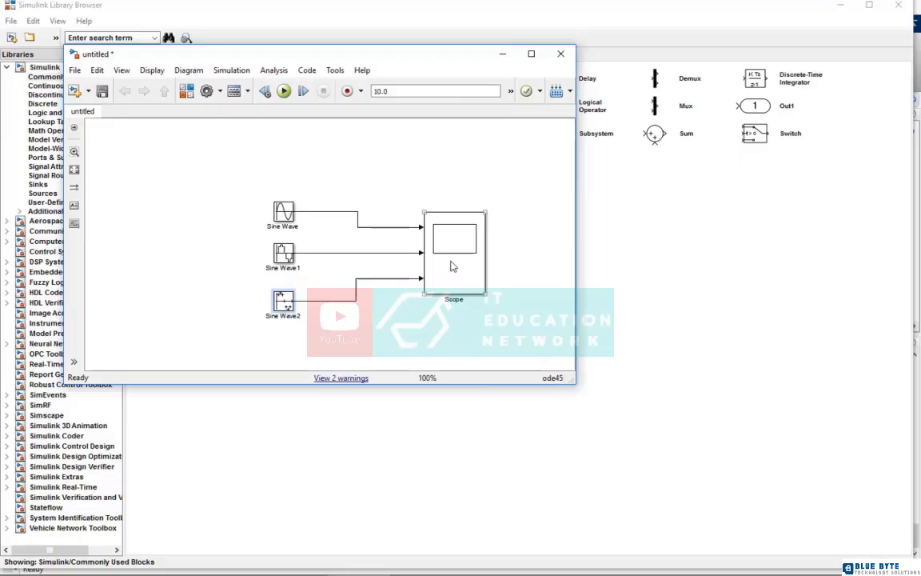
double_click(452, 267)
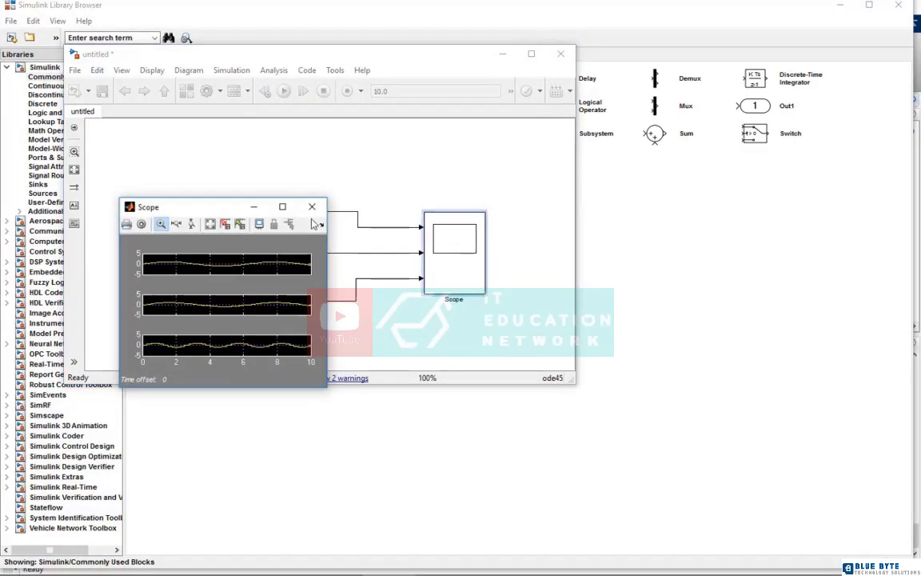
left_click(284, 204)
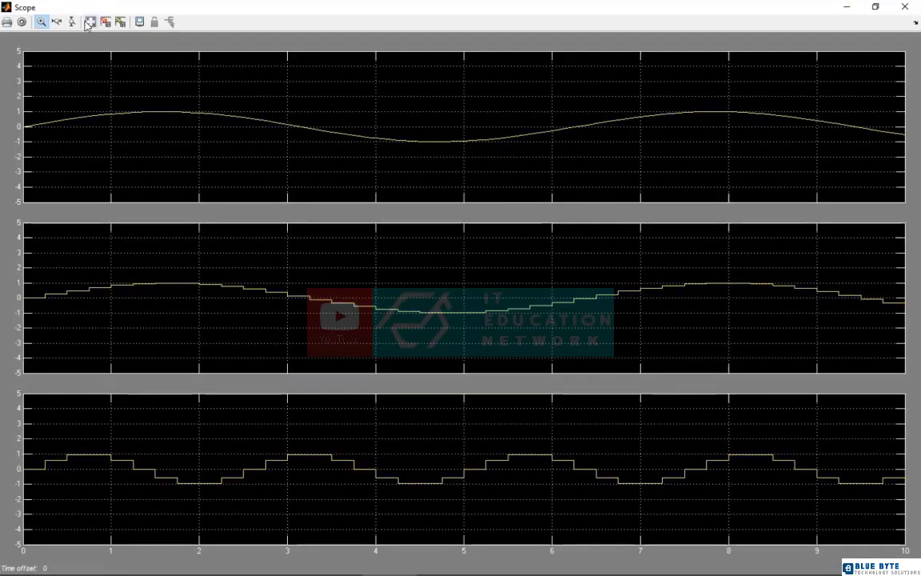
left_click(90, 21)
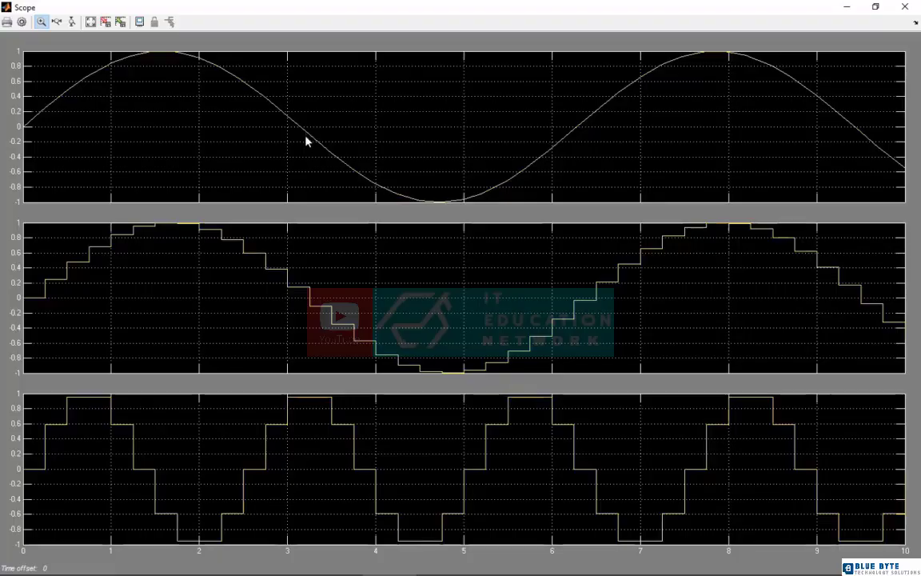
Close the Scope, view the whole three-sine model in a maximized window, and close the model without saving it
left_click(908, 5)
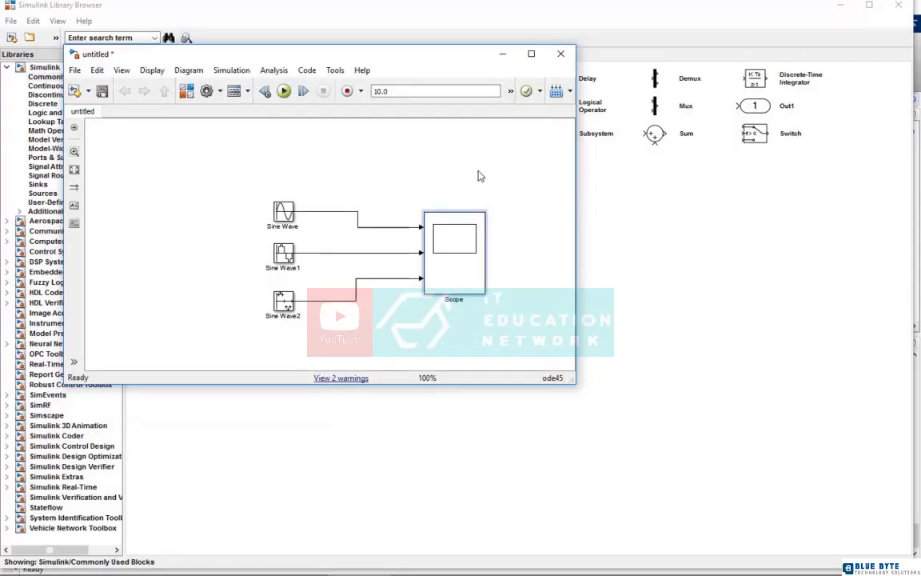
left_click(531, 54)
left_click(11, 120)
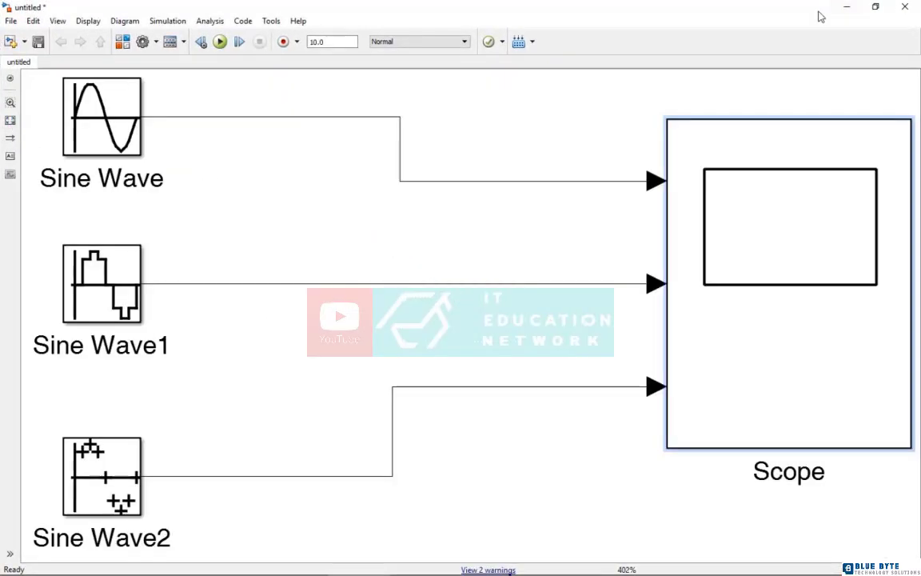
left_click(905, 7)
left_click(456, 300)
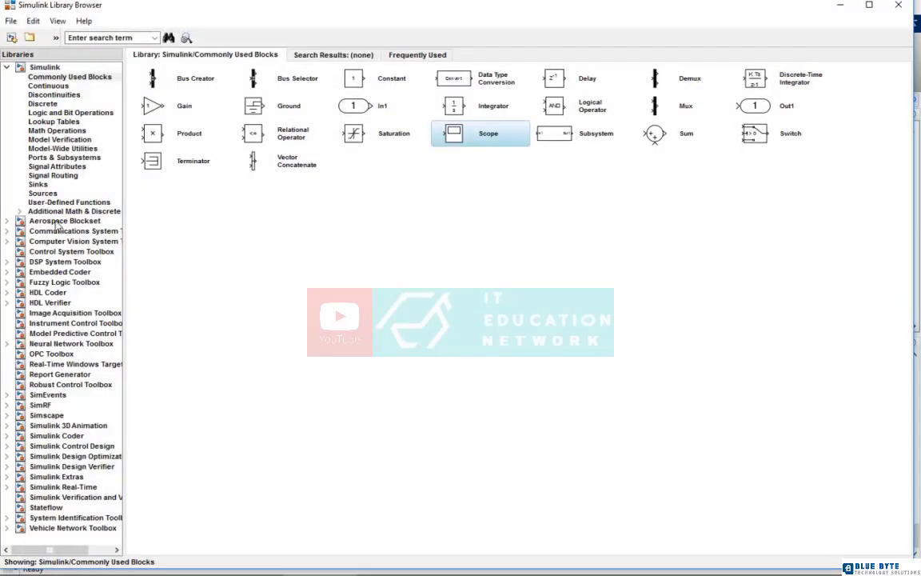
Add a Repeating Sequence block from the Sources library to a new model and maximize the model window
left_click(44, 193)
left_click(296, 138)
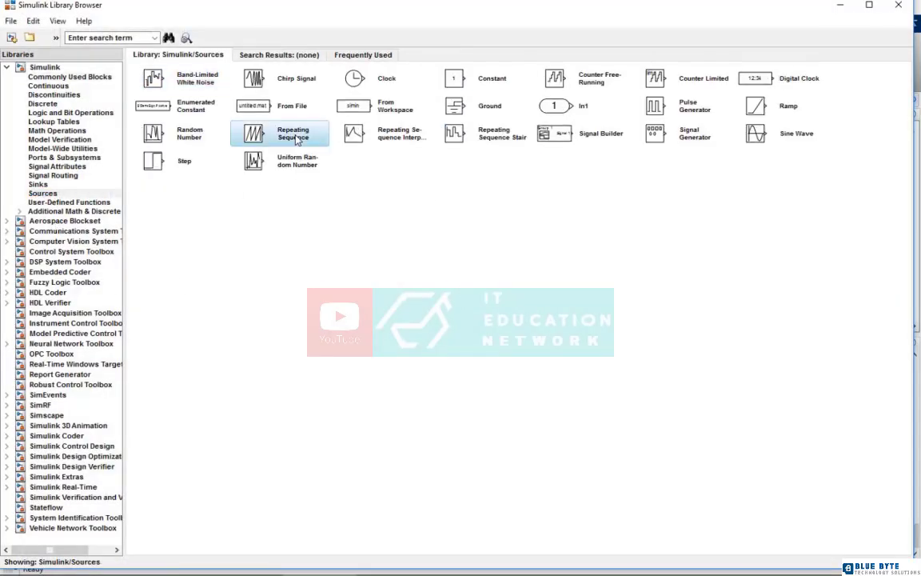
right_click(299, 138)
left_click(319, 145)
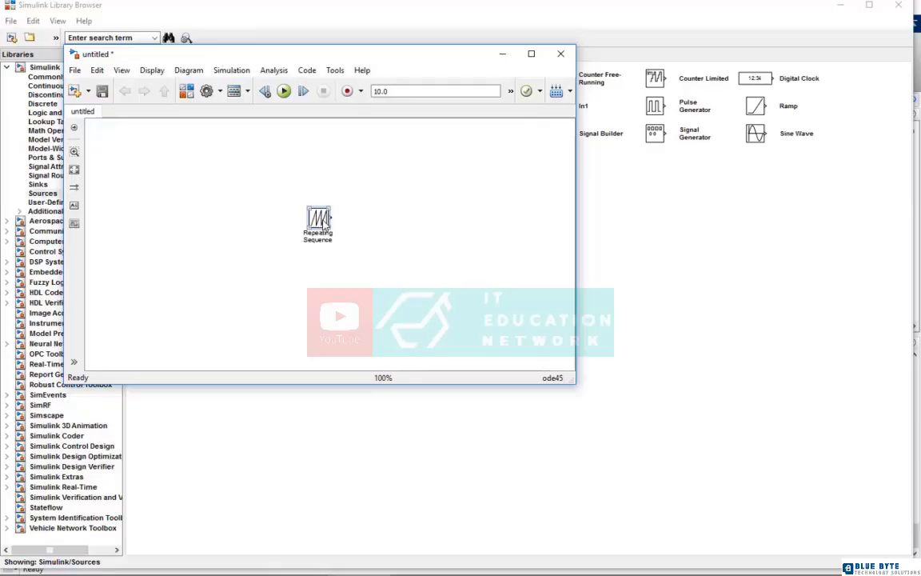
left_click(531, 53)
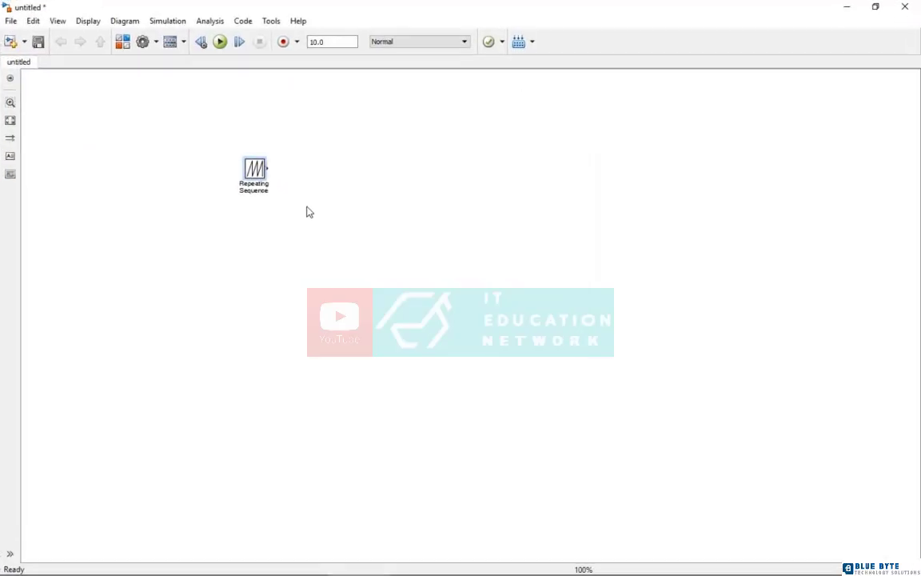
Review the Repeating Sequence block's time and output values, and place a second Repeating Sequence block below the first
double_click(255, 172)
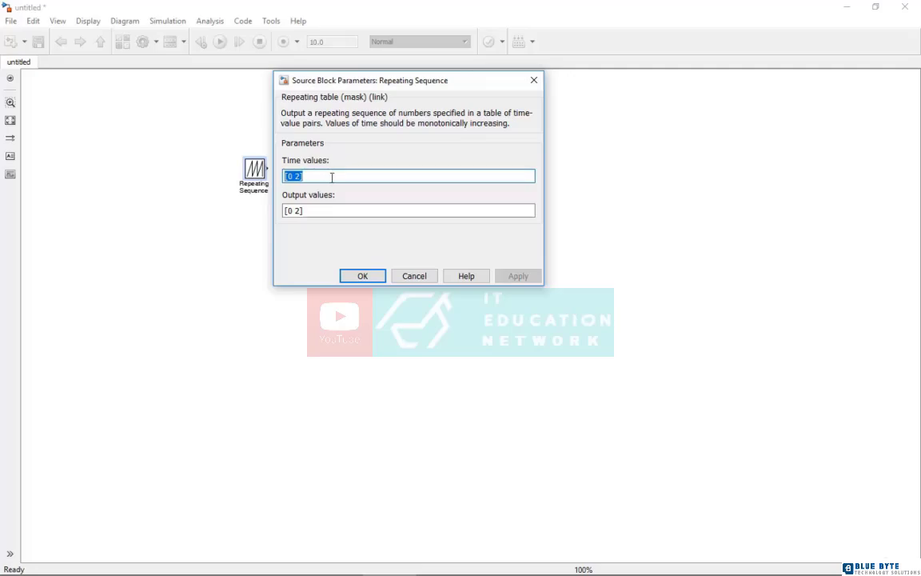
left_click(363, 276)
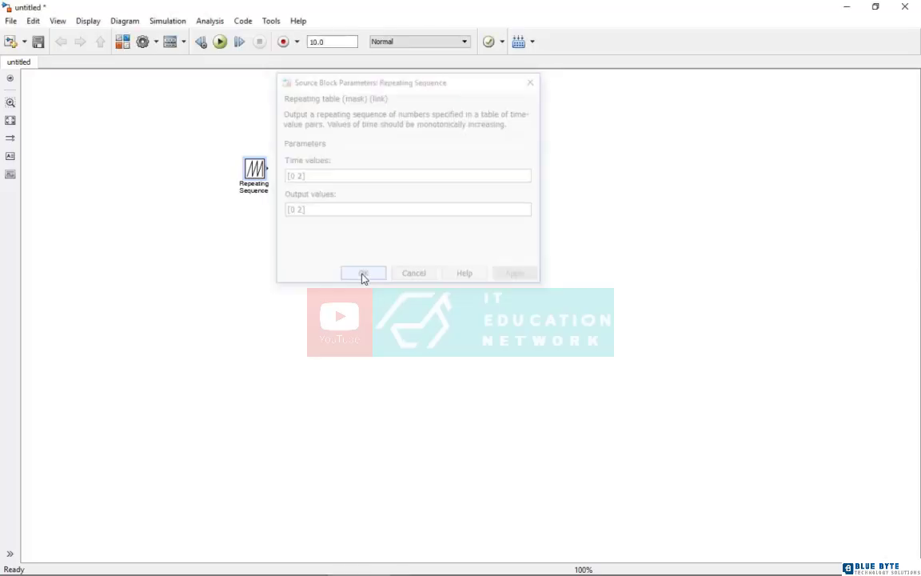
left_click_drag(256, 173, 211, 255)
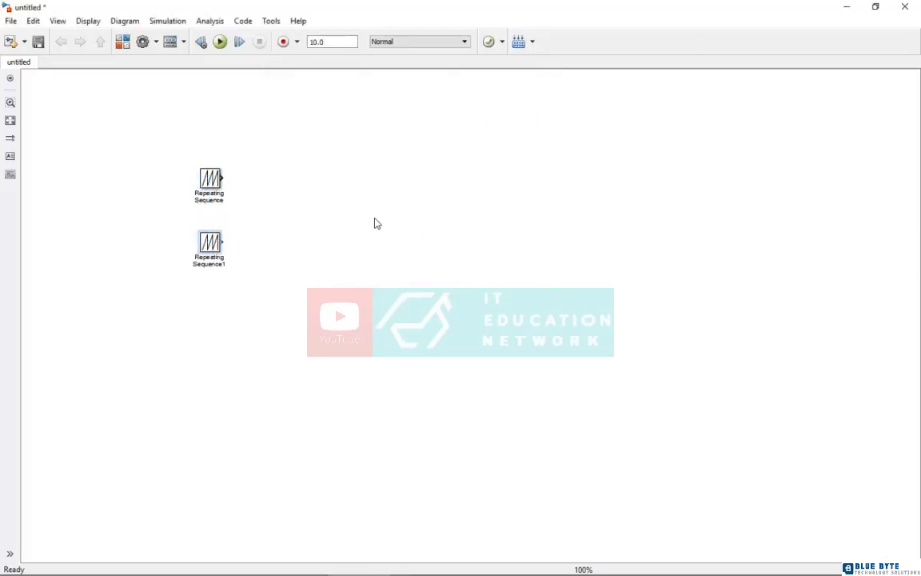
Add a Scope block from the Commonly Used Blocks library to the model and place it level with the first Repeating Sequence block
left_click(849, 9)
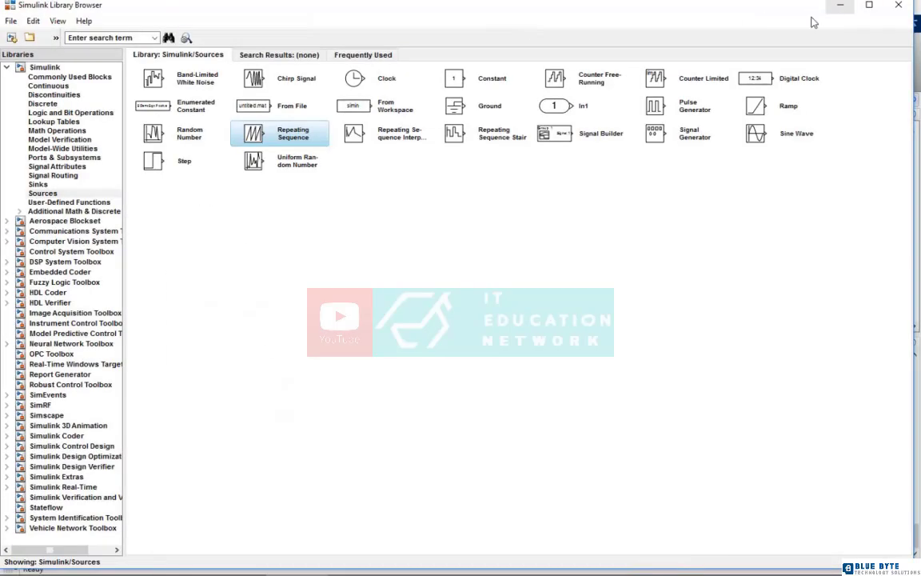
left_click(64, 77)
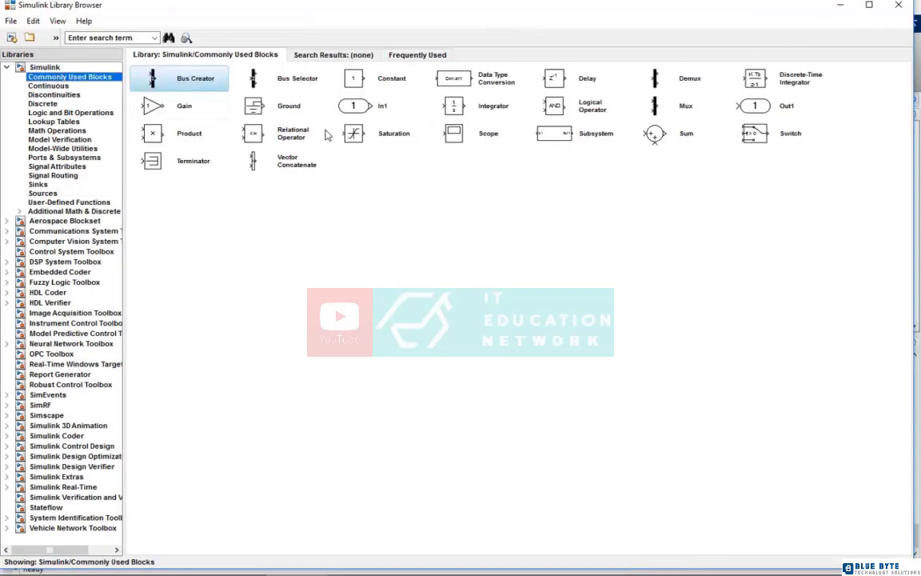
right_click(447, 136)
left_click(482, 143)
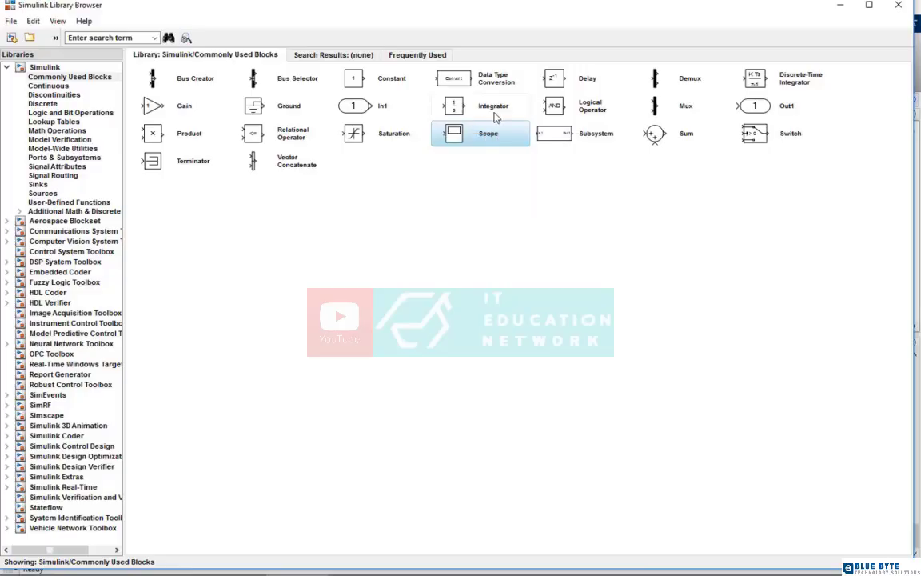
left_click(360, 565)
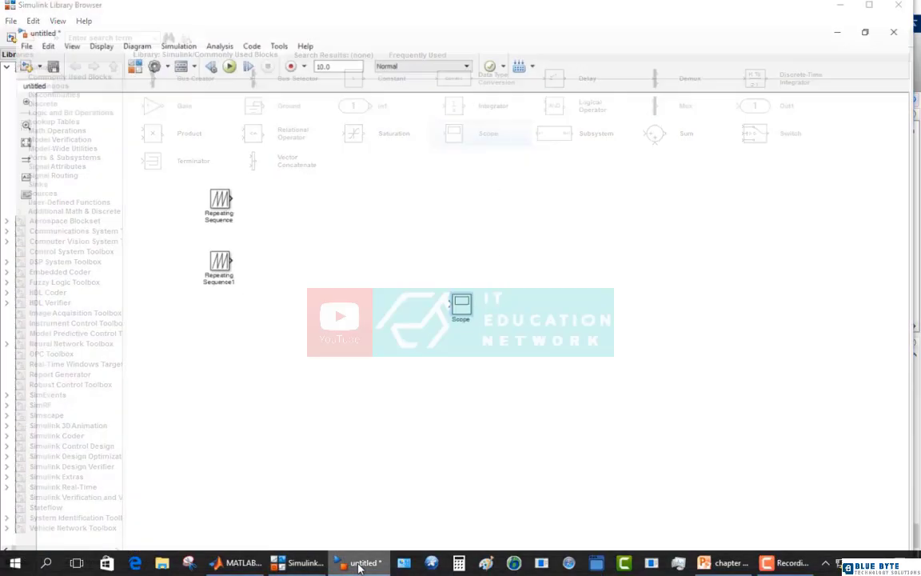
left_click_drag(459, 290, 458, 183)
Set the Scope's number of axes to 2 and close its display window
double_click(459, 183)
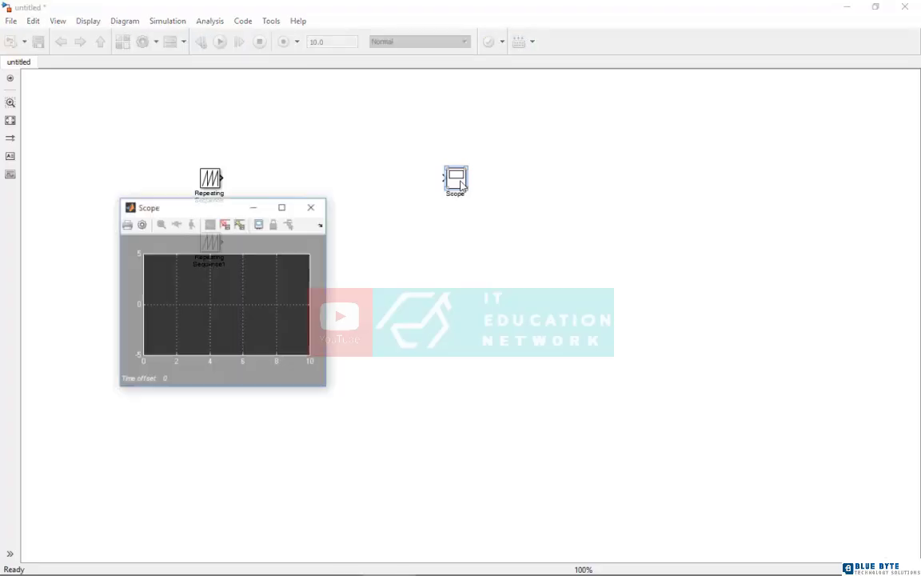
left_click(141, 224)
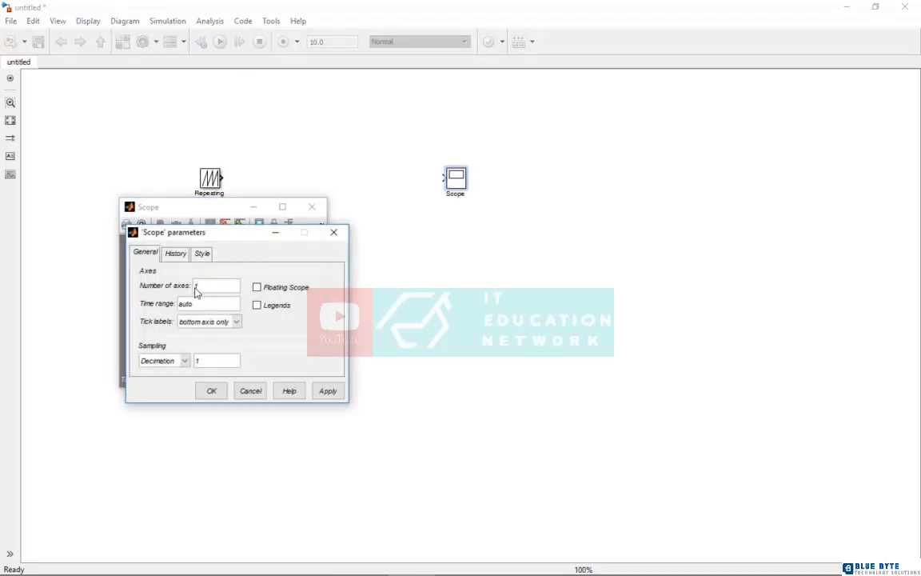
type("2")
left_click(211, 390)
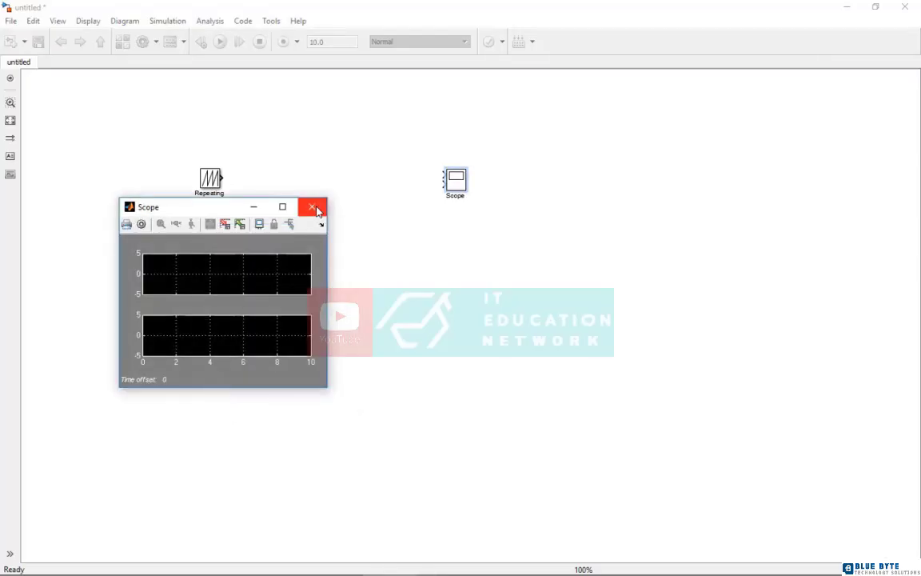
left_click(311, 206)
Connect Repeating Sequence to the Scope's first input and Repeating Sequence1 to its second, repositioning the Scope between the two source rows
left_click_drag(453, 180, 451, 222)
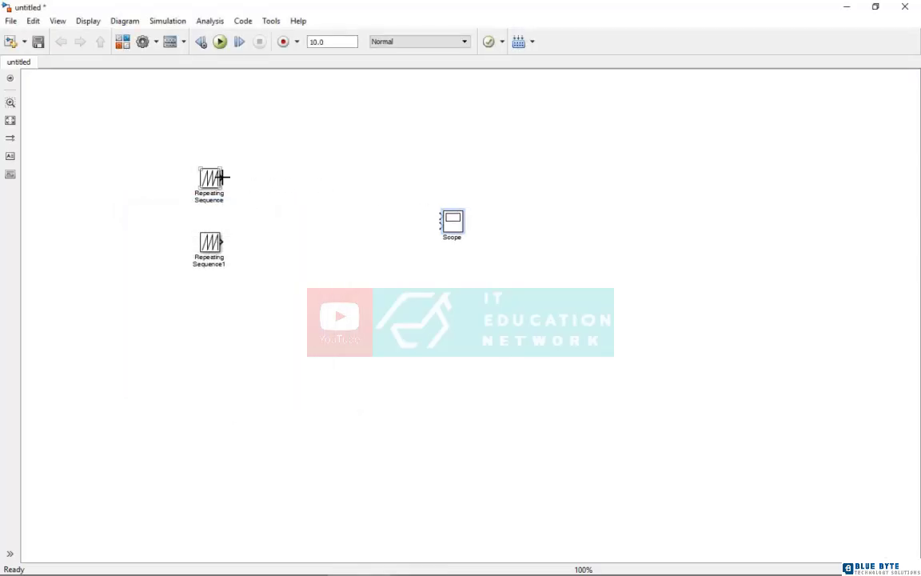
left_click_drag(222, 177, 439, 216)
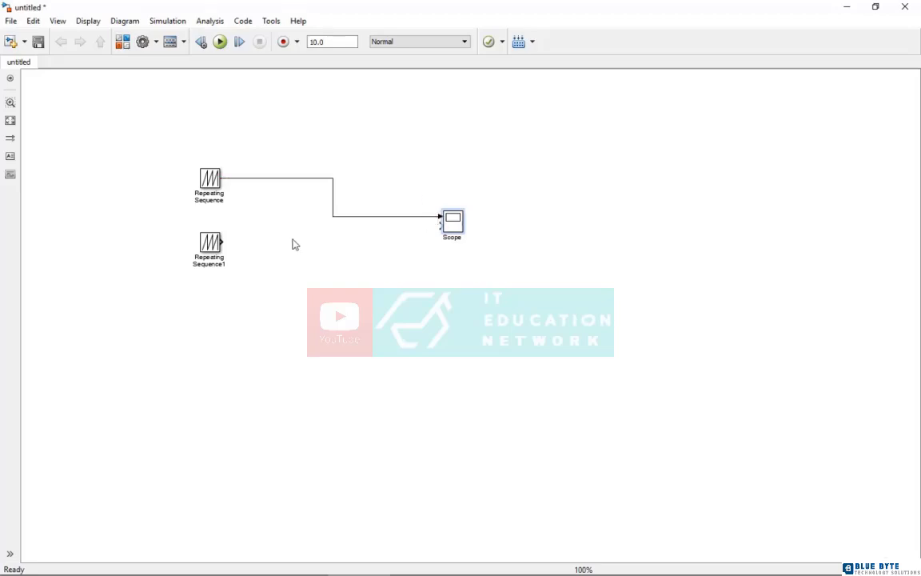
left_click_drag(220, 242, 471, 220)
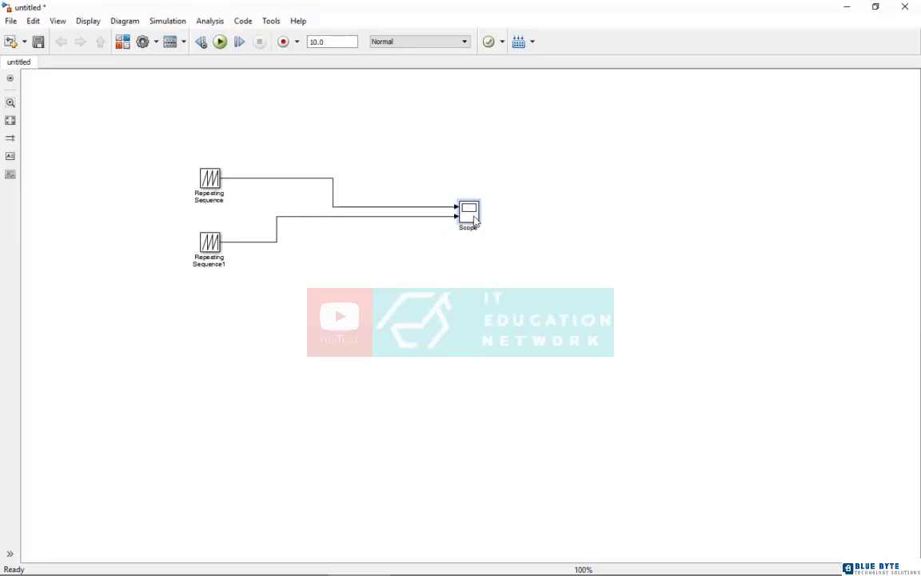
Check the first Repeating Sequence's parameters, and set Repeating Sequence1's time values to [0 1 2] and output values to [0 2 0]
double_click(209, 177)
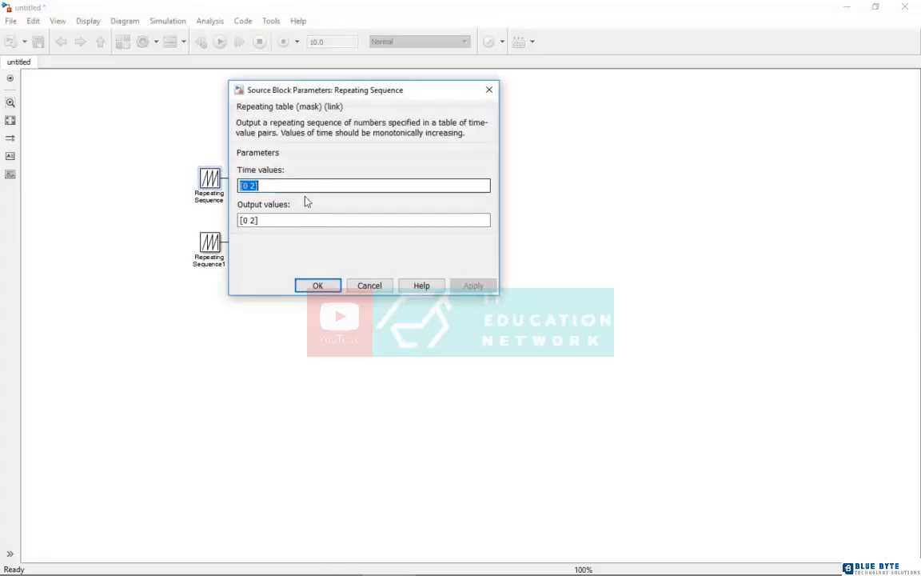
left_click(319, 286)
double_click(218, 250)
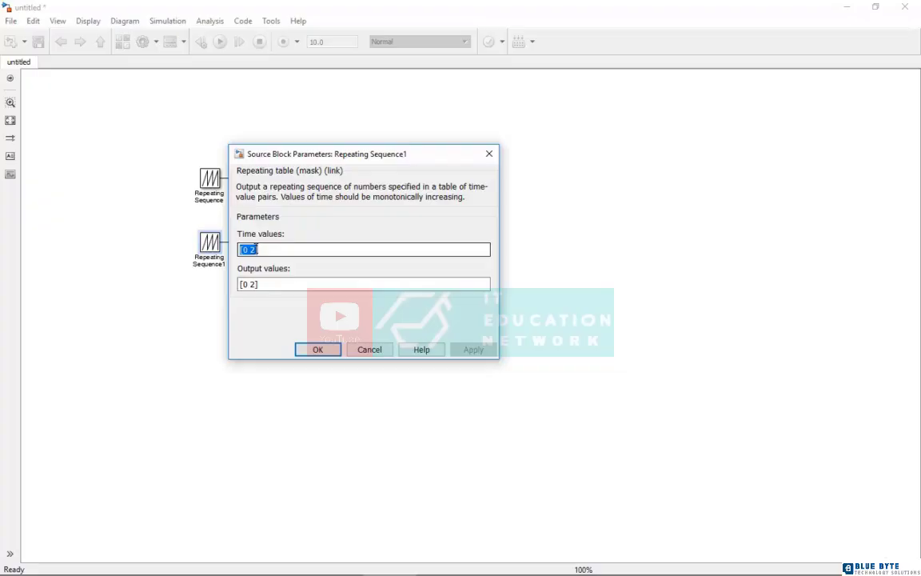
left_click(250, 250)
type("1")
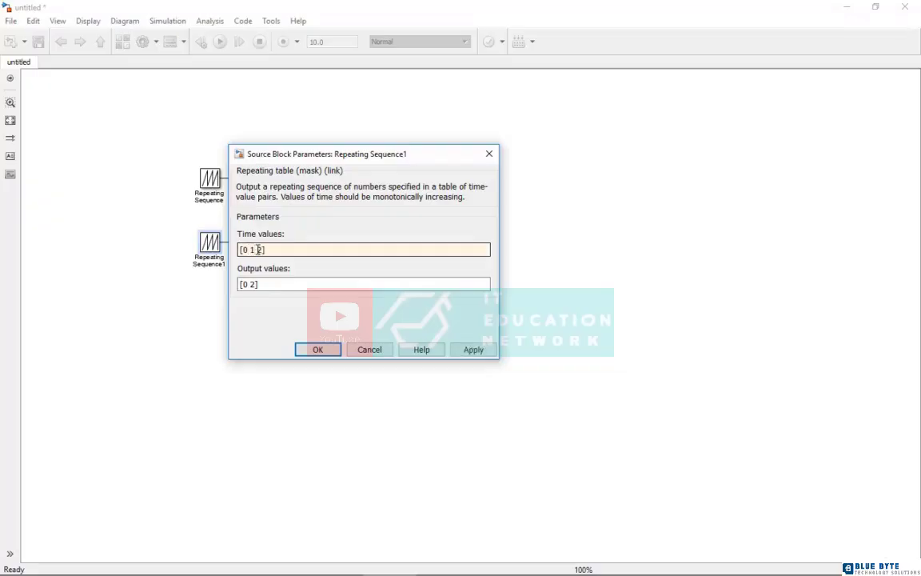
left_click(257, 287)
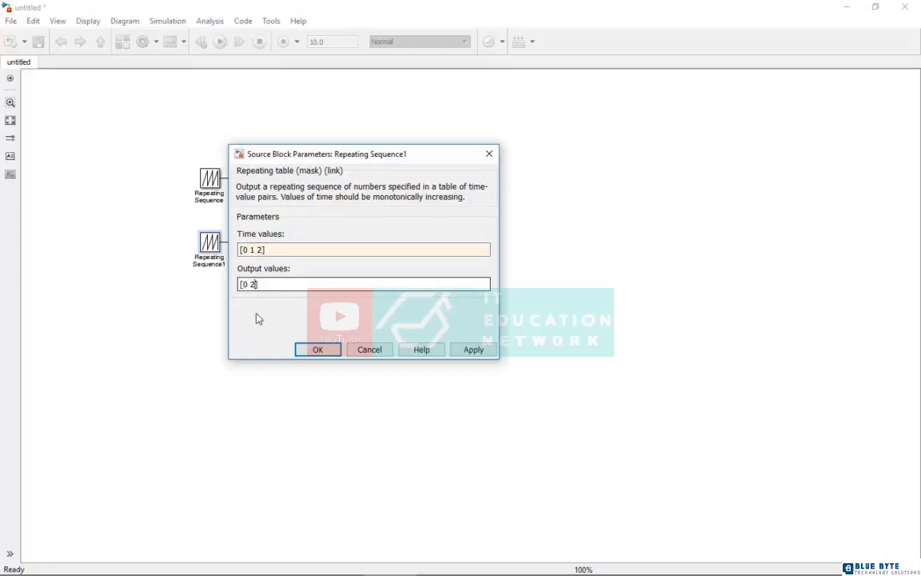
type("0")
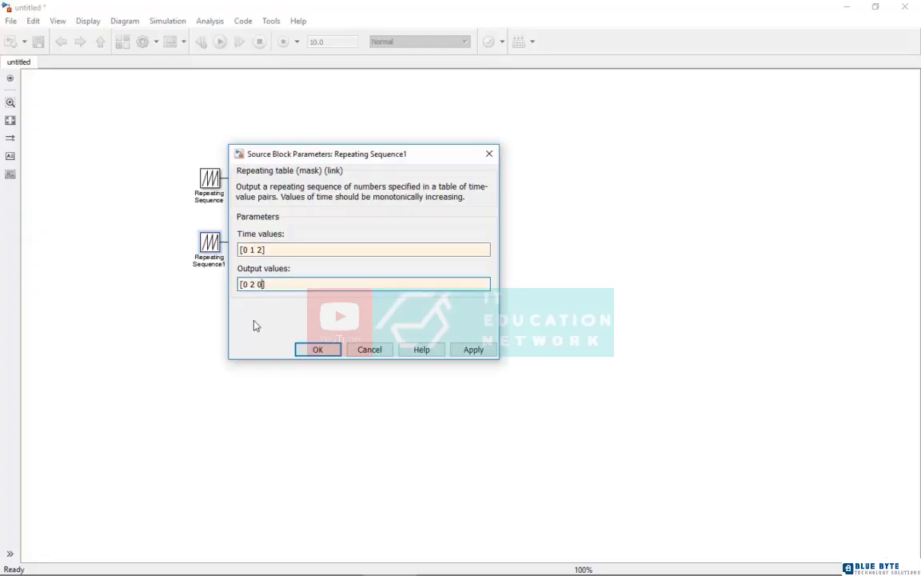
left_click(330, 350)
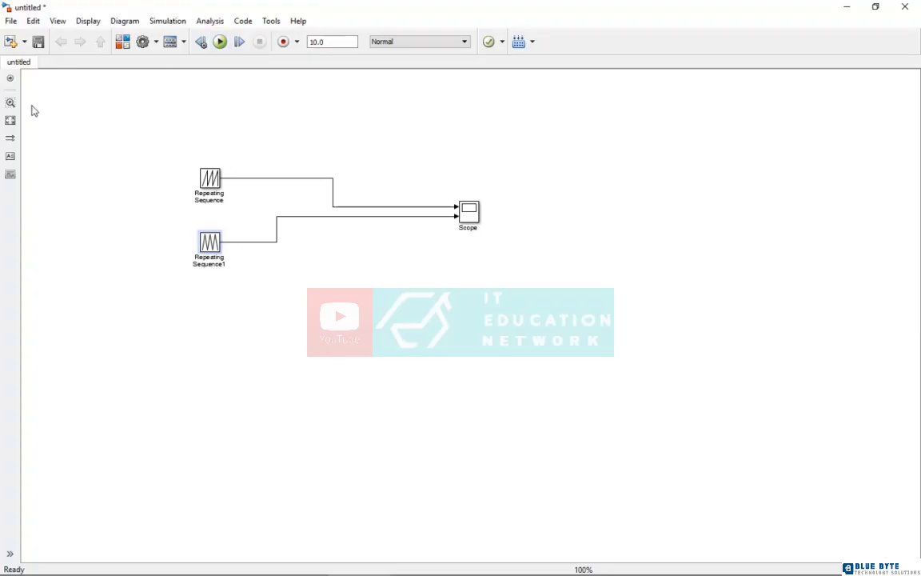
Fit the model to the window, run the simulation, and view both signals in the maximized, autoscaled Scope
left_click(10, 120)
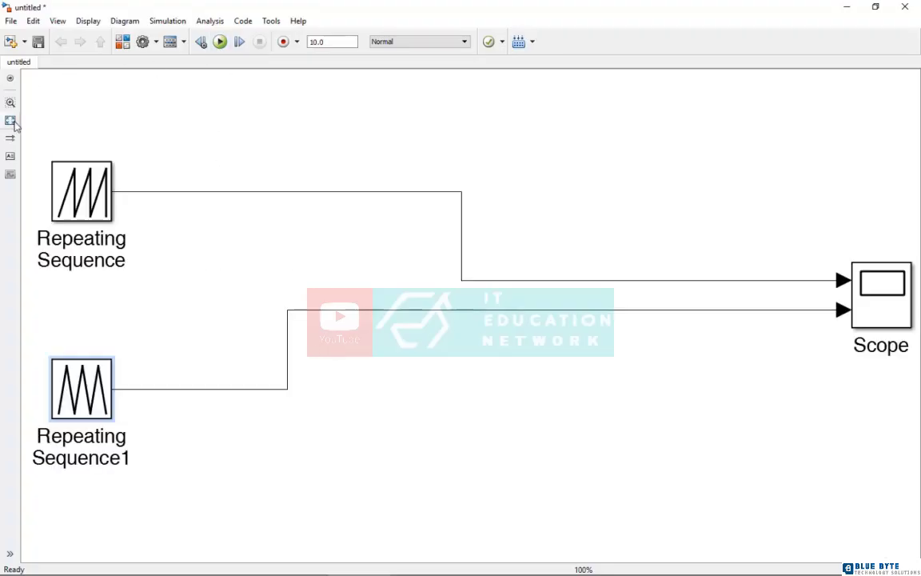
left_click(220, 41)
left_click(883, 321)
double_click(880, 317)
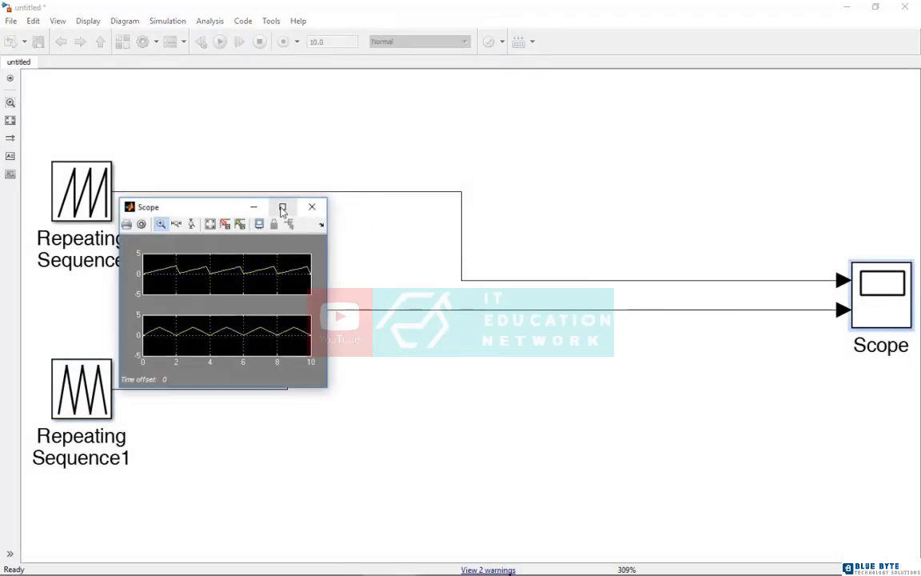
left_click(284, 207)
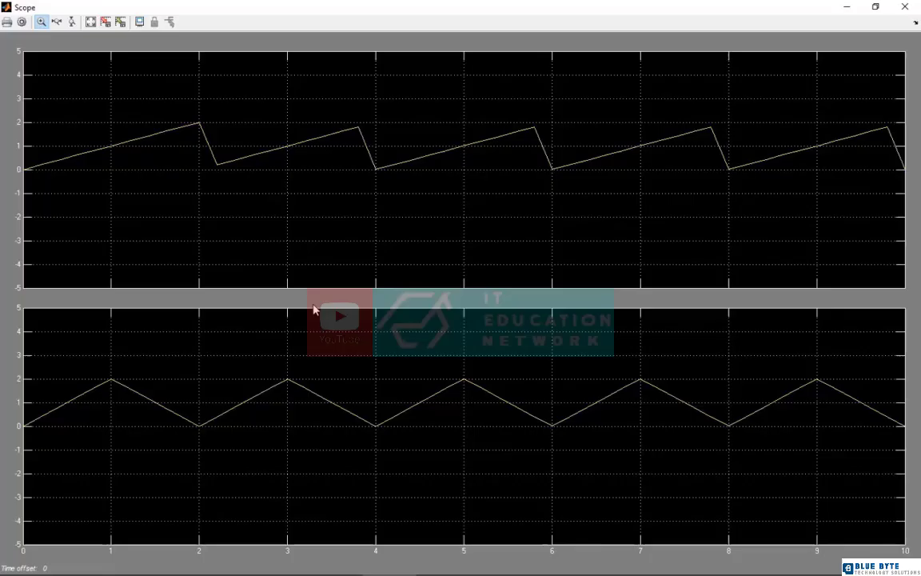
left_click(92, 23)
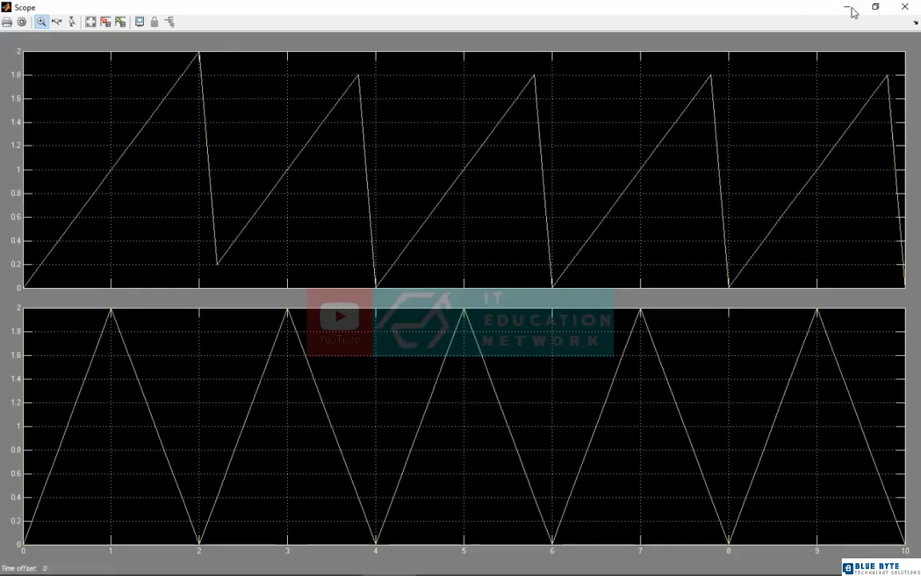
Restore the Scope window to its smaller size, compare its plots with the two source blocks in the model, and close it
left_click(877, 10)
left_click_drag(261, 200, 620, 144)
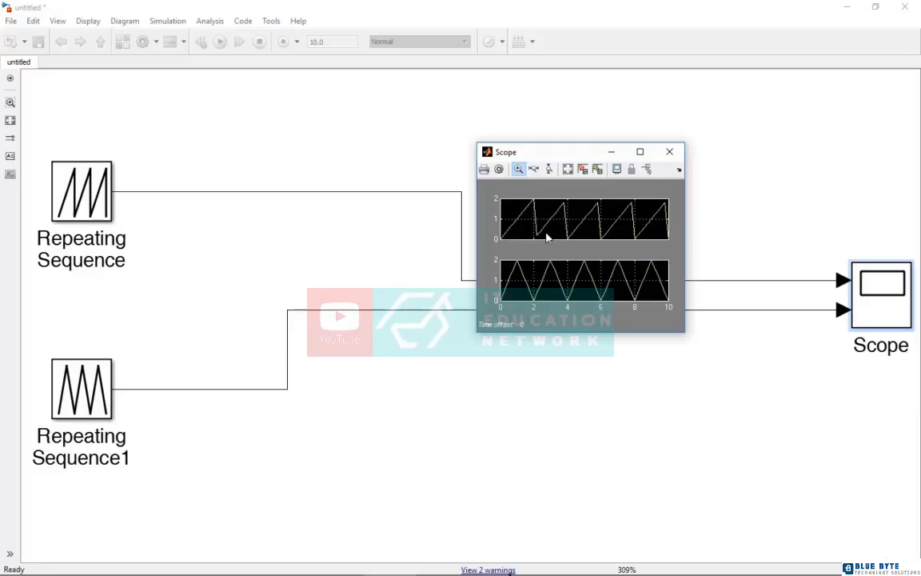
left_click(112, 200)
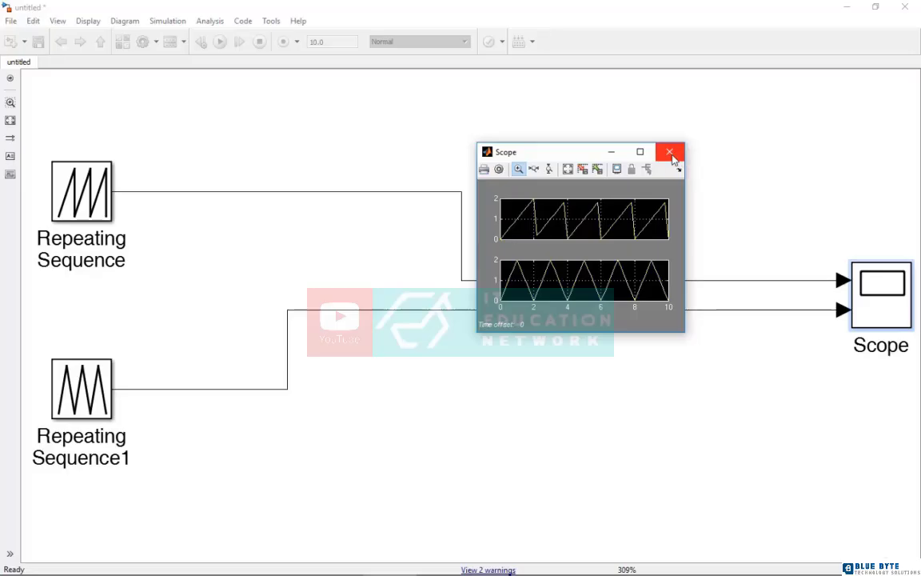
left_click(670, 154)
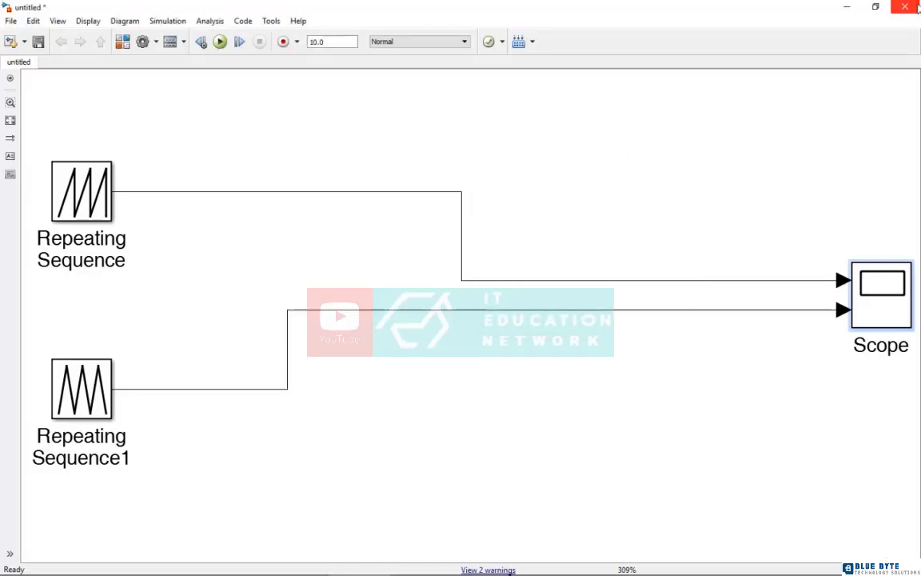
Close the Repeating Sequence model without saving it
left_click(916, 8)
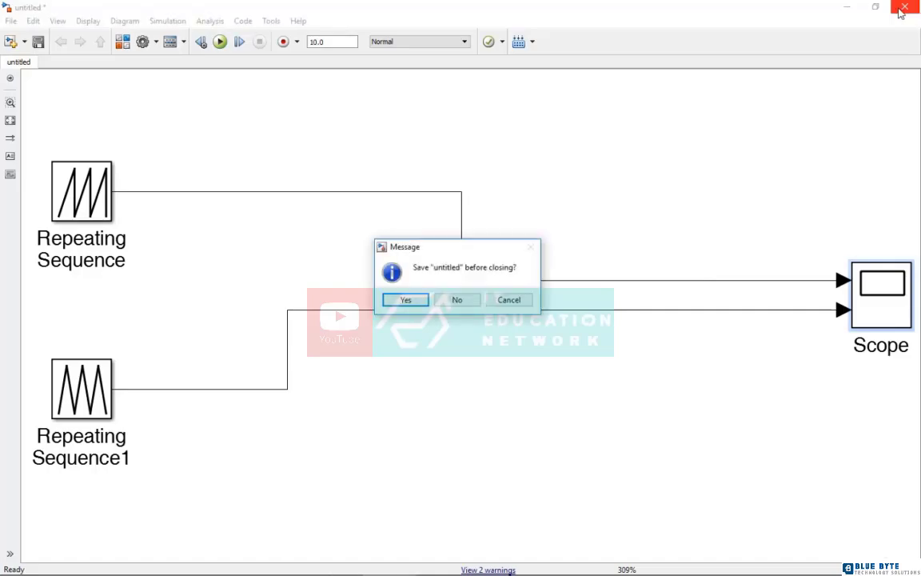
left_click(509, 300)
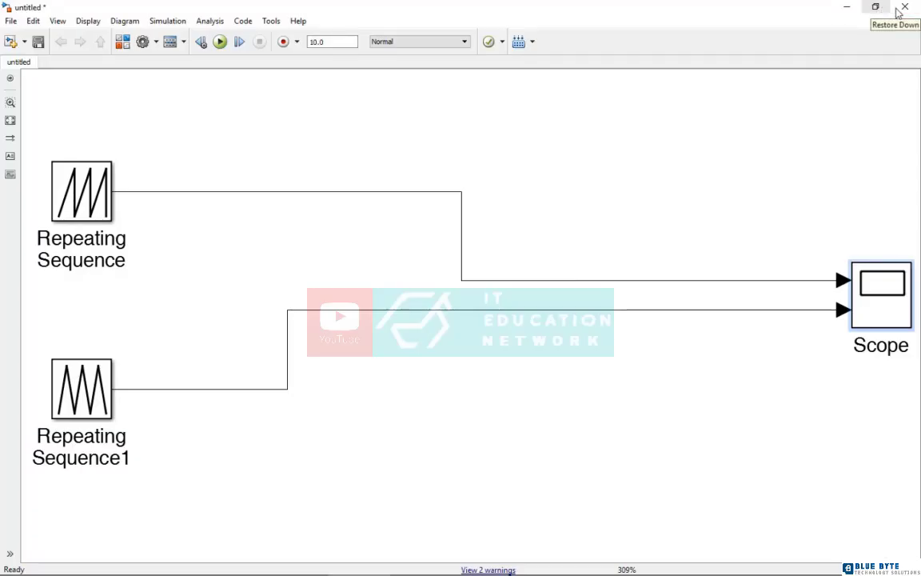
left_click(918, 8)
left_click(473, 301)
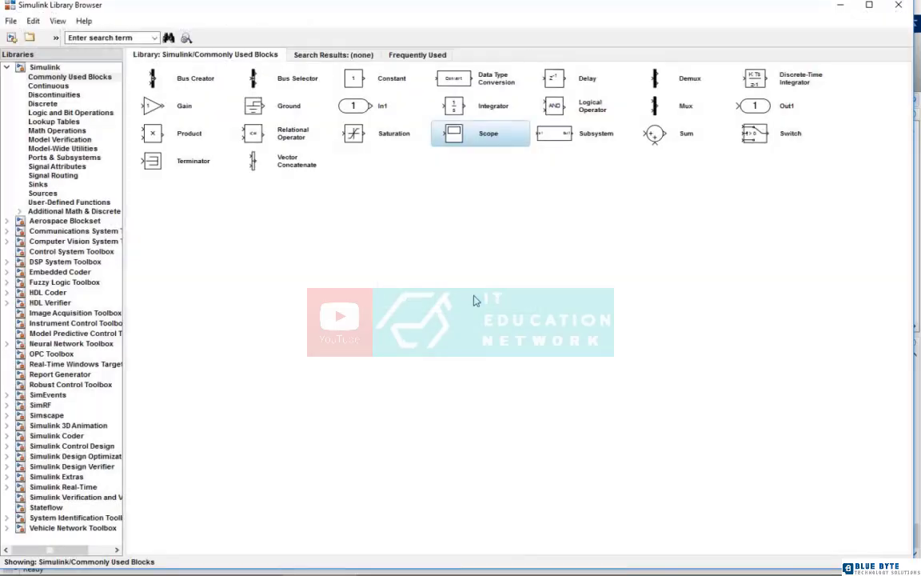
Add a Chirp Signal block from the Sources library to a new model, maximize the model window, and review the block's parameters
left_click(48, 193)
right_click(273, 78)
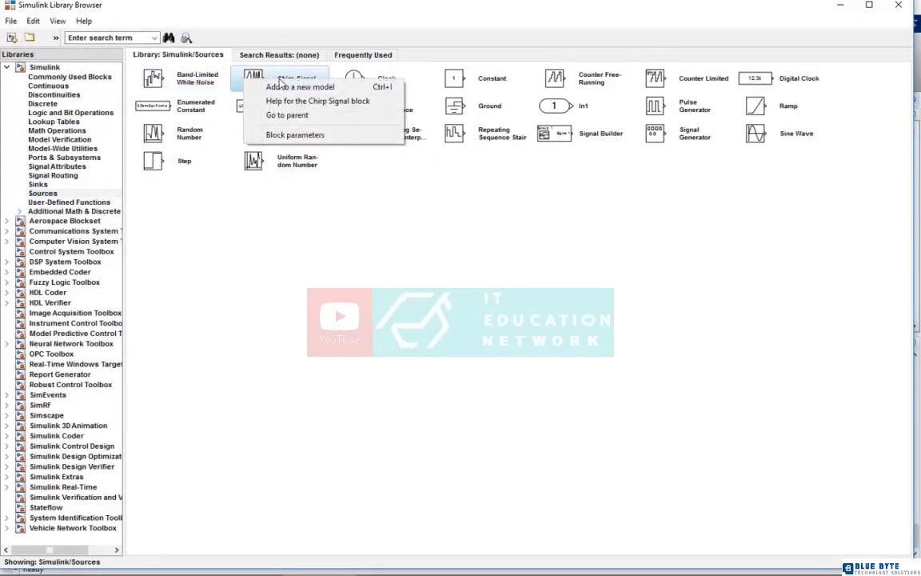
left_click(284, 87)
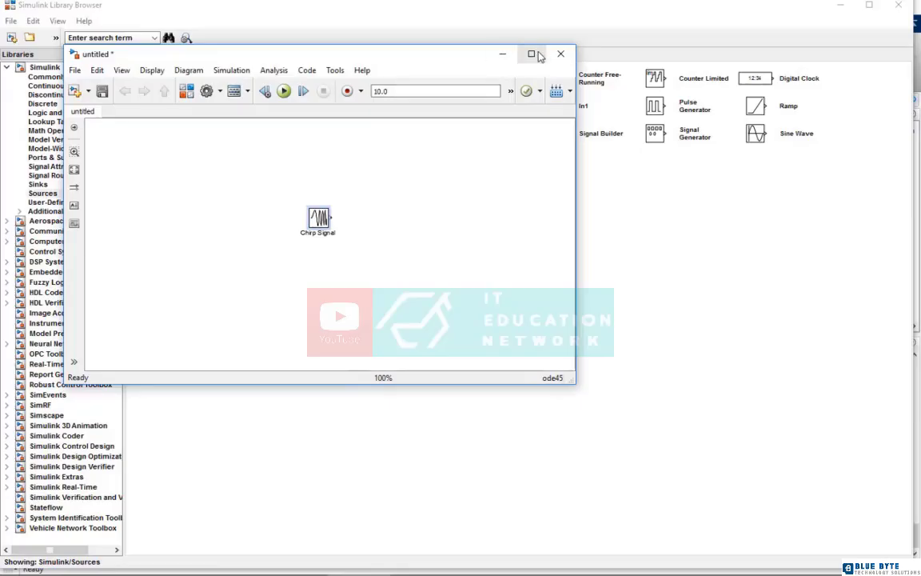
left_click(531, 54)
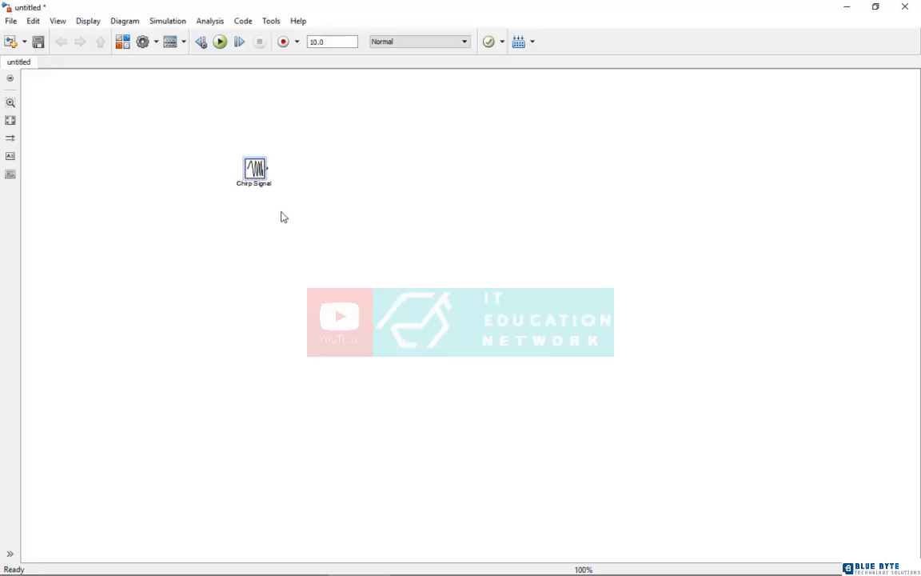
double_click(255, 175)
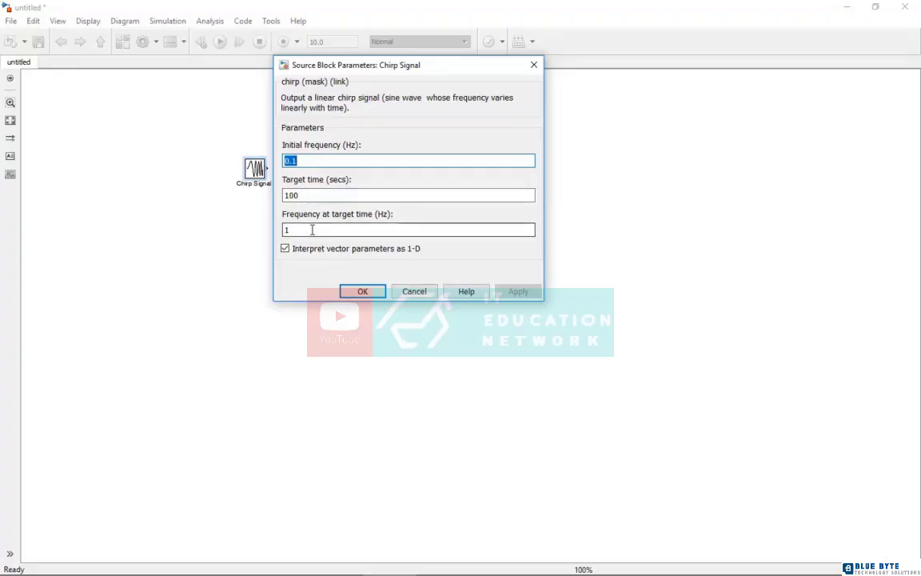
left_click(362, 291)
Add Integrator and Scope blocks from the Commonly Used Blocks library and place the Integrator connected to the Chirp Signal output
mouse_move(390, 568)
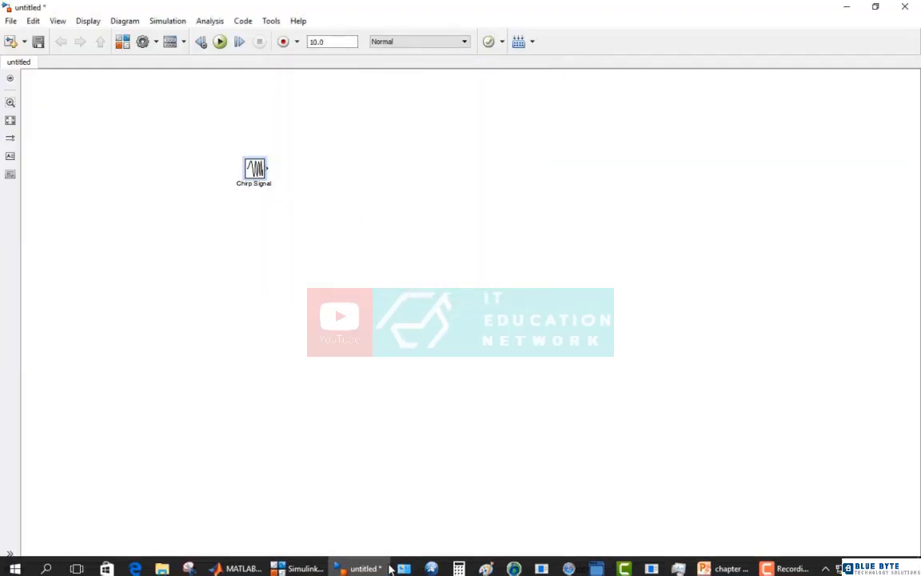
left_click(300, 568)
left_click(85, 80)
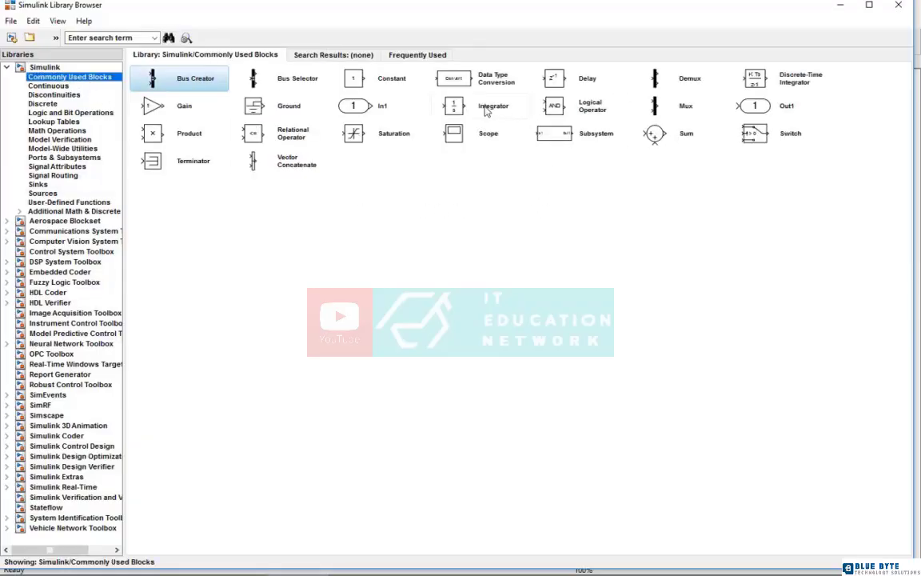
right_click(440, 107)
left_click(480, 115)
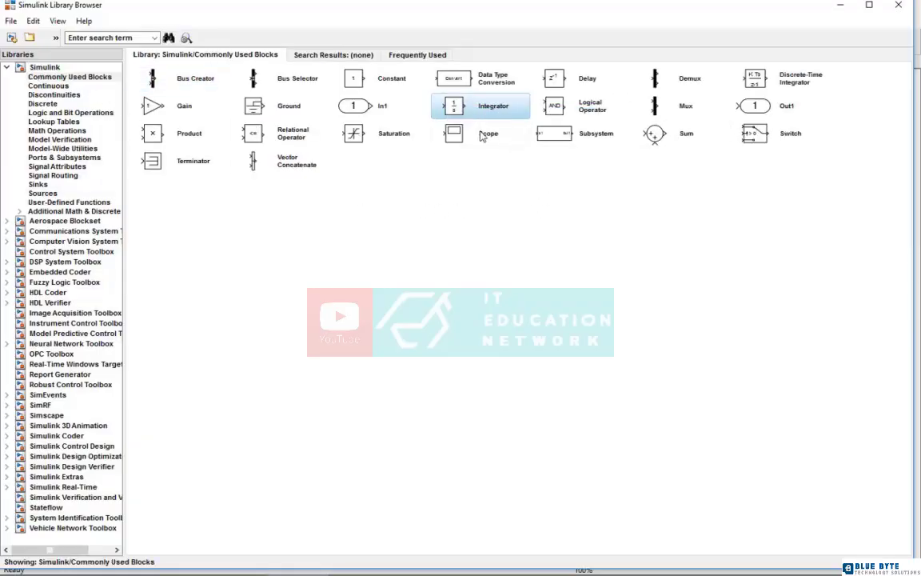
left_click(452, 132)
right_click(445, 135)
left_click(488, 143)
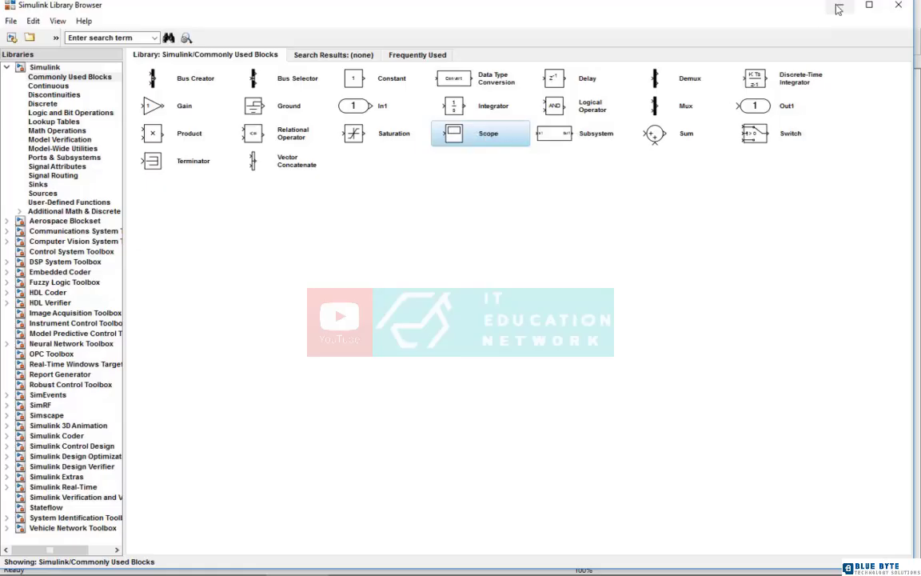
left_click(840, 6)
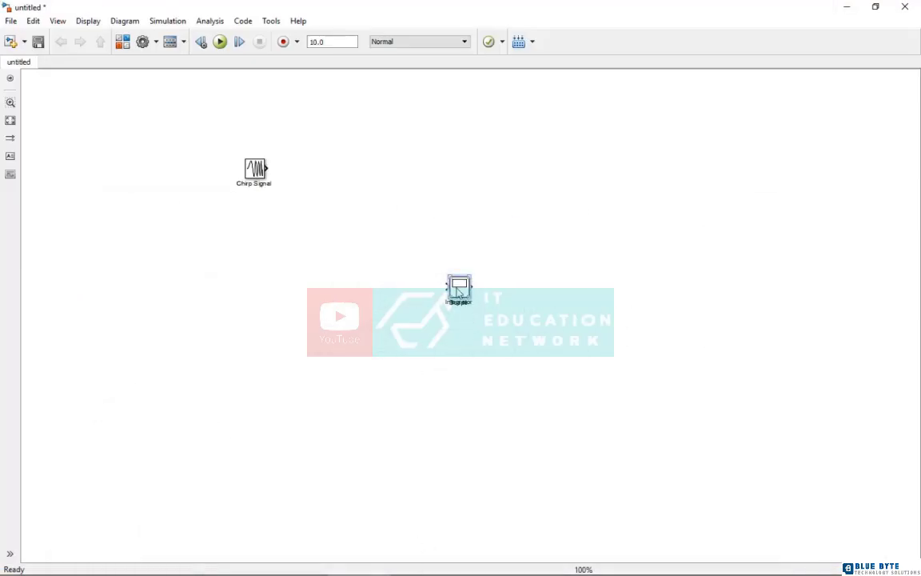
left_click_drag(459, 286, 469, 135)
left_click_drag(440, 289, 302, 168)
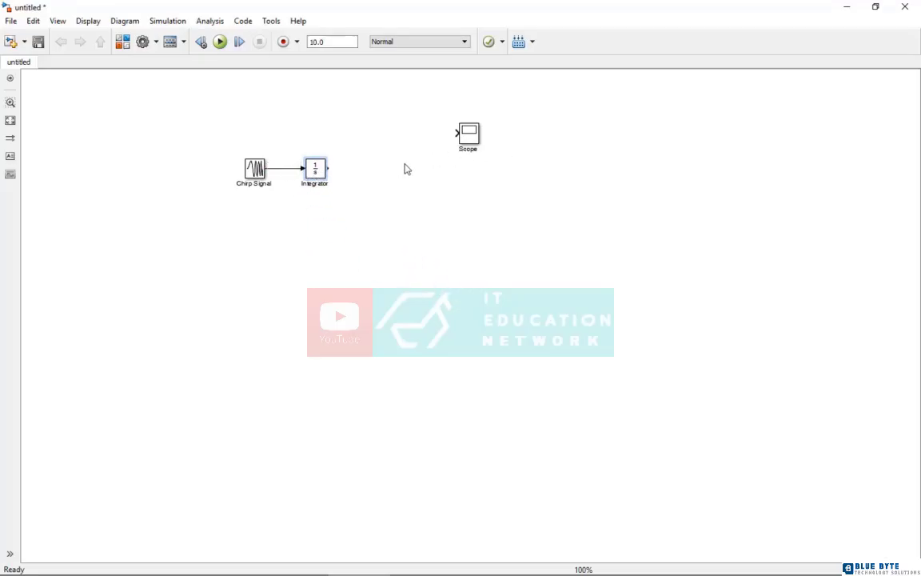
Set the Scope's number of axes to 2 and close its window
left_click(476, 146)
double_click(472, 141)
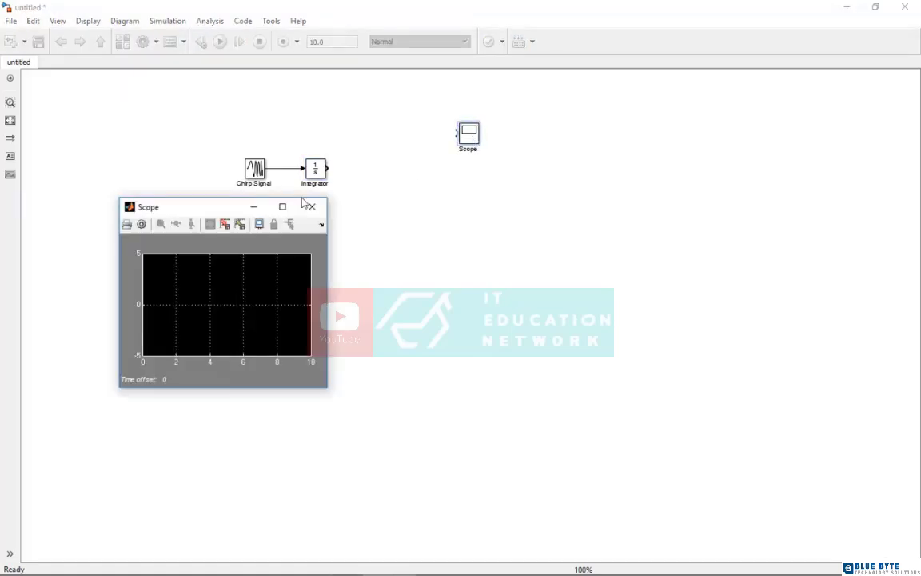
left_click(141, 225)
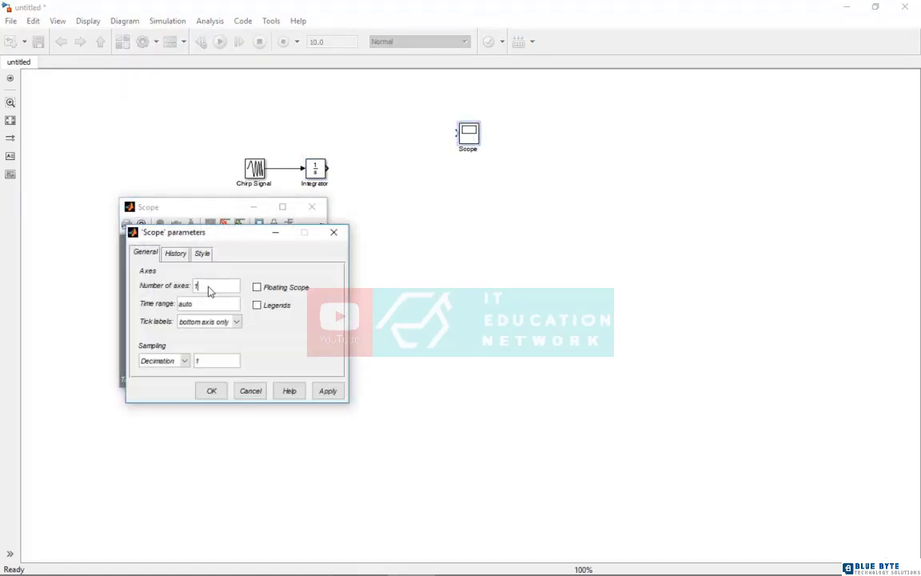
double_click(194, 285)
type("2")
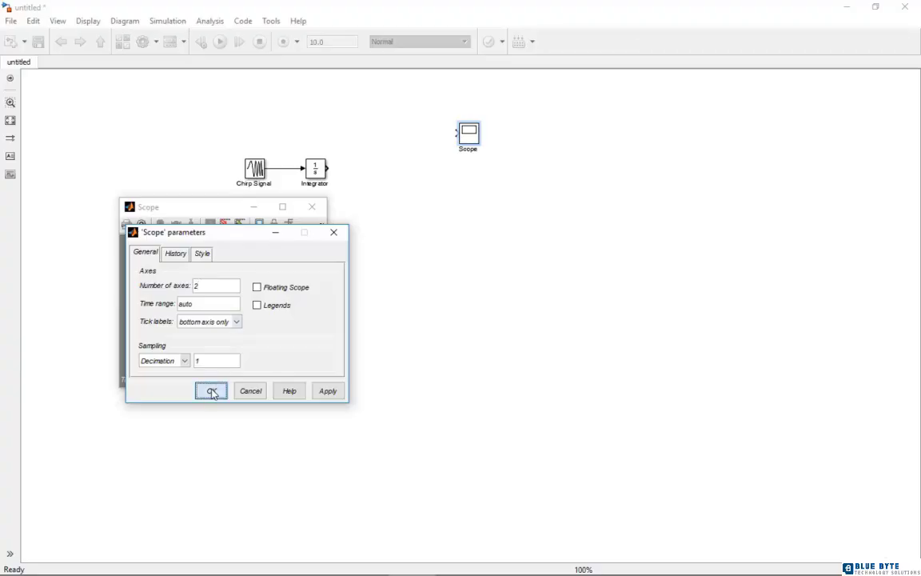
left_click(211, 391)
left_click(312, 207)
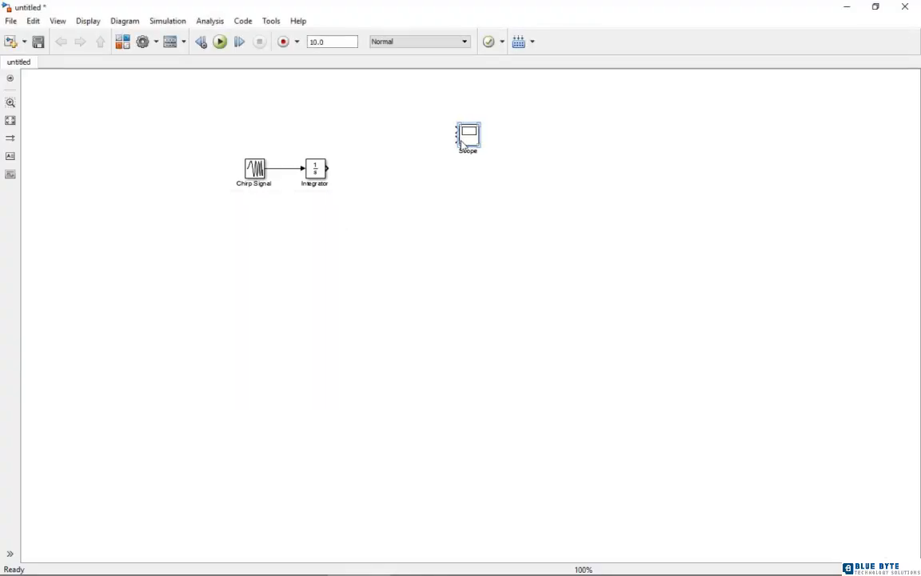
Move the Scope beside the Integrator and connect the Integrator's output to the Scope's second input
left_click_drag(469, 146, 402, 174)
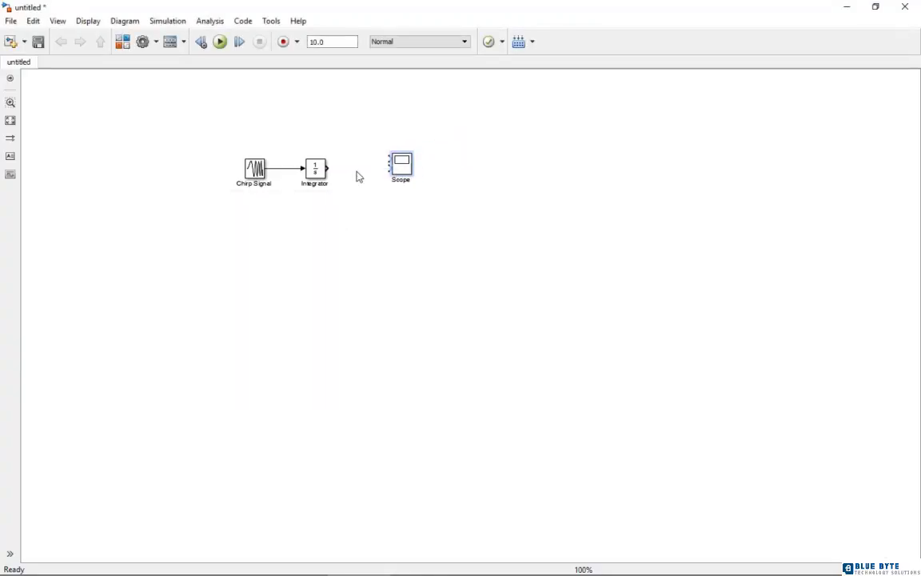
left_click_drag(328, 167, 387, 166)
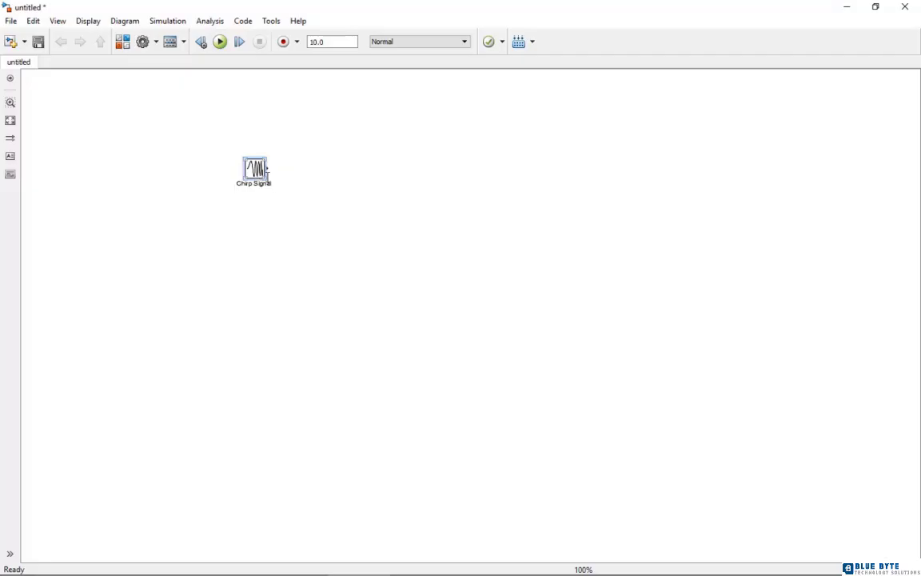
left_click(261, 176)
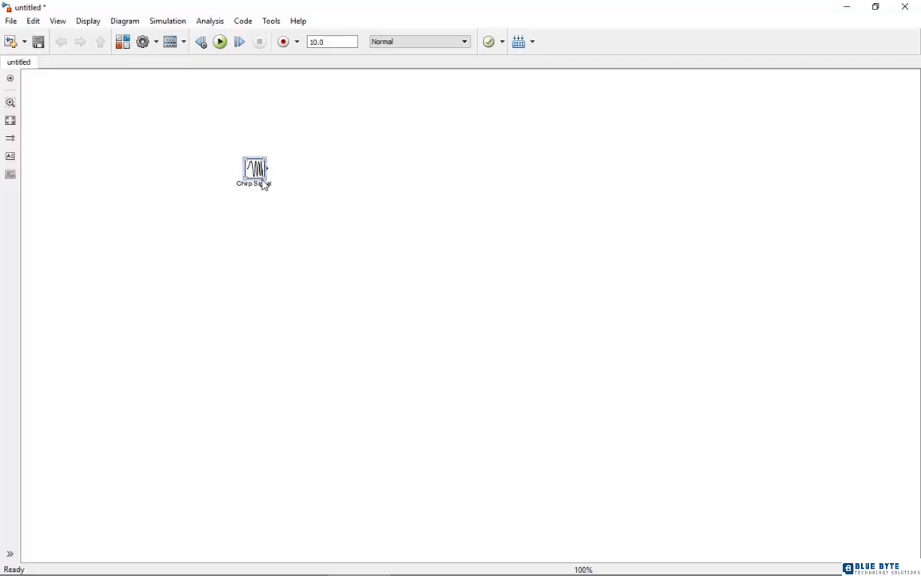
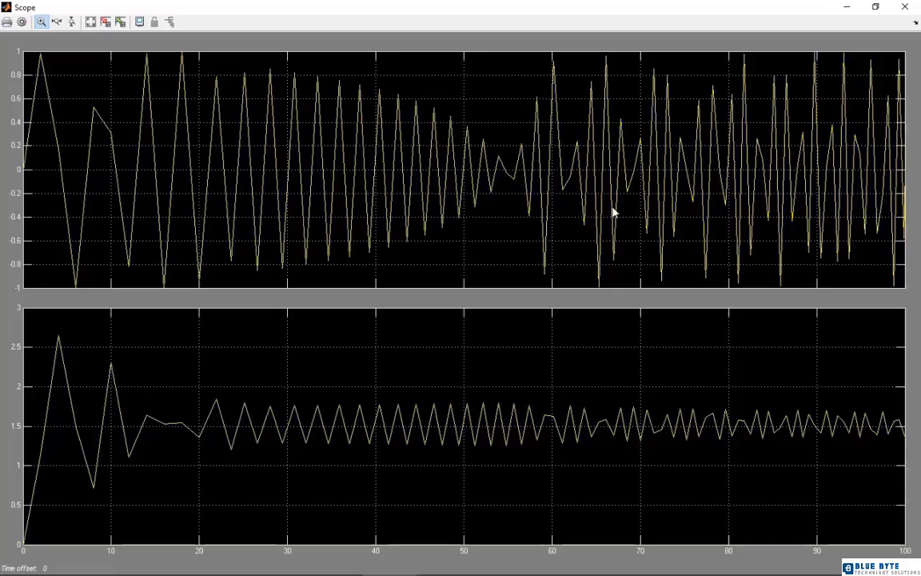
Close the Scope plots and the Chirp Signal model without saving it
key("alt+F4")
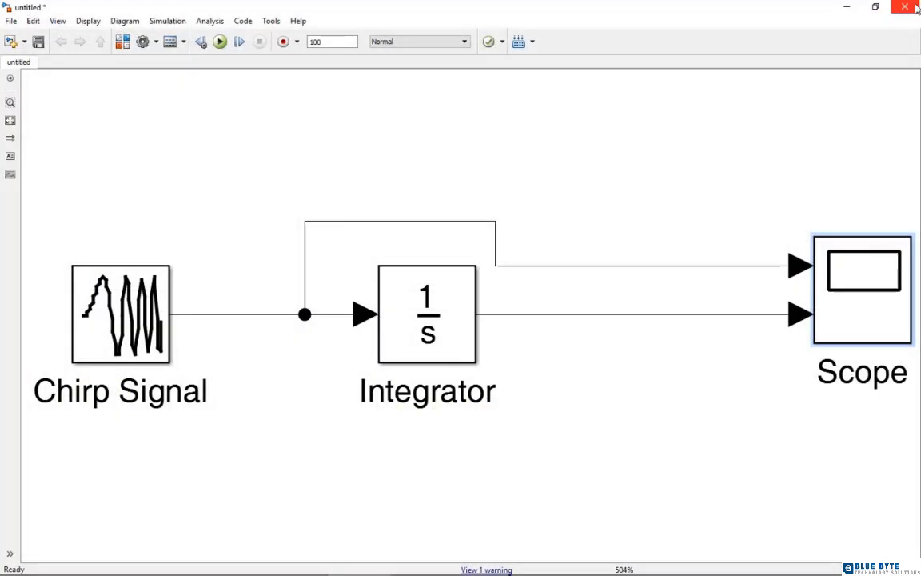
key("alt+F4")
left_click(454, 301)
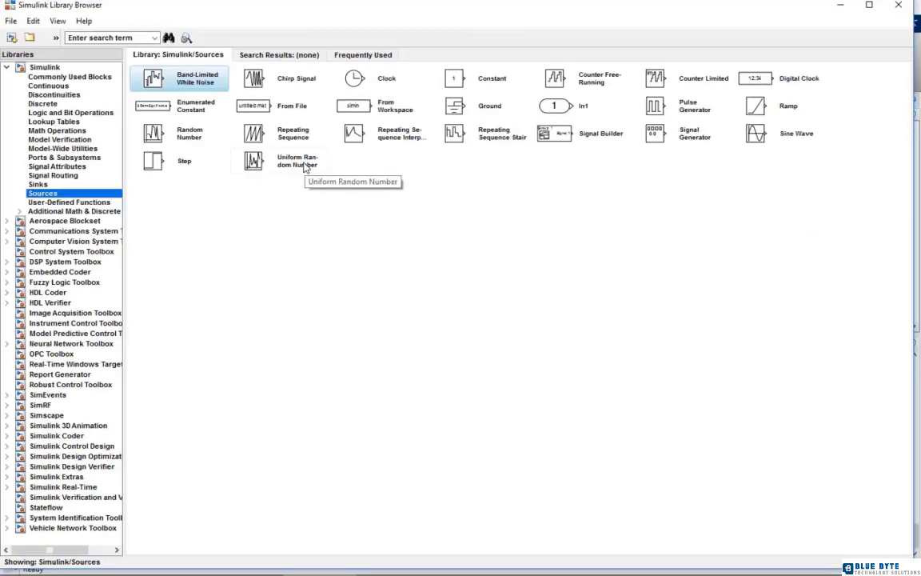
Add a Uniform Random Number block from the Sources library to a new model
left_click(305, 162)
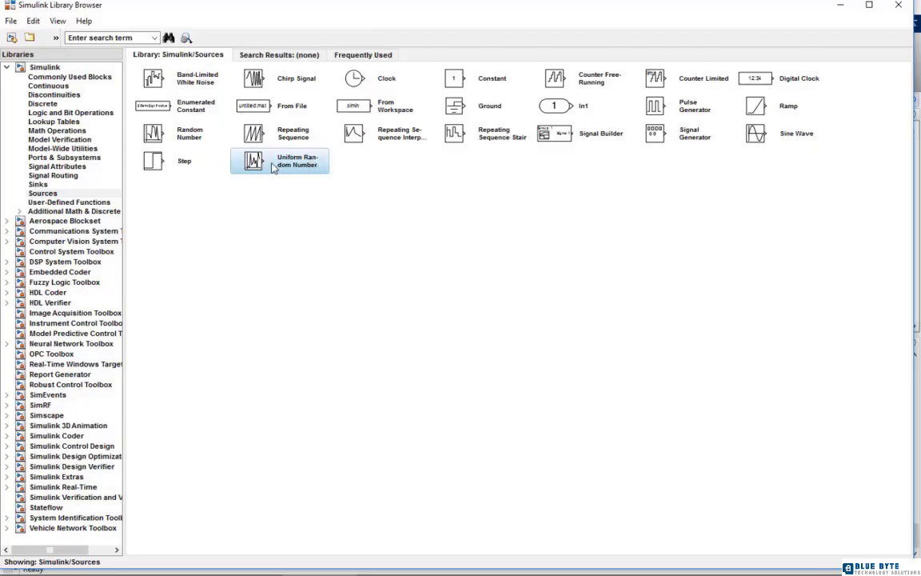
right_click(271, 167)
left_click(288, 169)
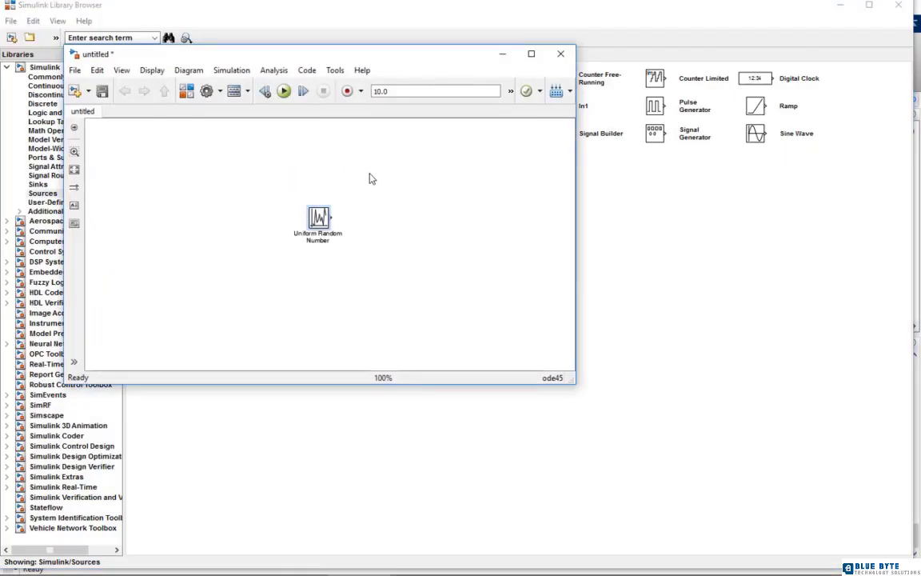
Add a Random Number block from the Sources library, place it below the Uniform Random Number block, and maximize the model window
left_click_drag(415, 53, 528, 150)
right_click(188, 133)
left_click(197, 141)
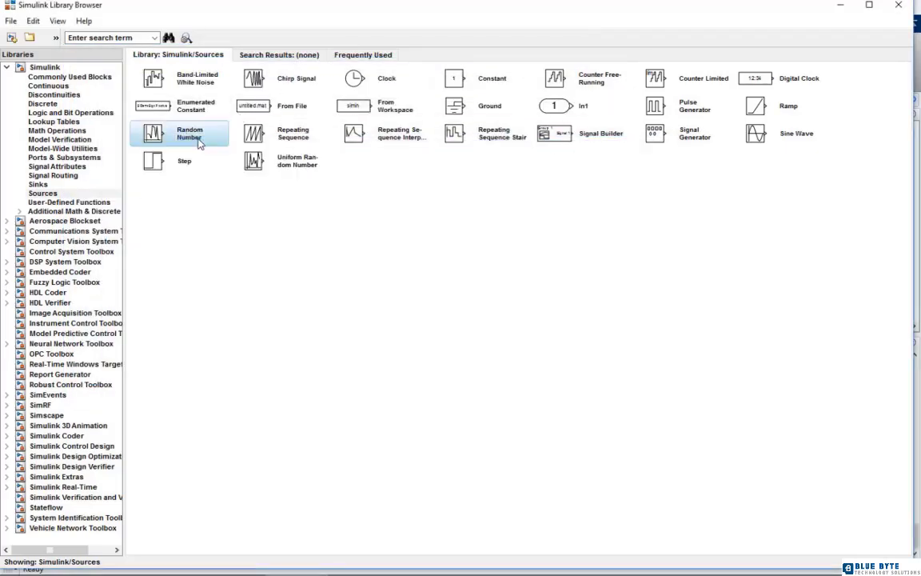
left_click(365, 567)
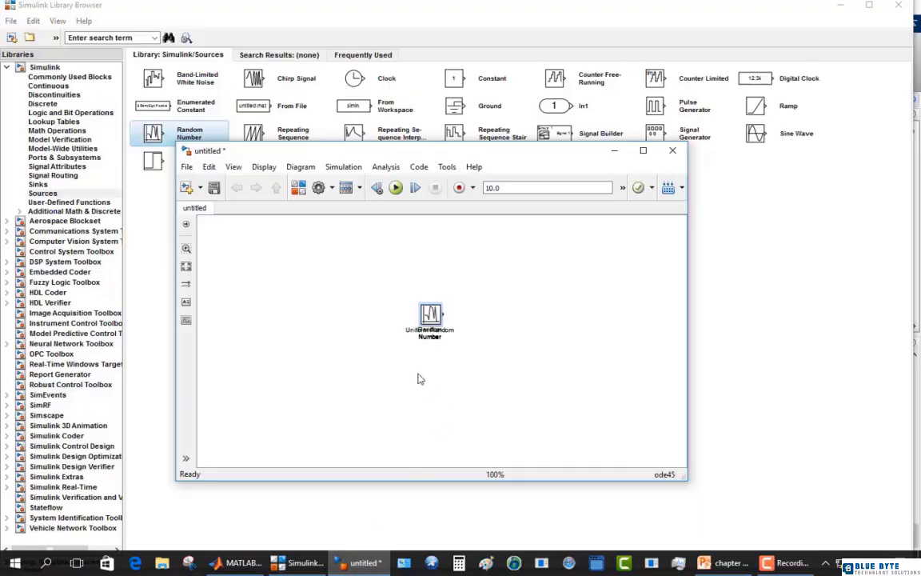
left_click_drag(420, 320, 436, 396)
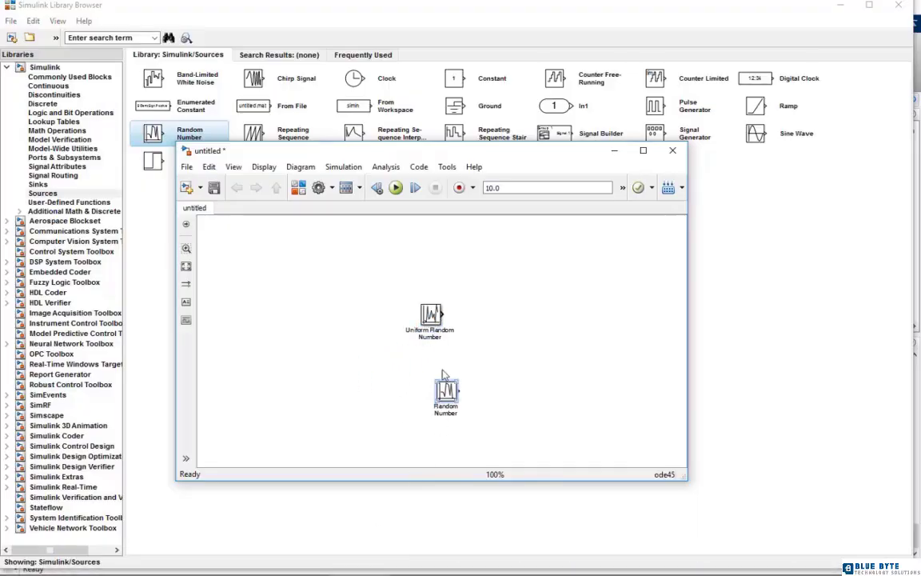
left_click(644, 150)
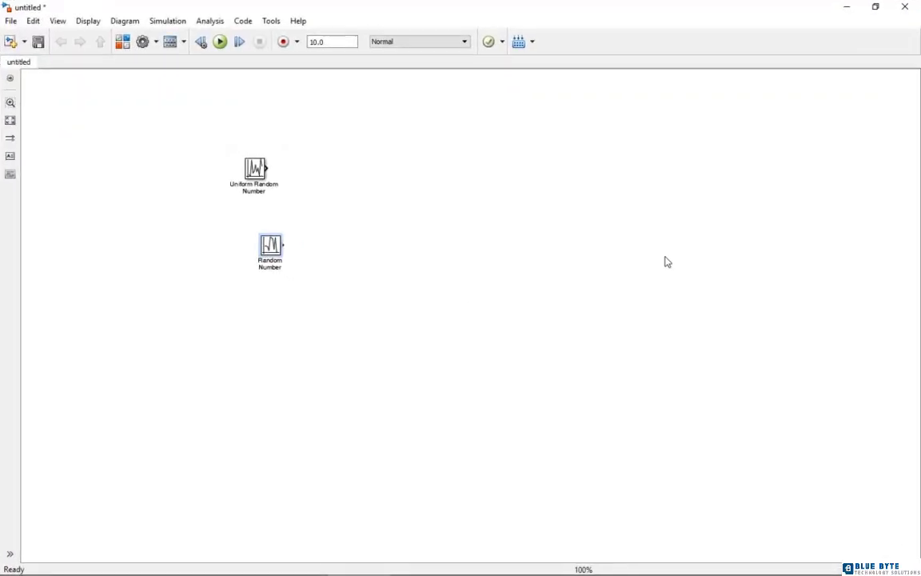
left_click_drag(250, 225, 218, 225)
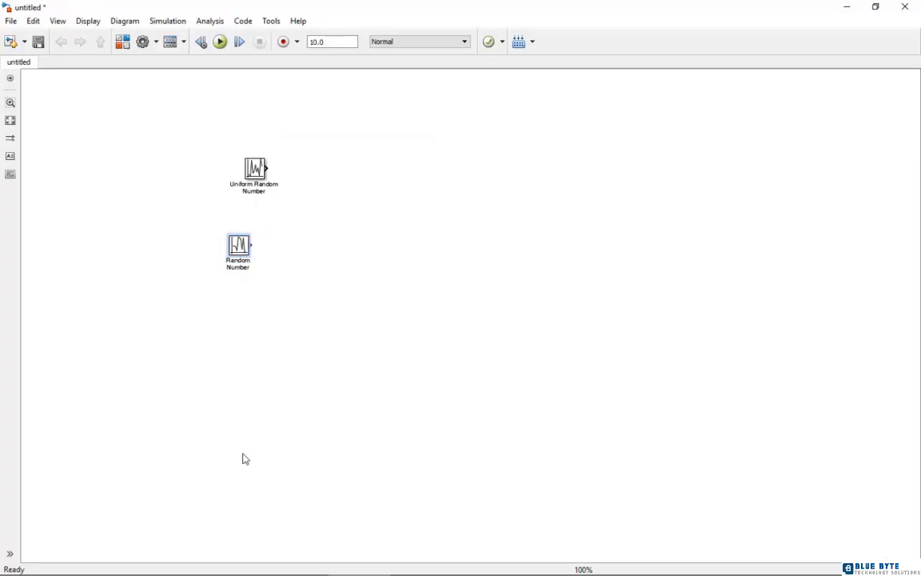
Add a Scope from the Commonly Used Blocks library and a Display block from the Sinks library to the model
left_click(302, 568)
left_click(69, 77)
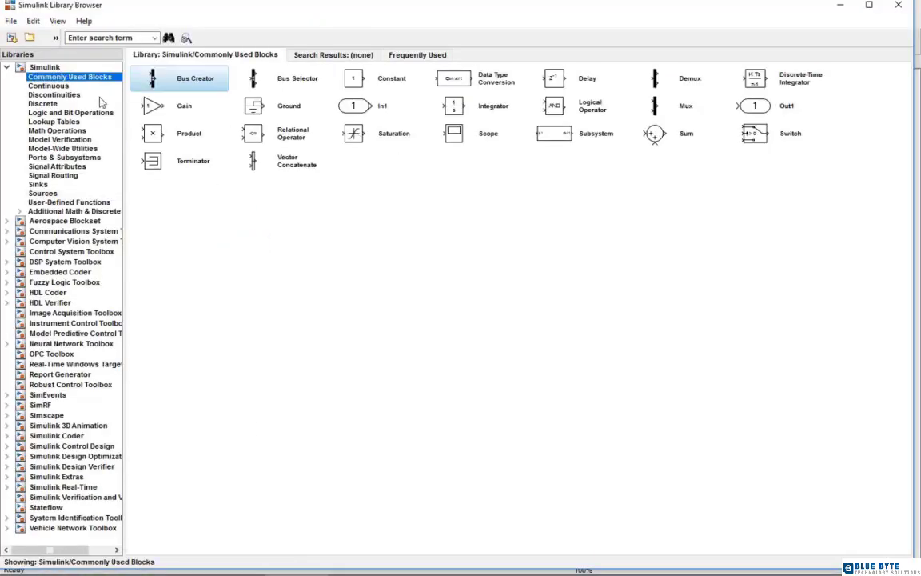
right_click(469, 138)
left_click(478, 141)
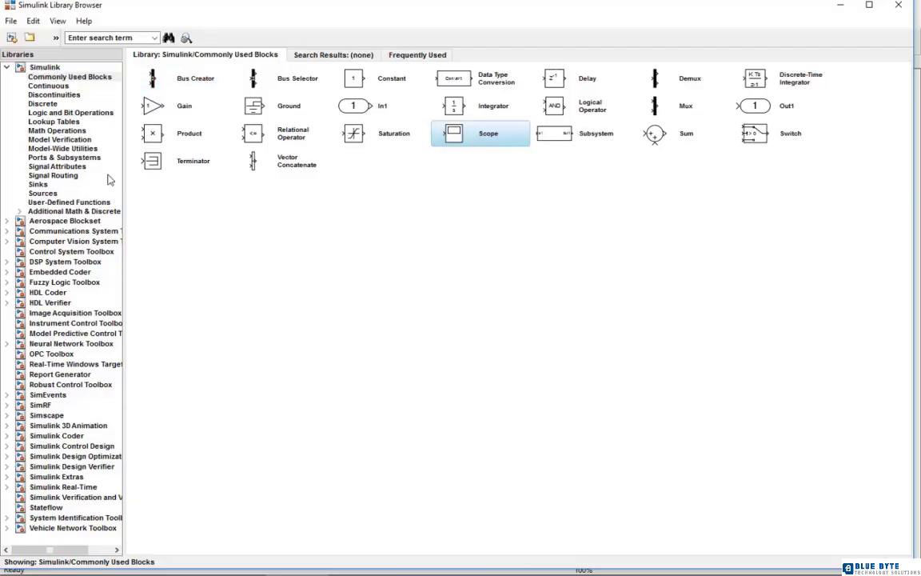
left_click(38, 184)
right_click(152, 86)
left_click(159, 88)
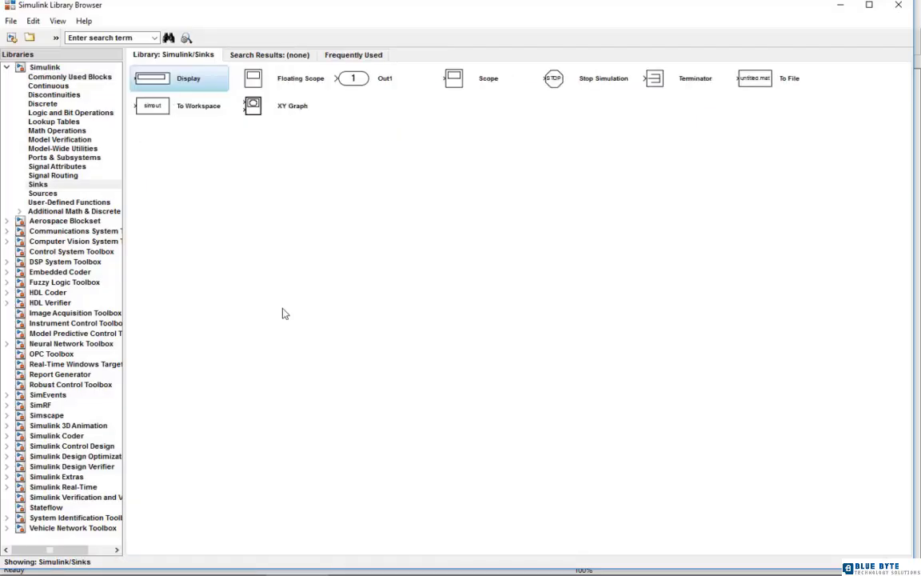
left_click(367, 563)
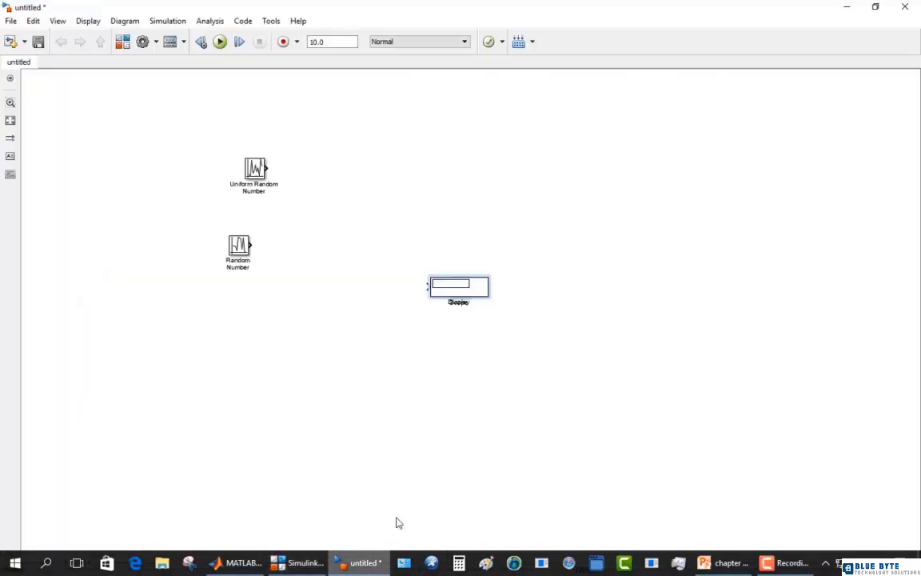
Place the Scope apart from the other blocks and connect one Display block to each of the two random number sources
left_click_drag(456, 292, 652, 221)
left_click_drag(453, 264, 267, 168)
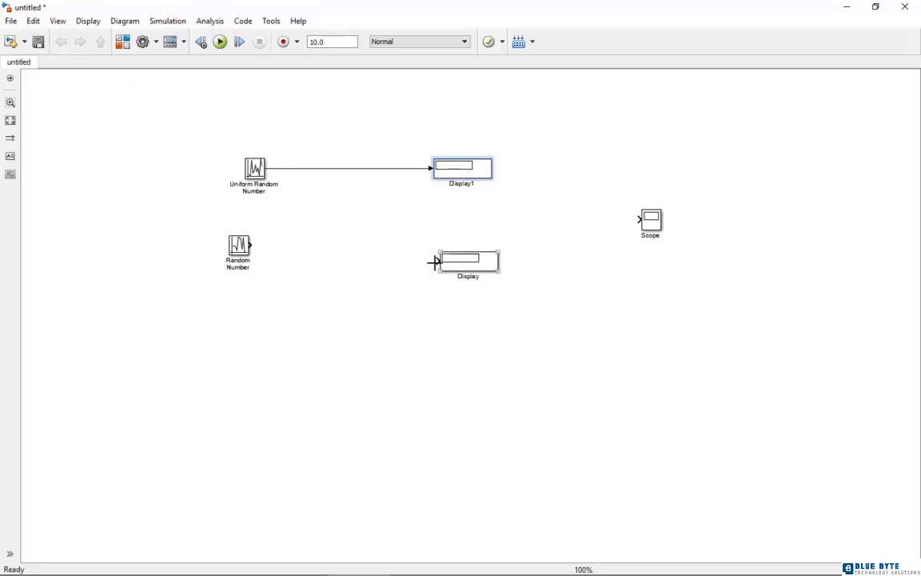
left_click_drag(438, 260, 253, 243)
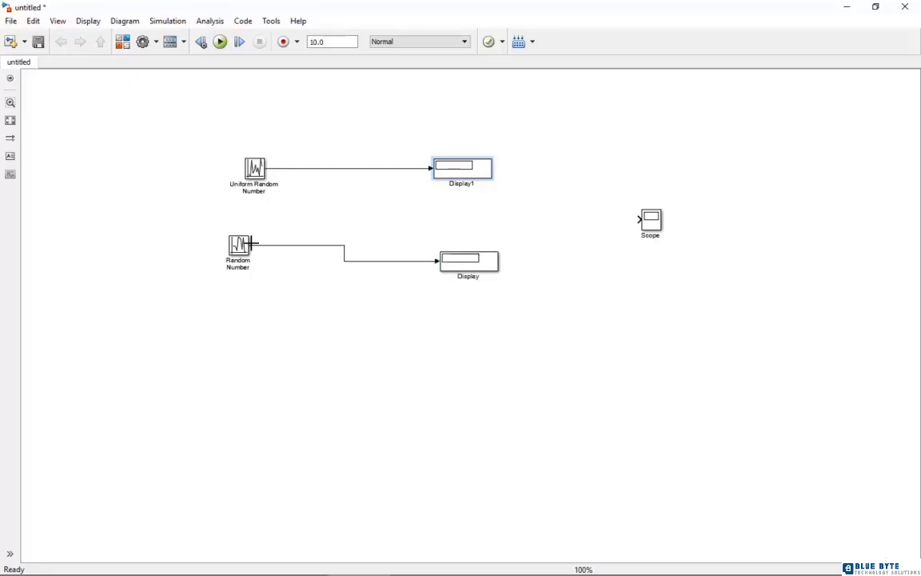
left_click(499, 263)
Set the Scope's number of axes to 2 and branch the Uniform Random Number and Random Number signals into its inputs
double_click(651, 221)
left_click(141, 225)
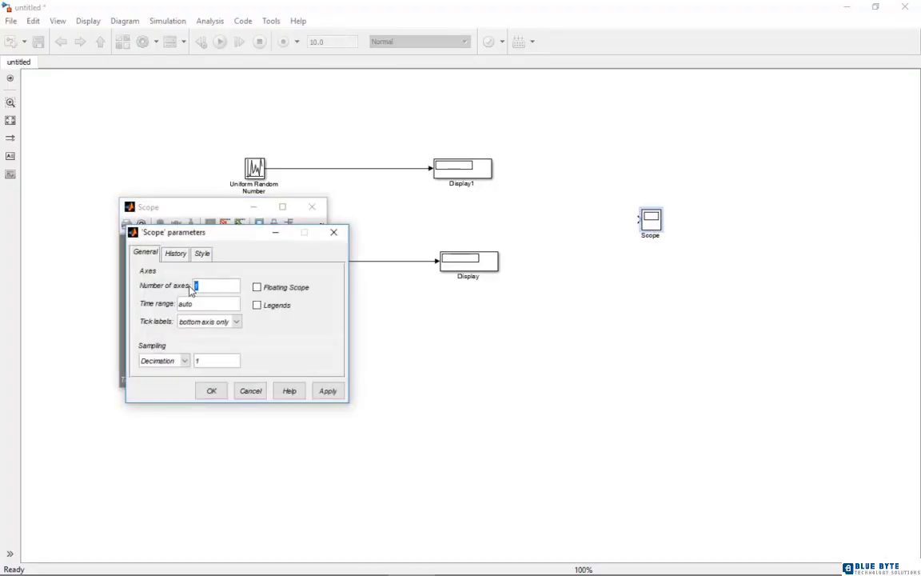
left_click(224, 391)
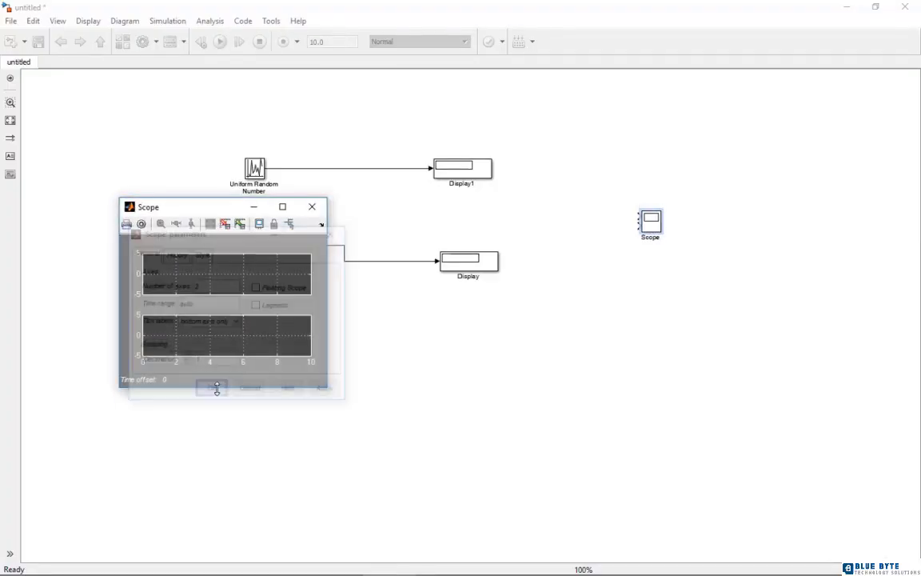
left_click(311, 206)
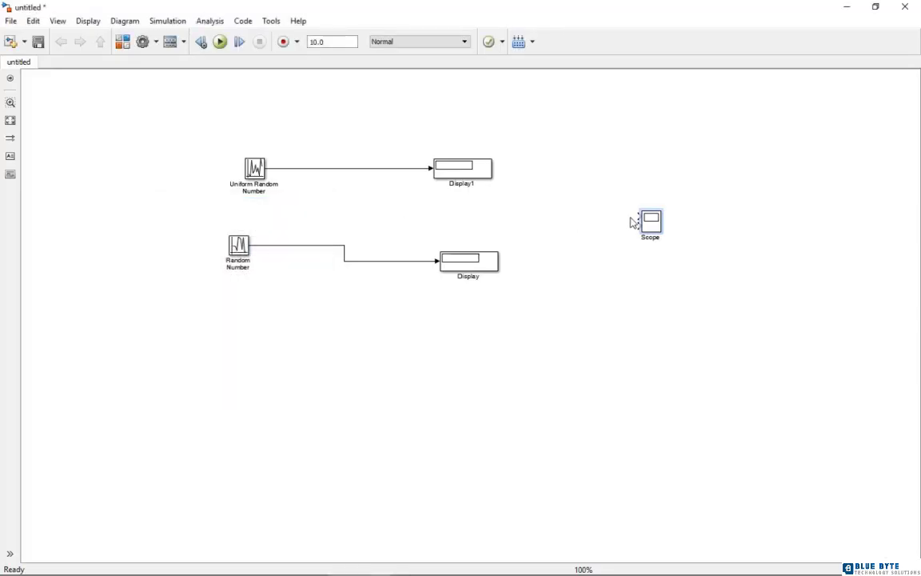
left_click_drag(639, 216, 391, 169)
left_click_drag(640, 226, 406, 261)
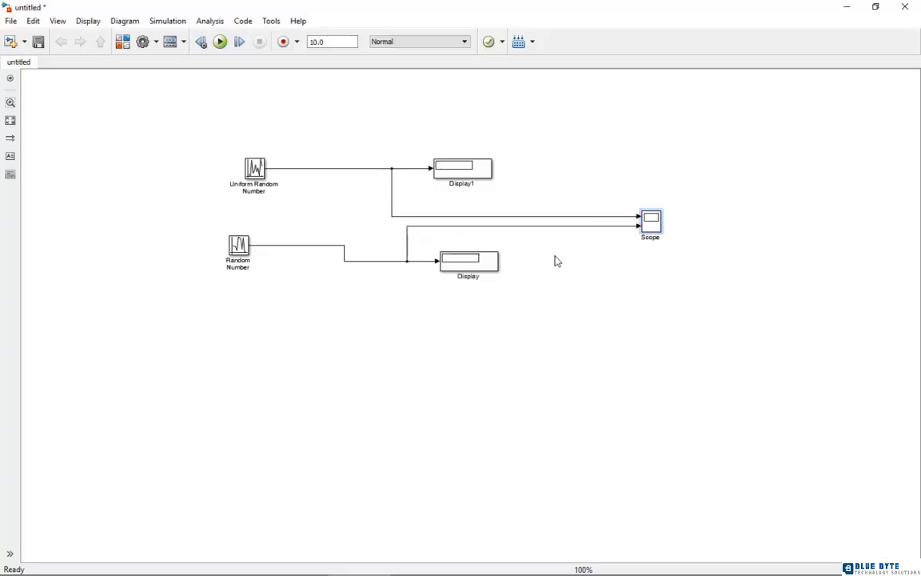
Set the Uniform Random Number block's sample time to 0.25
left_click(256, 174)
double_click(78, 211)
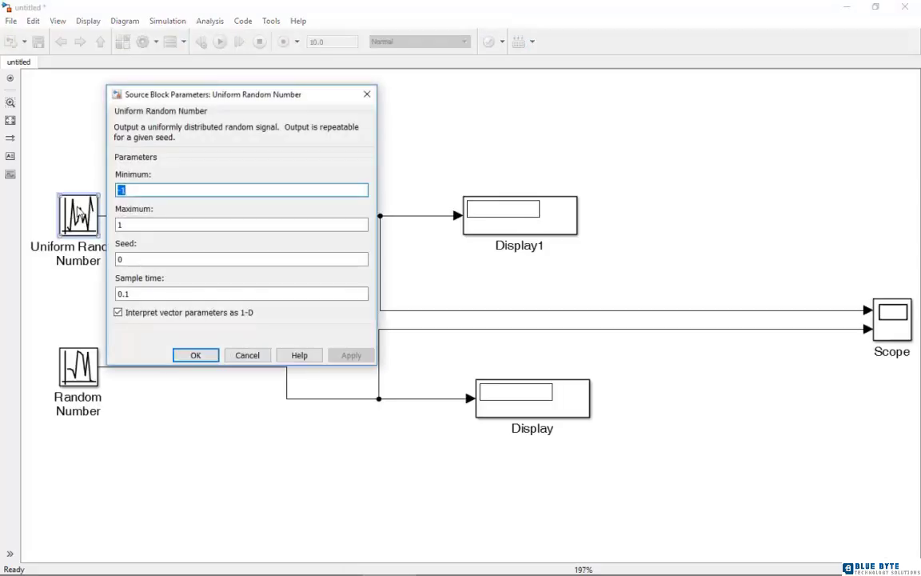
double_click(150, 295)
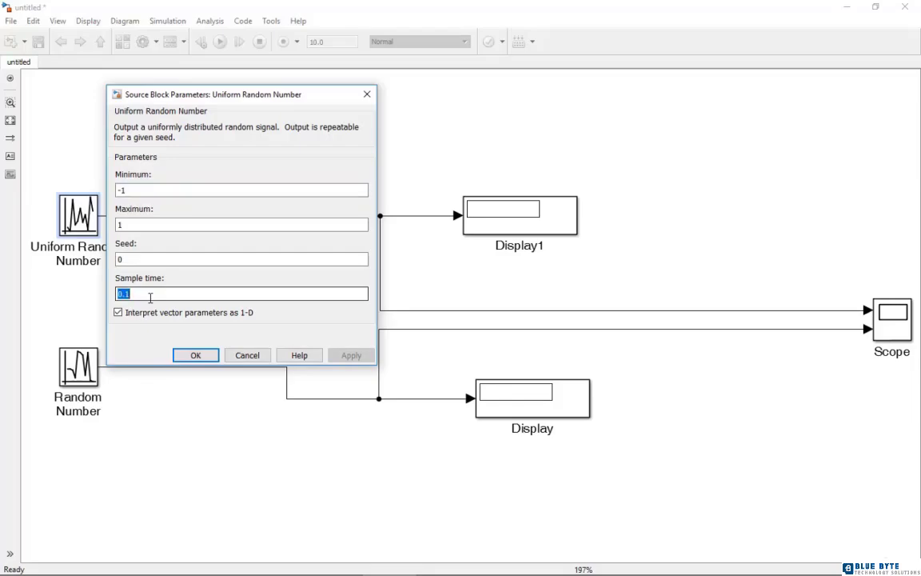
type("0.")
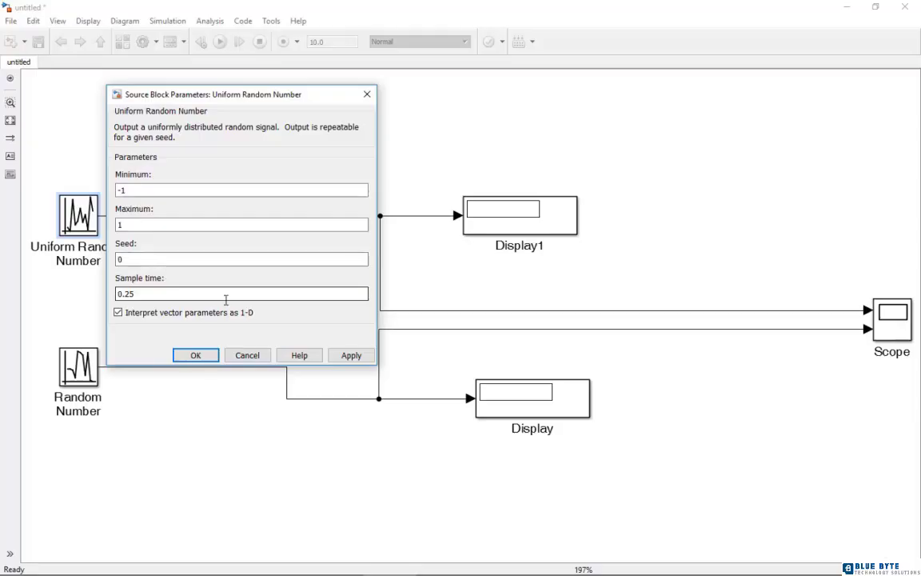
left_click(204, 358)
Set the Random Number block's sample time to 0.25
double_click(94, 364)
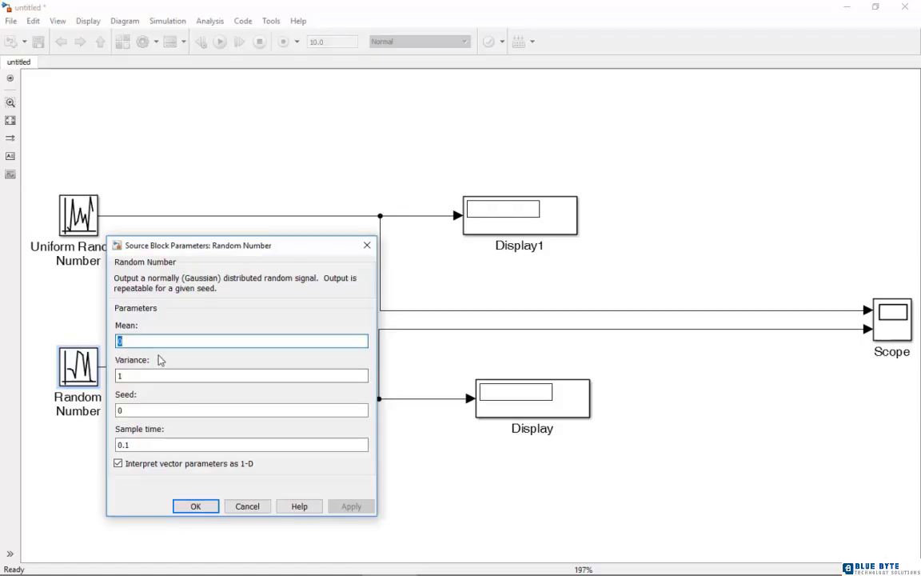
double_click(154, 445)
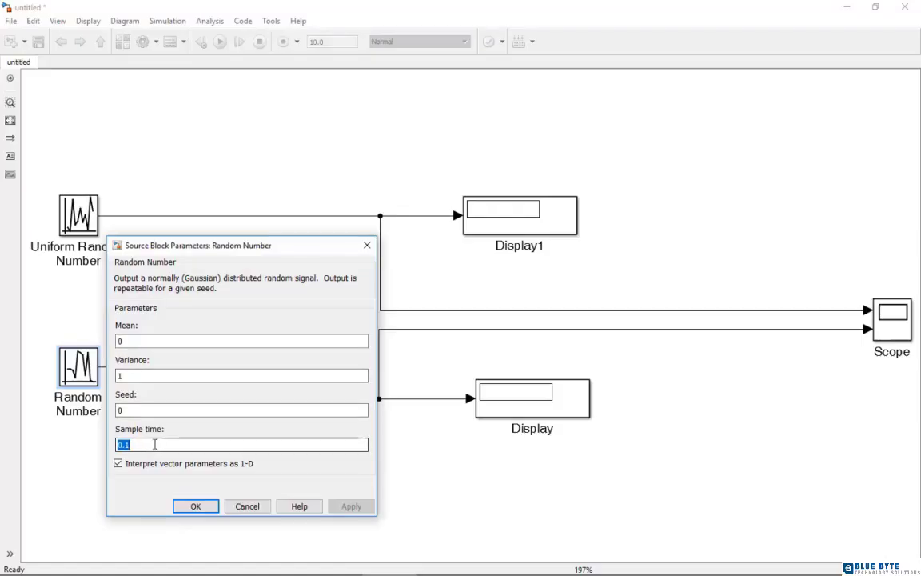
type("0.25")
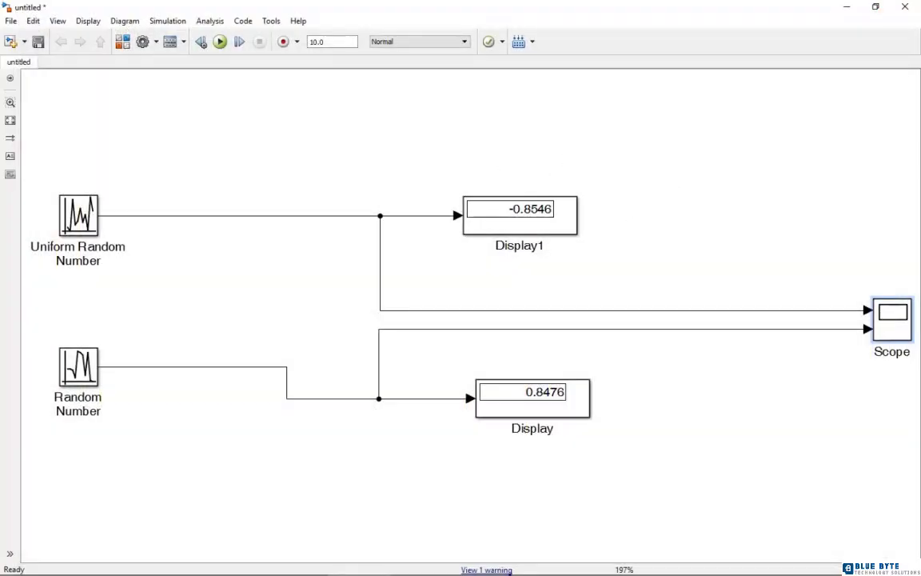
Close the current model without saving and add a Band-Limited White Noise block from the Sources library to a new model
left_click(916, 8)
left_click(454, 300)
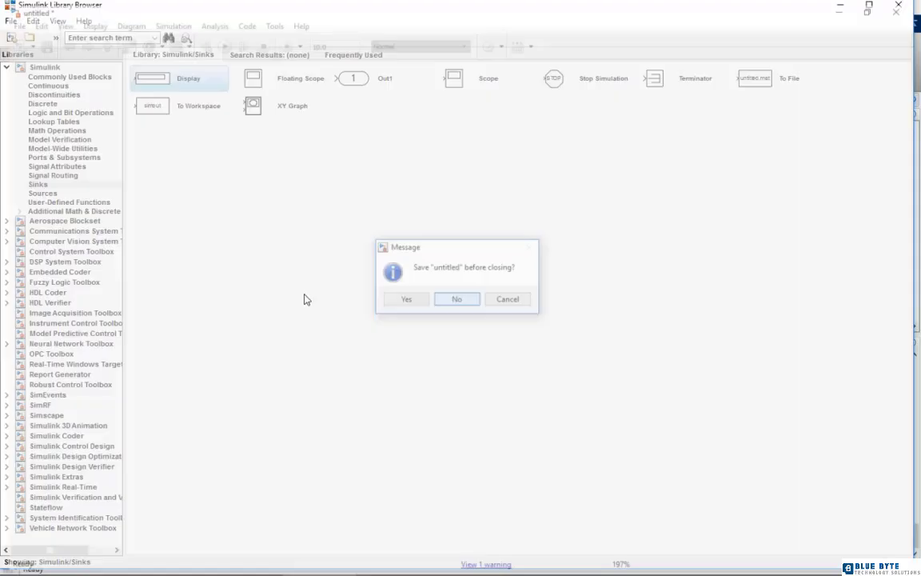
left_click(44, 193)
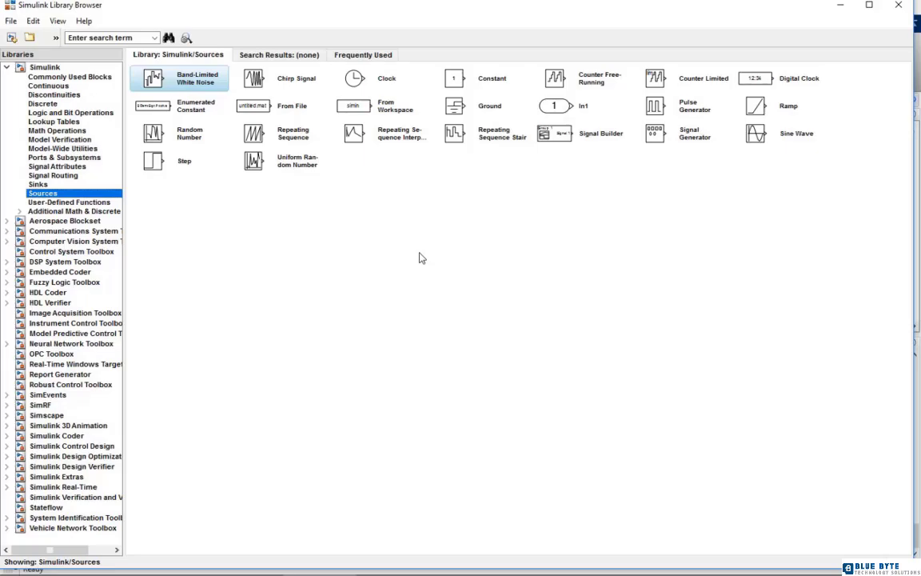
right_click(206, 80)
left_click(202, 86)
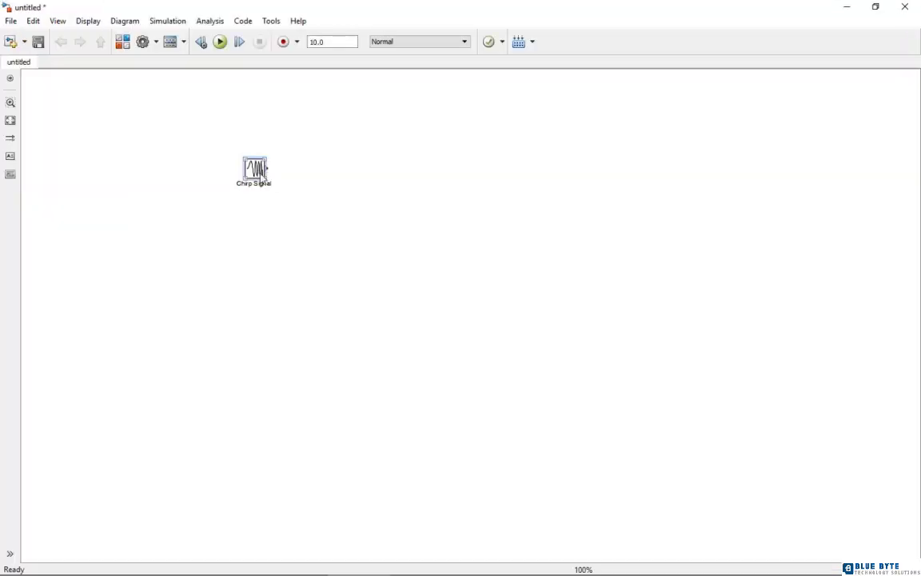
left_click(280, 216)
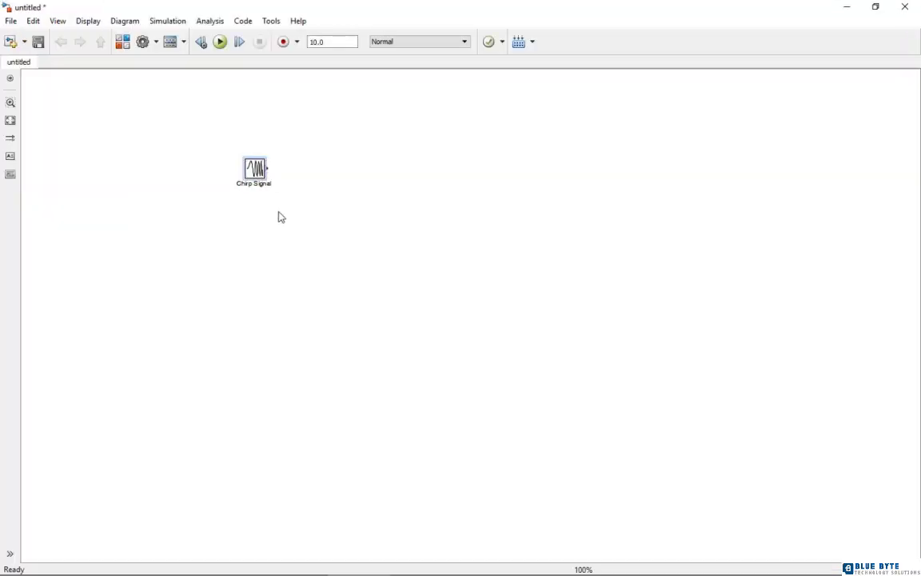
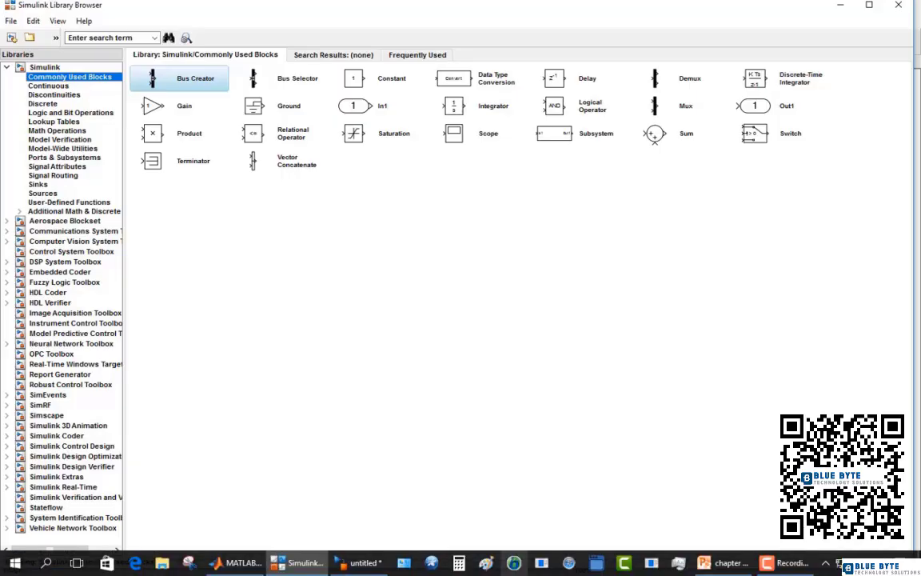
Switch to the PowerPoint file chapter 3.pptx and examine the RC circuit and its transfer function on slide 3
left_click(718, 565)
left_click(68, 384)
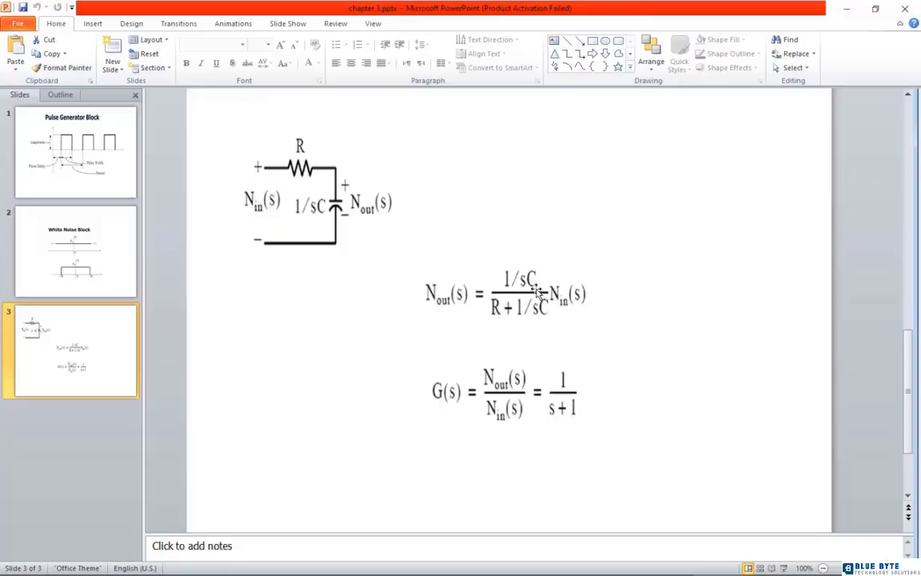
left_click(847, 8)
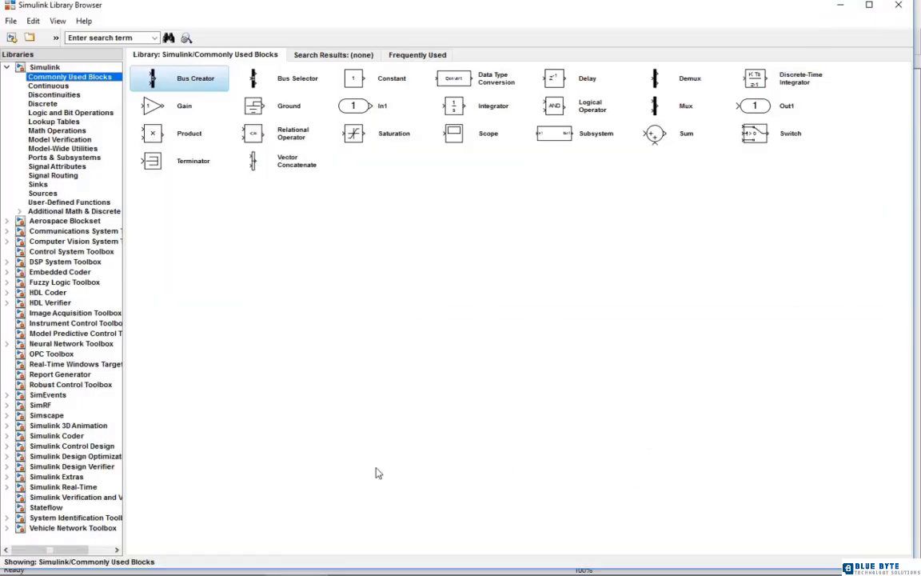
Return to Simulink and add a Transfer Fcn block from the Continuous library to the white noise model
left_click(366, 563)
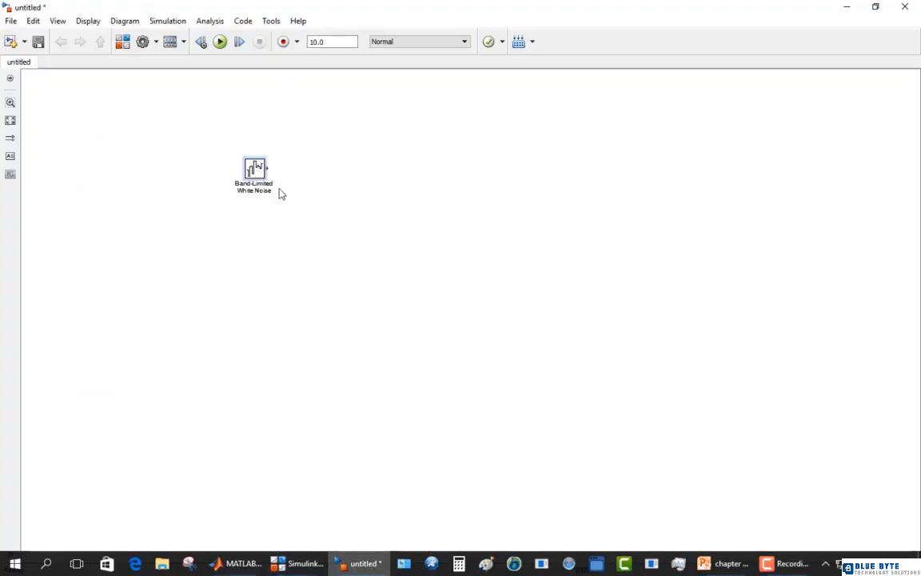
left_click(278, 565)
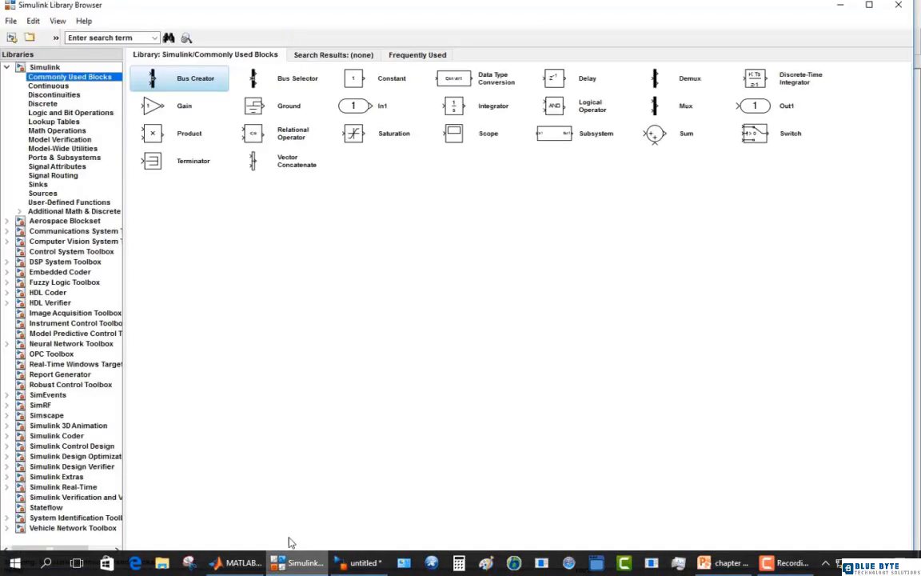
left_click(44, 85)
right_click(268, 111)
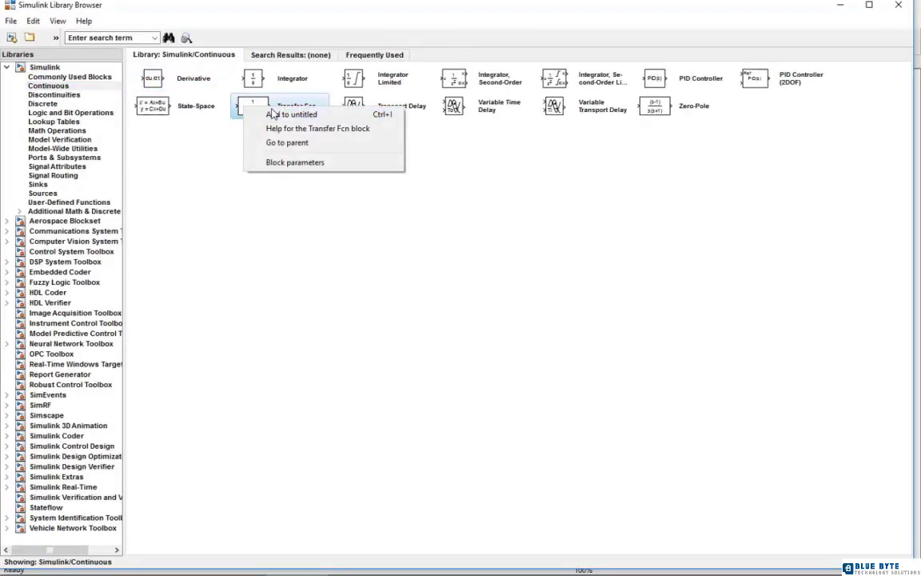
left_click(281, 114)
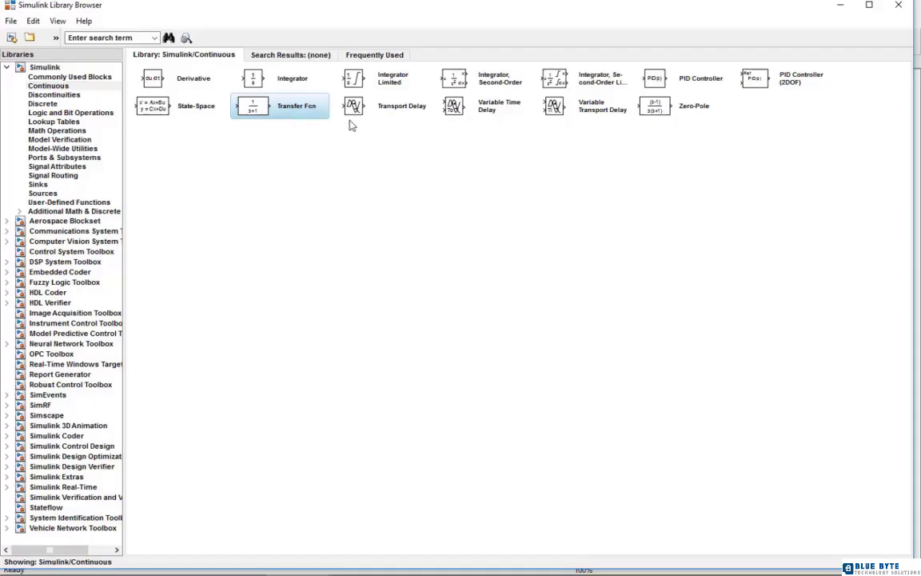
Add a Scope and a Mux block from the Commonly Used Blocks library to the model
left_click(81, 74)
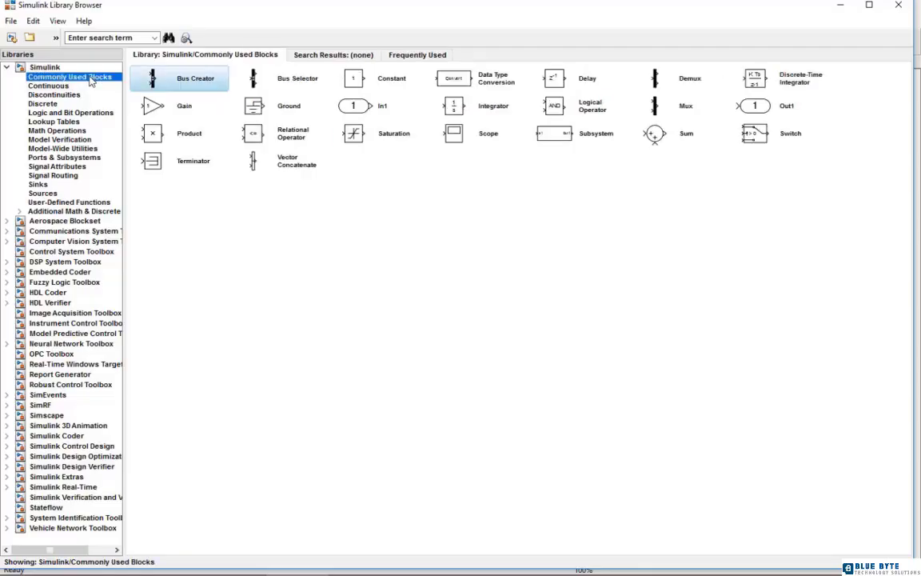
left_click(453, 136)
right_click(454, 138)
left_click(470, 146)
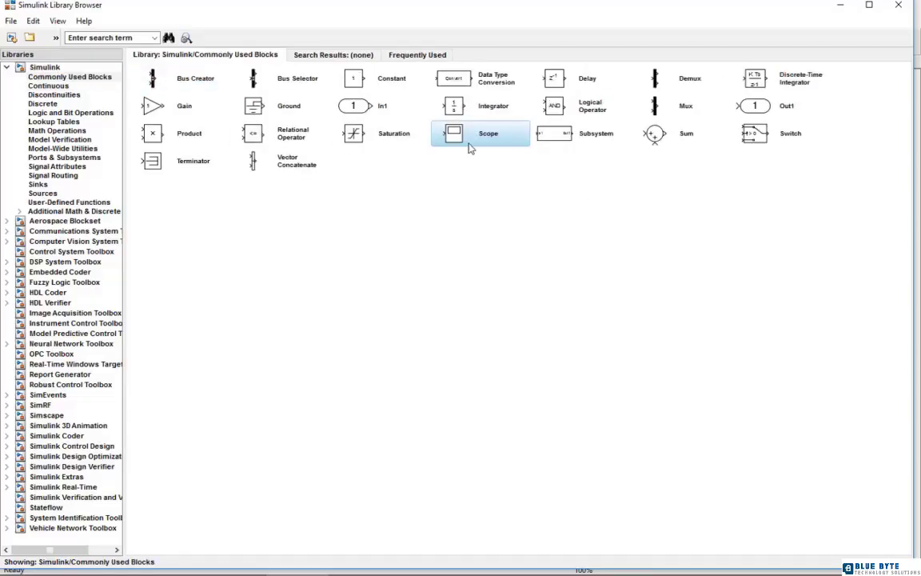
right_click(667, 105)
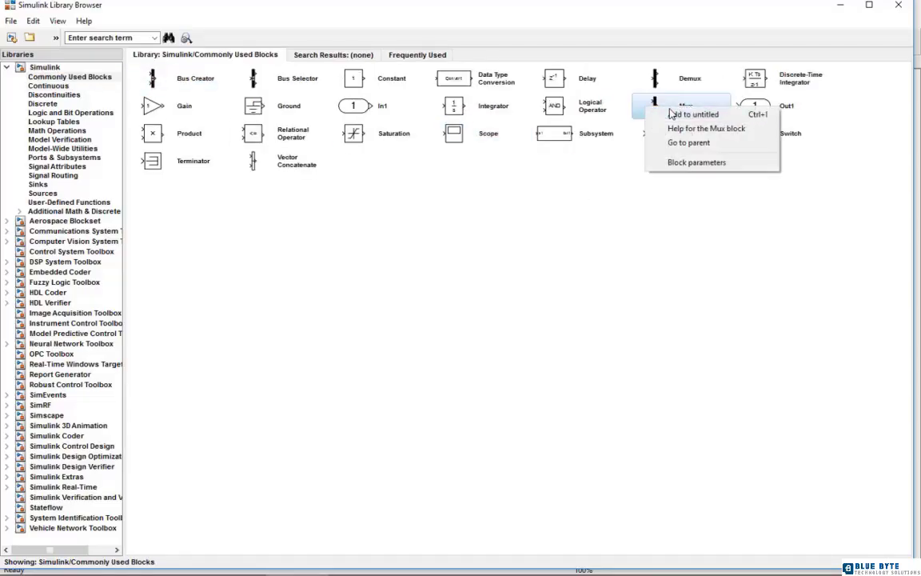
left_click(674, 113)
Separate the stacked blocks so the Transfer Fcn, Mux and Scope stand in sequence after the Band-Limited White Noise block
left_click(360, 564)
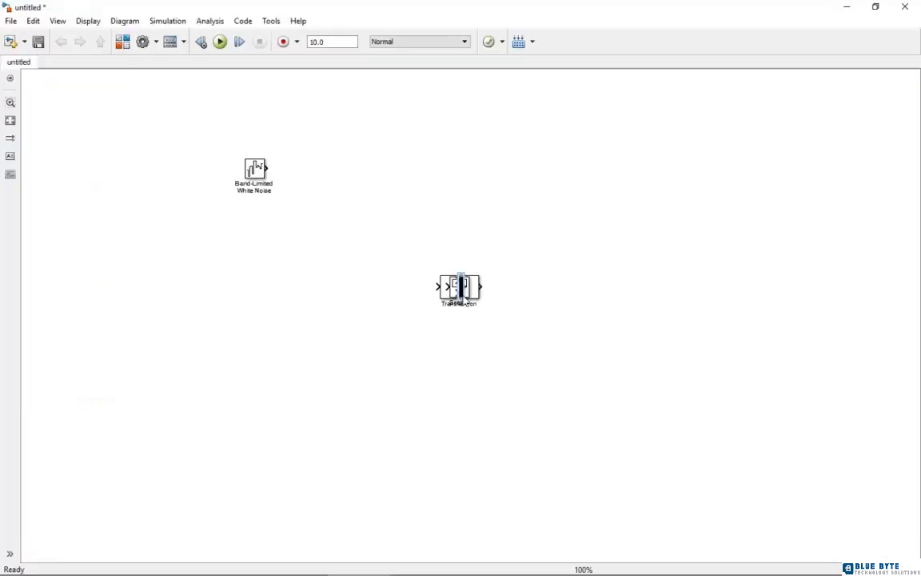
left_click_drag(461, 295, 491, 213)
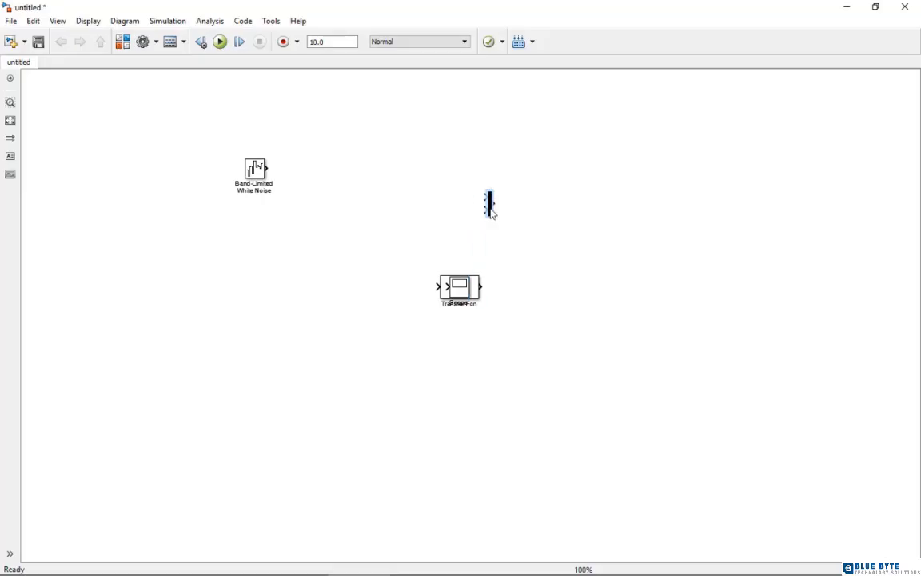
left_click_drag(463, 285, 376, 181)
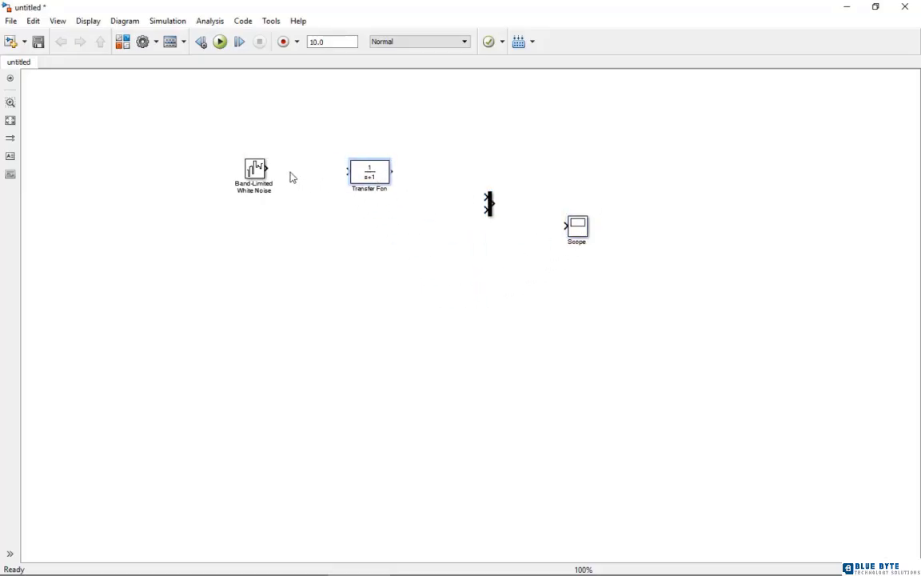
Connect Band-Limited White Noise to the Transfer Fcn and its output to the lower input of the realigned Mux
left_click_drag(266, 168, 375, 172)
left_click_drag(489, 204, 489, 169)
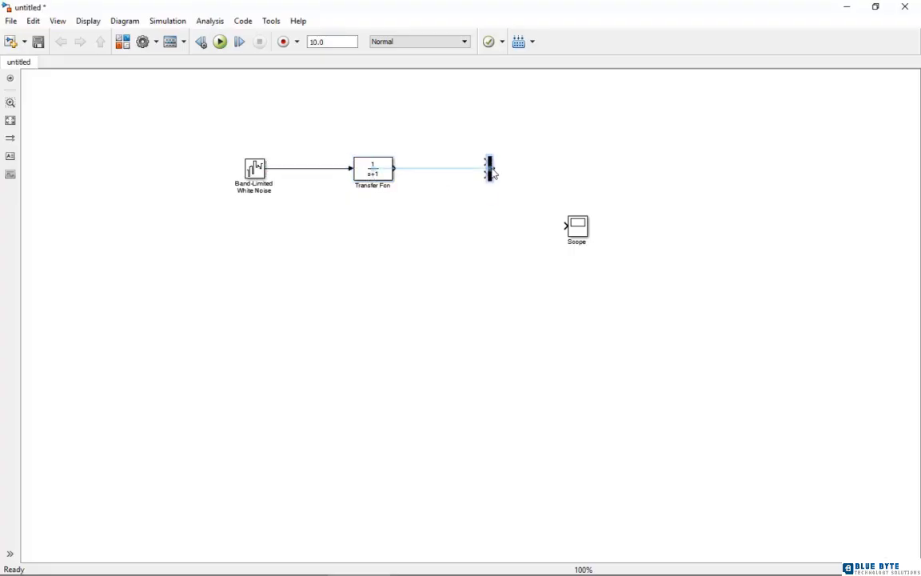
left_click_drag(392, 169, 485, 172)
Align the Scope with the Mux, connect the Mux output to it, and branch the white noise signal into the Mux's upper input
left_click_drag(586, 233, 573, 185)
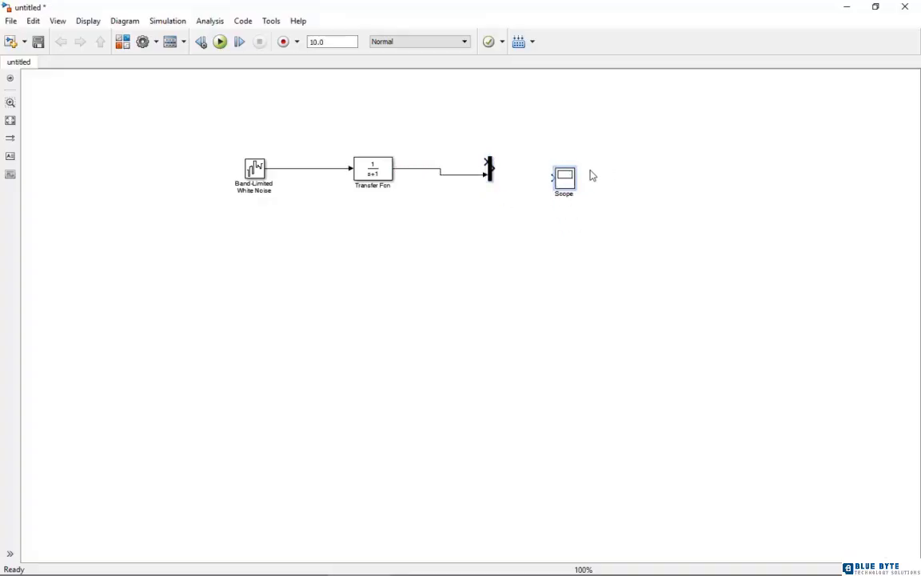
left_click_drag(564, 182, 563, 173)
left_click_drag(494, 168, 552, 168)
mouse_move(486, 163)
left_mouse_down()
mouse_move(371, 132)
mouse_move(327, 169)
left_mouse_up()
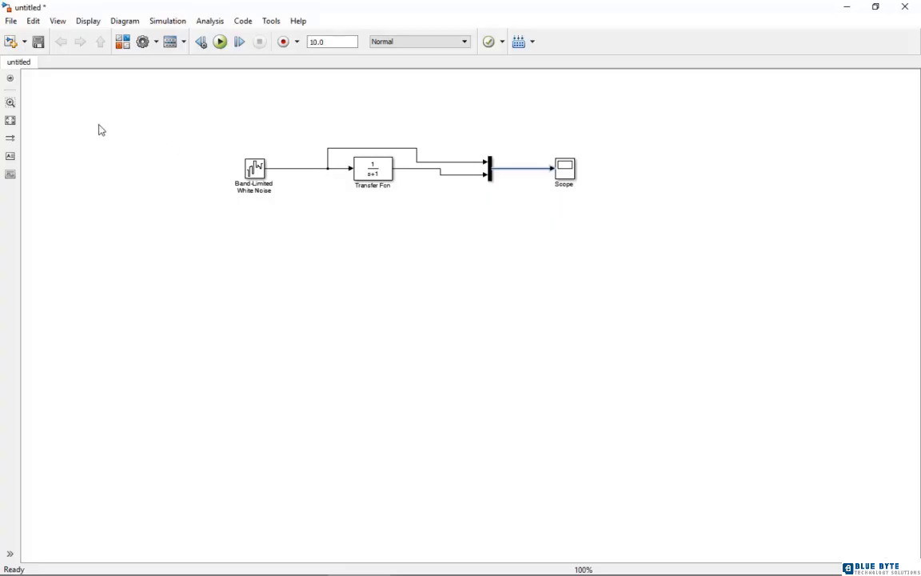
Fit the model to the window and examine the white noise and Transfer Fcn output traces in the maximized Scope
left_click(10, 120)
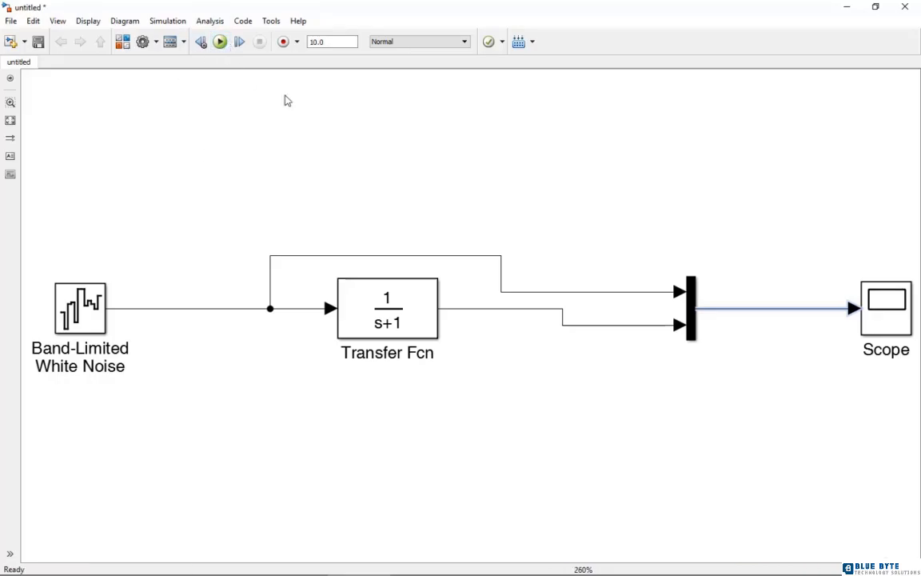
double_click(897, 321)
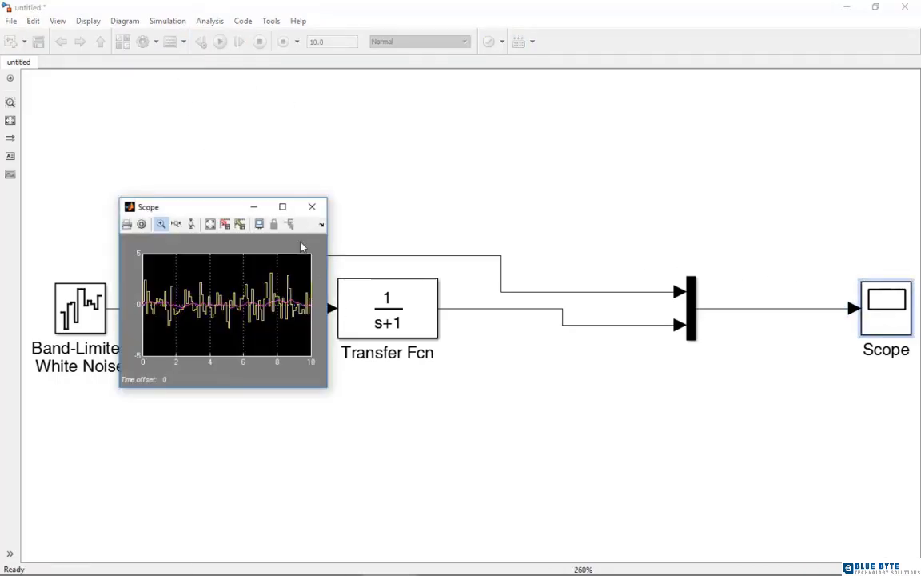
left_click(283, 209)
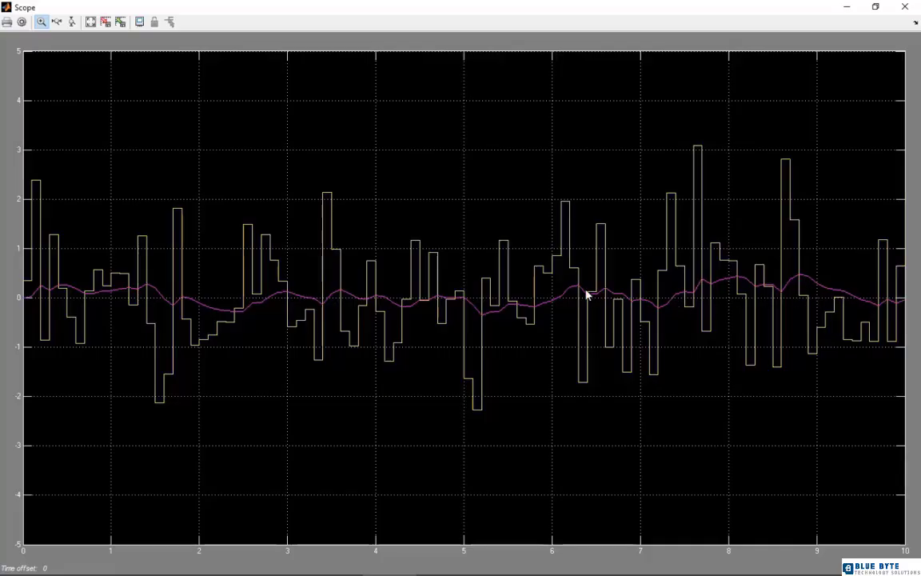
left_click(905, 6)
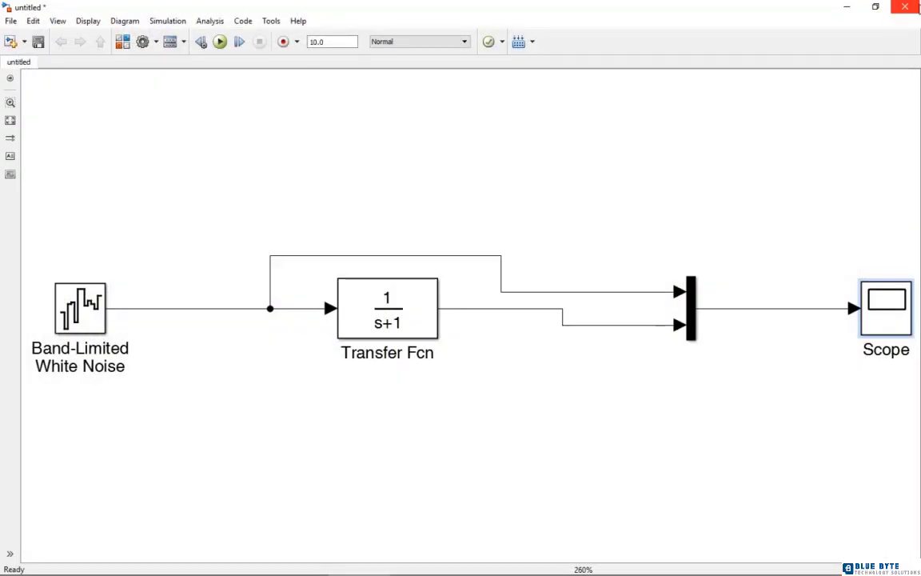
Close the white noise model without saving and add a Repeating Sequence Stair block from the Sources library to a new, maximized model
left_click(906, 7)
left_click(430, 269)
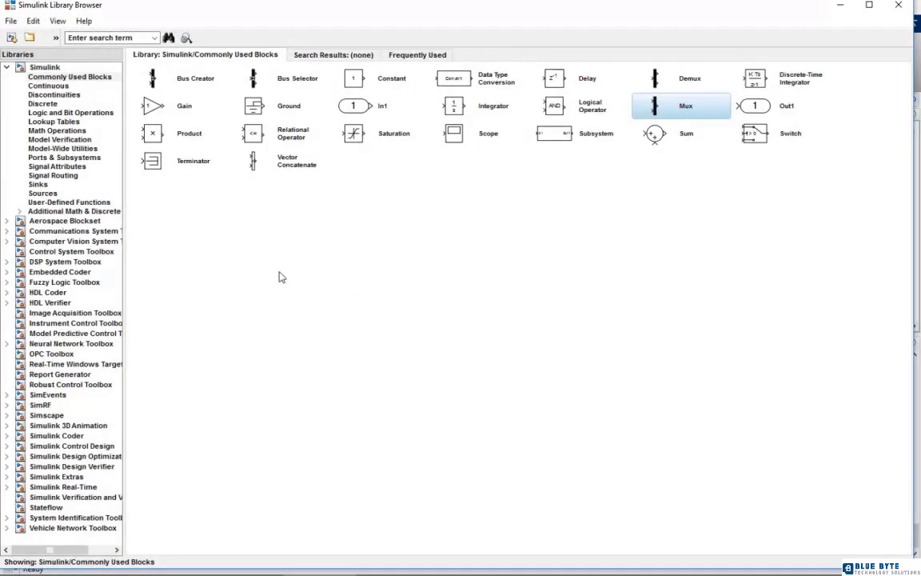
left_click(43, 194)
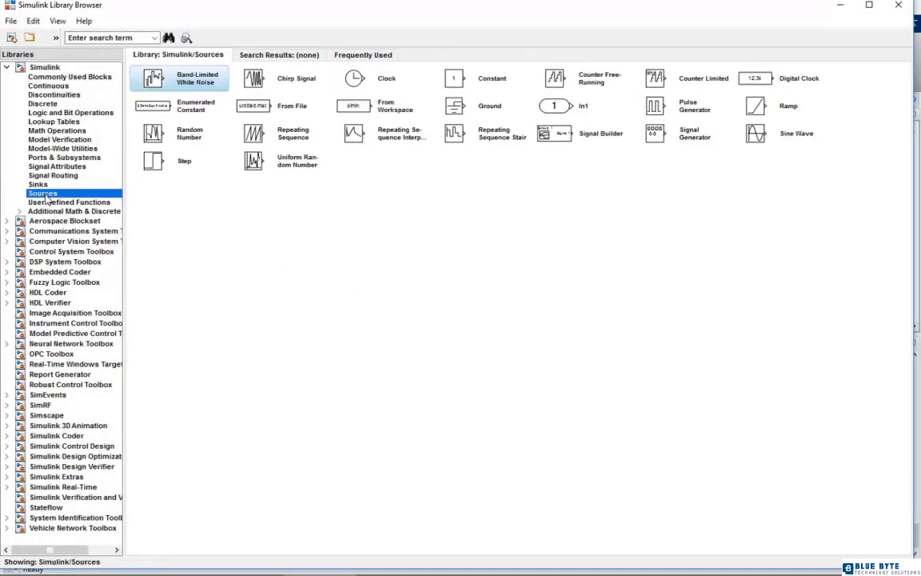
left_click(488, 142)
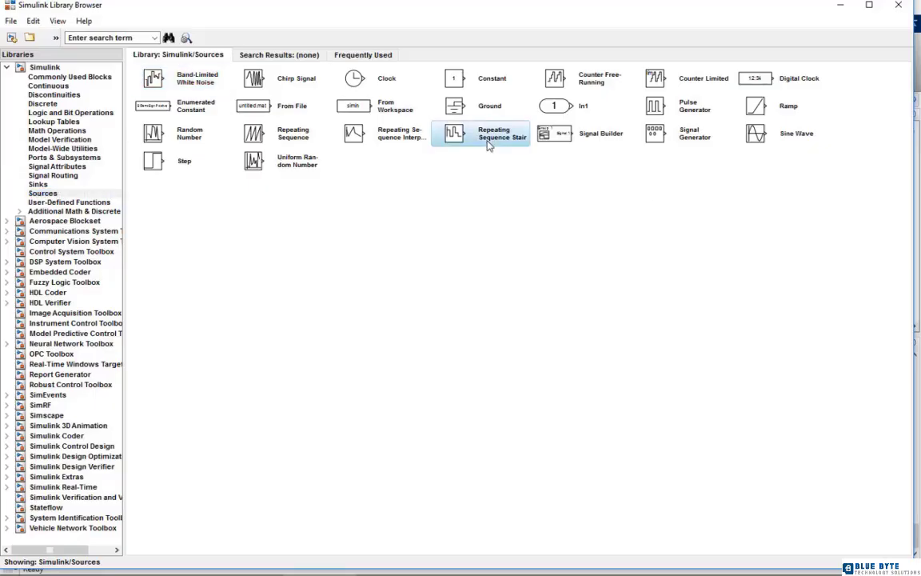
right_click(492, 146)
left_click(493, 142)
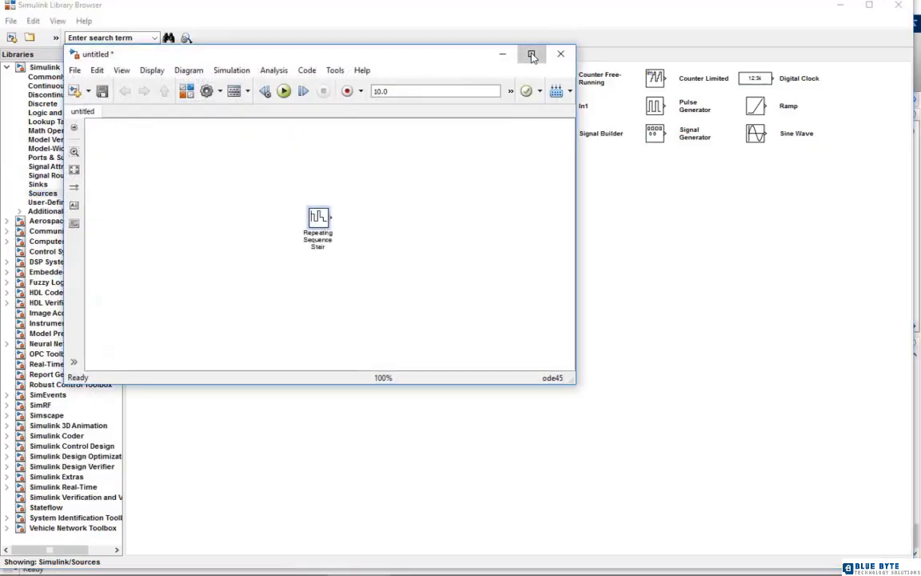
left_click(528, 55)
Set the Repeating Sequence Stair block's sample time to 0.5
double_click(255, 170)
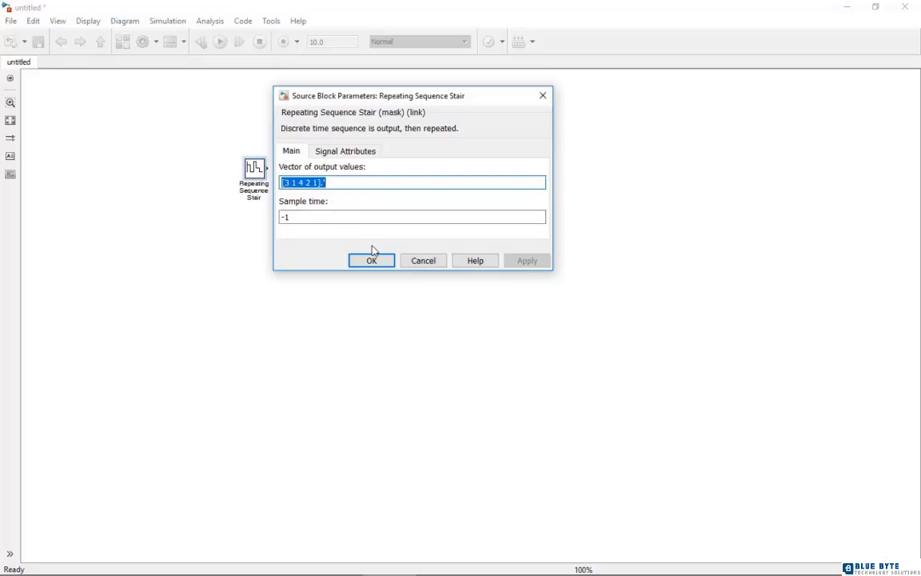
double_click(305, 218)
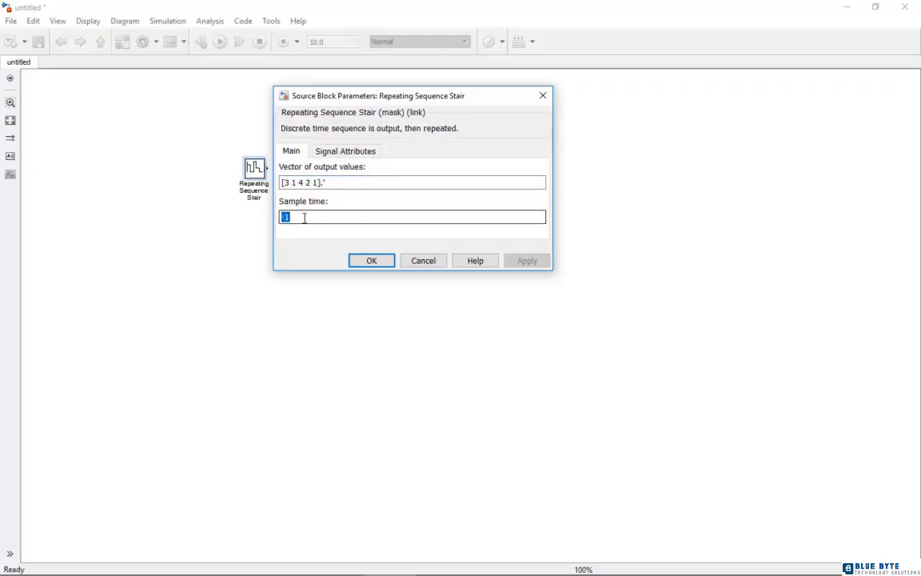
type("0.5")
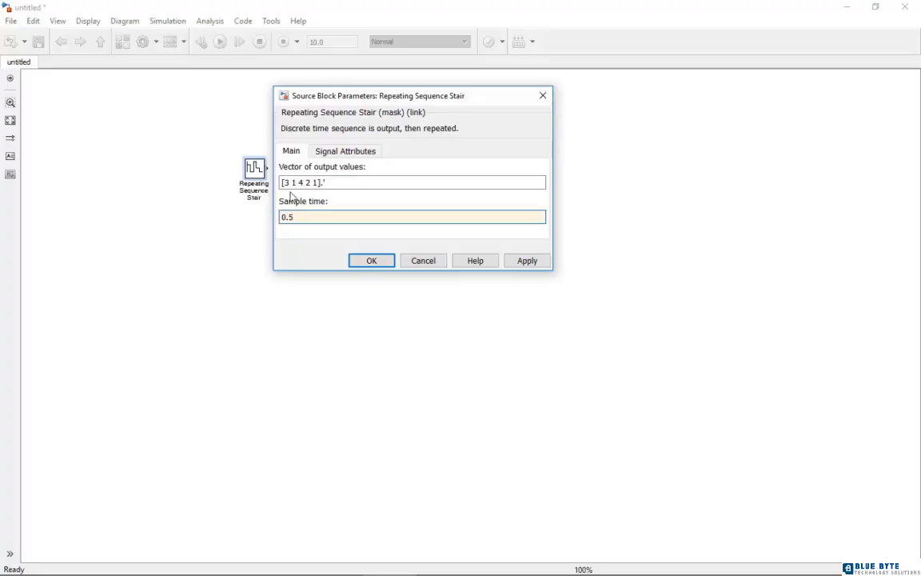
Set the Repeating Sequence Stair's vector of output values to [-4 -2 0 4 2 0 -2 -4 -2].' and accept the block parameters
left_click(316, 182)
left_click(305, 183)
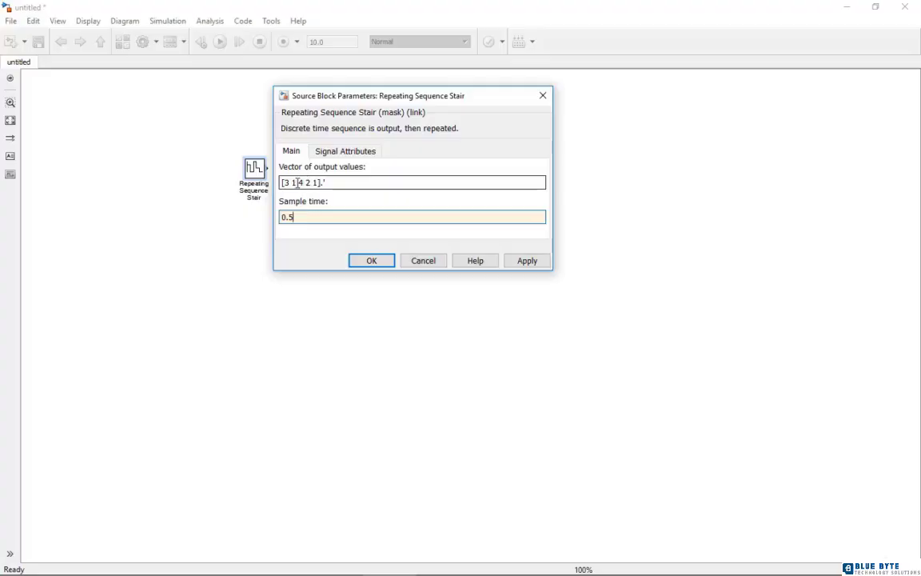
left_click(288, 182)
left_click(288, 183)
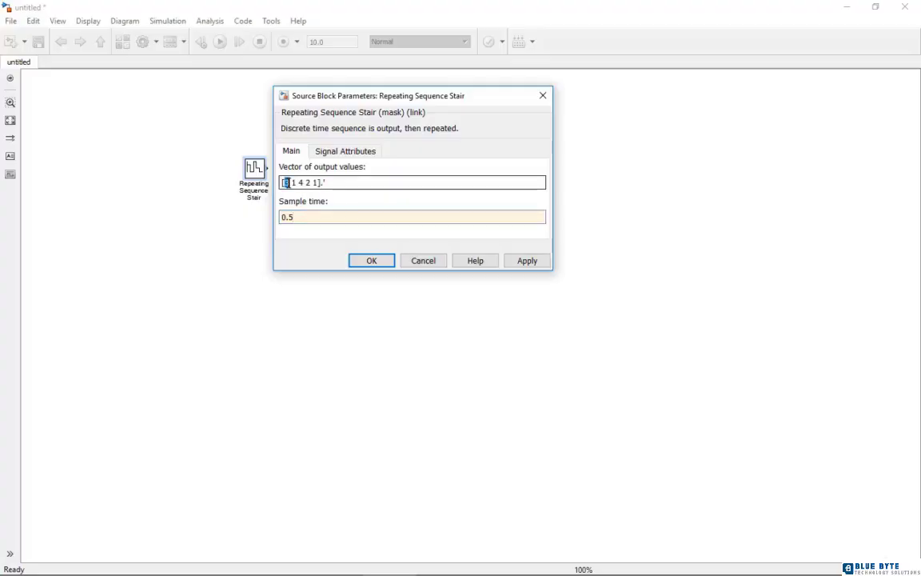
type("-4")
key("BackSpace")
key("BackSpace")
key("BackSpace")
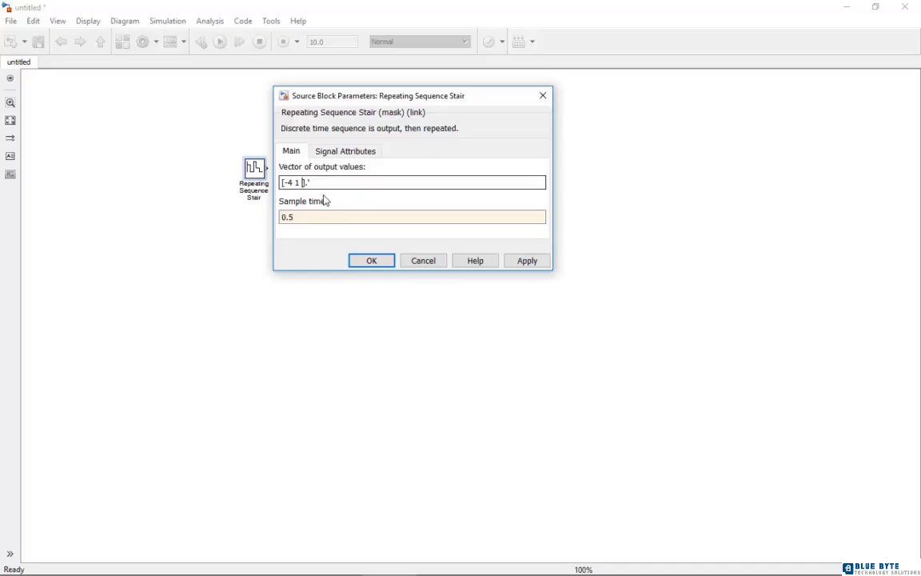
key("BackSpace")
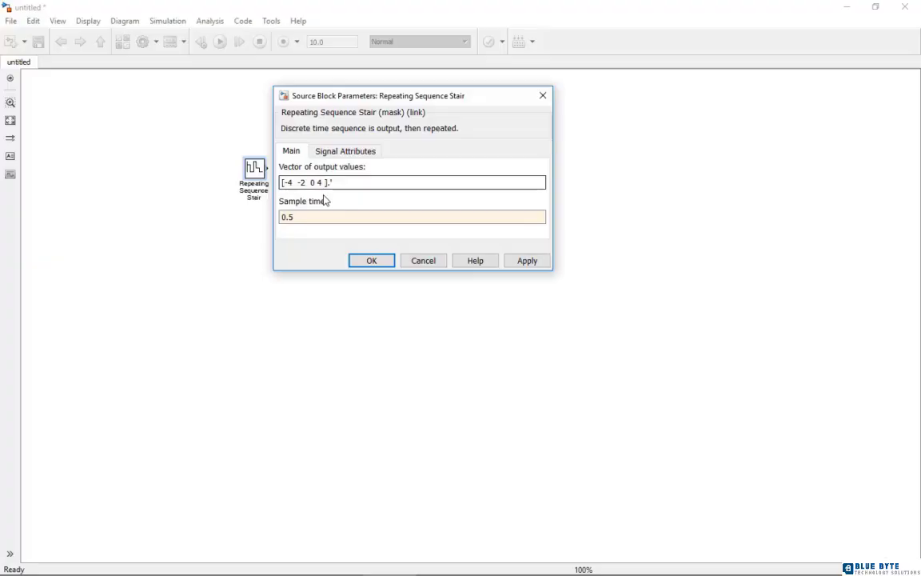
type("2 0 -2")
type("-4 -2")
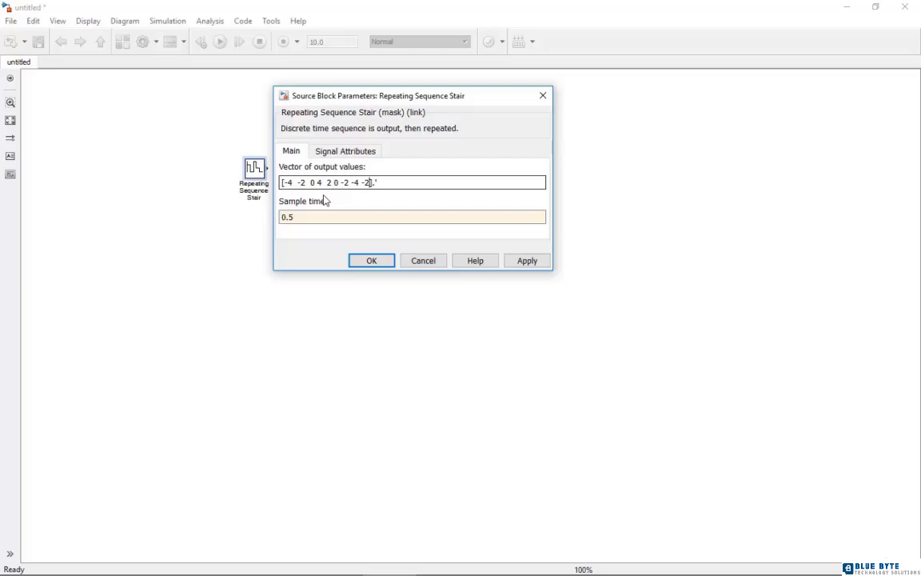
left_click(366, 181)
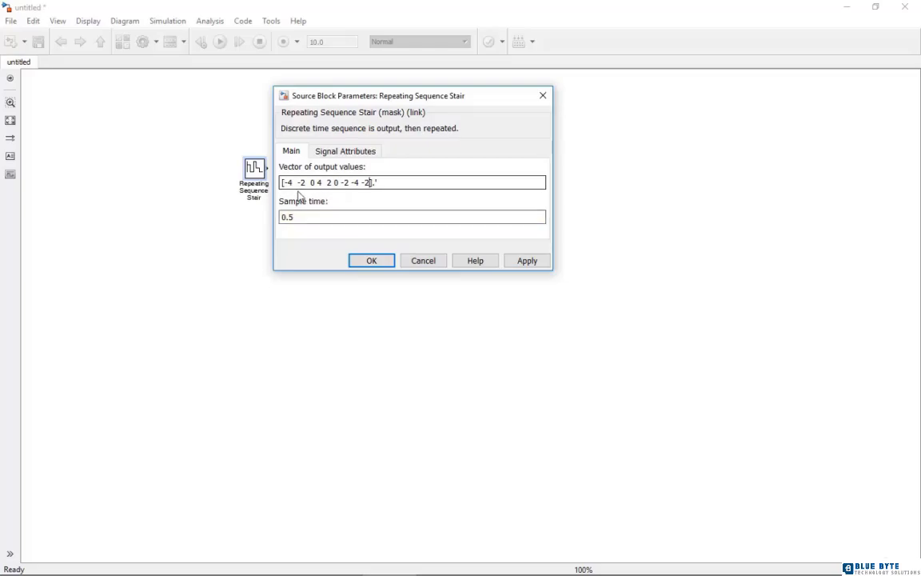
left_click(371, 262)
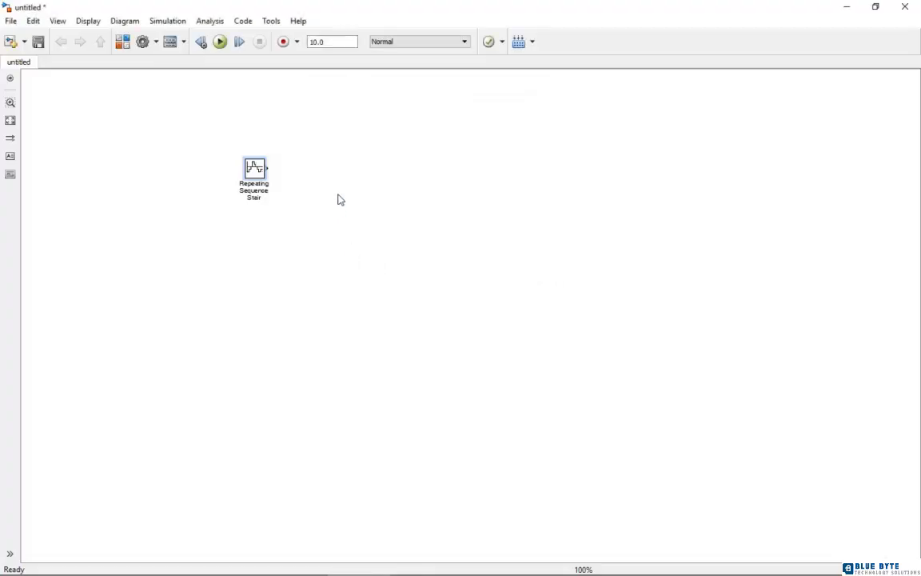
Add a Scope from Commonly Used Blocks, align it with the Repeating Sequence Stair block, and connect the stair output to it
left_click(123, 41)
left_click(80, 77)
left_click(464, 138)
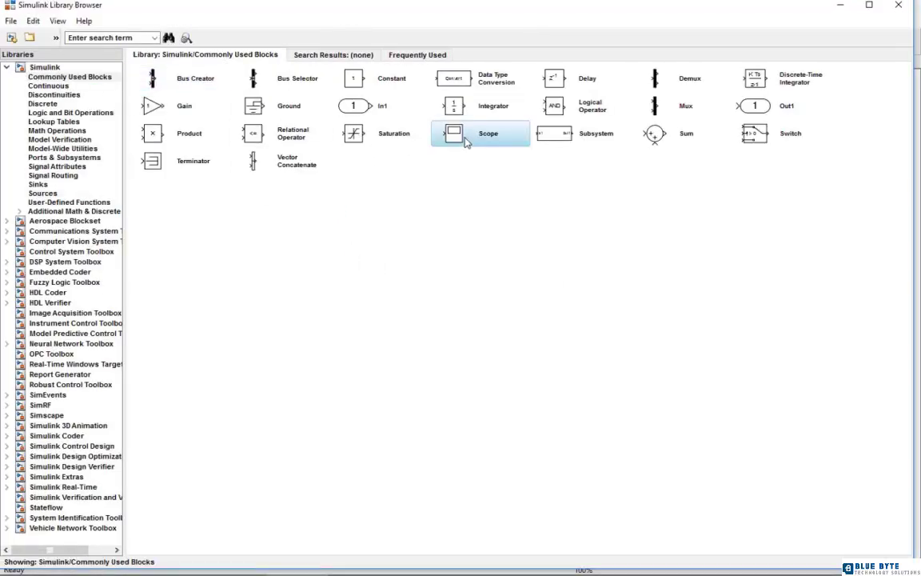
right_click(478, 142)
left_click(483, 145)
left_click(359, 565)
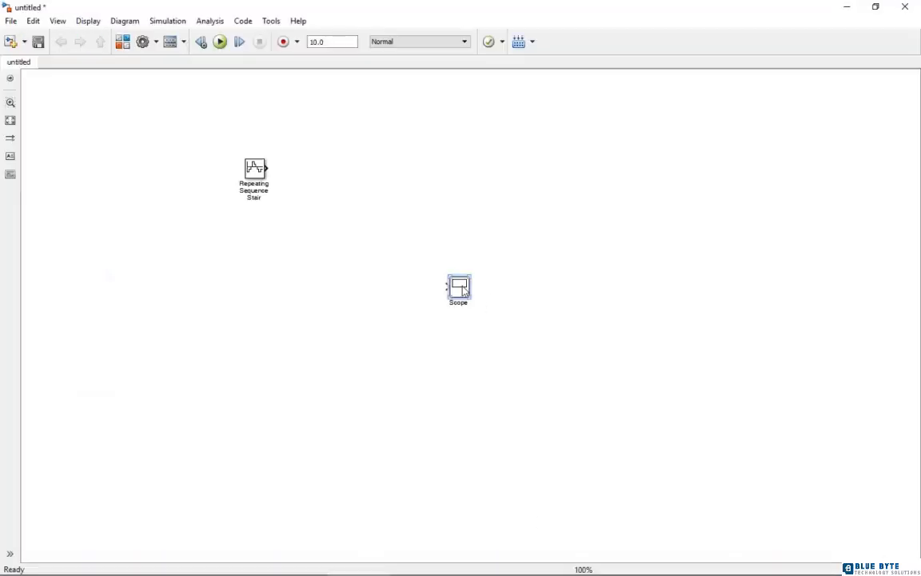
left_click_drag(459, 289, 446, 171)
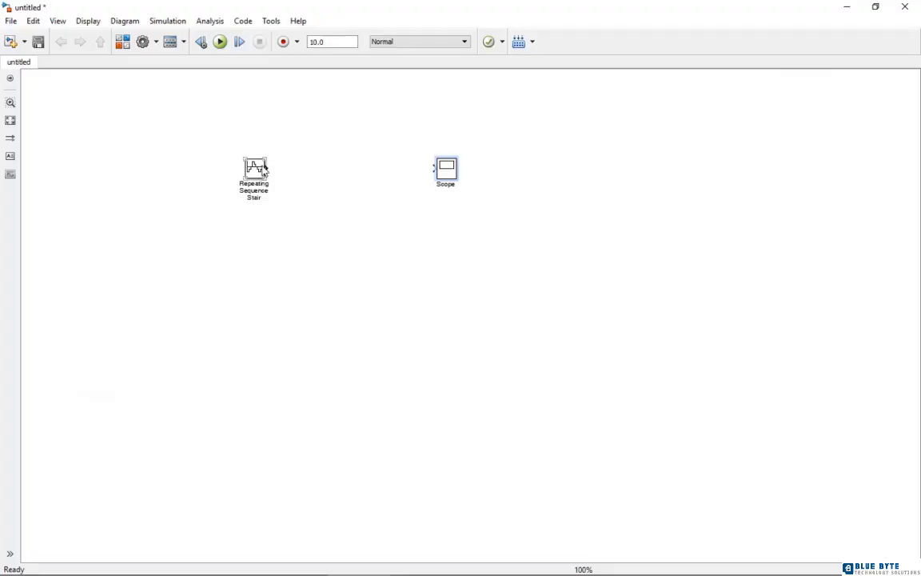
left_click_drag(268, 166, 432, 169)
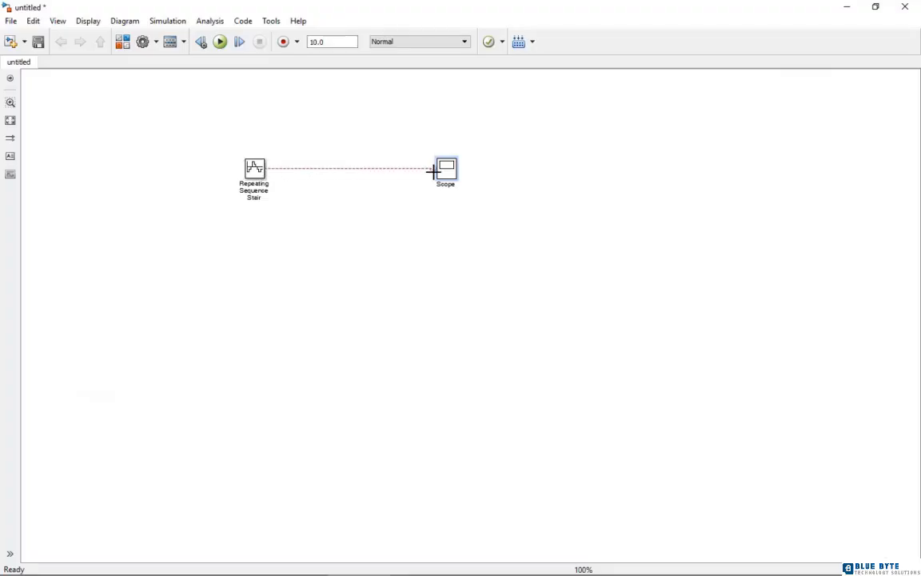
Run the simulation and examine the repeating stair signal in the maximized Scope
left_click(220, 42)
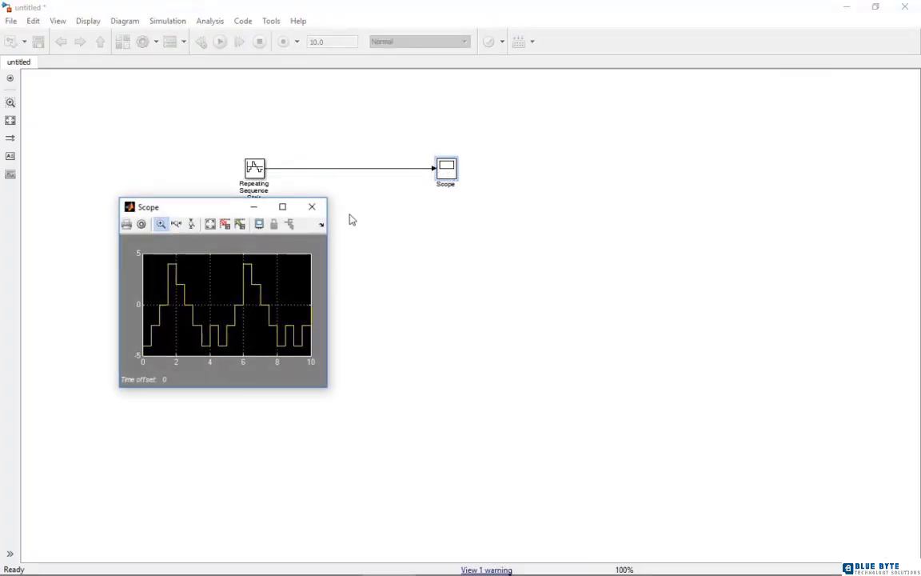
left_click(283, 207)
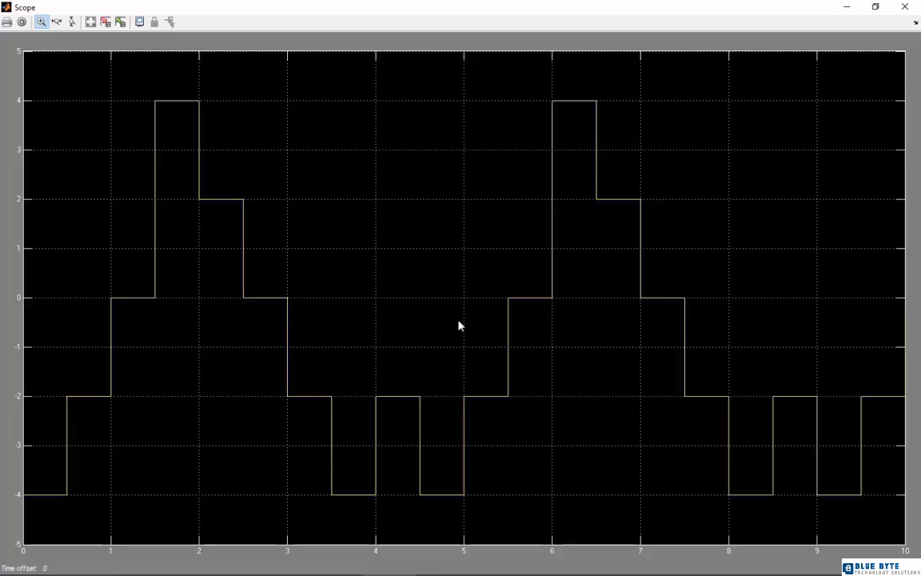
left_click(909, 7)
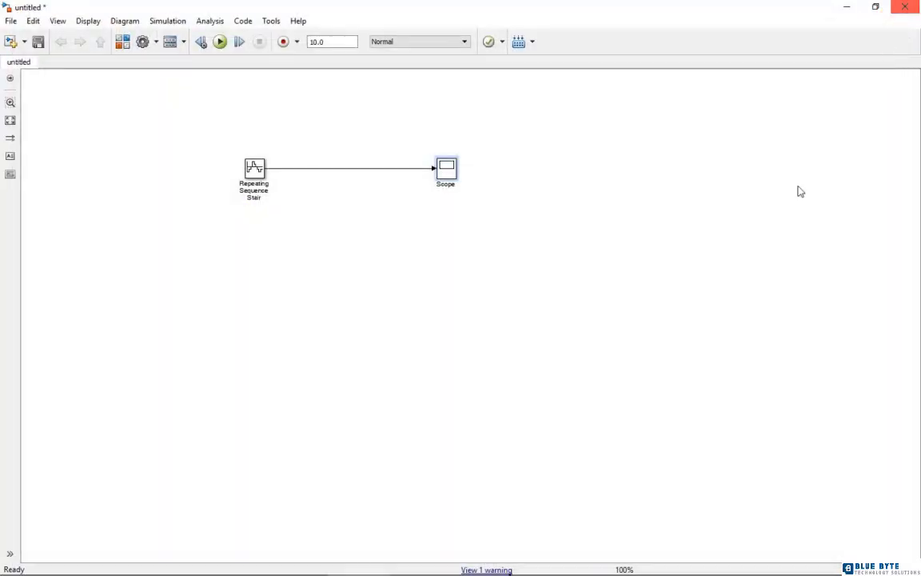
Close the stair model without saving and add a Counter Free-Running block from the Sources library to a new, maximized model
left_click(906, 6)
left_click(456, 300)
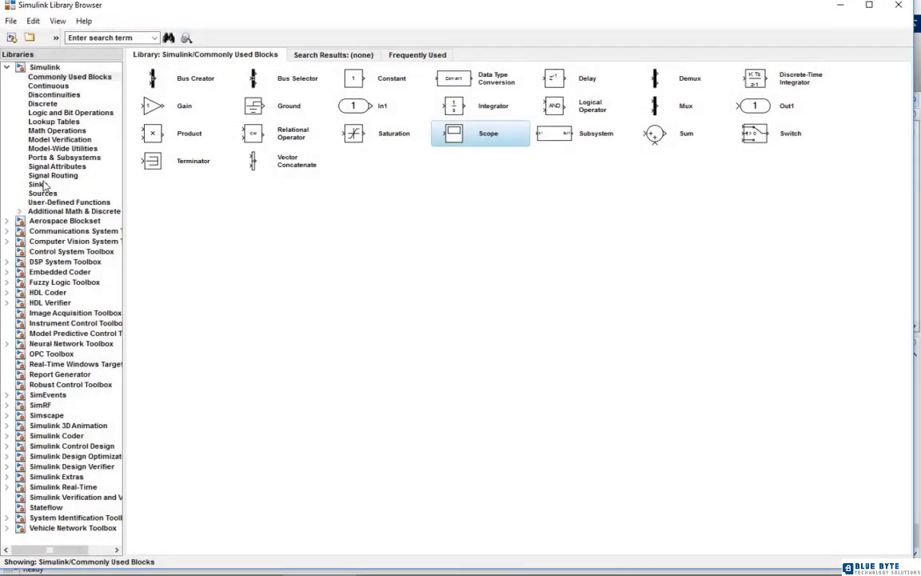
left_click(42, 193)
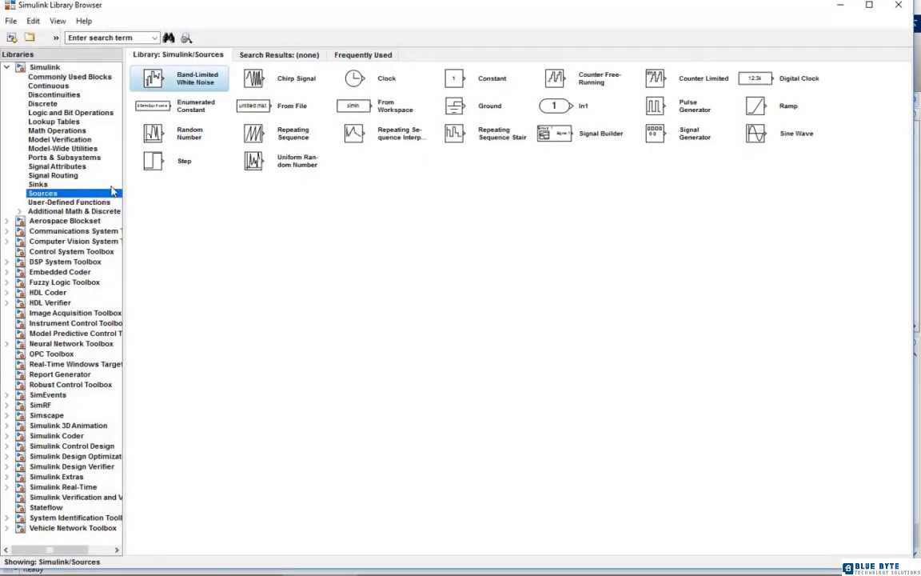
left_click(588, 83)
right_click(588, 83)
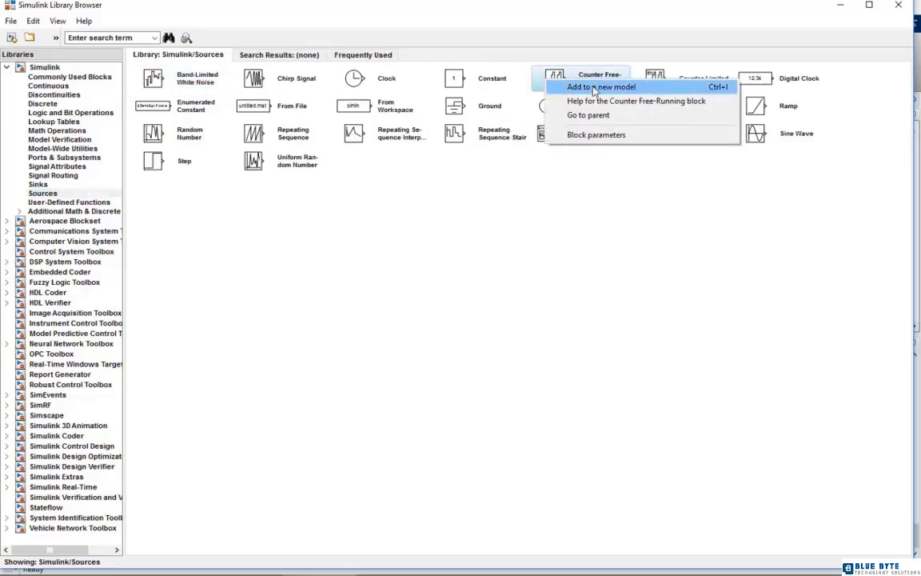
left_click(597, 88)
left_click(531, 54)
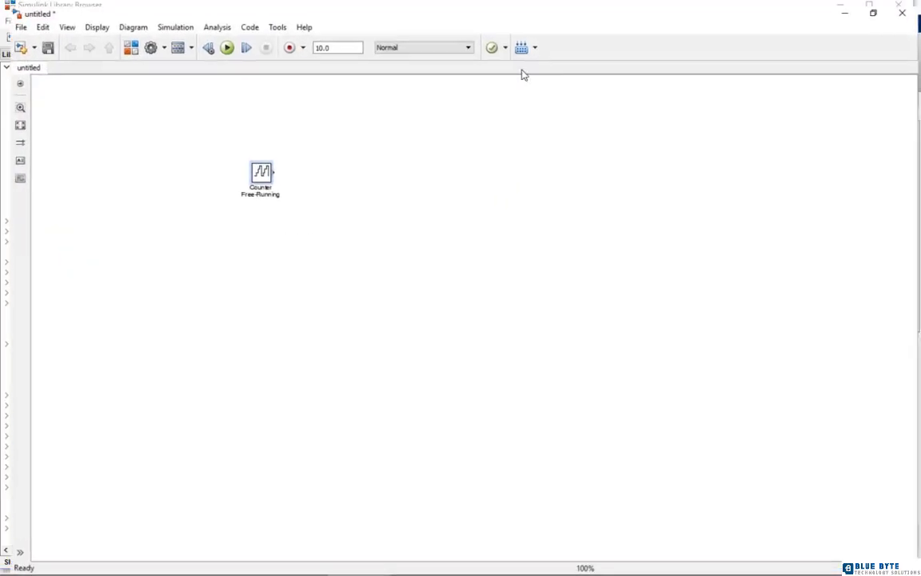
Add a Scope from Commonly Used Blocks and a Display from the Sinks library to the counter model
mouse_move(336, 568)
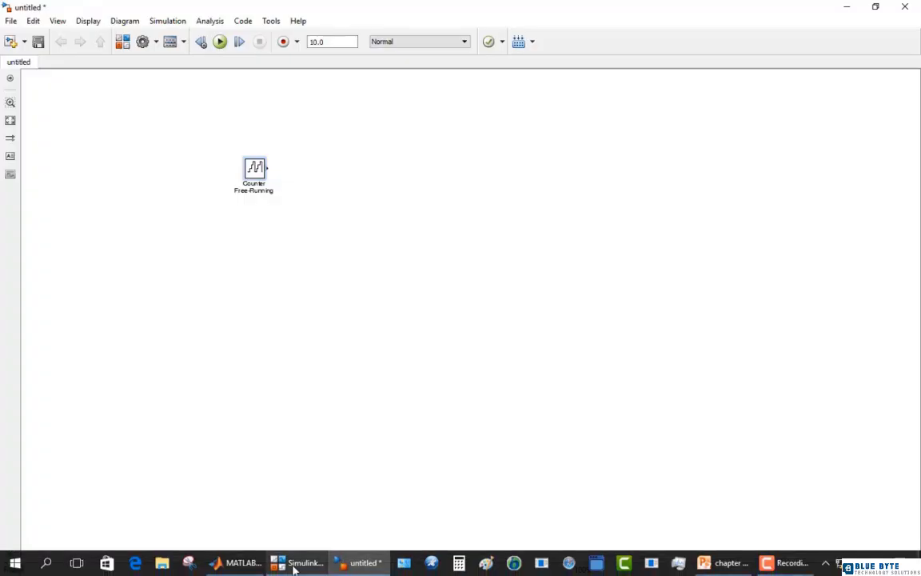
left_click(296, 567)
left_click(72, 76)
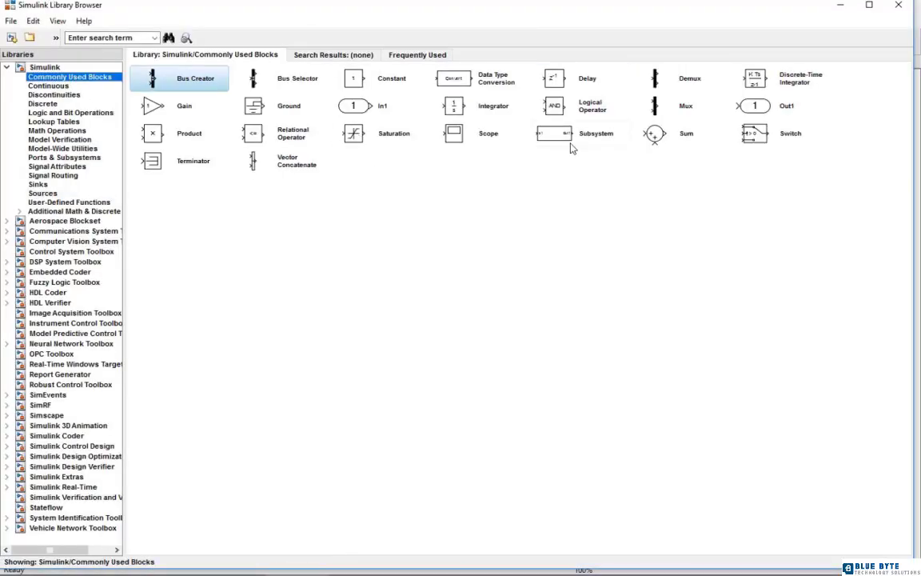
right_click(484, 138)
left_click(496, 142)
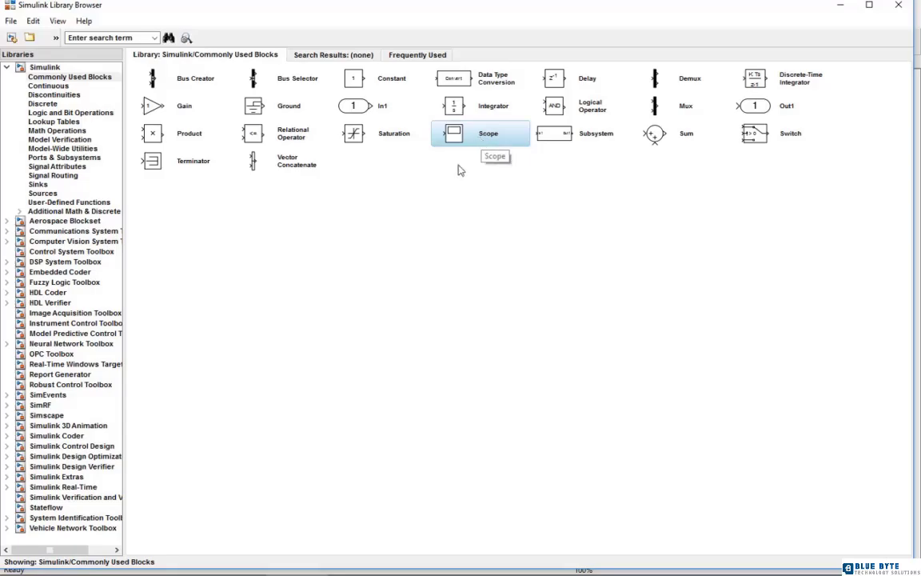
left_click(37, 185)
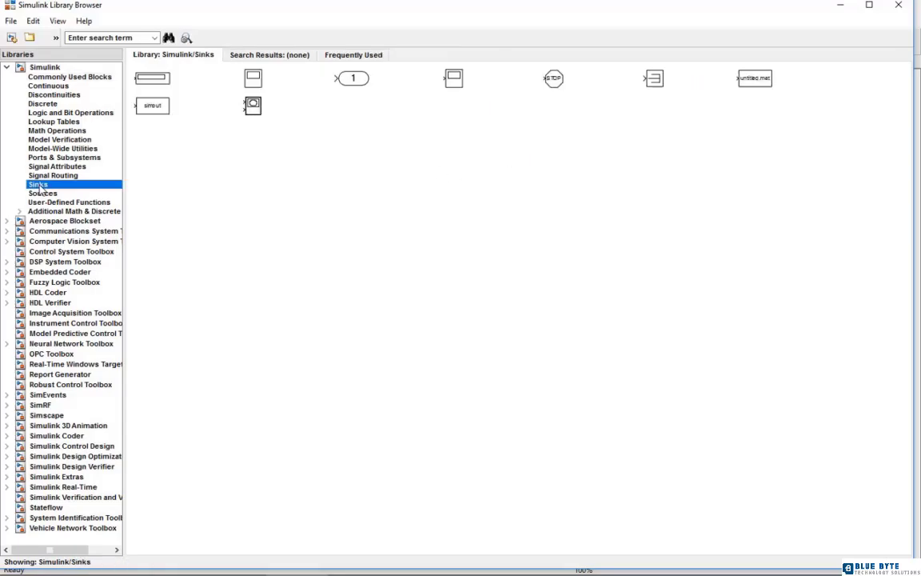
right_click(160, 78)
left_click(186, 87)
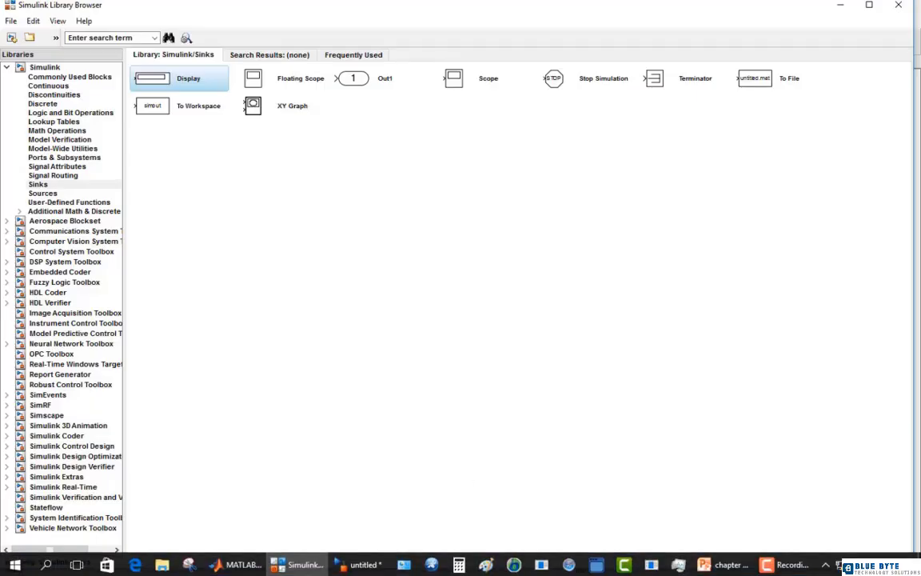
left_click(364, 562)
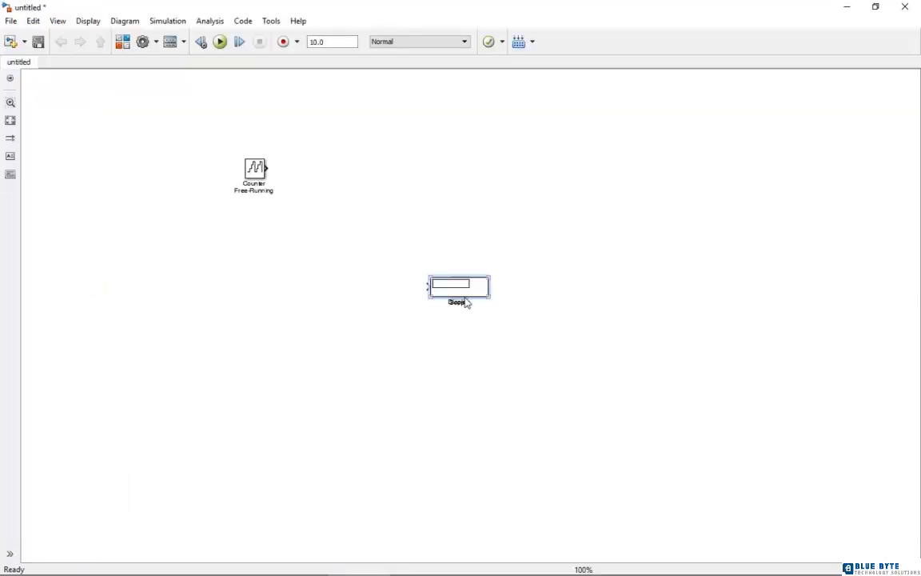
Connect the Counter Free-Running output to the aligned Scope and branch the signal to the Display placed above it
left_click_drag(468, 297, 555, 196)
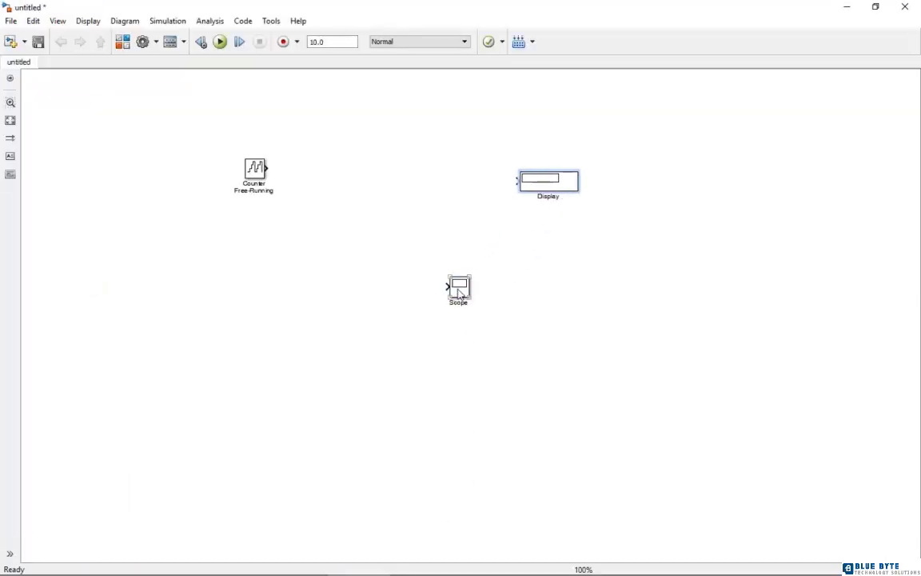
left_click_drag(460, 293, 426, 173)
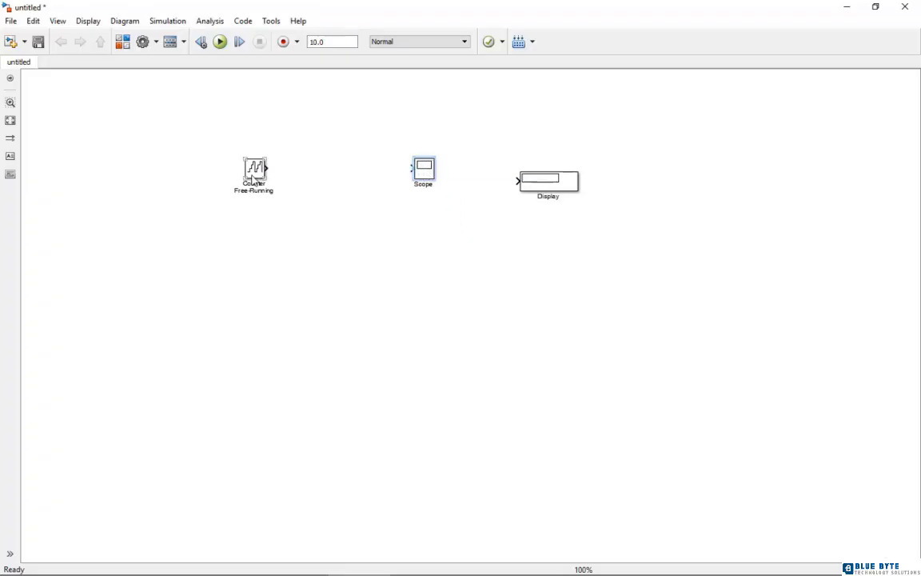
left_click_drag(267, 168, 415, 170)
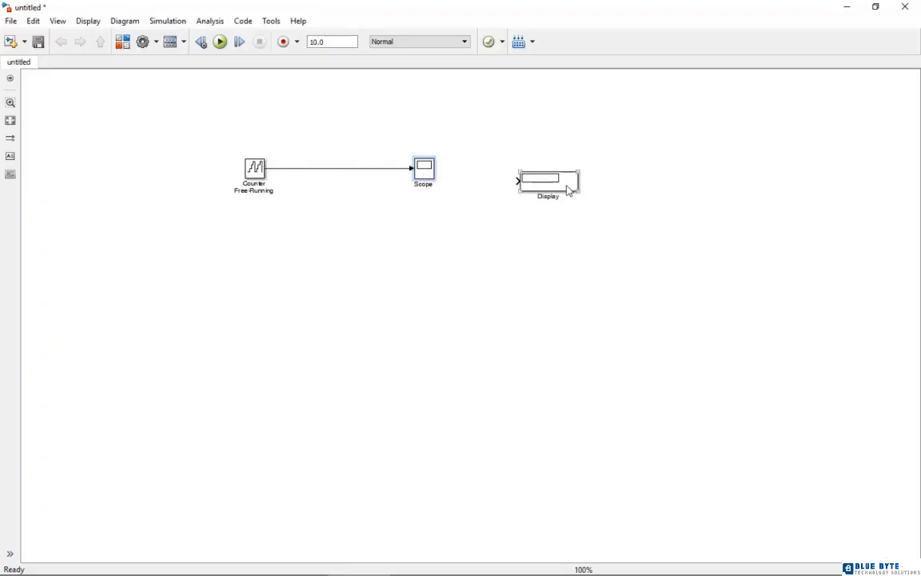
left_click_drag(564, 186, 364, 169)
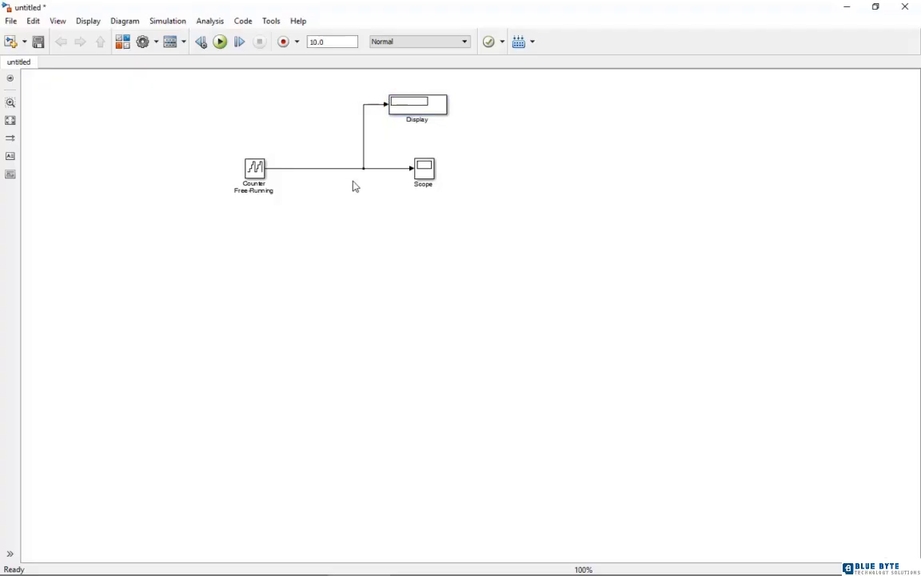
Set the Counter Free-Running block's number of bits to 5
double_click(256, 170)
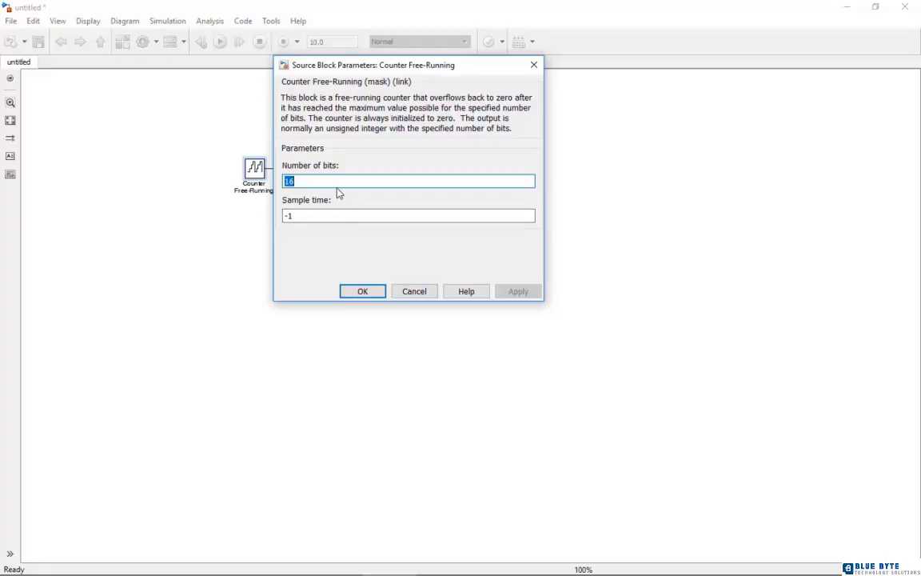
left_click_drag(338, 186, 284, 182)
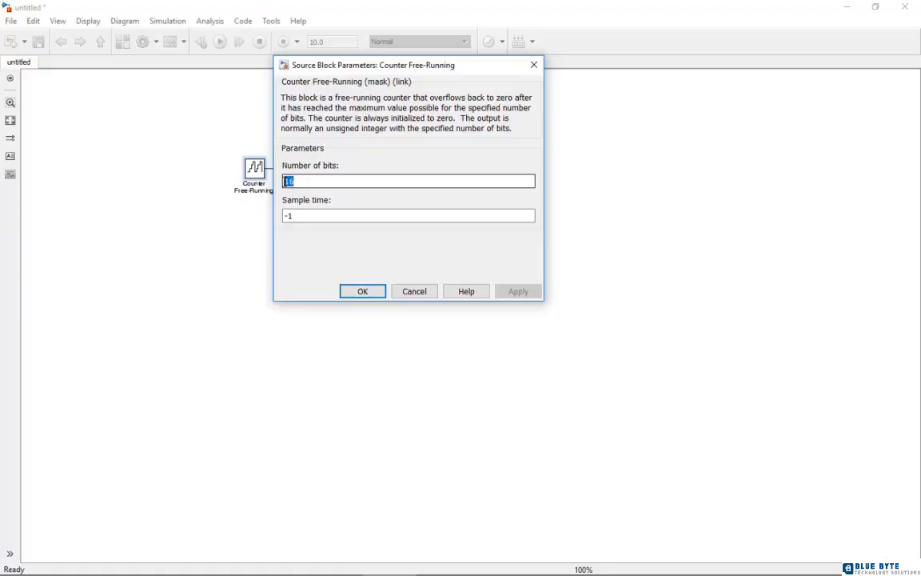
type("3")
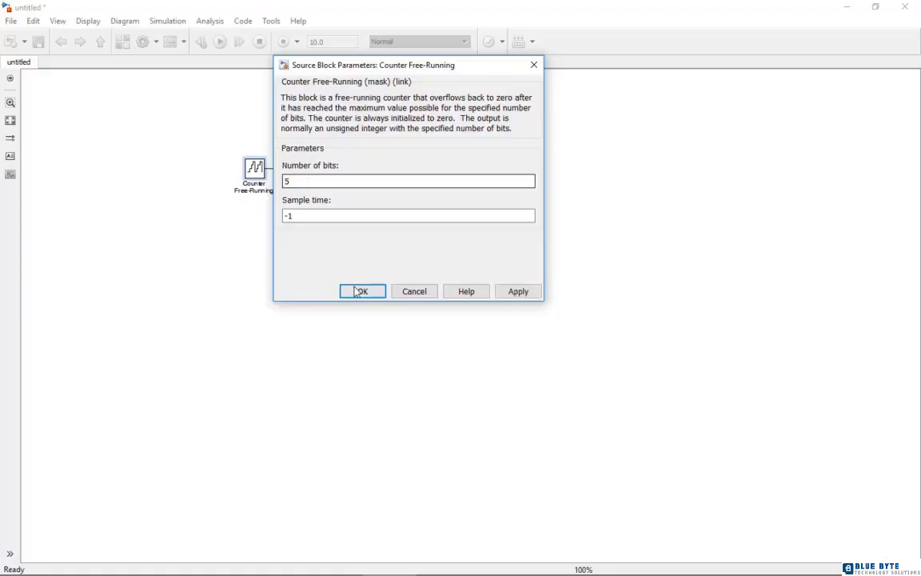
left_click(358, 291)
Run the simulation and examine the autoscaled counter signal in the maximized Scope
left_click(220, 41)
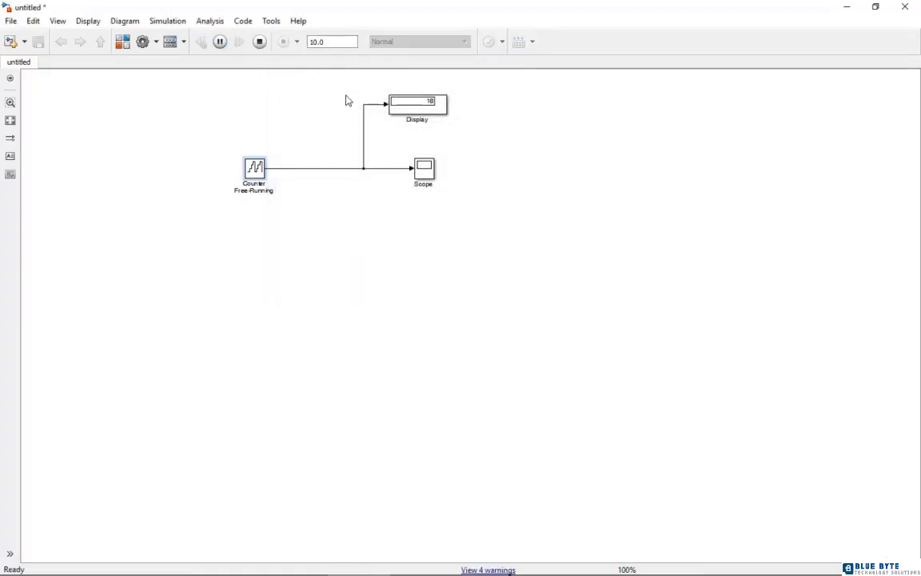
double_click(424, 172)
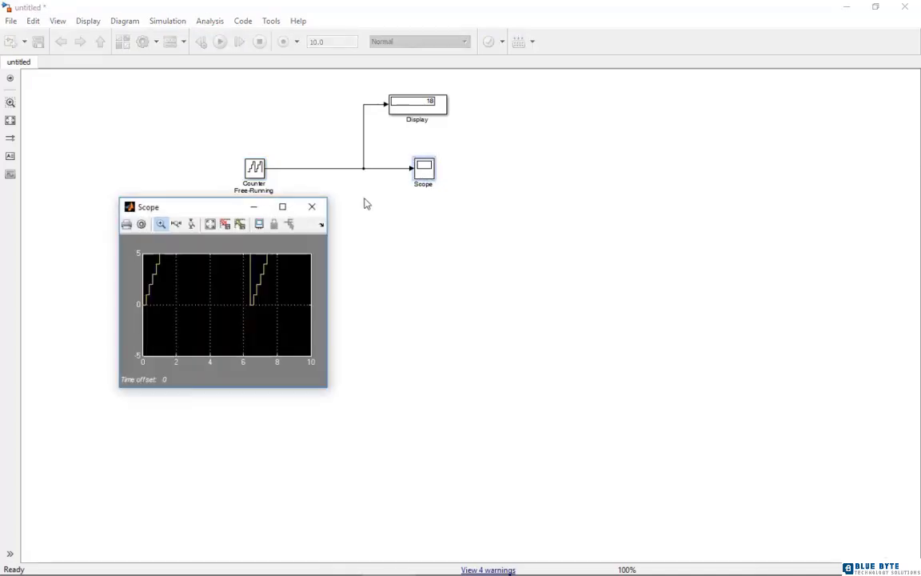
left_click(282, 206)
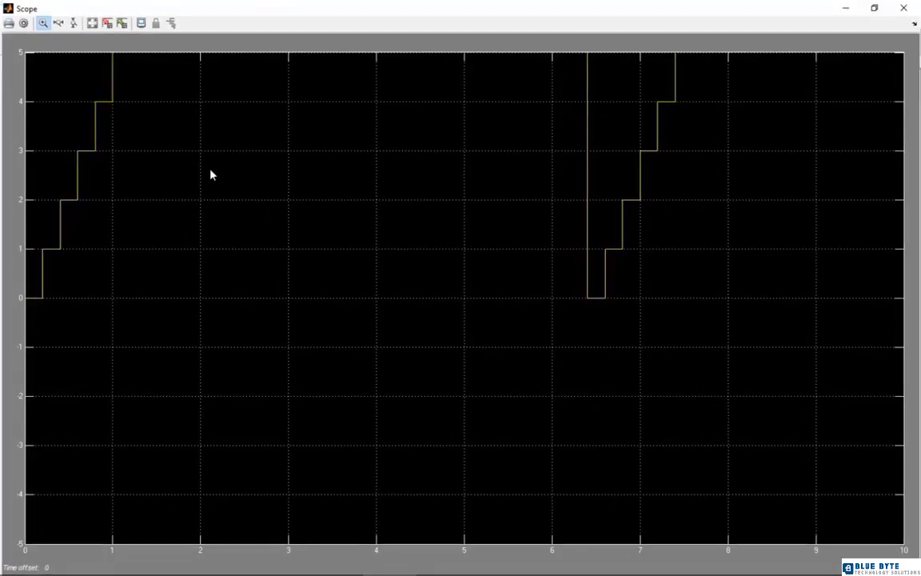
left_click(92, 23)
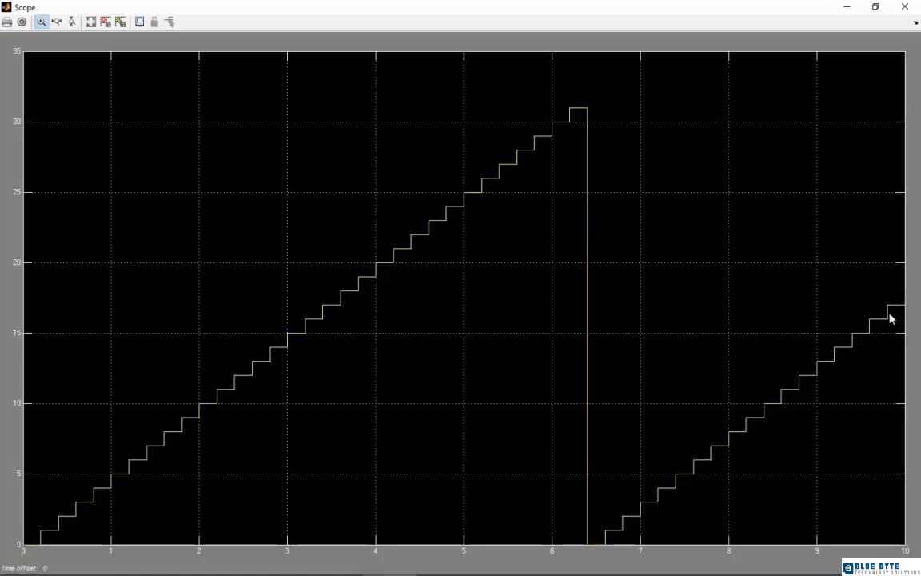
left_click(905, 6)
Close the counter model without saving and open the Sources library
left_click(904, 7)
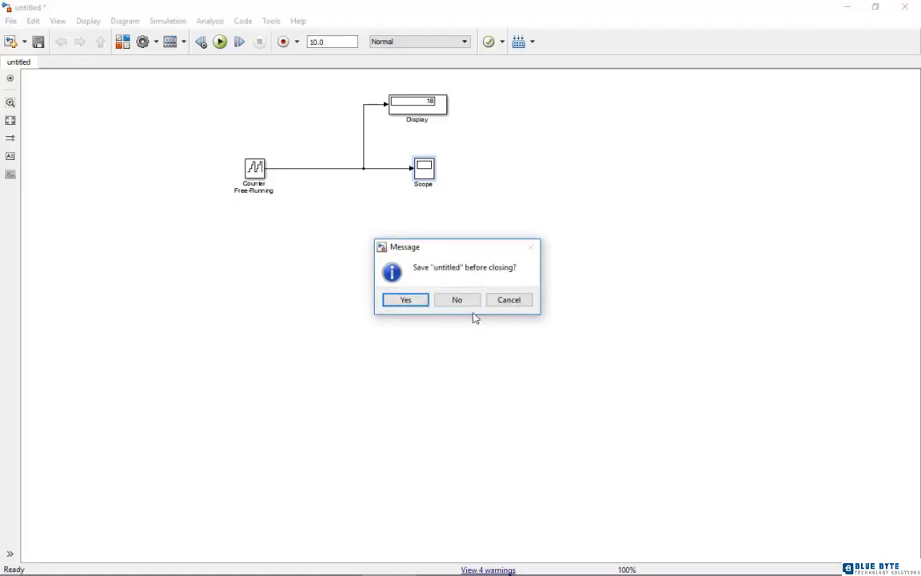
left_click(465, 308)
left_click(43, 193)
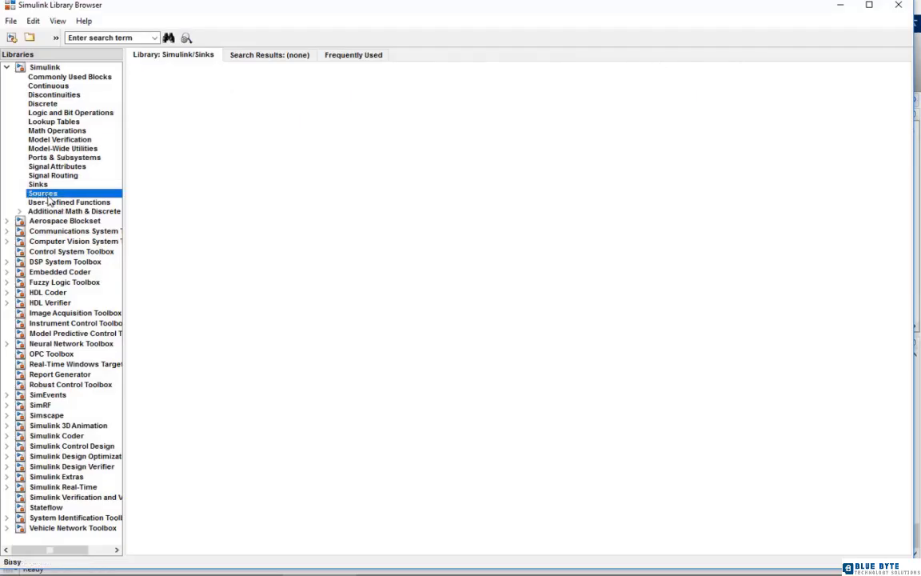